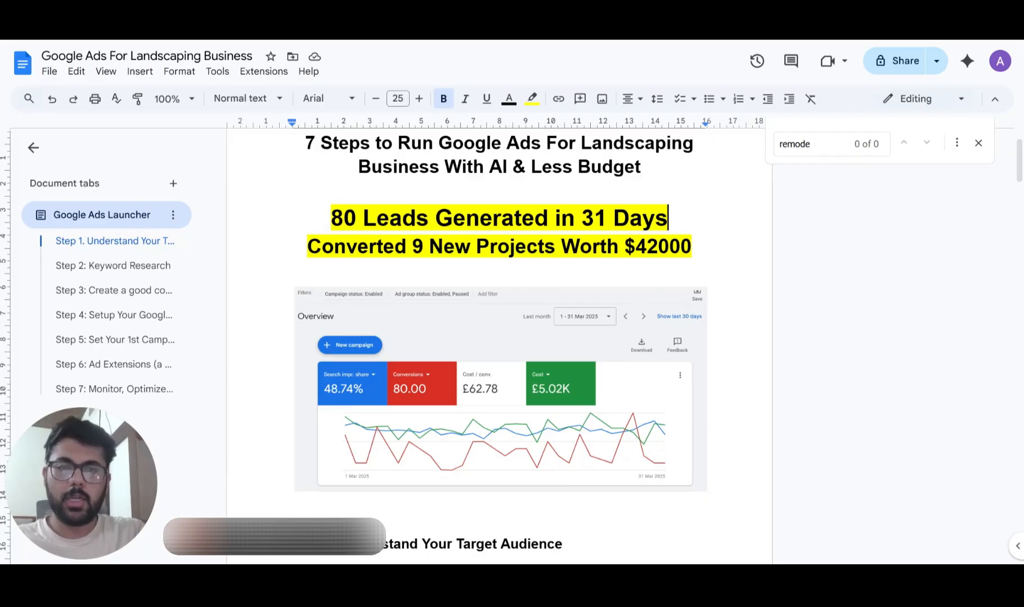
# - Read the landscaping Google Ads guide from the title through Step 1 and its ChatGPT prompt to the Step 2 keyword research advice
pyautogui.scroll(1, 499, 337)
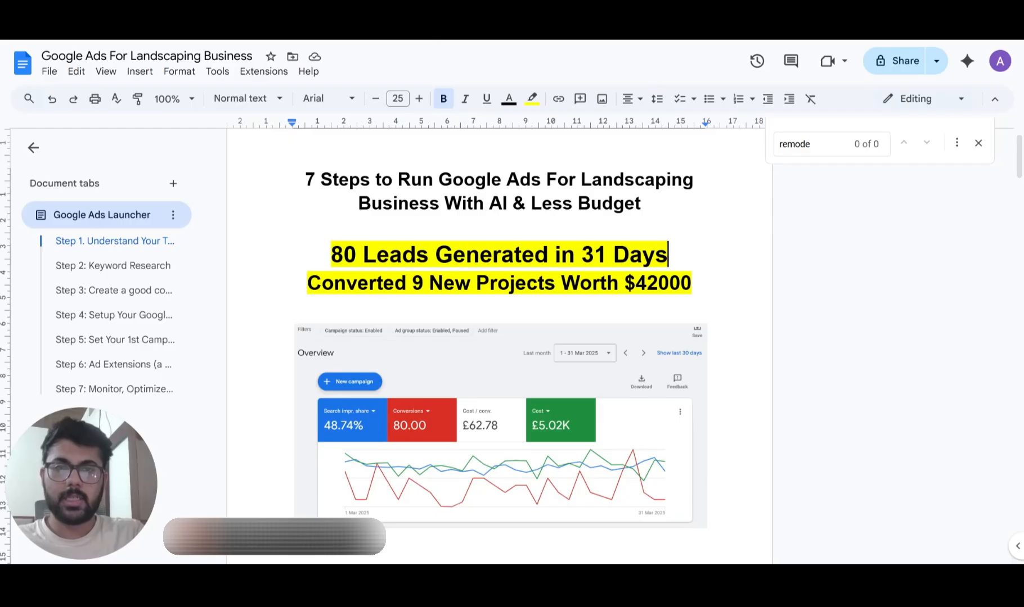
pyautogui.scroll(-5, 499, 349)
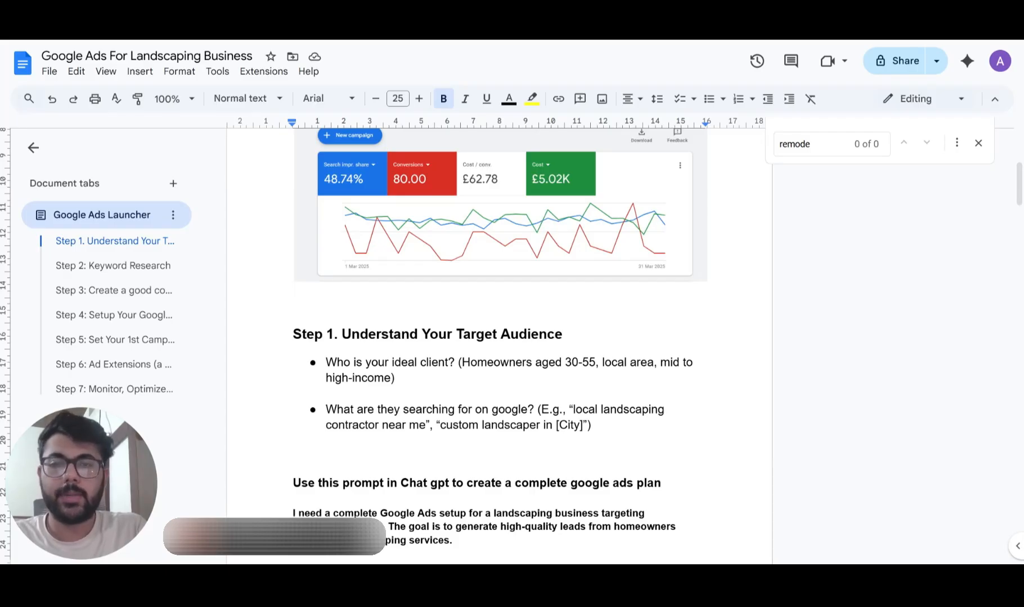
pyautogui.scroll(-1, 500, 338)
pyautogui.scroll(-2, 499, 337)
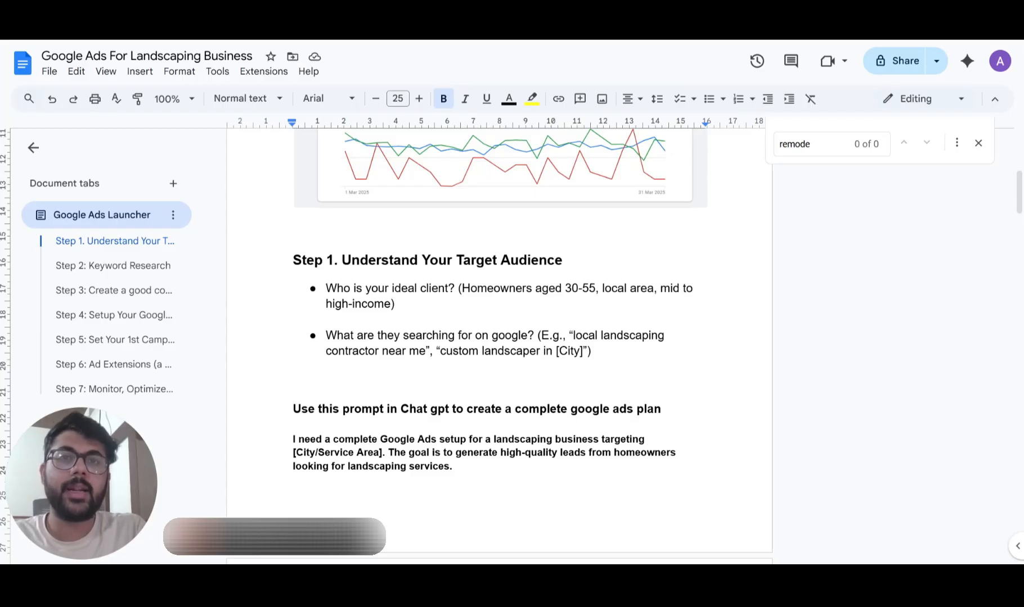
pyautogui.scroll(-1, 499, 343)
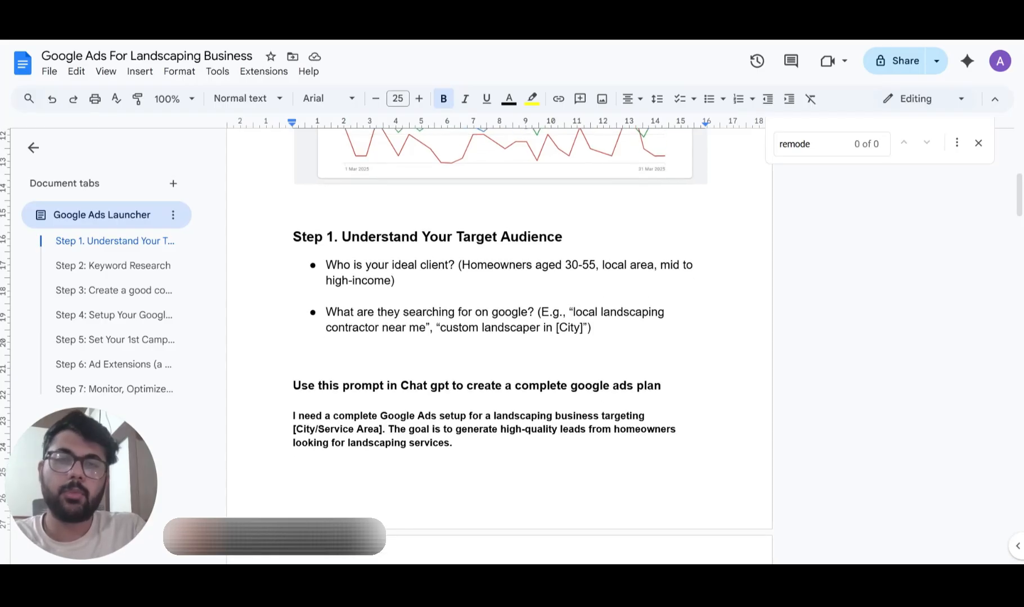
pyautogui.scroll(-3, 500, 346)
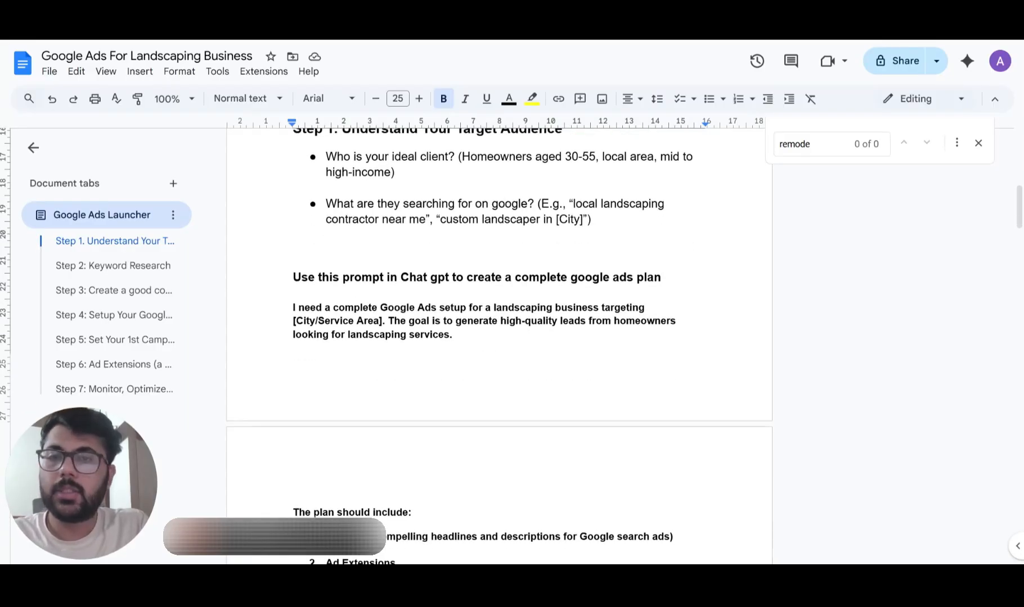
pyautogui.scroll(-2, 499, 346)
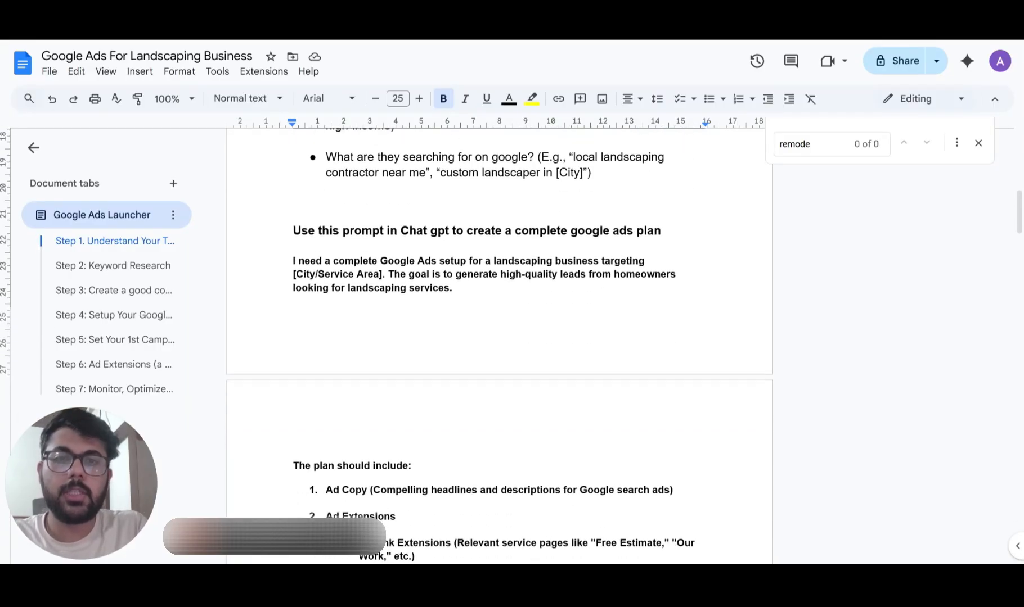
pyautogui.scroll(-1, 499, 345)
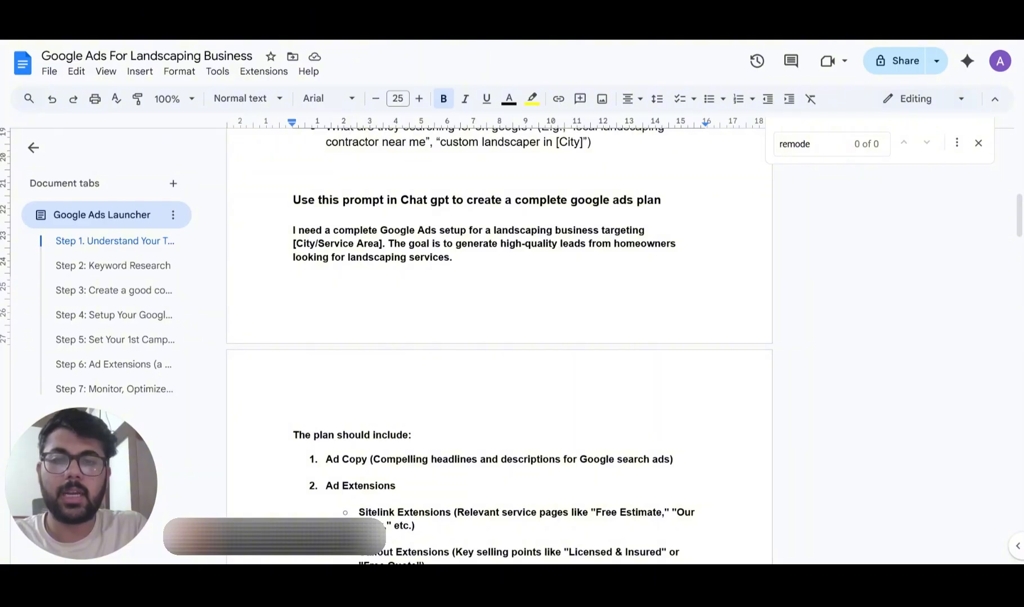
pyautogui.scroll(-5, 500, 346)
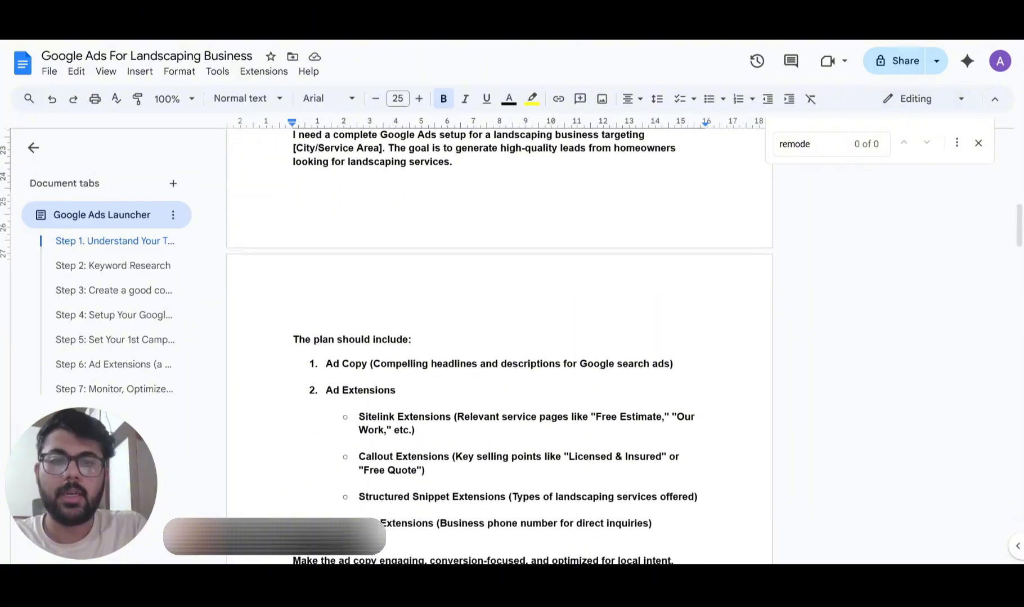
pyautogui.scroll(-7, 500, 346)
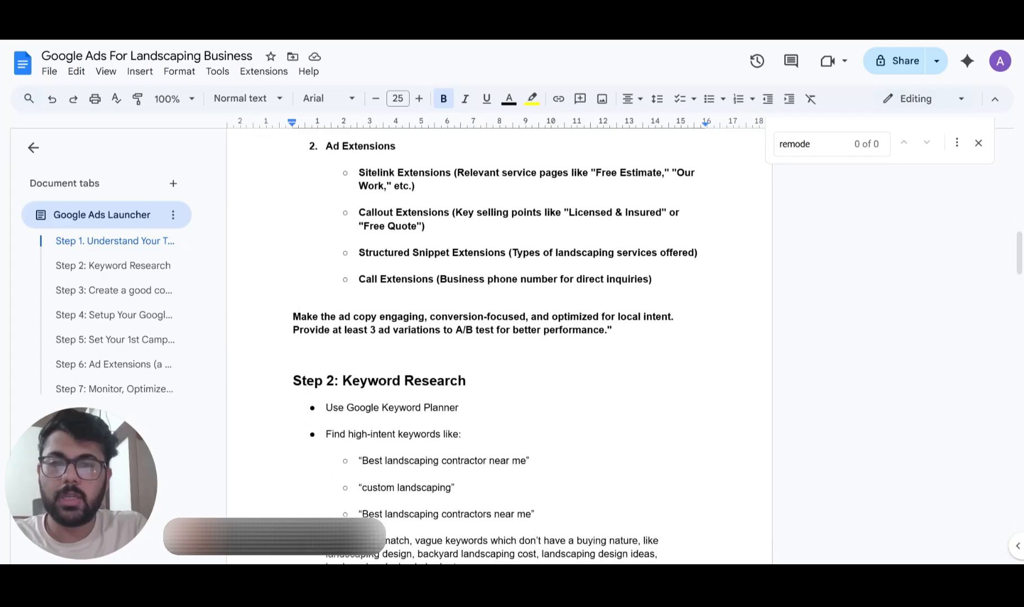
pyautogui.scroll(-2, 499, 346)
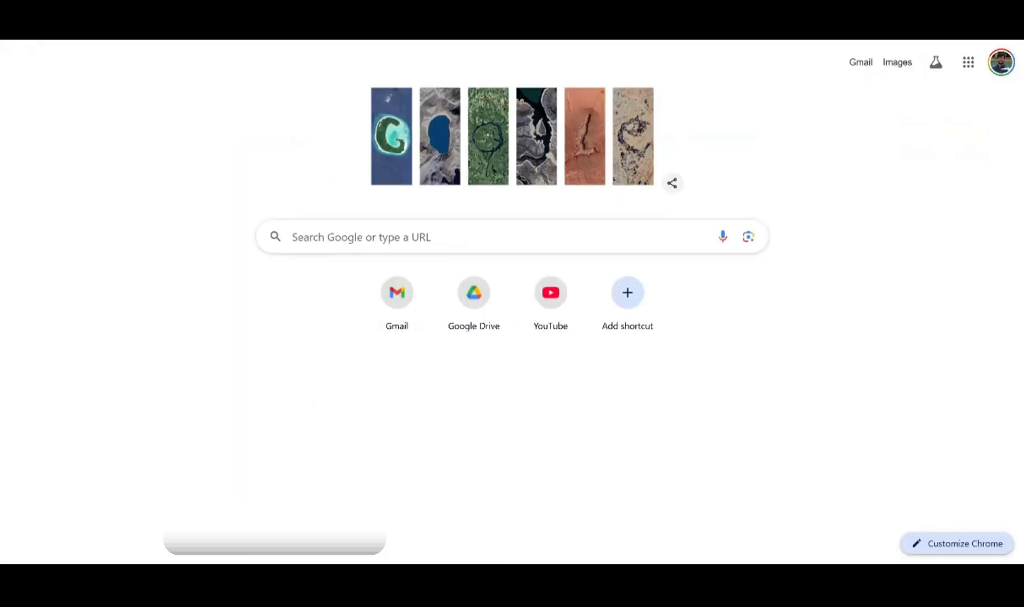
# - Search the web for "keywords planner" in a new browser page
pyautogui.write('ads')
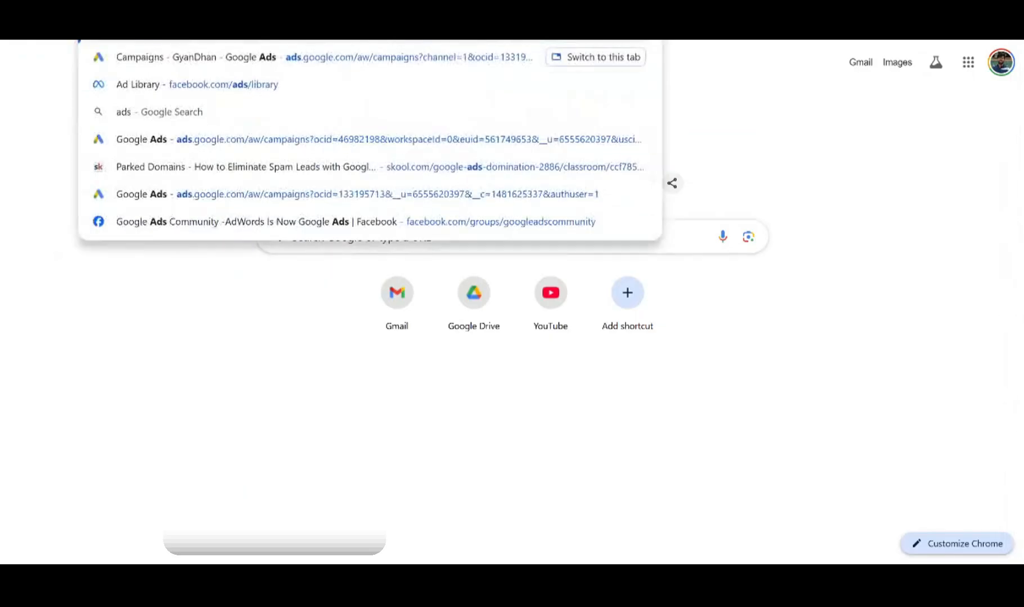
pyautogui.press('Return')
pyautogui.write('google keywo')
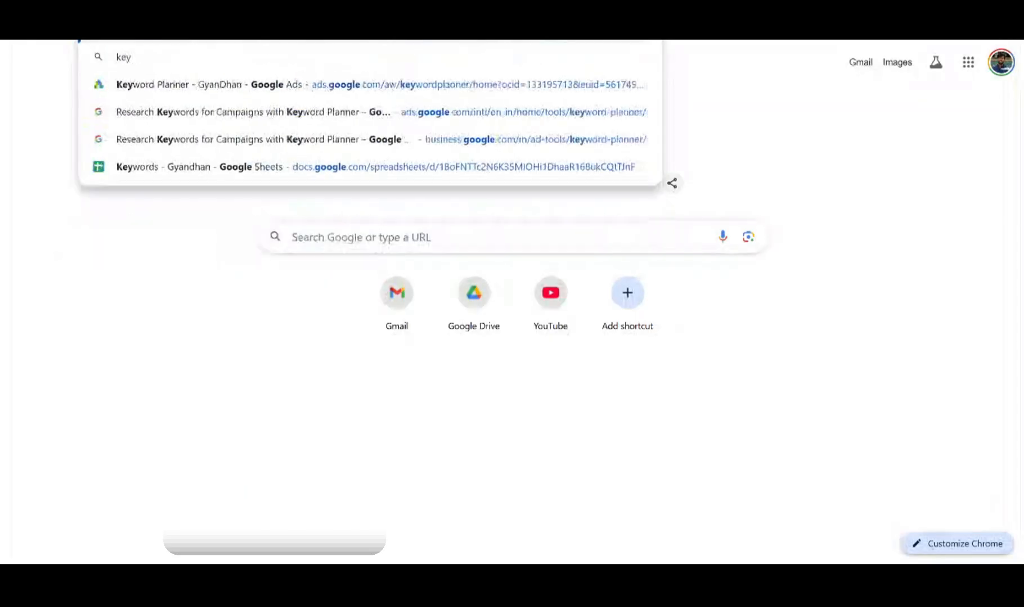
pyautogui.write('rds planner')
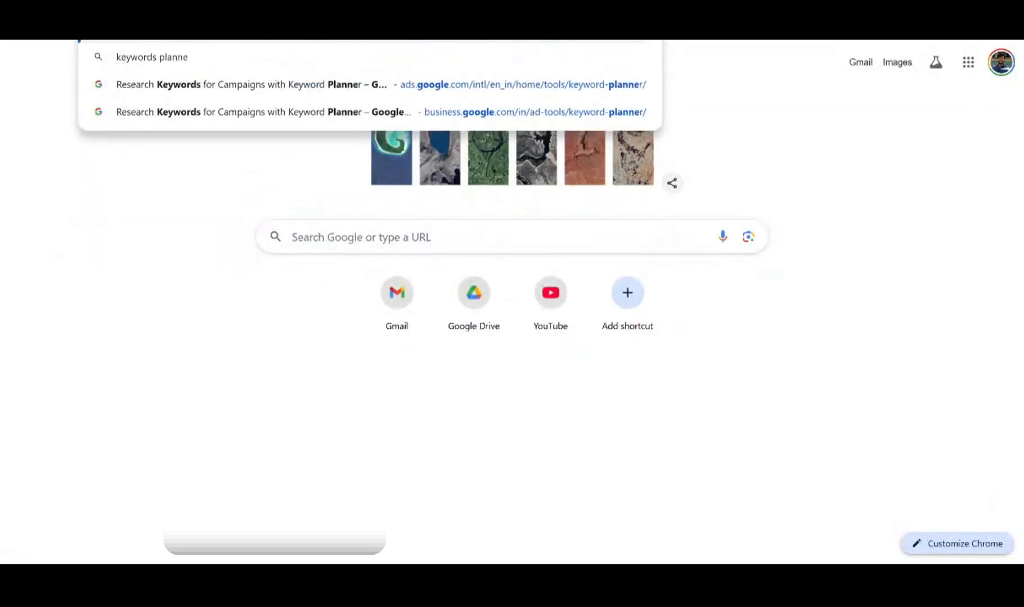
pyautogui.press('Return')
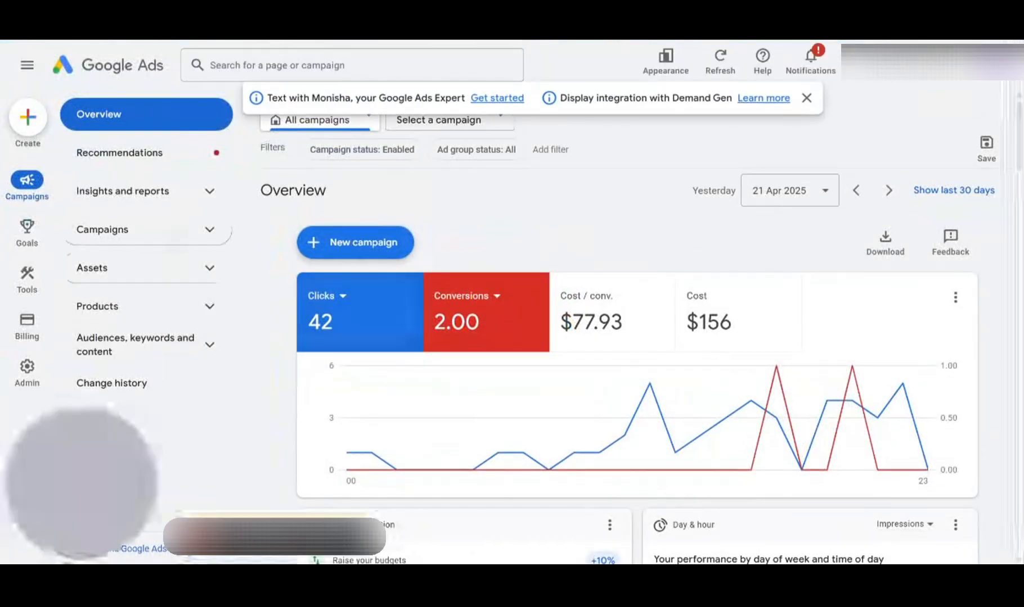
# - Open Keyword Planner in Google Ads and start discovering new keywords
pyautogui.moveTo(27, 329)
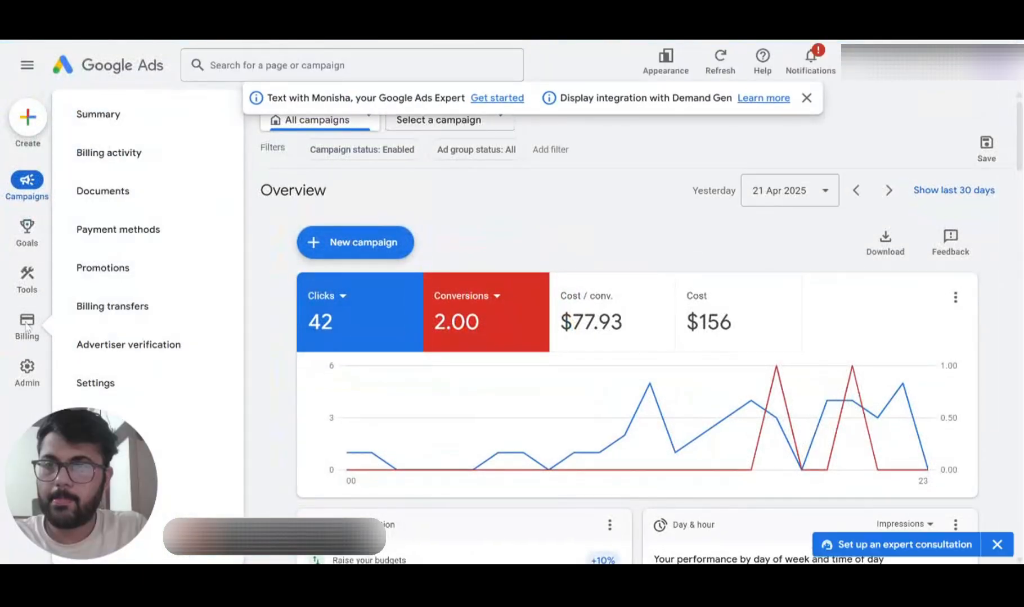
pyautogui.moveTo(27, 275)
pyautogui.click(112, 114)
pyautogui.click(142, 153)
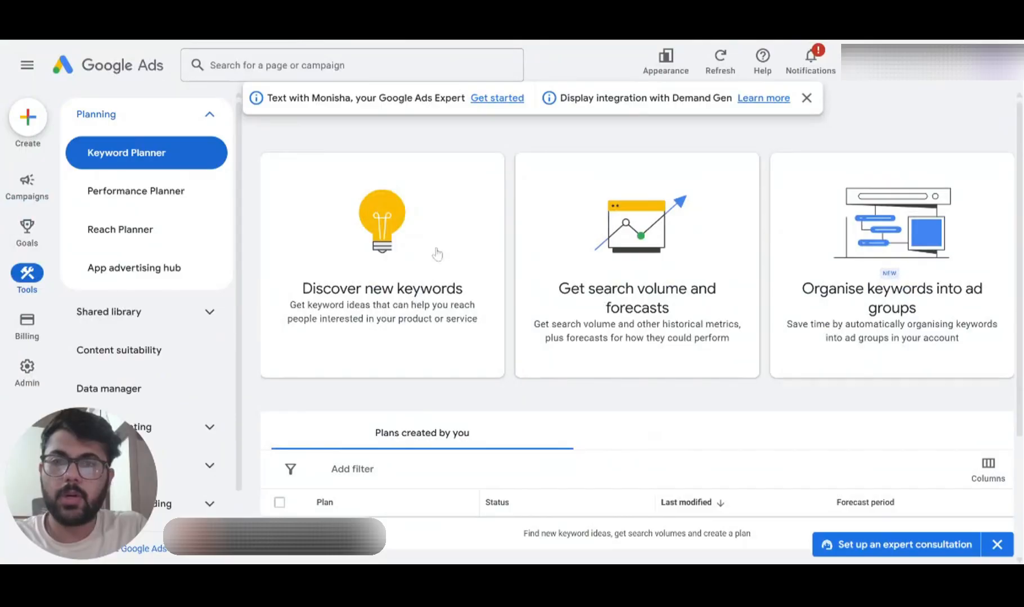
pyautogui.click(416, 294)
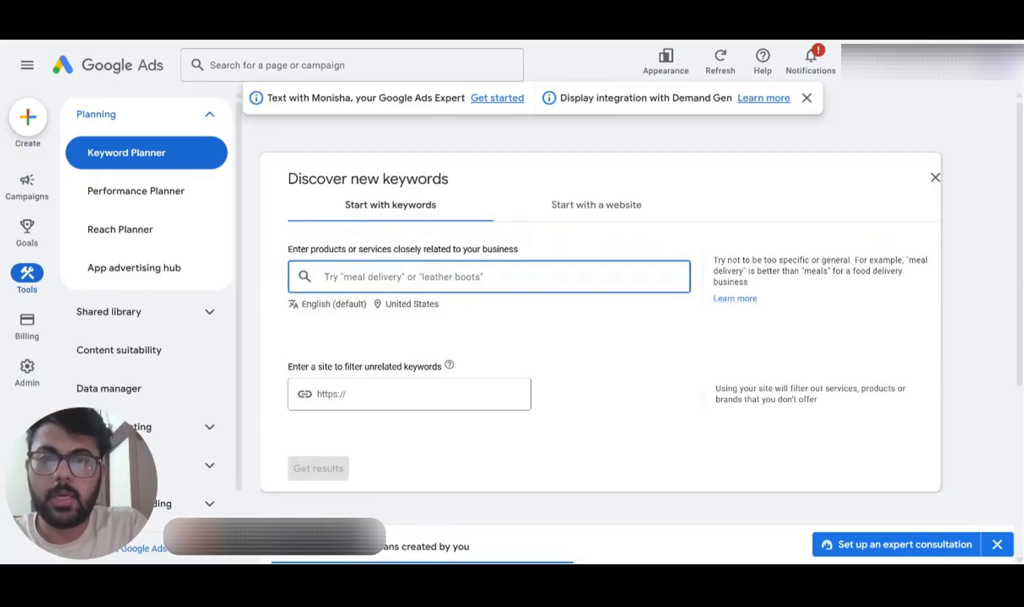
# - Replace the United States with the city of Seattle, Washington as the keyword search location and save it
pyautogui.click(410, 304)
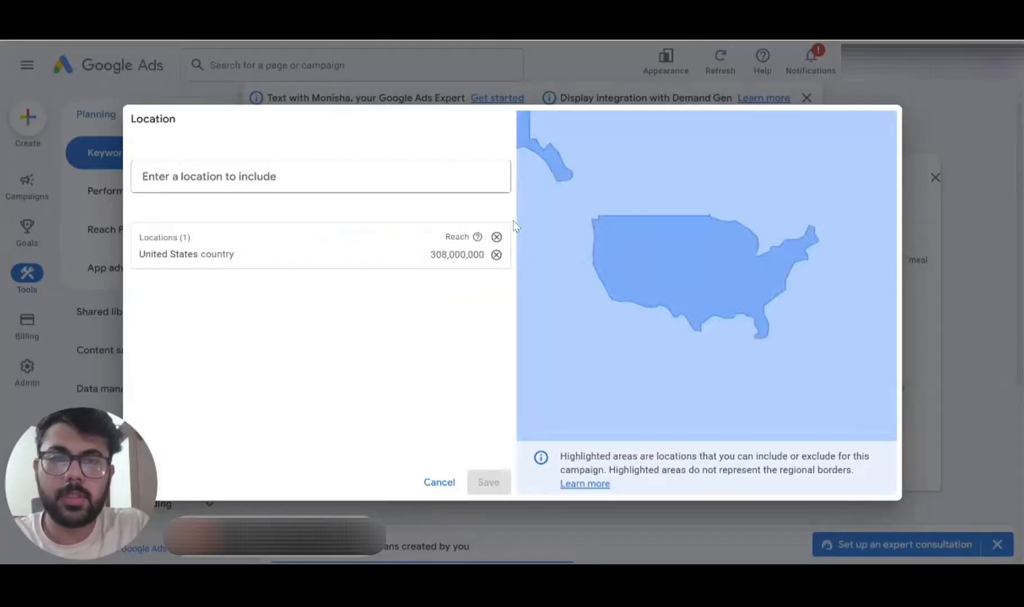
pyautogui.click(387, 176)
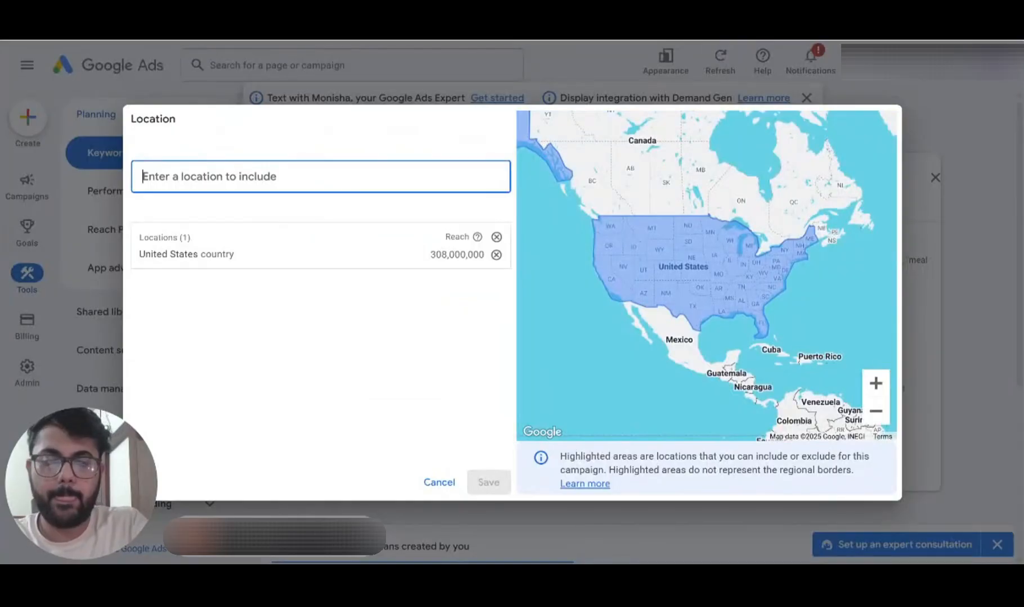
pyautogui.write('hous')
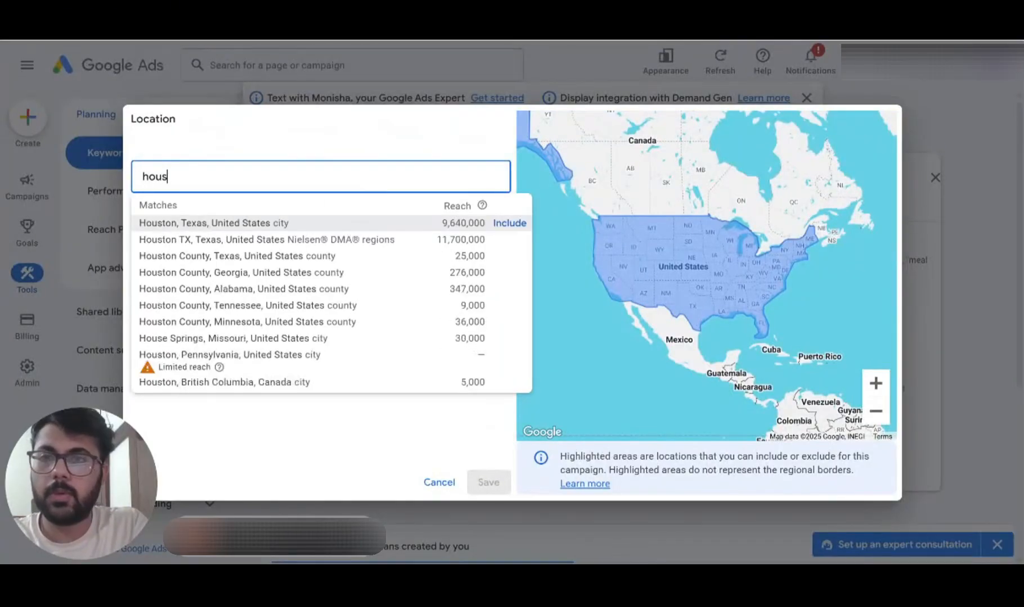
pyautogui.hotkey('ctrl', 'a')
pyautogui.write('seatle')
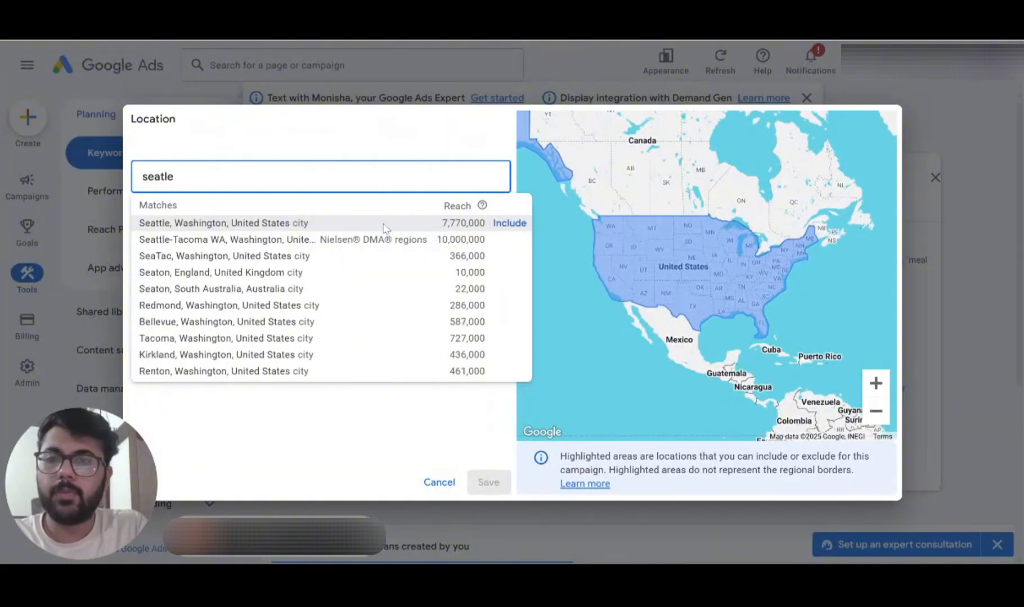
pyautogui.click(504, 223)
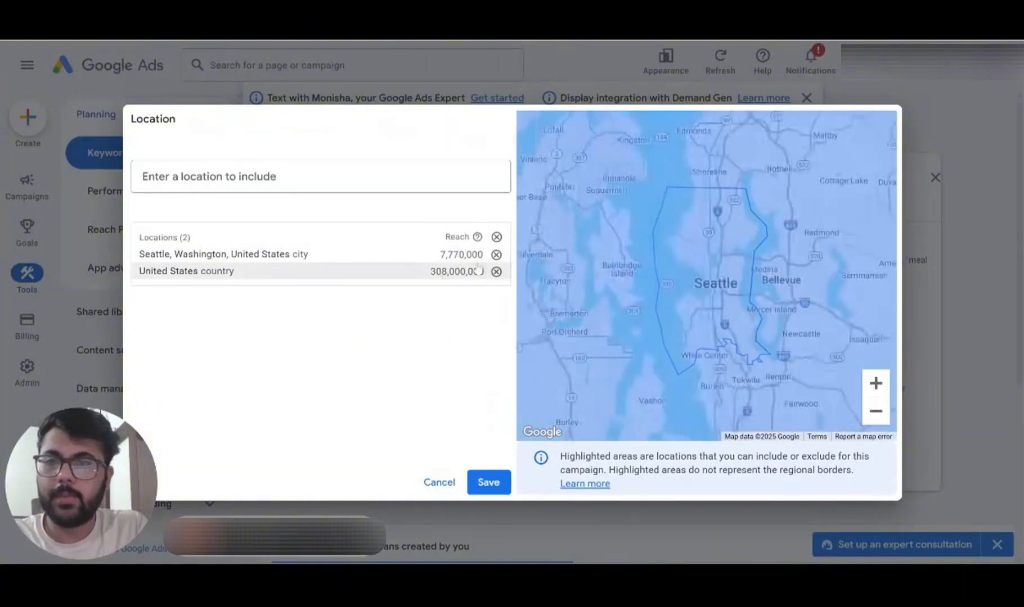
pyautogui.click(496, 272)
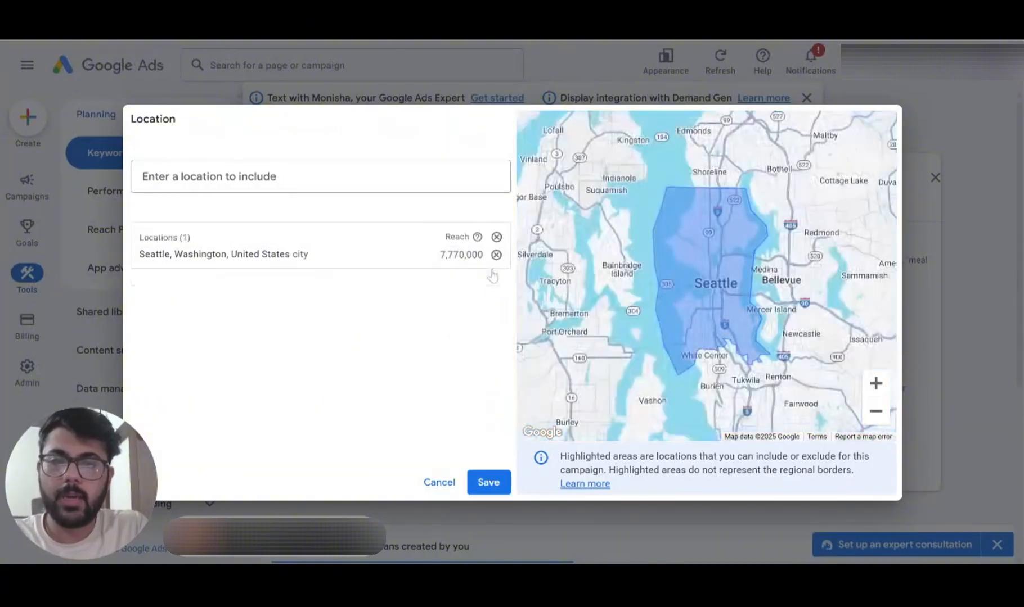
pyautogui.click(487, 482)
# - Add "local landcaper" as the first product or service keyword
pyautogui.click(428, 276)
pyautogui.write('l')
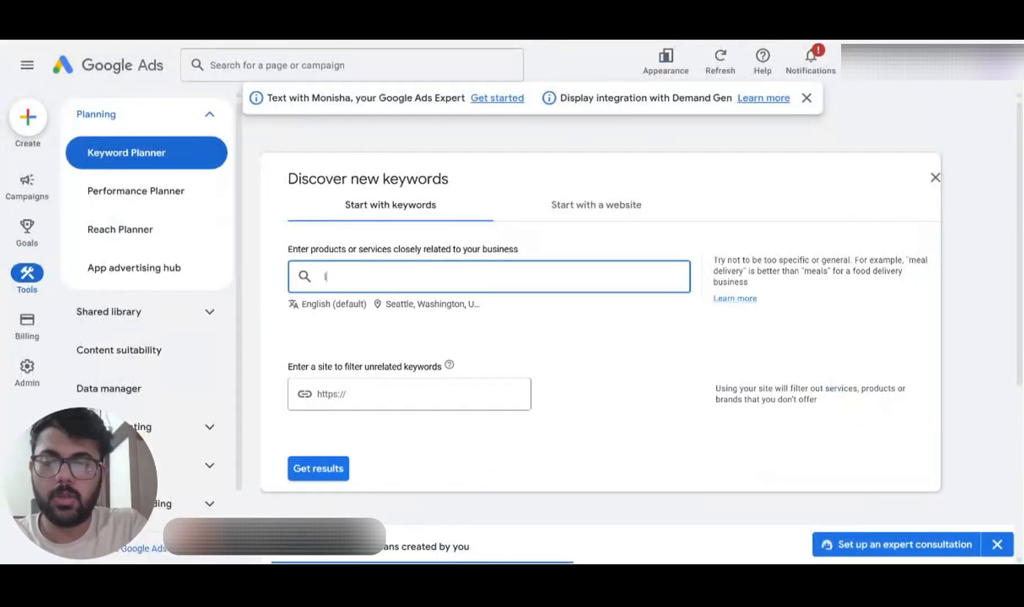
pyautogui.write('ocal land')
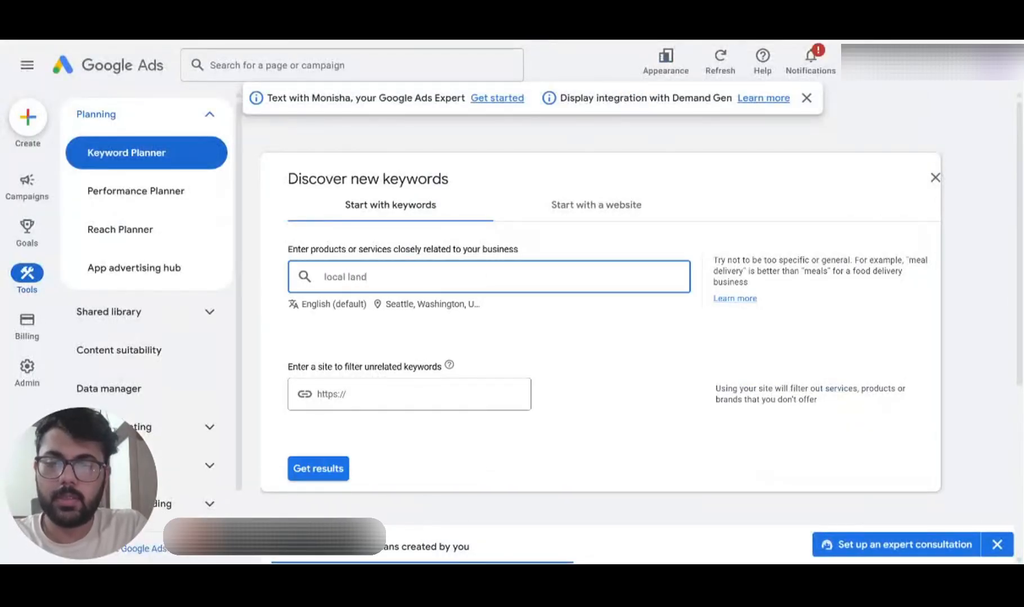
pyautogui.write('caper')
pyautogui.press('Return')
# - Add "best landscaping company near me" as the second seed keyword
pyautogui.write('be')
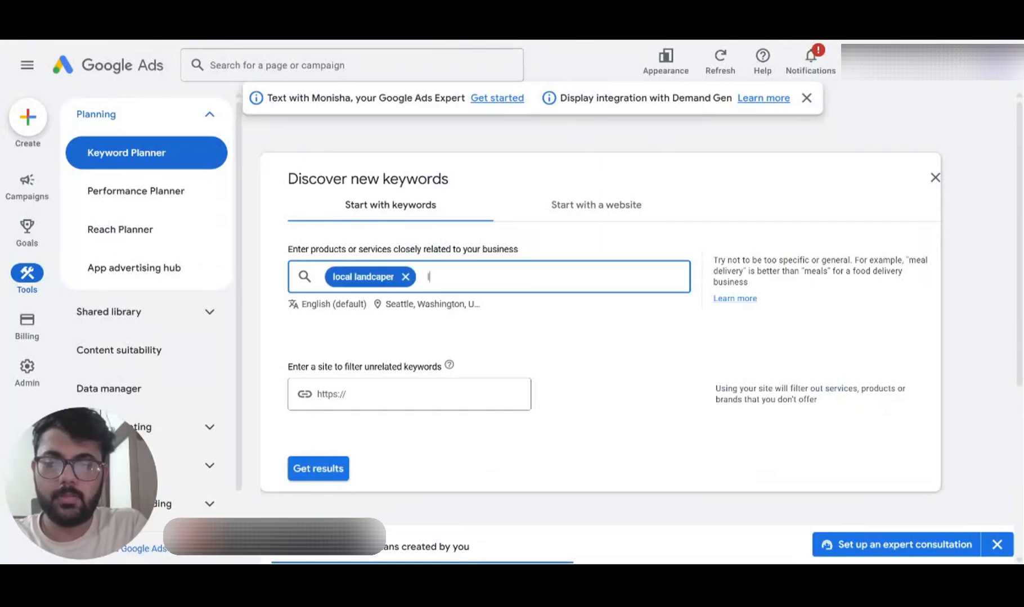
pyautogui.write('st lan')
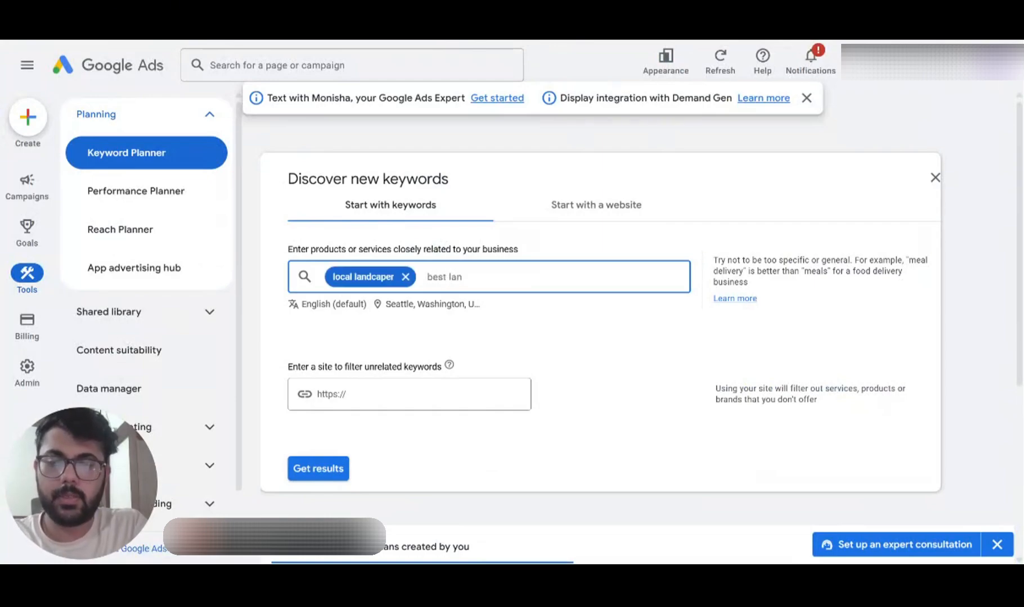
pyautogui.write('dsca')
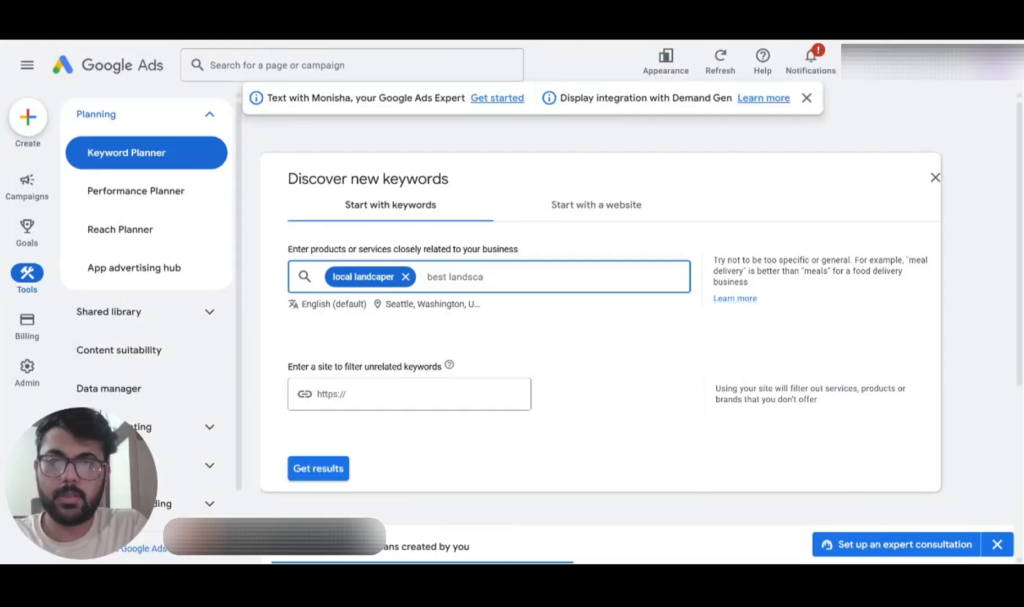
pyautogui.write('ping cp')
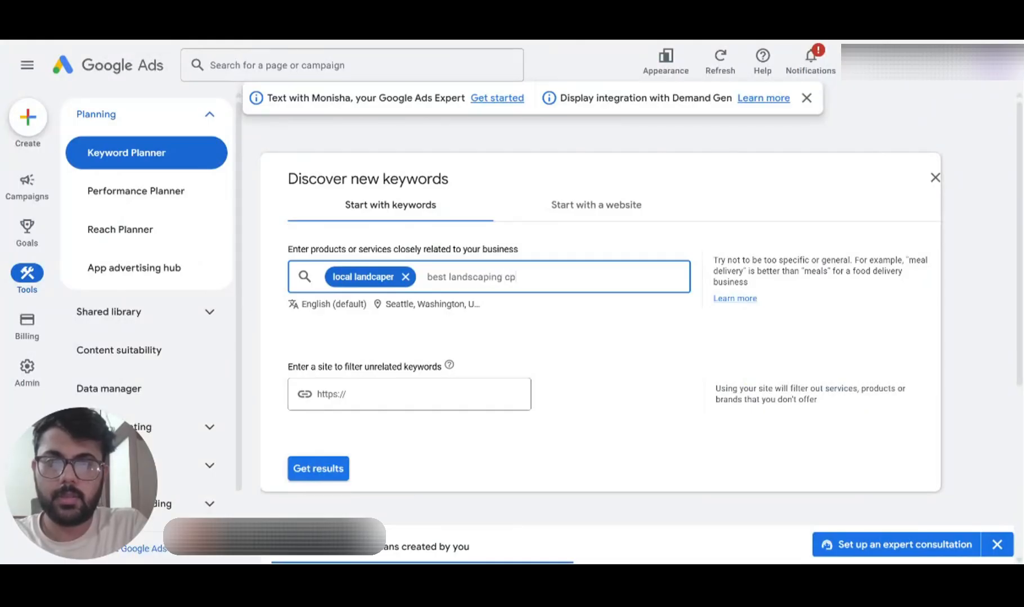
pyautogui.write('mp')
pyautogui.press('BackSpace')
pyautogui.press('BackSpace')
pyautogui.press('BackSpace')
pyautogui.write('ompany')
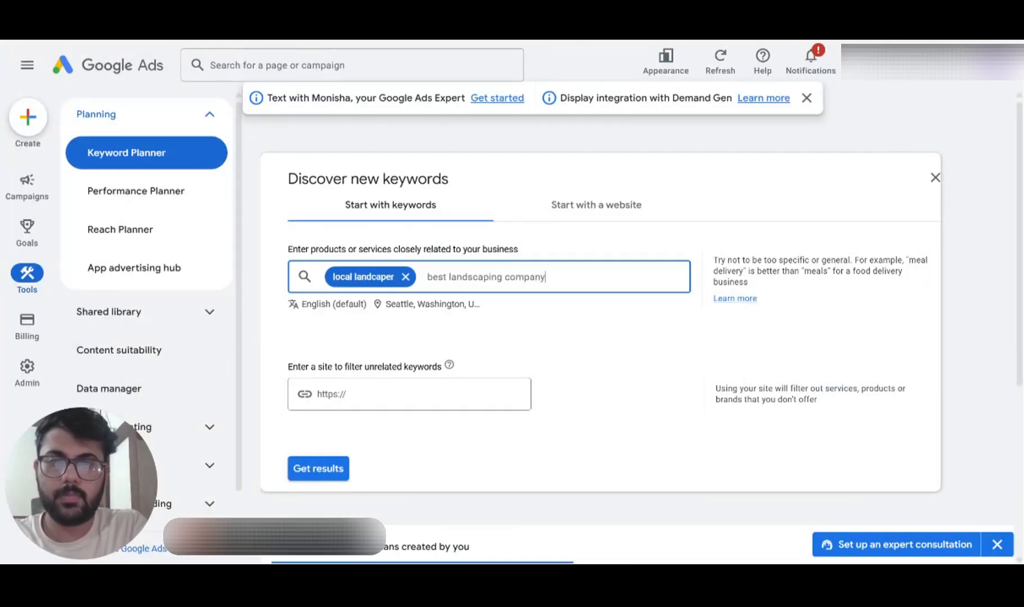
pyautogui.write(' near me')
pyautogui.press('Return')
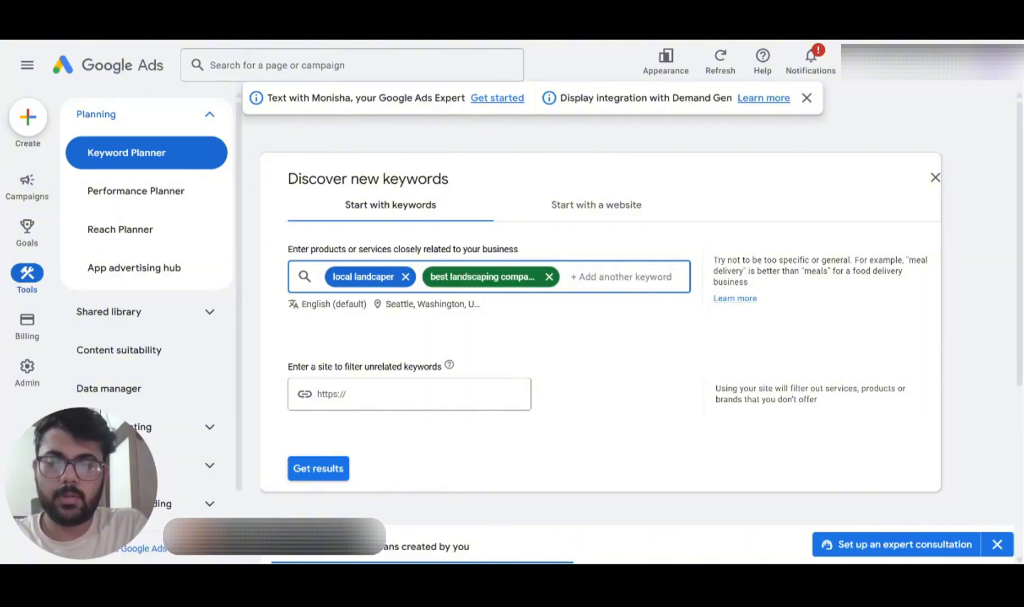
# - Add "best backyard renovation contractor" as the third seed keyword and get the keyword results
pyautogui.write('best back')
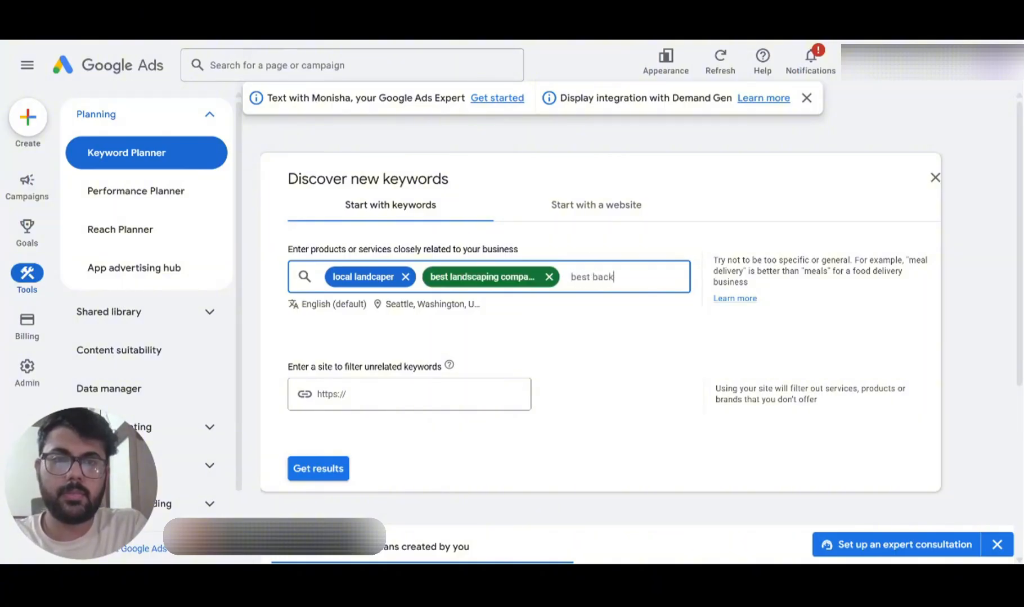
pyautogui.write('yard')
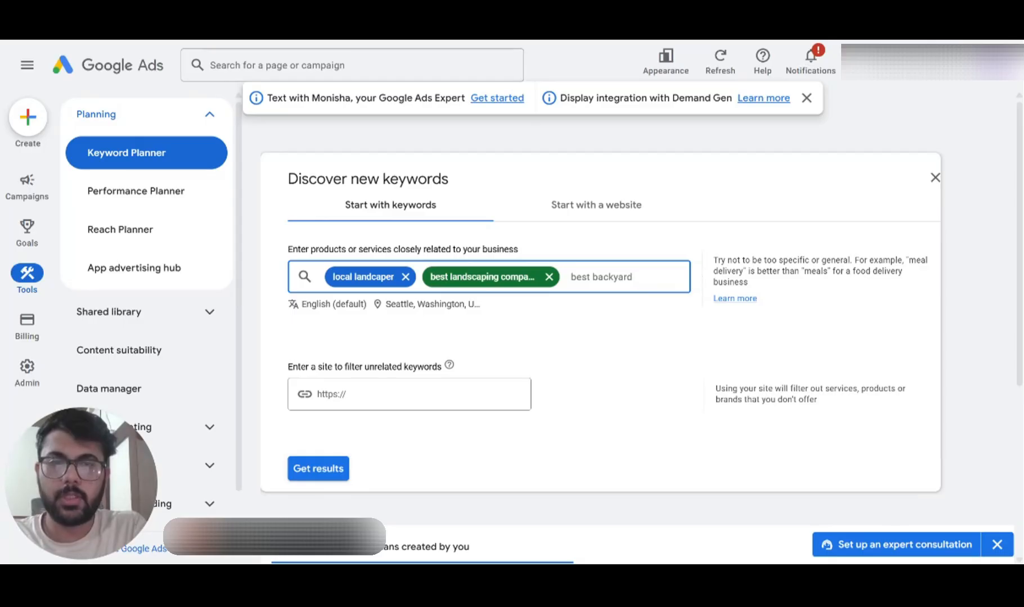
pyautogui.write('e')
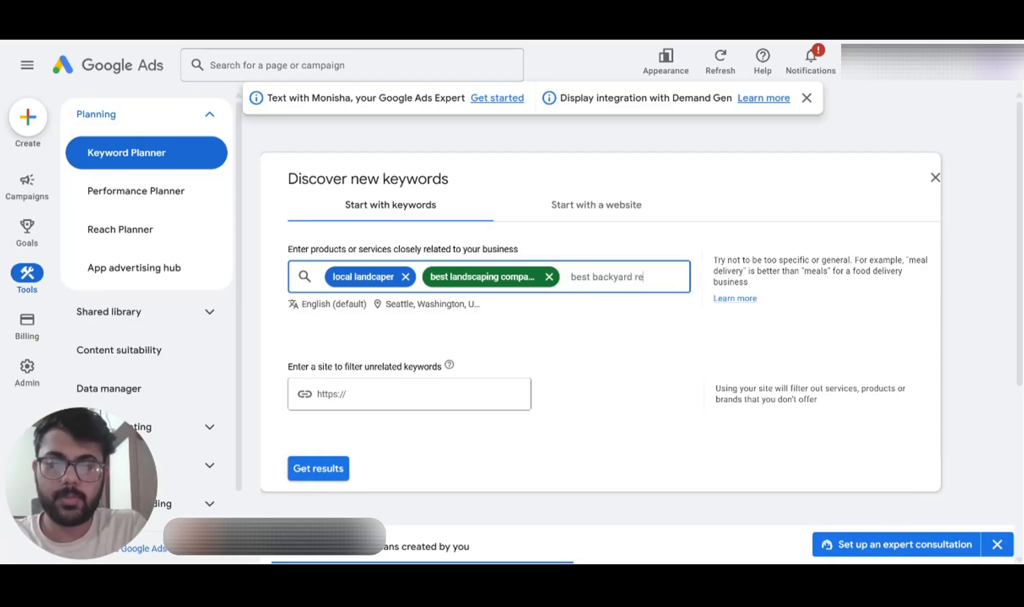
pyautogui.write('novation')
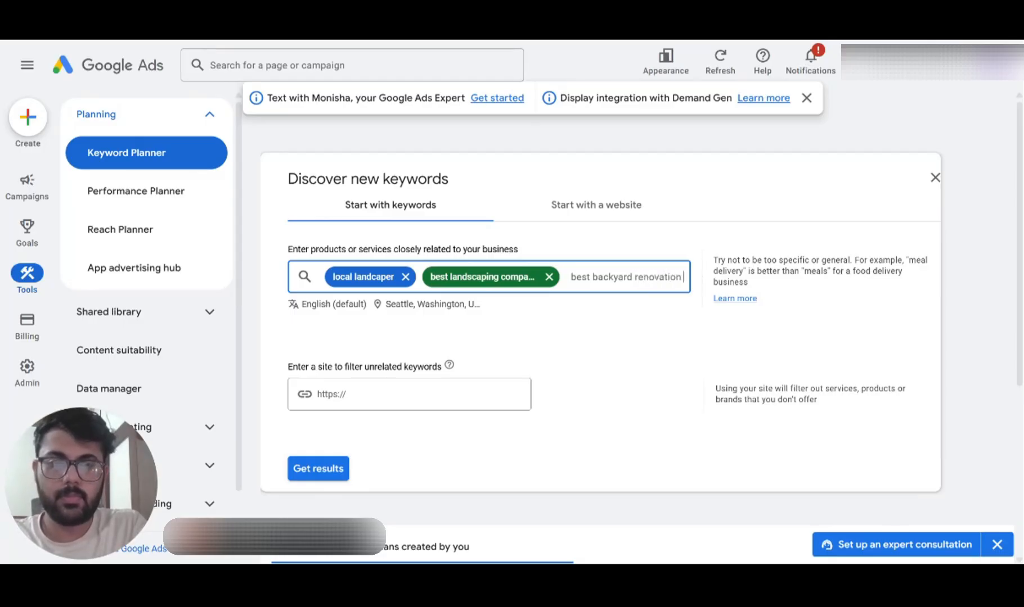
pyautogui.write(' co')
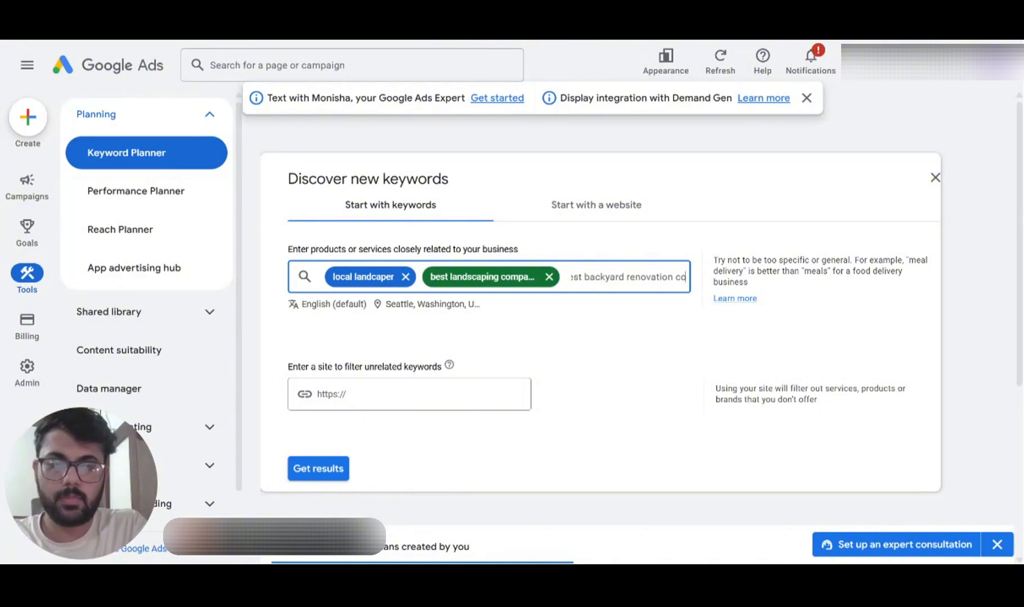
pyautogui.write('ntractor')
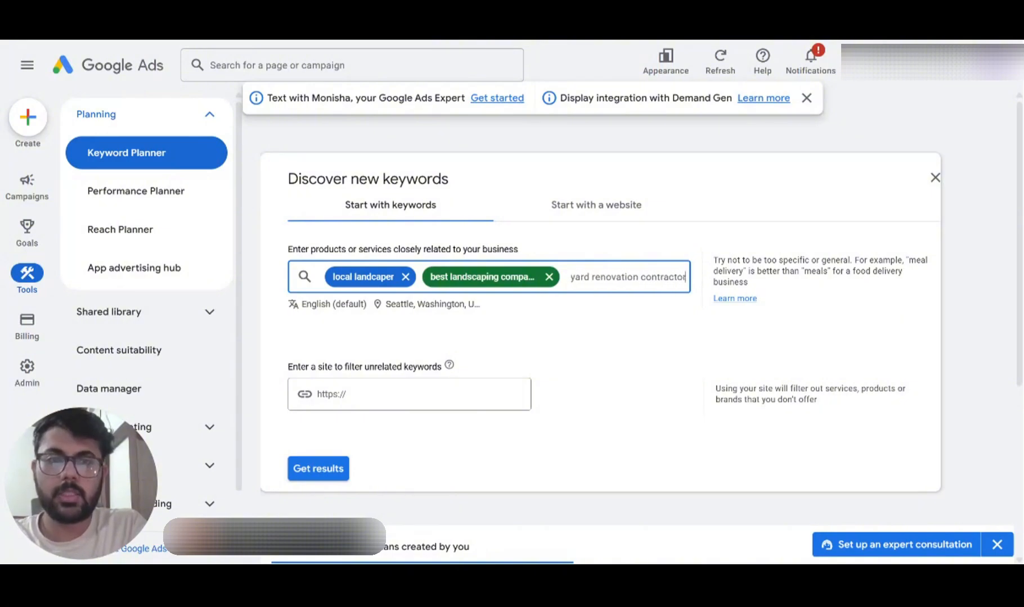
pyautogui.press('Return')
pyautogui.click(338, 496)
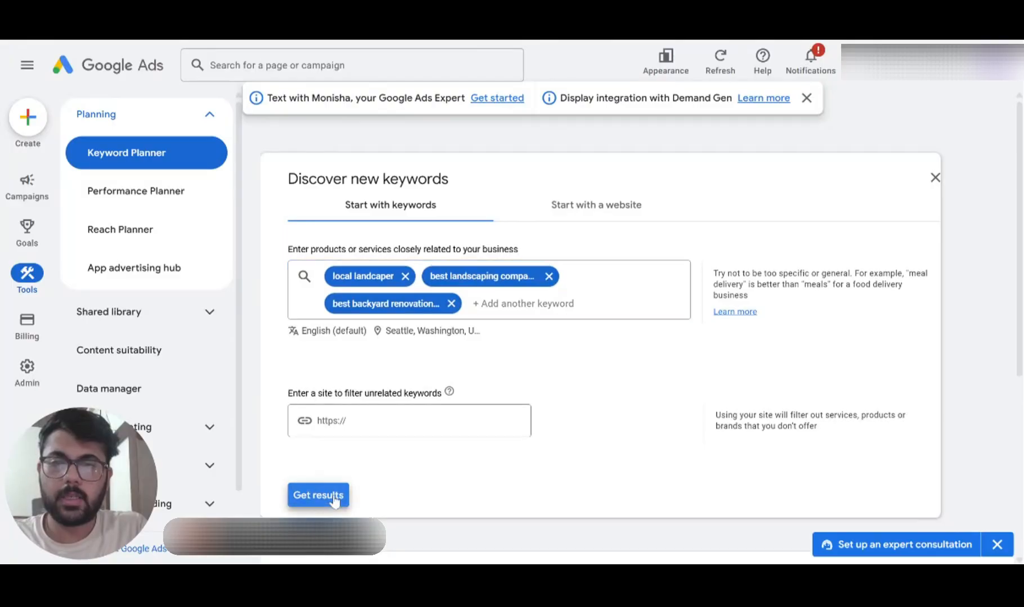
# - Sort the keyword ideas by average monthly searches, highest first
pyautogui.scroll(-10, 512, 365)
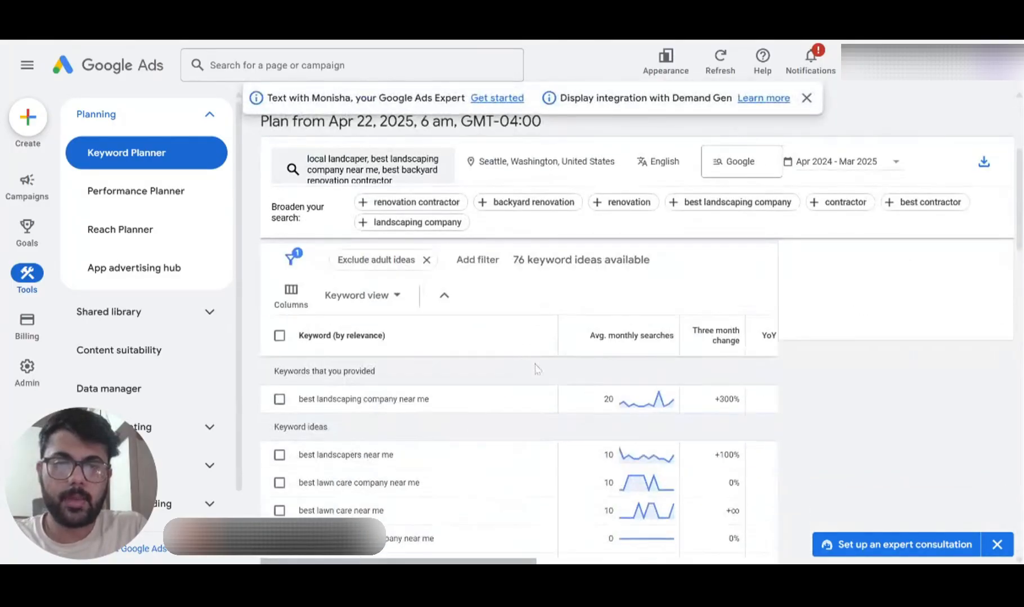
pyautogui.scroll(-5, 612, 434)
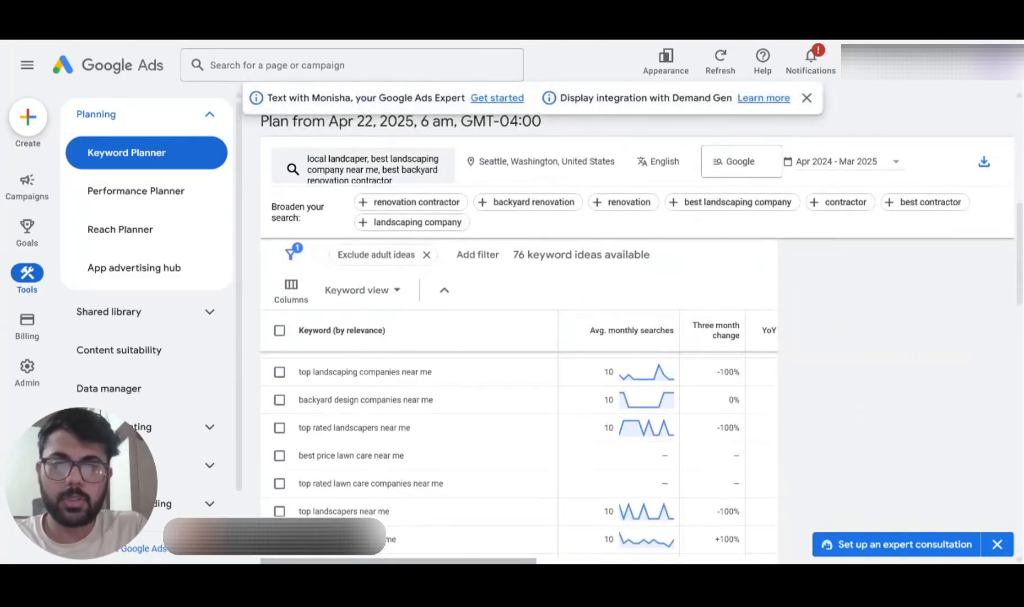
pyautogui.scroll(-2, 612, 434)
pyautogui.scroll(4, 616, 394)
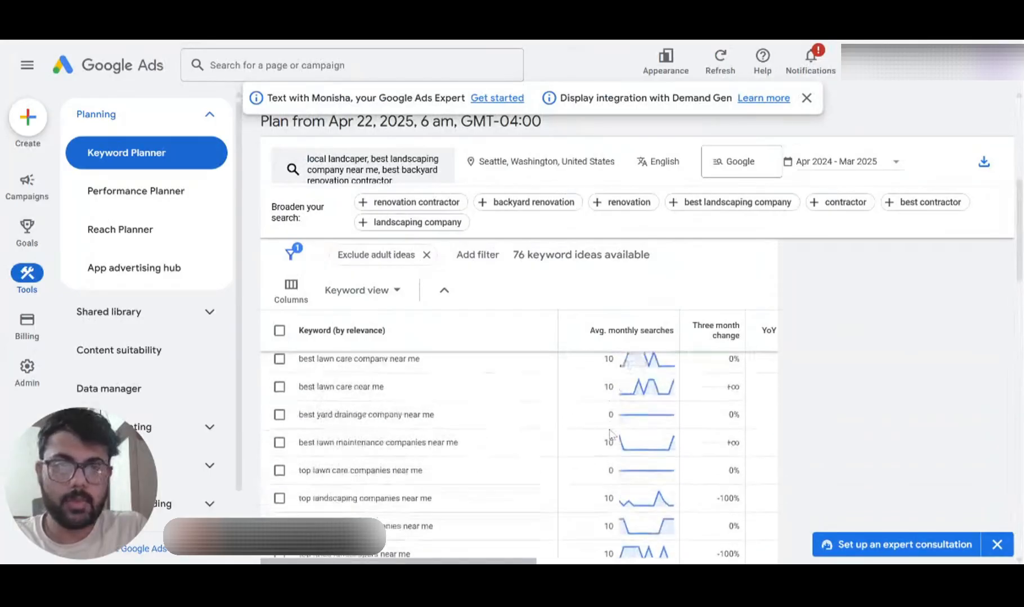
pyautogui.click(624, 346)
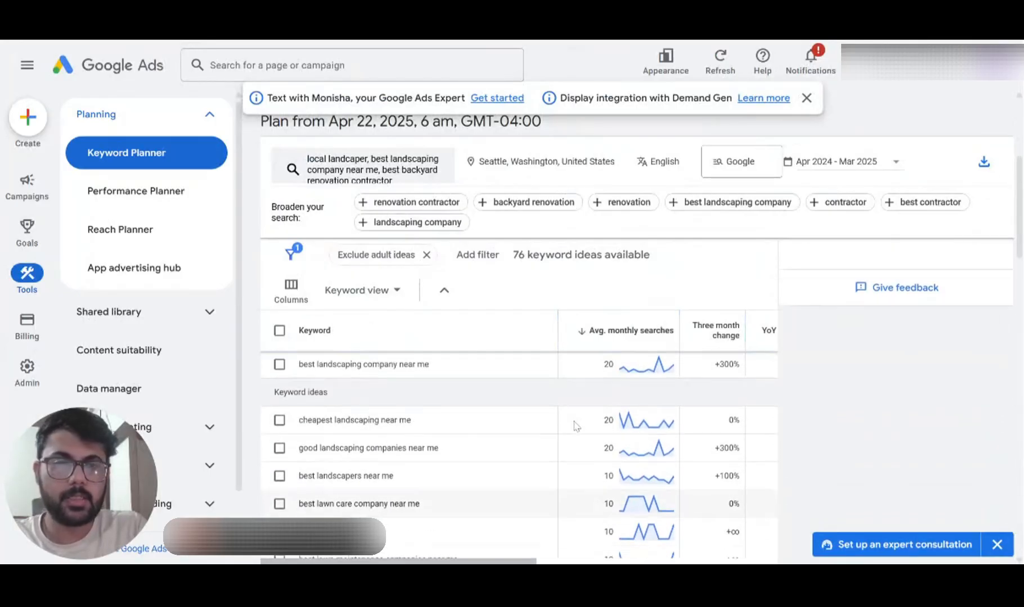
# - Dismiss the keyword refinement feedback form and close the Refine keywords section
pyautogui.click(855, 305)
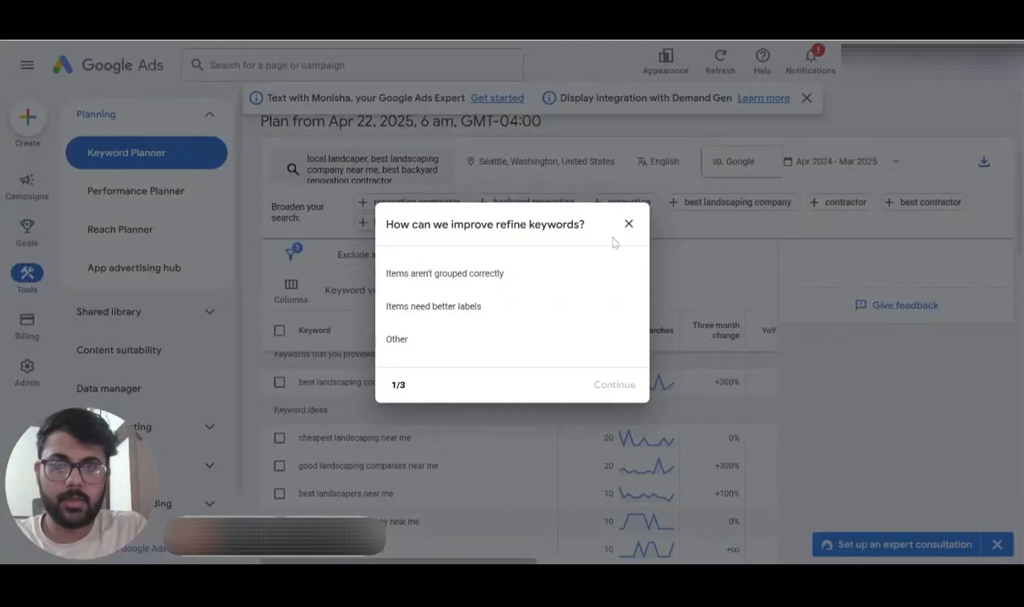
pyautogui.click(625, 224)
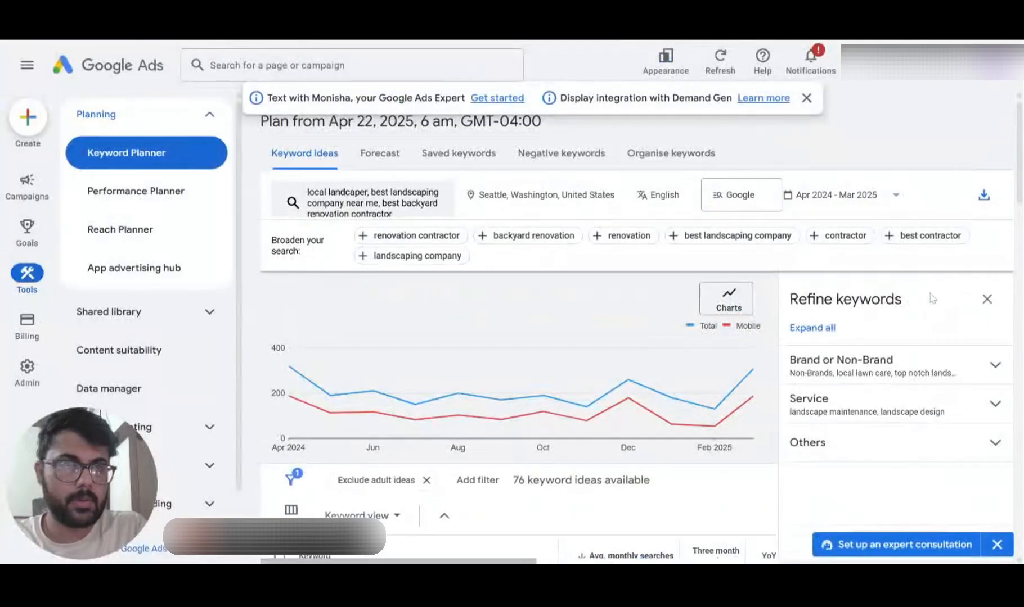
pyautogui.click(986, 299)
# - Broaden the search with the suggested "best landscaping company", add "landscaping company" as another seed keyword, and get the updated results
pyautogui.scroll(-2, 589, 366)
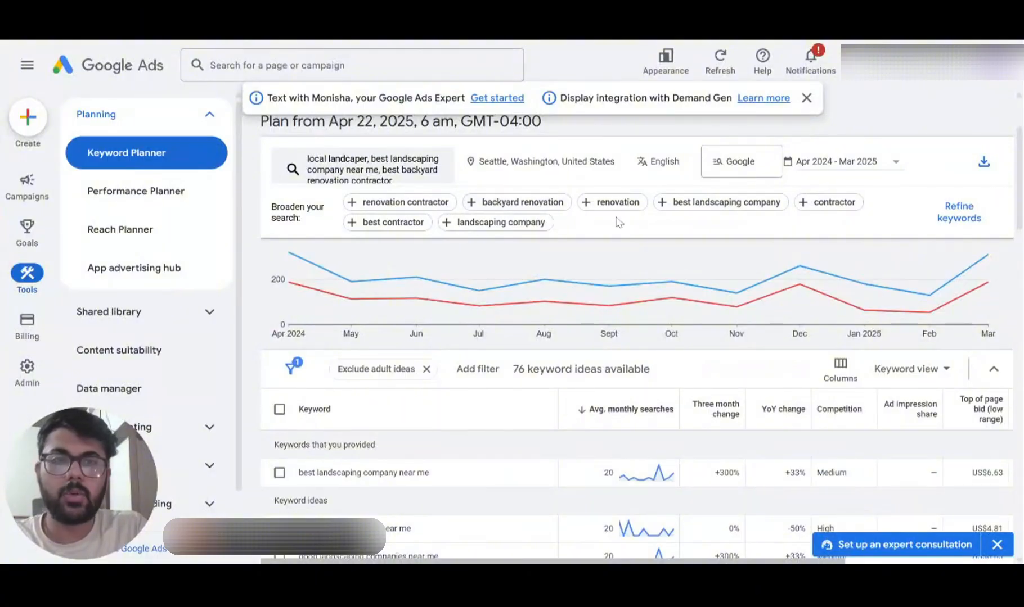
pyautogui.click(691, 208)
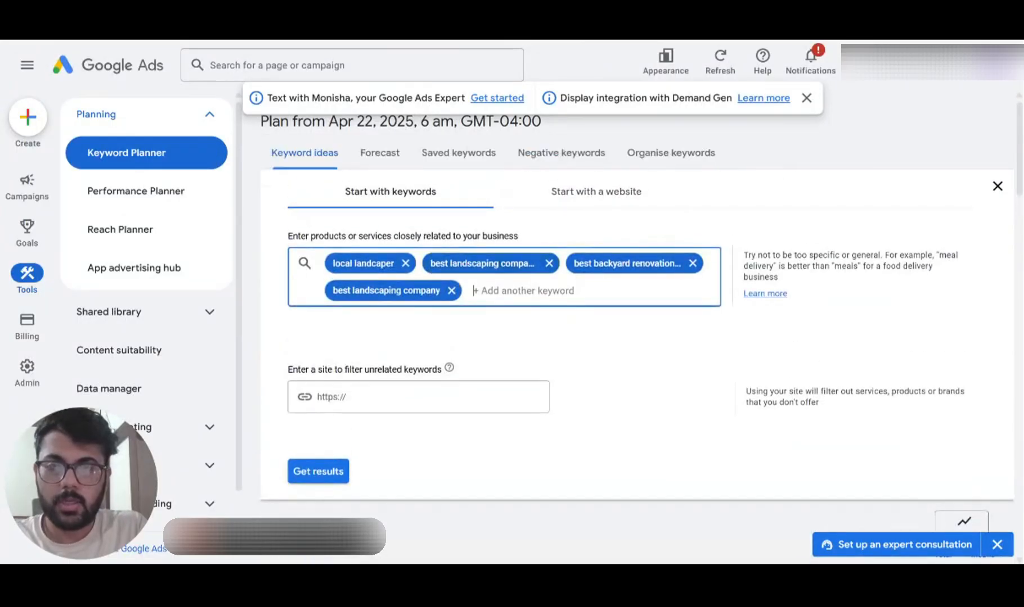
pyautogui.write('lan')
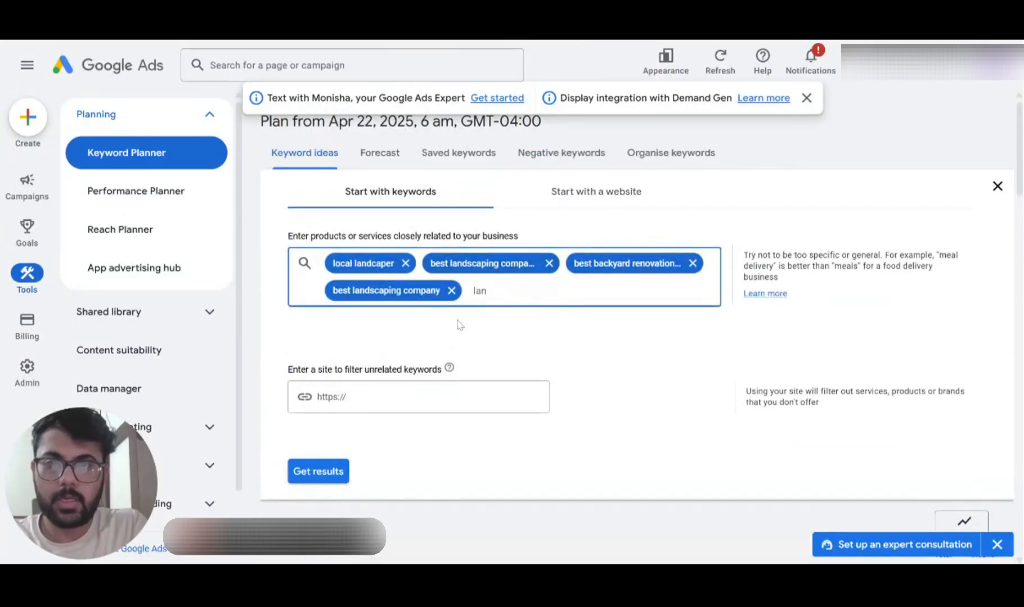
pyautogui.write('dscapin')
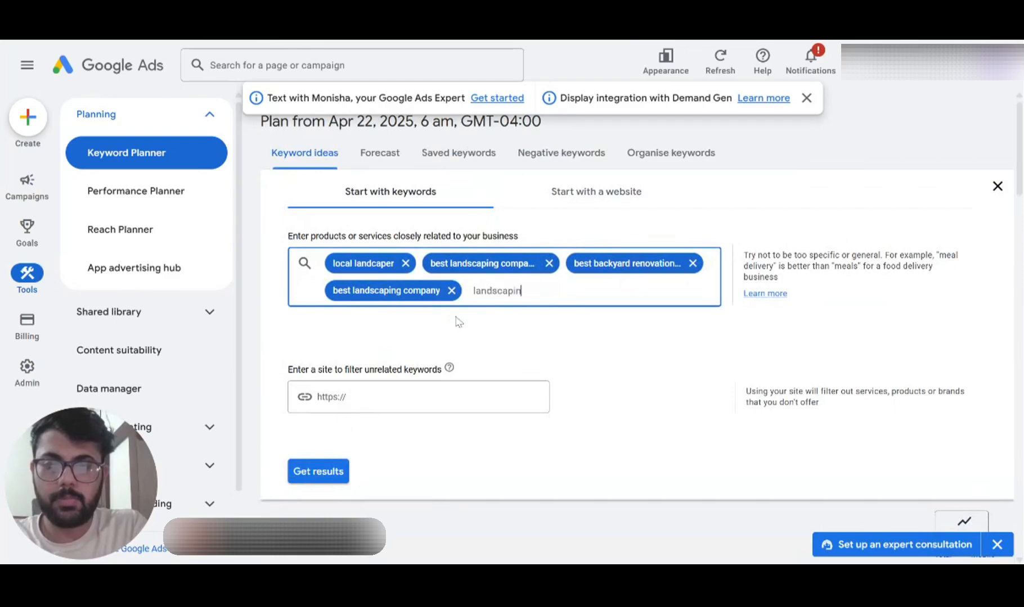
pyautogui.write('g company')
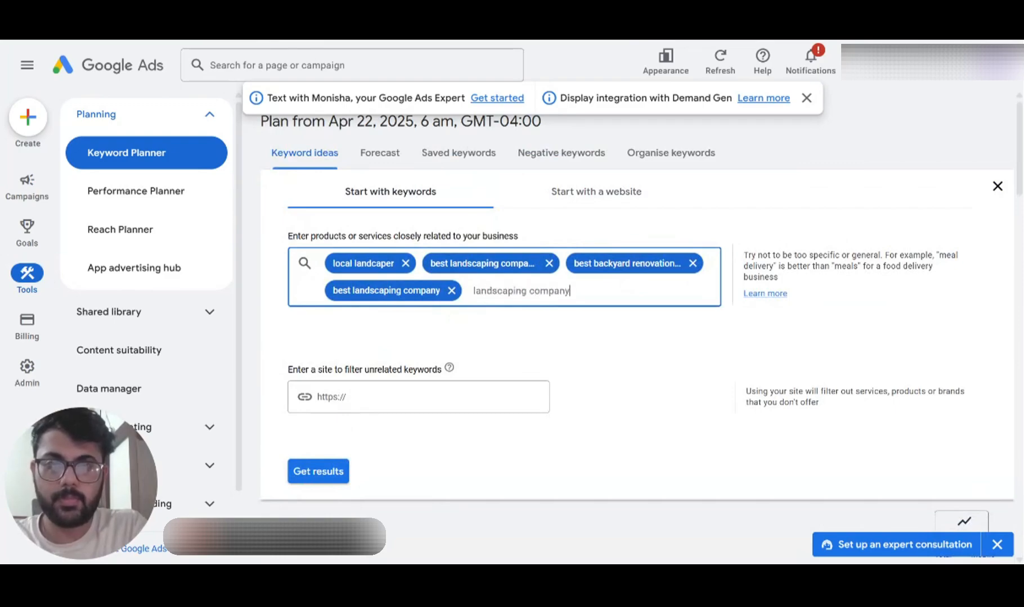
pyautogui.press('Return')
pyautogui.click(309, 472)
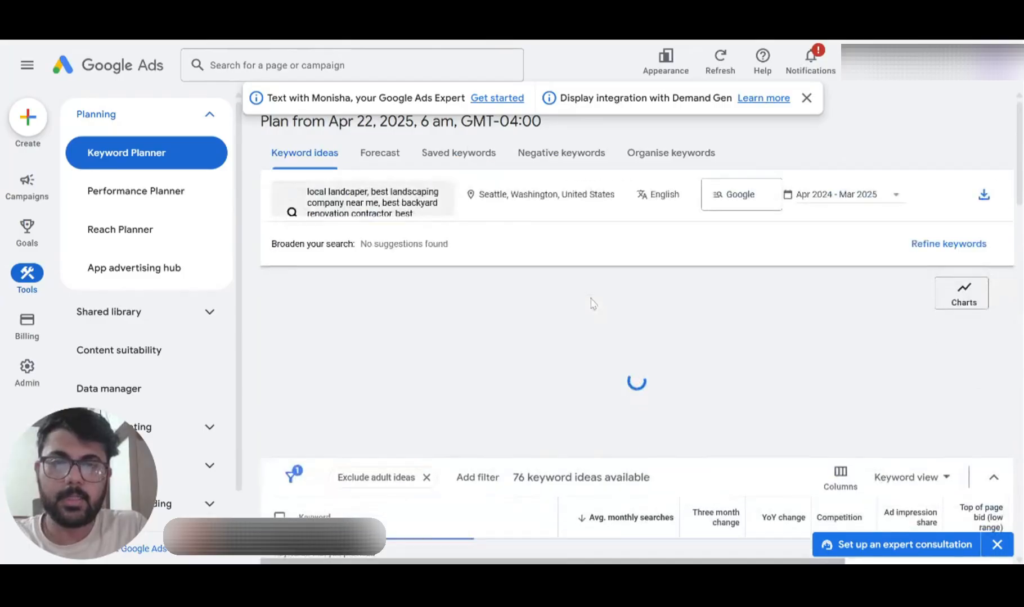
# - Switch the average monthly searches sorting to lowest first and back to highest first
pyautogui.scroll(-4, 593, 305)
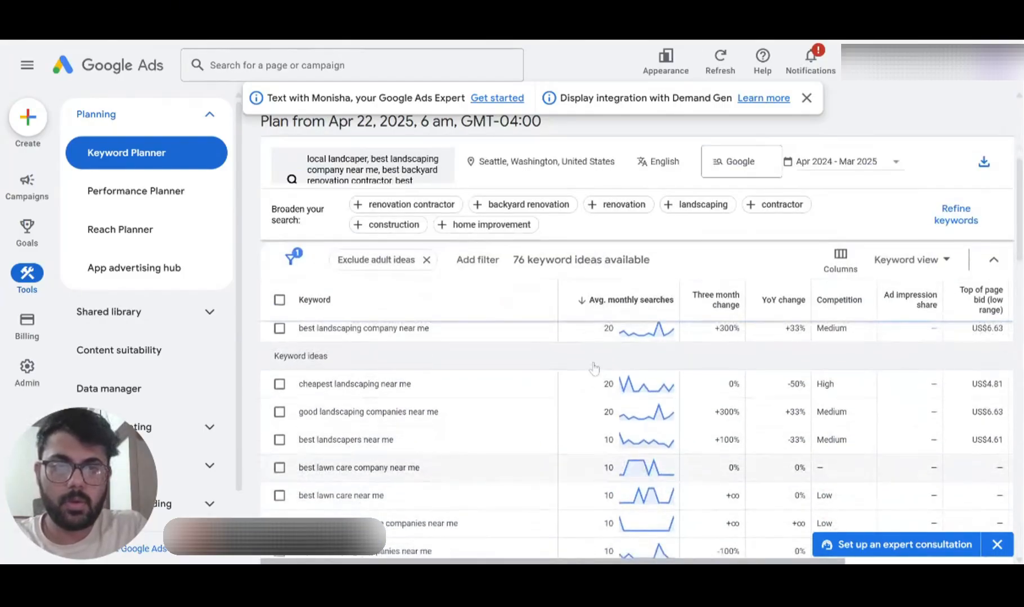
pyautogui.scroll(2, 595, 374)
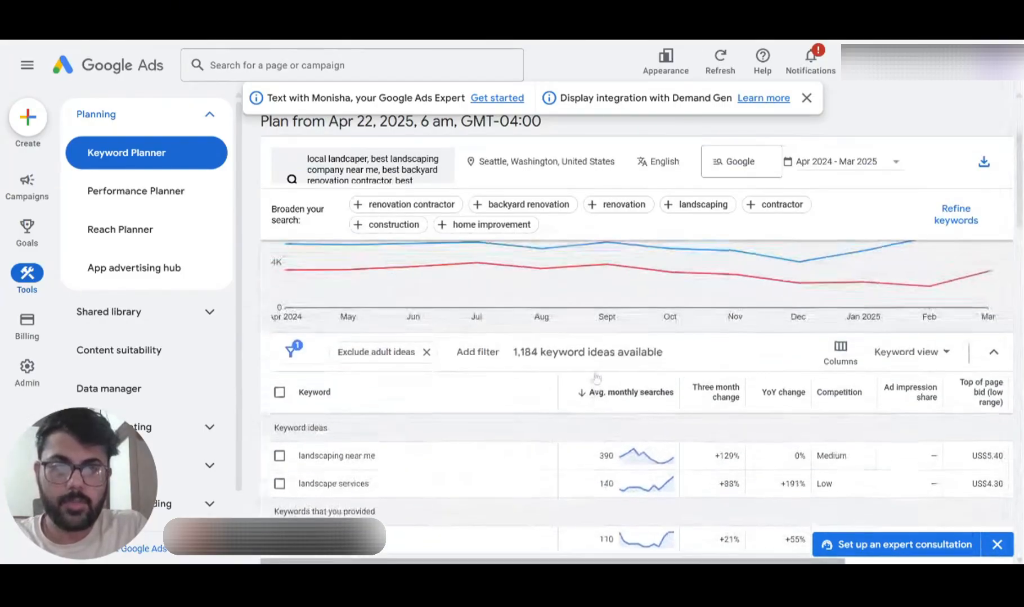
pyautogui.click(597, 380)
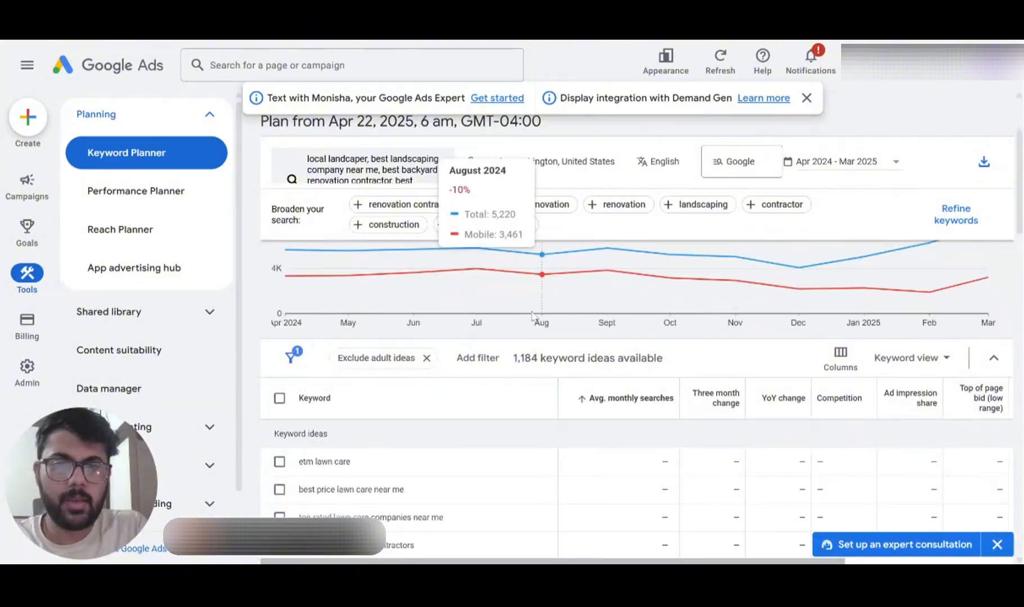
pyautogui.scroll(-1, 533, 316)
pyautogui.click(603, 347)
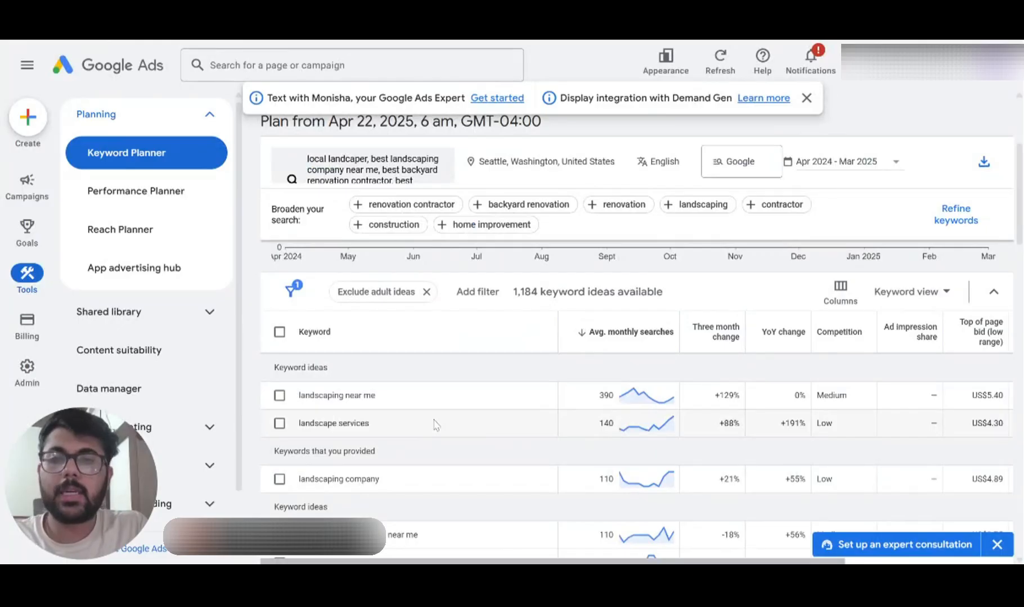
# - Select the keywords "landscaping near me", "landscape services", "landscaping company" and "landscaping companies near me"
pyautogui.scroll(-1, 436, 425)
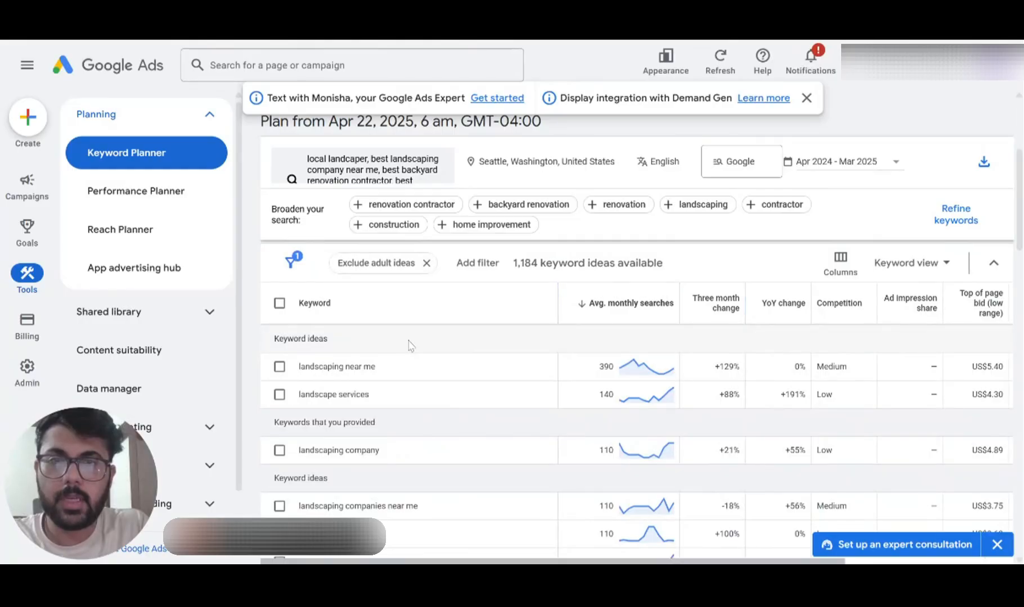
pyautogui.scroll(-1, 410, 346)
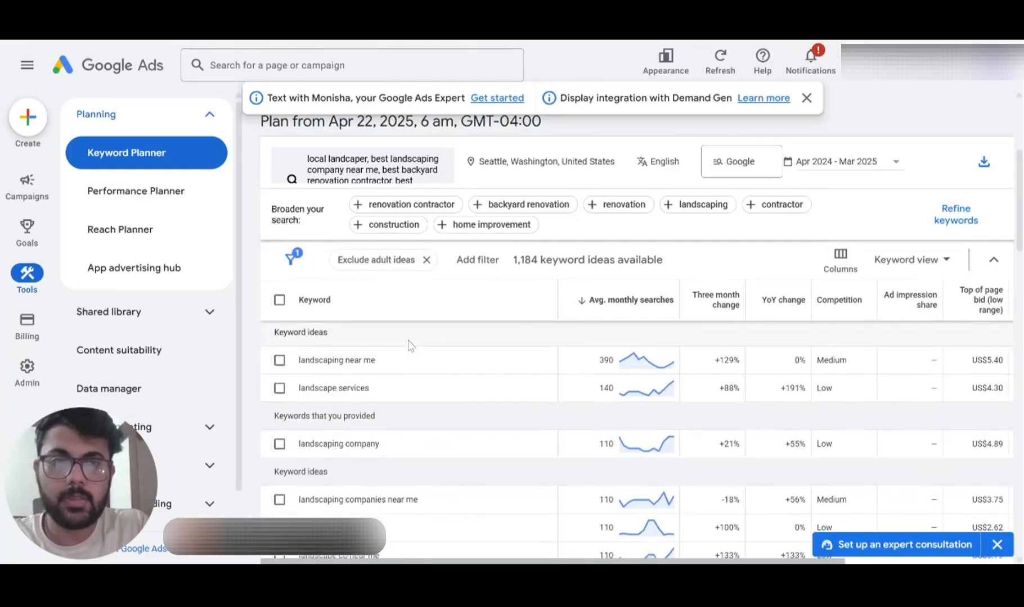
pyautogui.click(279, 350)
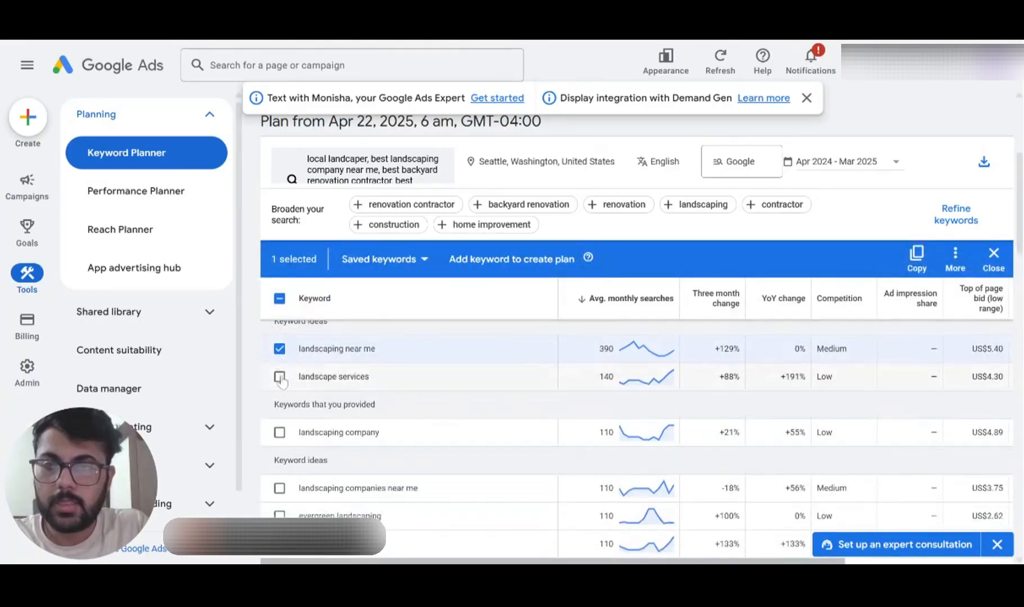
pyautogui.click(279, 377)
pyautogui.scroll(-2, 280, 393)
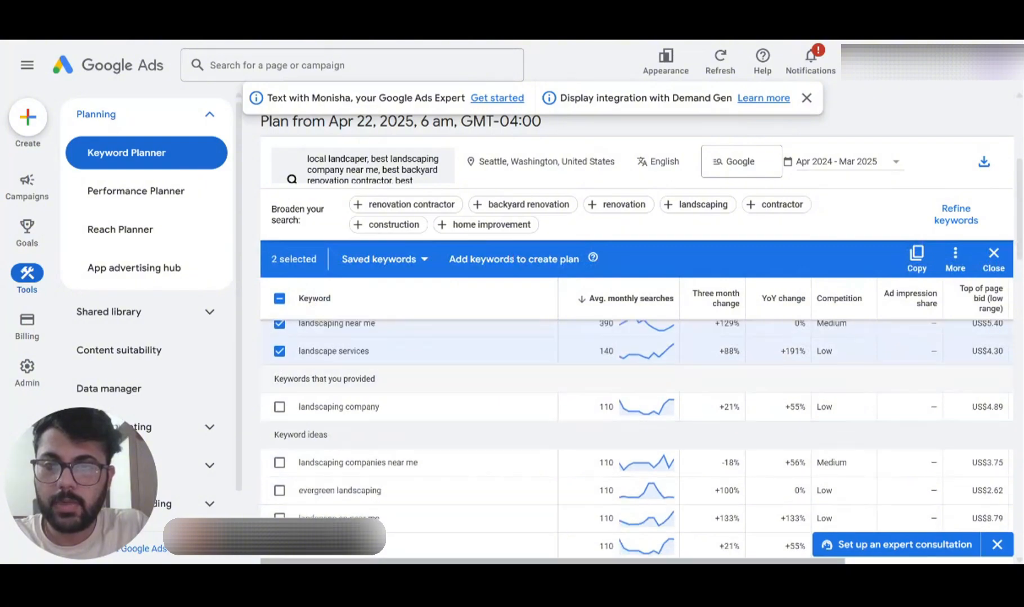
pyautogui.click(279, 397)
pyautogui.scroll(-2, 279, 405)
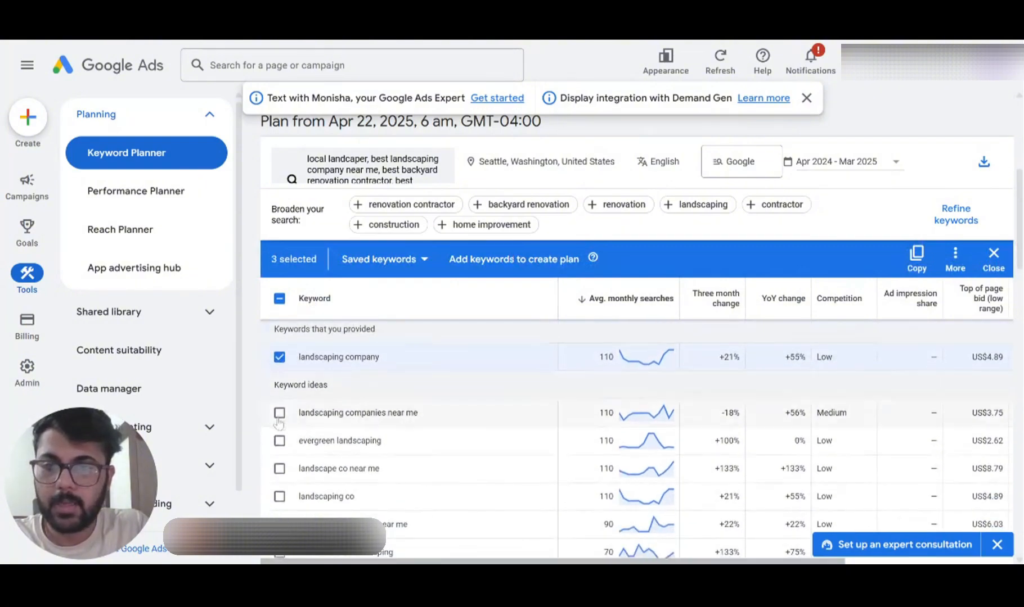
pyautogui.click(279, 412)
# - Add "landscape co near me", "landscaping services near me" and "landscaping contractors" to the keyword selection
pyautogui.scroll(-1, 280, 423)
pyautogui.scroll(-1, 280, 423)
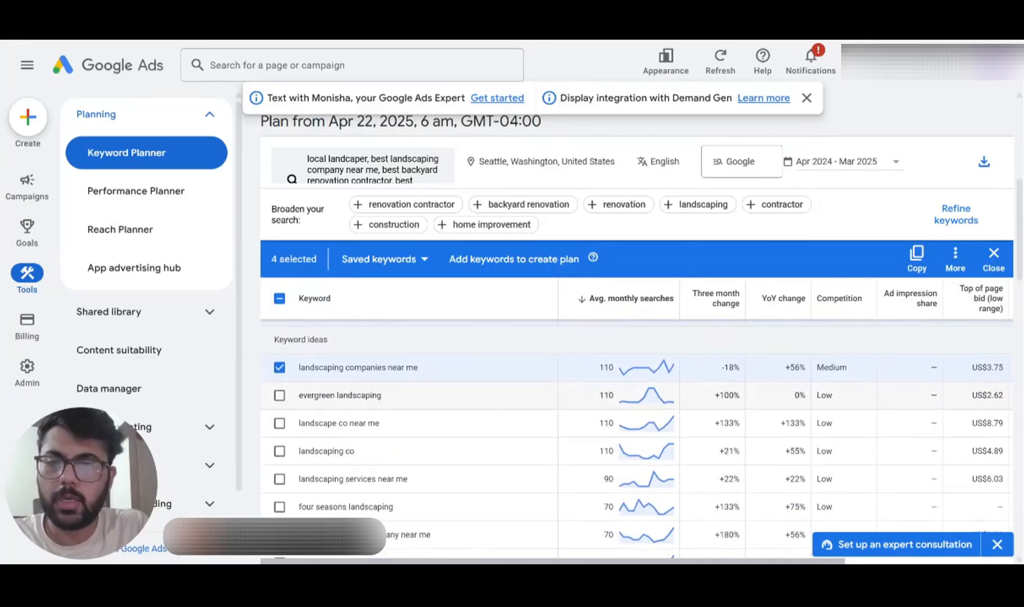
pyautogui.scroll(-1, 281, 417)
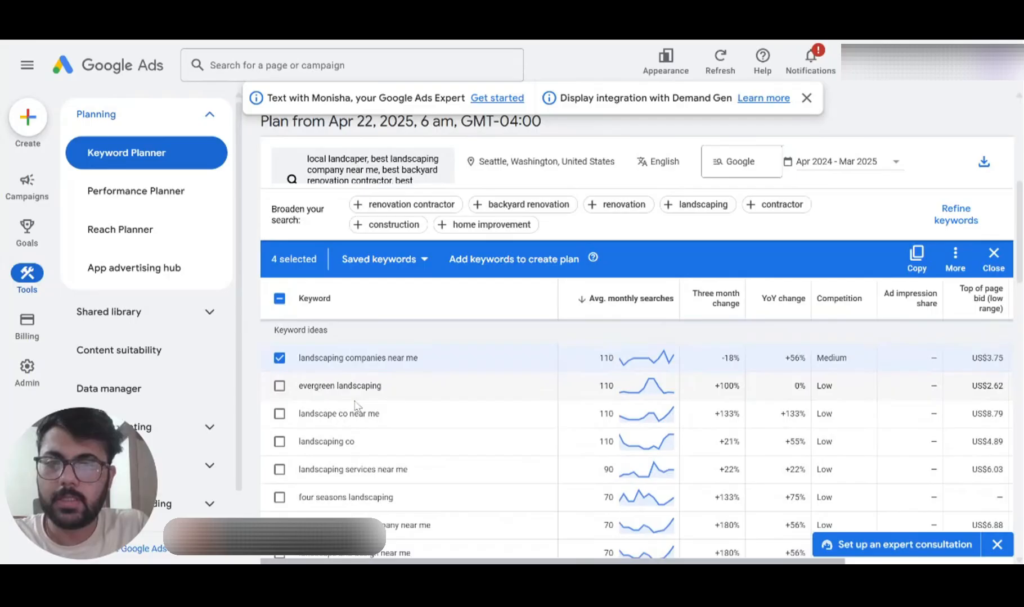
pyautogui.click(280, 414)
pyautogui.scroll(-3, 279, 419)
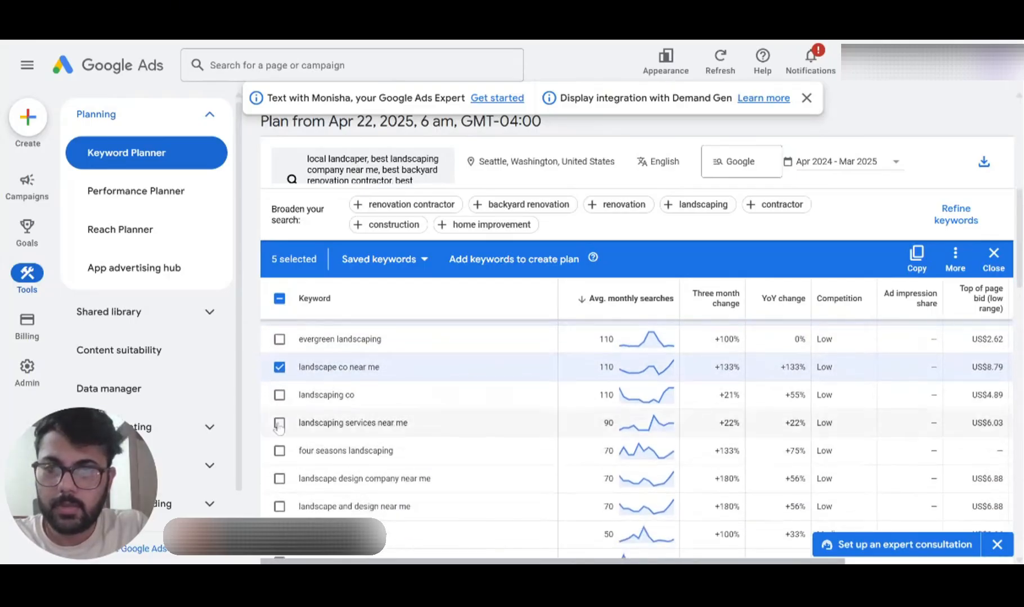
pyautogui.click(280, 421)
pyautogui.scroll(-3, 280, 427)
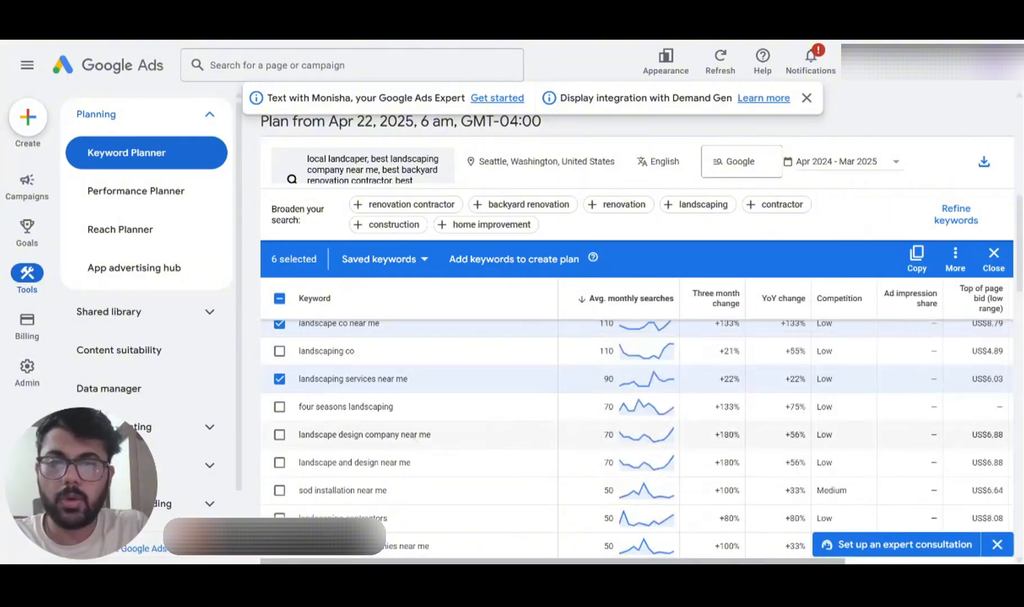
pyautogui.scroll(-1, 442, 437)
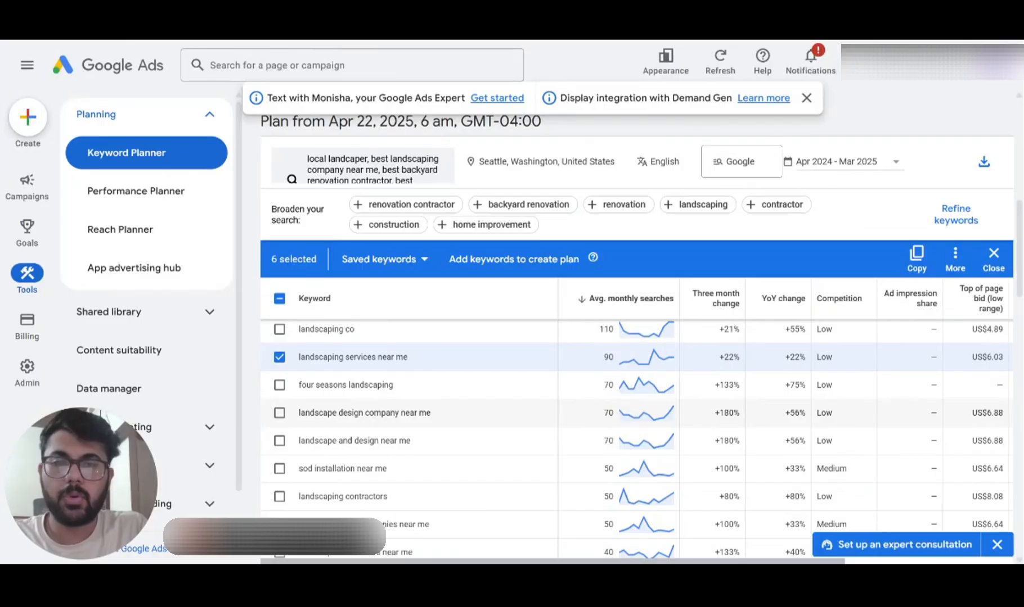
pyautogui.scroll(-1, 637, 440)
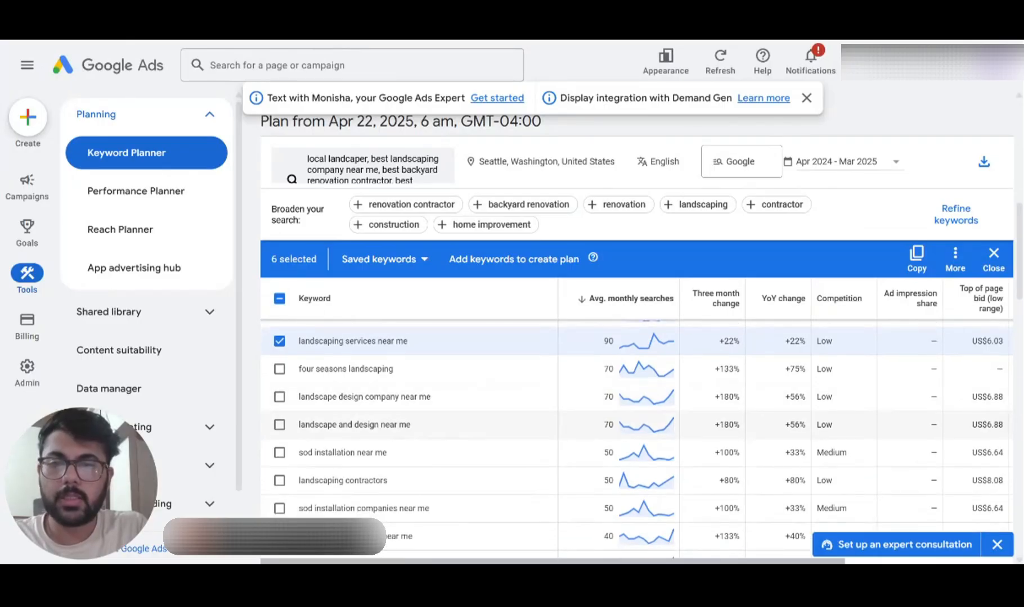
pyautogui.scroll(-2, 280, 432)
pyautogui.click(280, 426)
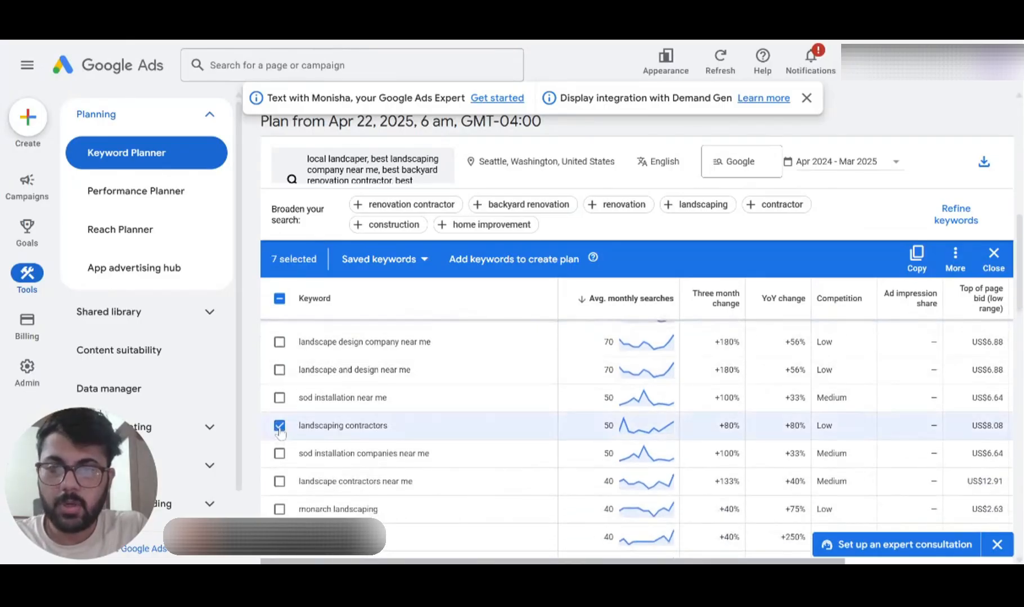
# - Add "sod installation companies near me" and "hardscaping near me" to the keyword selection
pyautogui.scroll(-2, 308, 447)
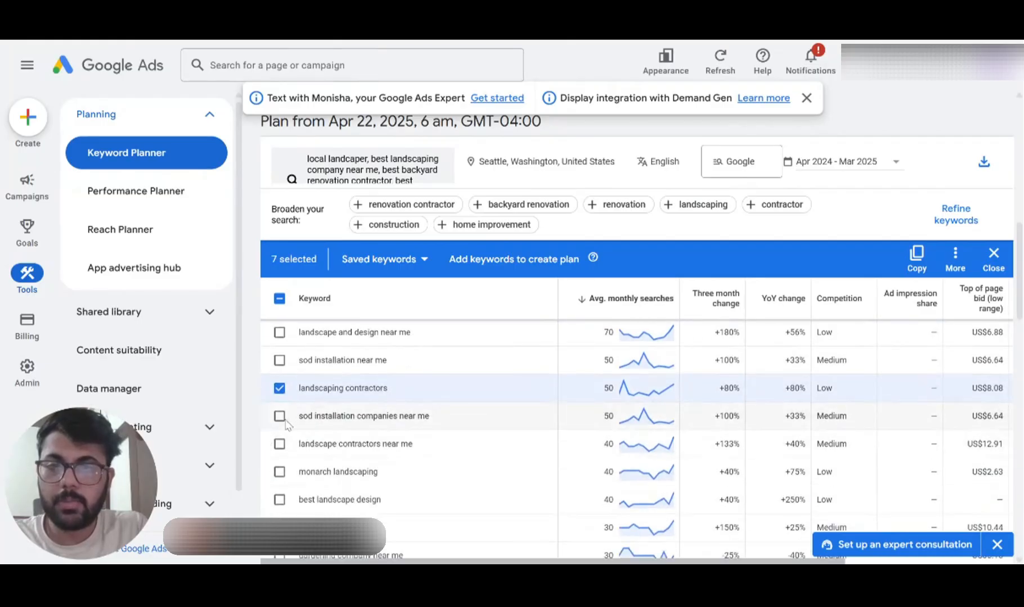
pyautogui.click(281, 419)
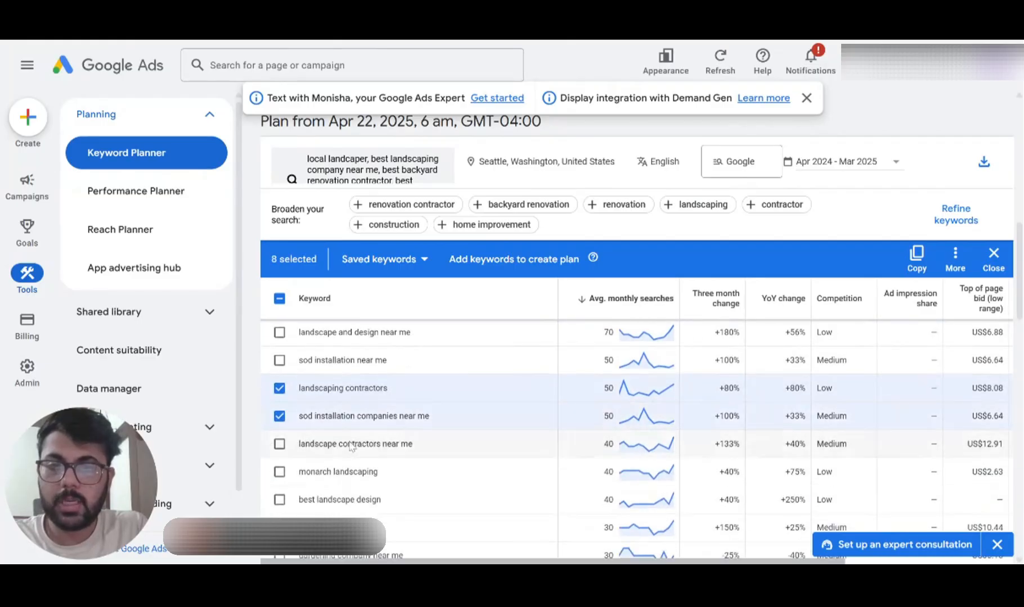
pyautogui.scroll(-1, 279, 442)
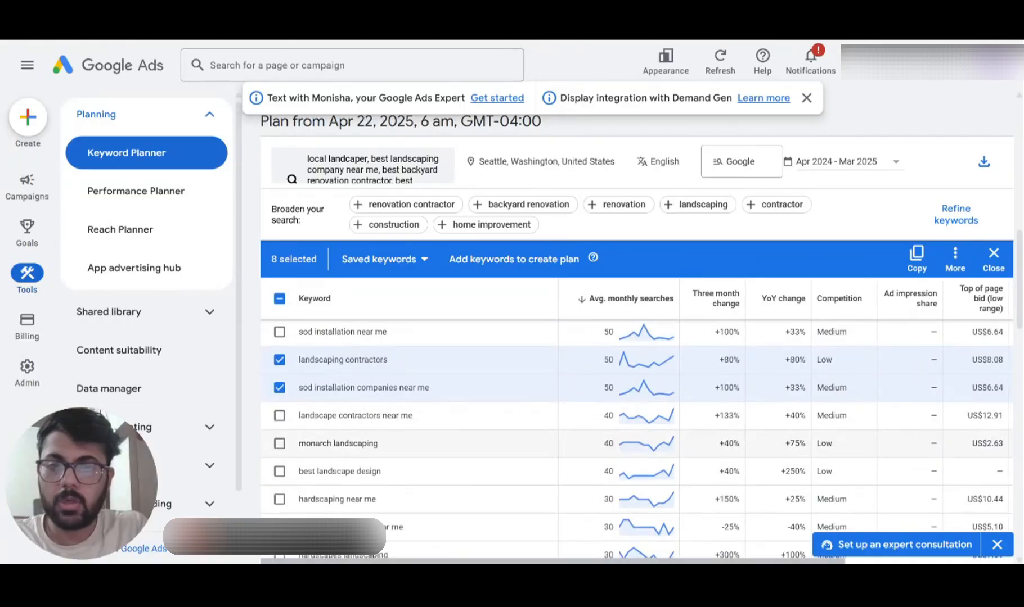
pyautogui.scroll(-1, 350, 419)
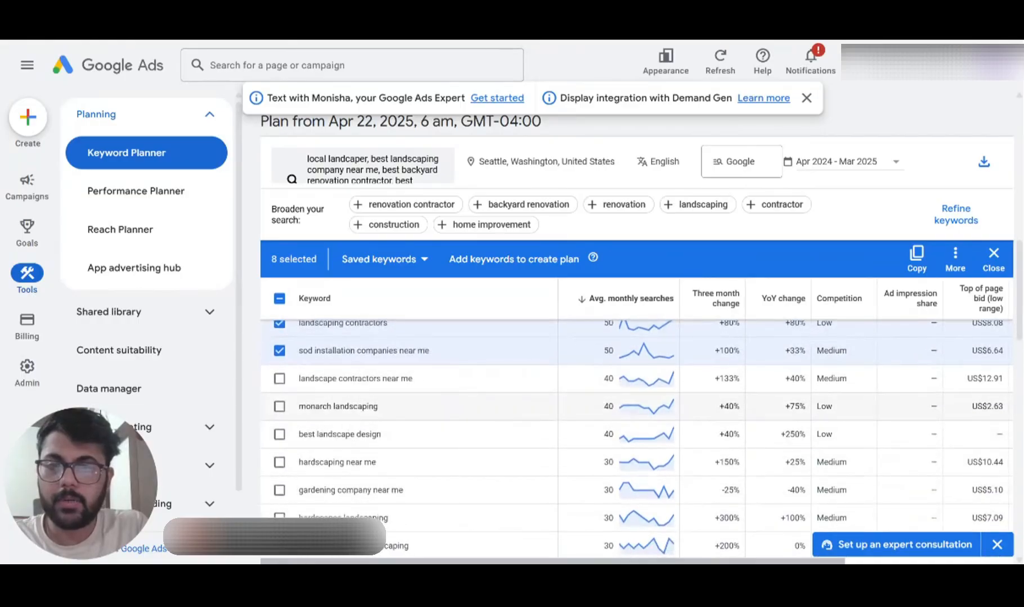
pyautogui.scroll(-2, 281, 447)
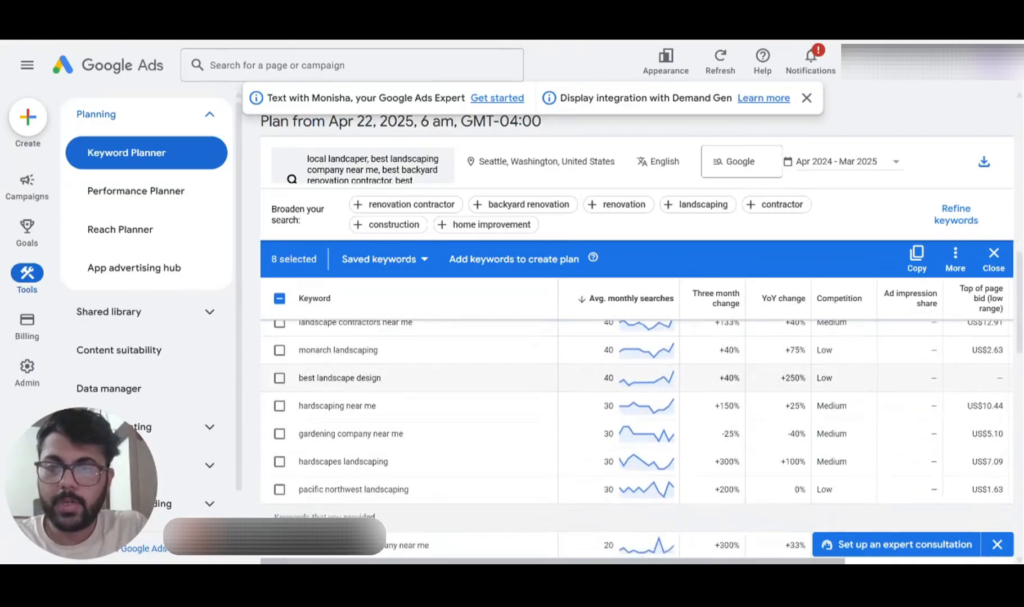
pyautogui.scroll(-1, 280, 382)
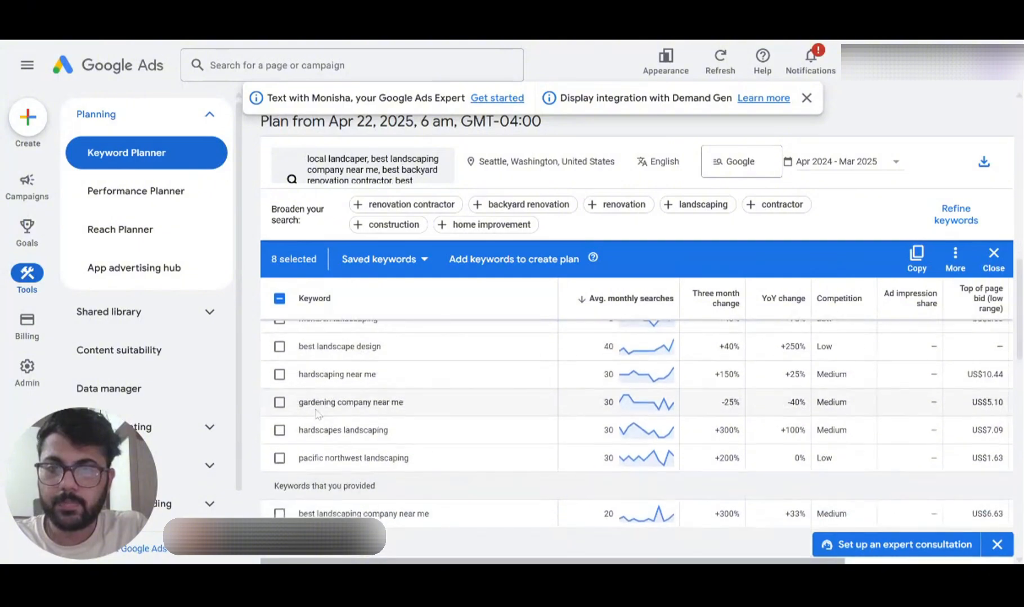
pyautogui.click(279, 376)
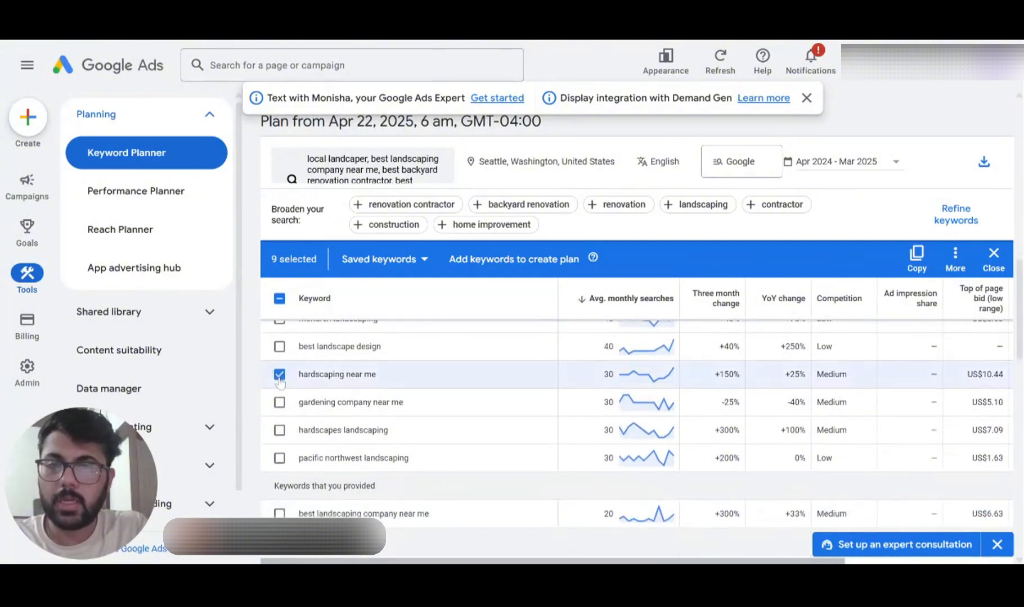
# - Add "best landscaping company near me", "hardscape contractors near me" and "local landscapers near me" to the selected keywords
pyautogui.scroll(-1, 284, 386)
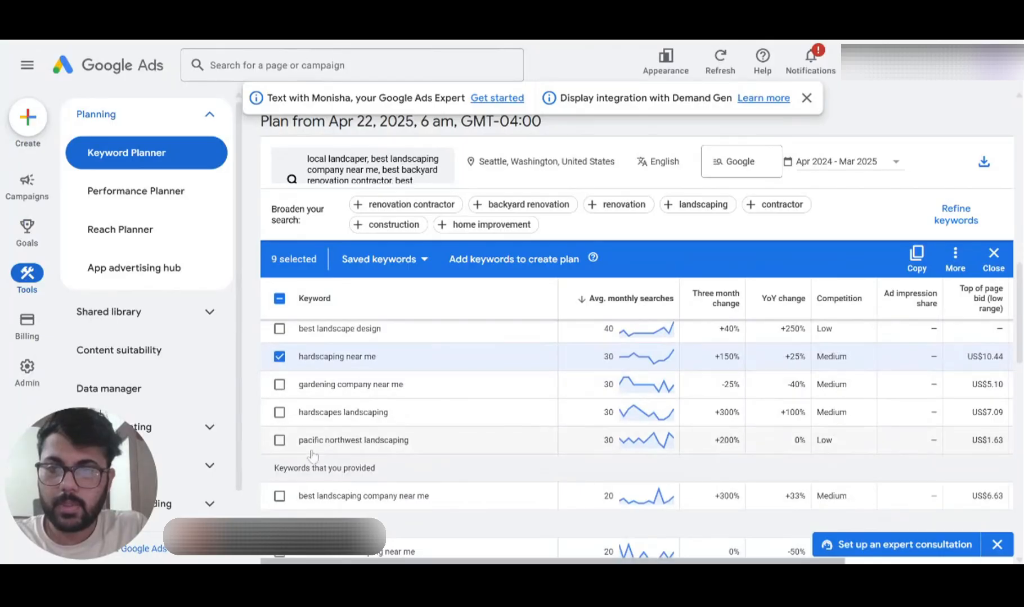
pyautogui.scroll(-3, 284, 394)
pyautogui.click(280, 407)
pyautogui.scroll(-2, 280, 402)
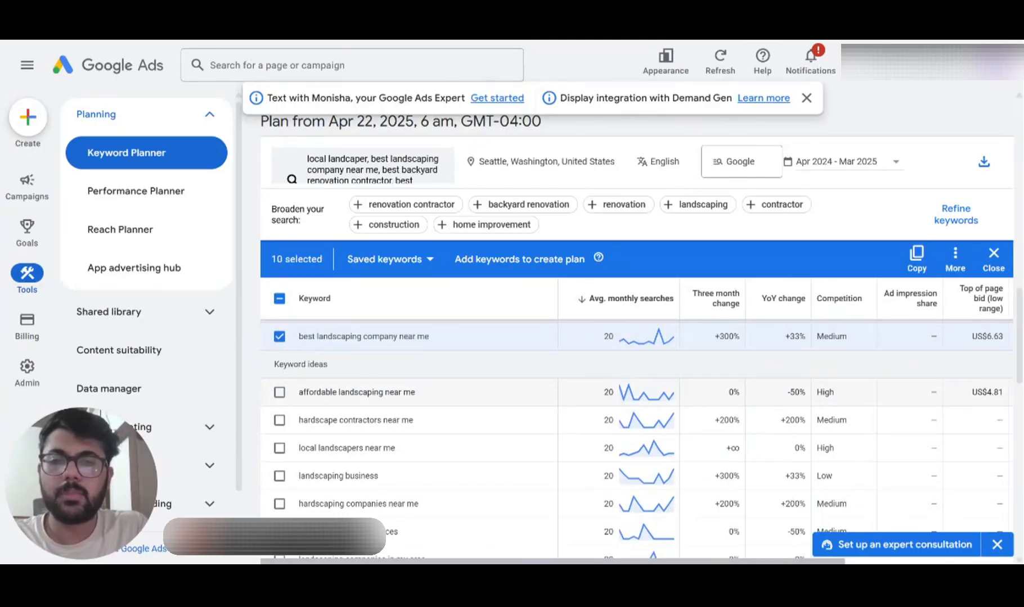
pyautogui.scroll(-1, 281, 405)
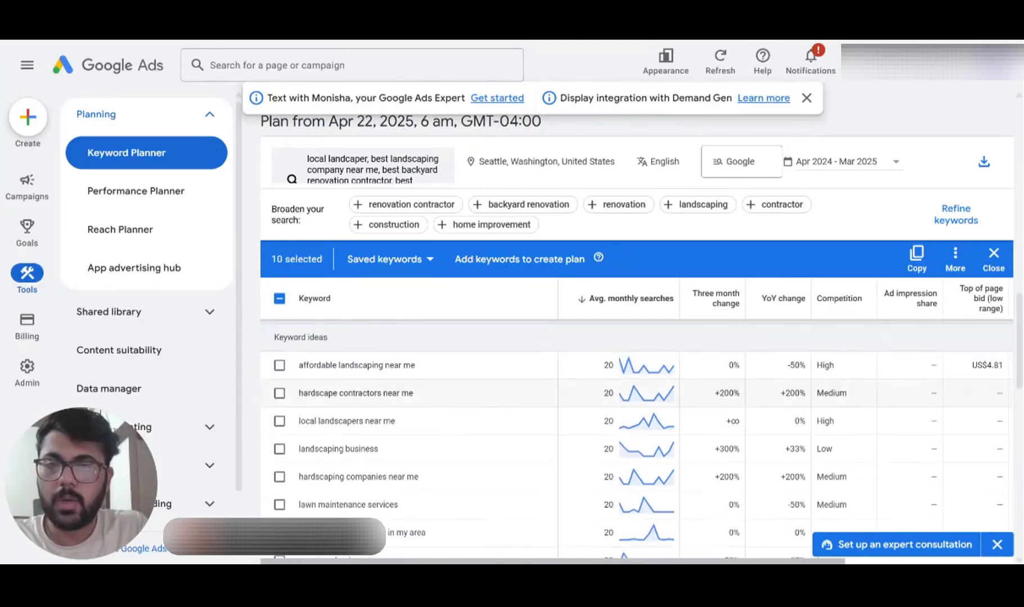
pyautogui.click(279, 393)
pyautogui.click(279, 421)
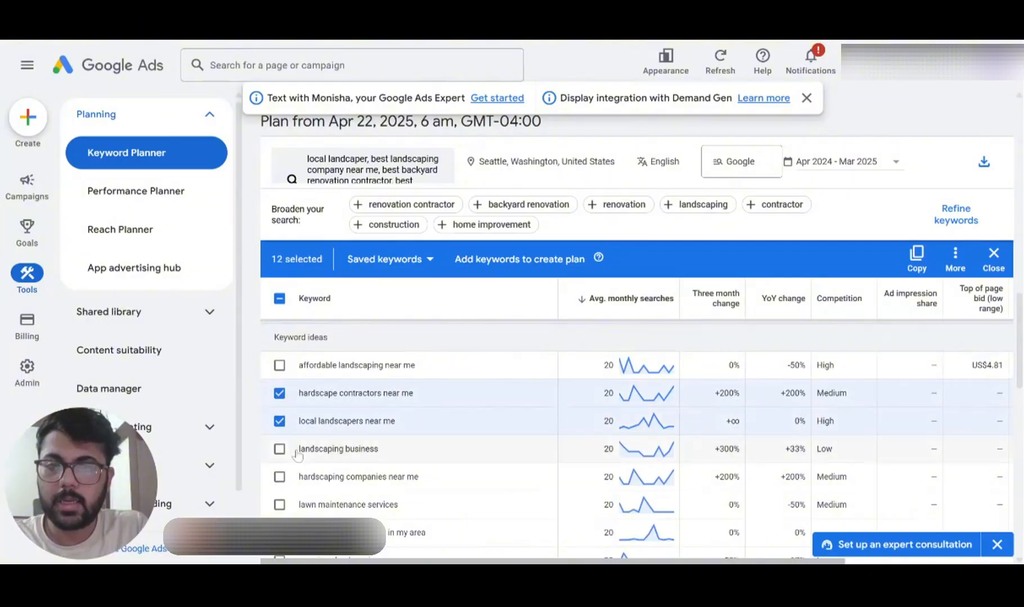
# - Leave "landscaping business" unselected and add "lawn maintenance services" and "landscaping companies in my area" to the keyword selection
pyautogui.scroll(-2, 284, 426)
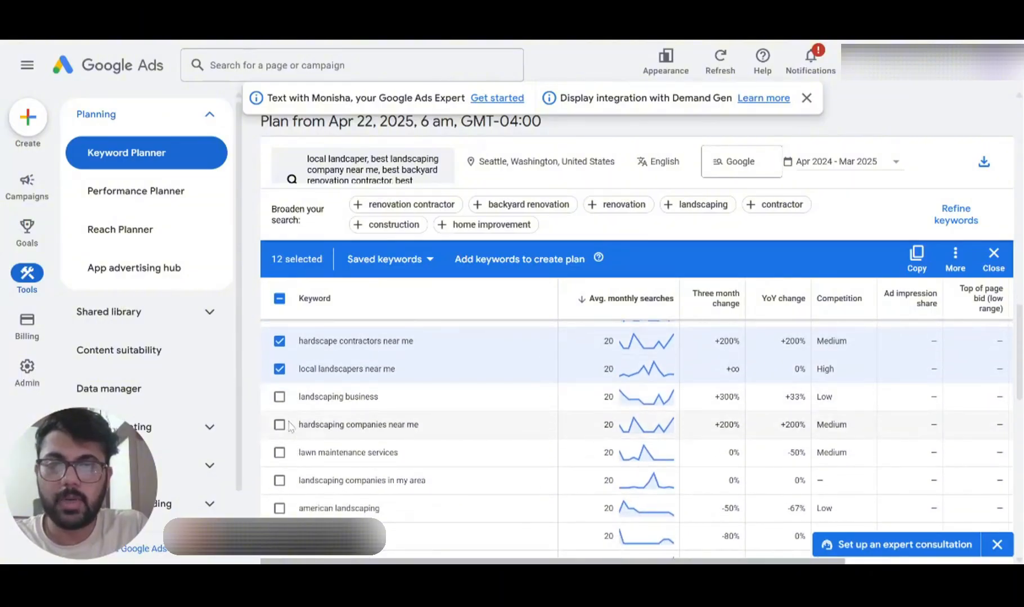
pyautogui.click(280, 398)
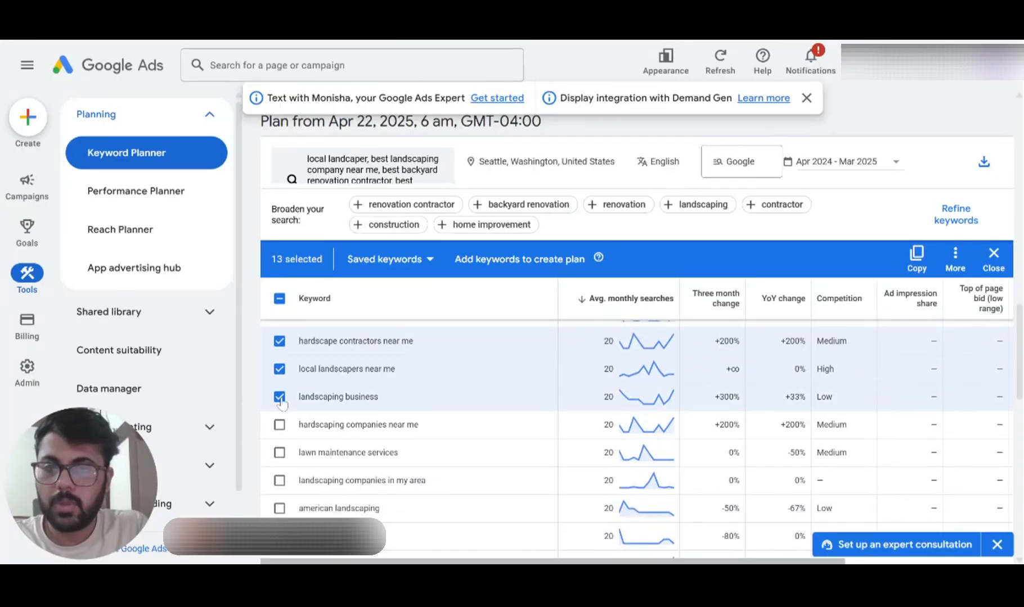
pyautogui.click(279, 398)
pyautogui.scroll(-2, 282, 425)
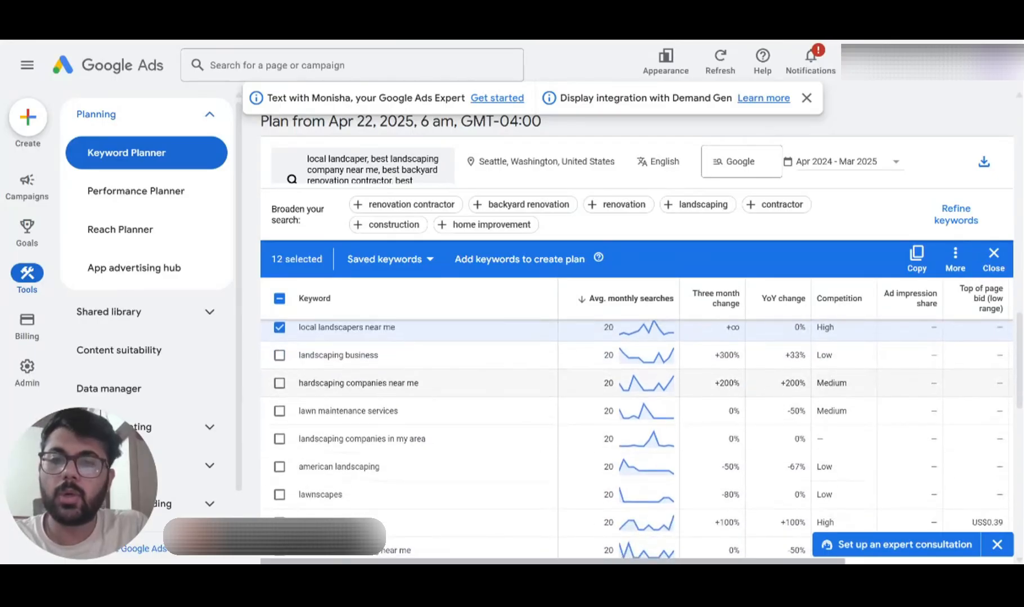
pyautogui.click(280, 412)
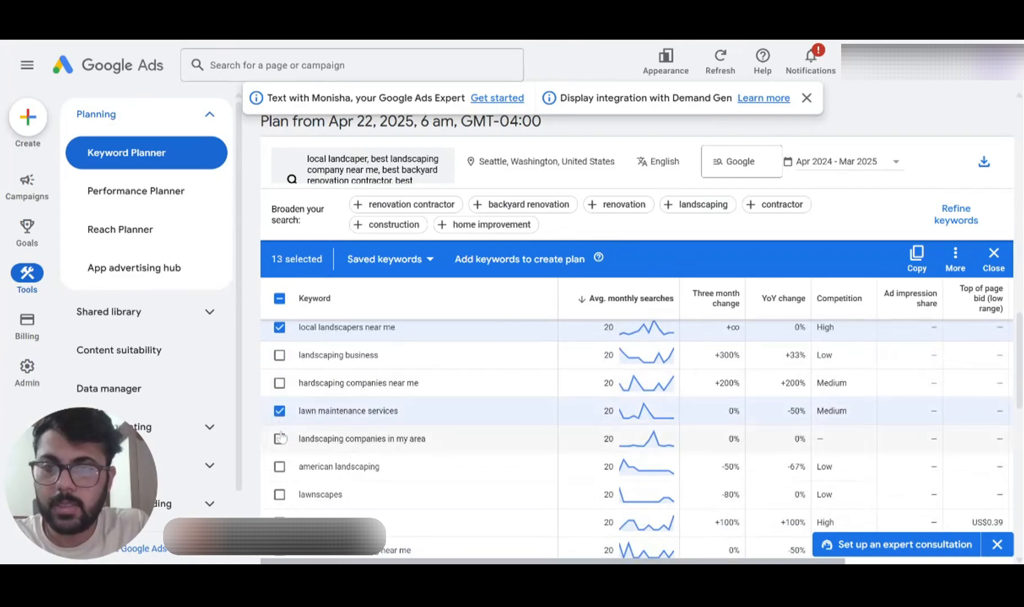
pyautogui.click(279, 439)
# - Look through the remaining low-volume Seattle landscaping keyword ideas for further high-intent terms
pyautogui.scroll(-3, 284, 448)
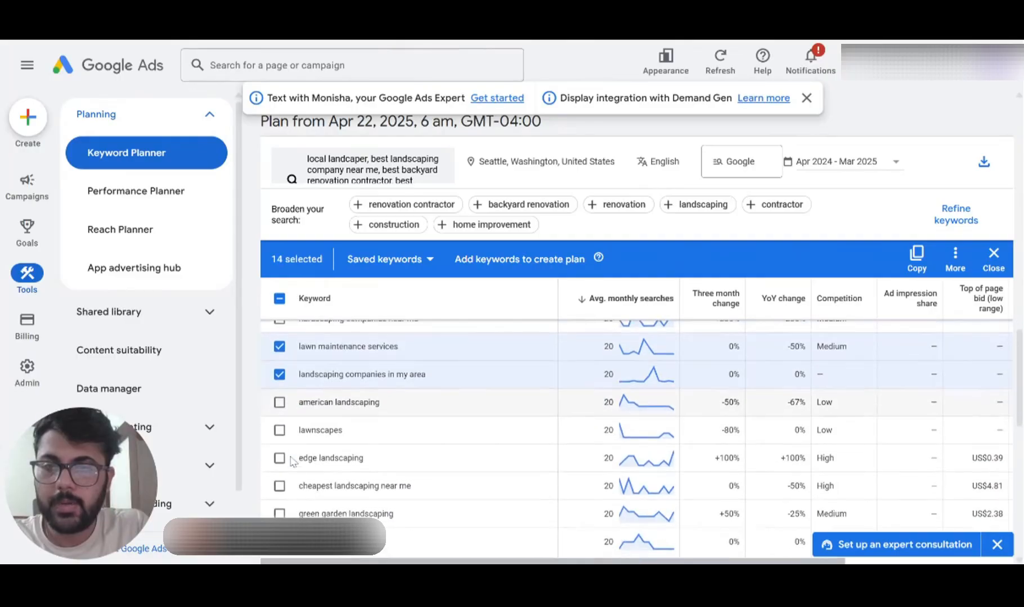
pyautogui.scroll(-2, 291, 450)
pyautogui.scroll(-1, 331, 424)
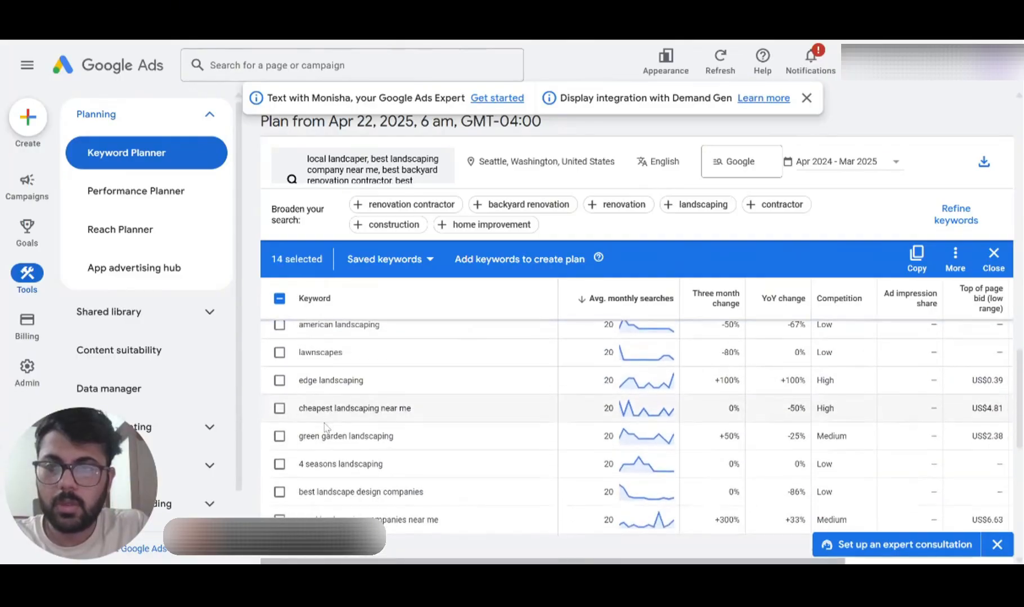
pyautogui.scroll(1, 335, 391)
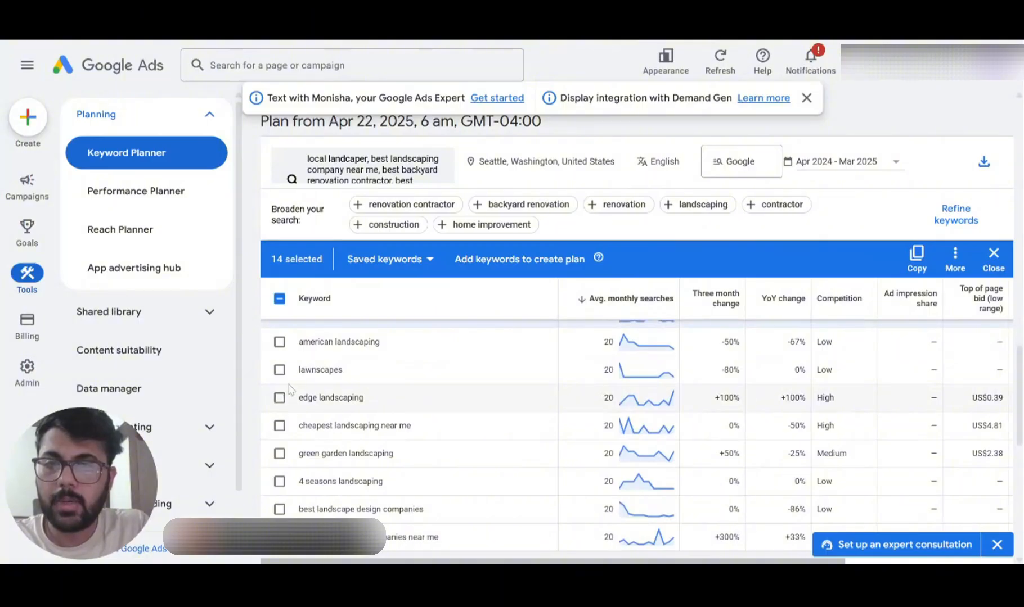
pyautogui.scroll(-2, 376, 415)
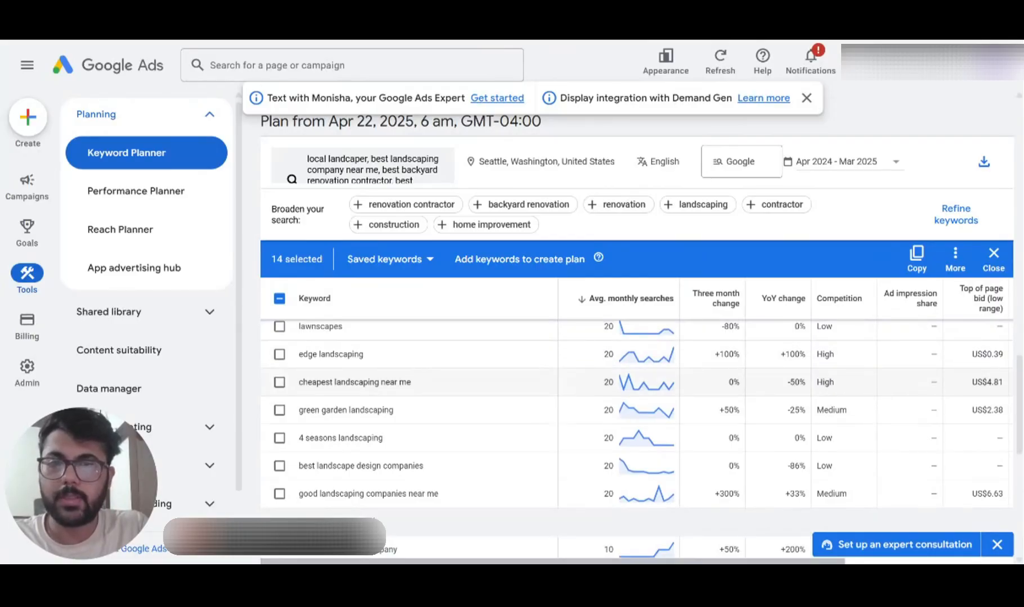
pyautogui.scroll(-1, 375, 393)
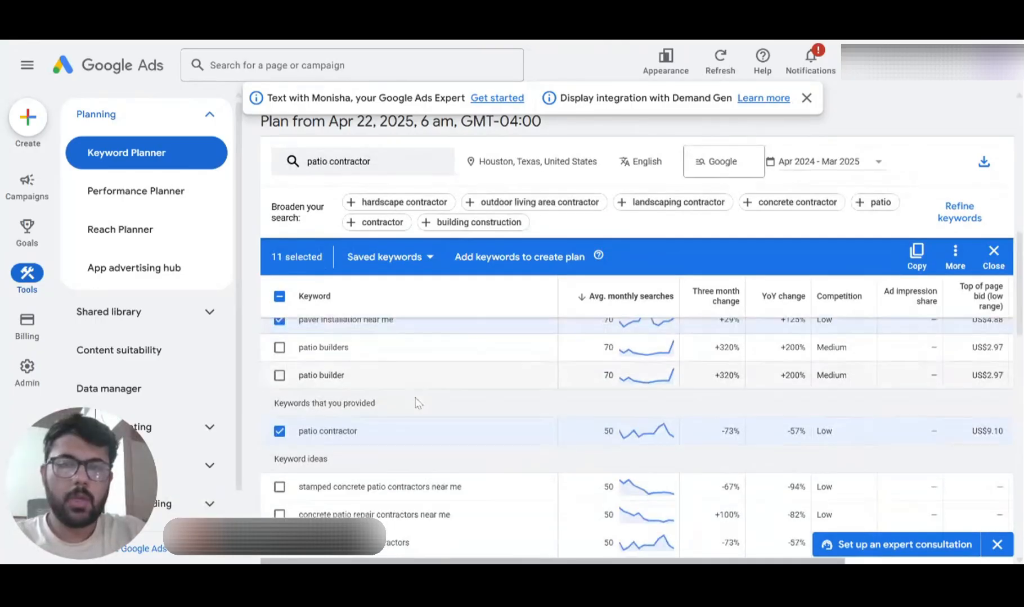
# - Review the selected "patio contractor" keyword ideas in the plan for Houston, Texas
pyautogui.scroll(-2, 417, 402)
pyautogui.scroll(4, 417, 402)
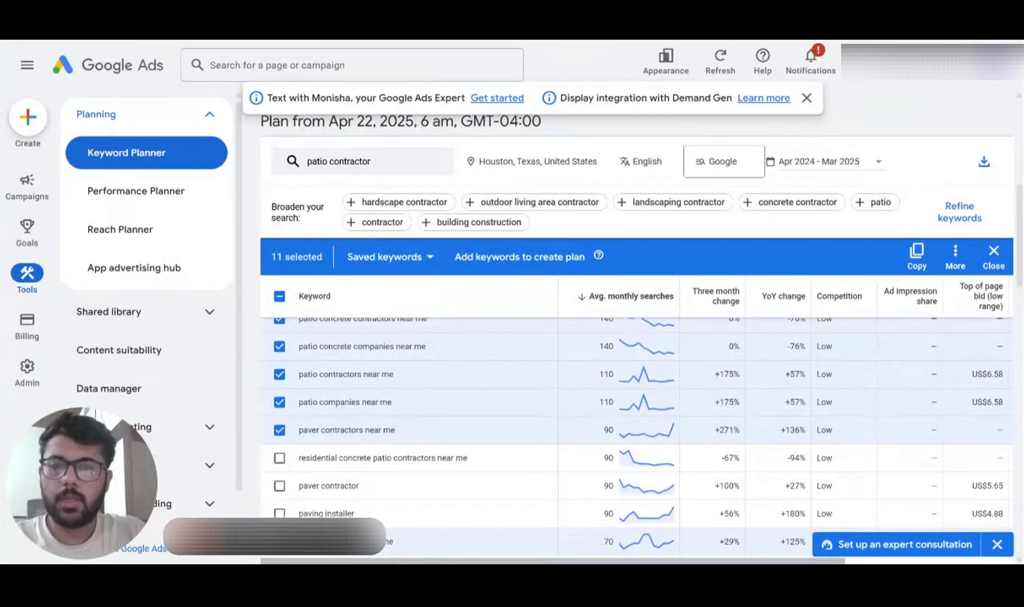
pyautogui.scroll(2, 636, 438)
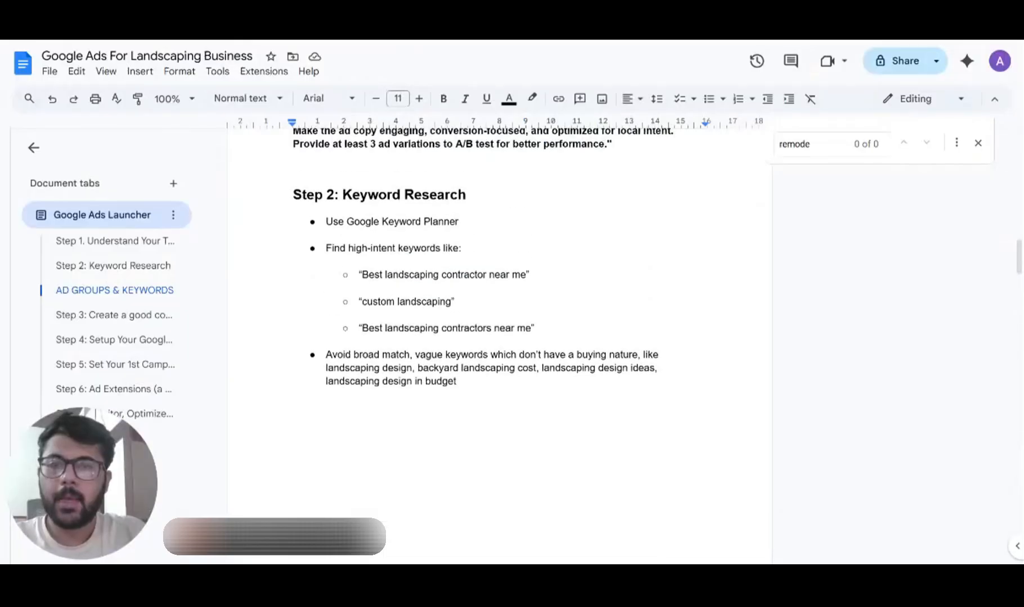
# - Switch to the Google Docs guide and read the Step 2 keyword advice and the Landscaping Companies and Landscaping Contractors ad group keywords
pyautogui.scroll(2, 499, 346)
pyautogui.scroll(-8, 500, 347)
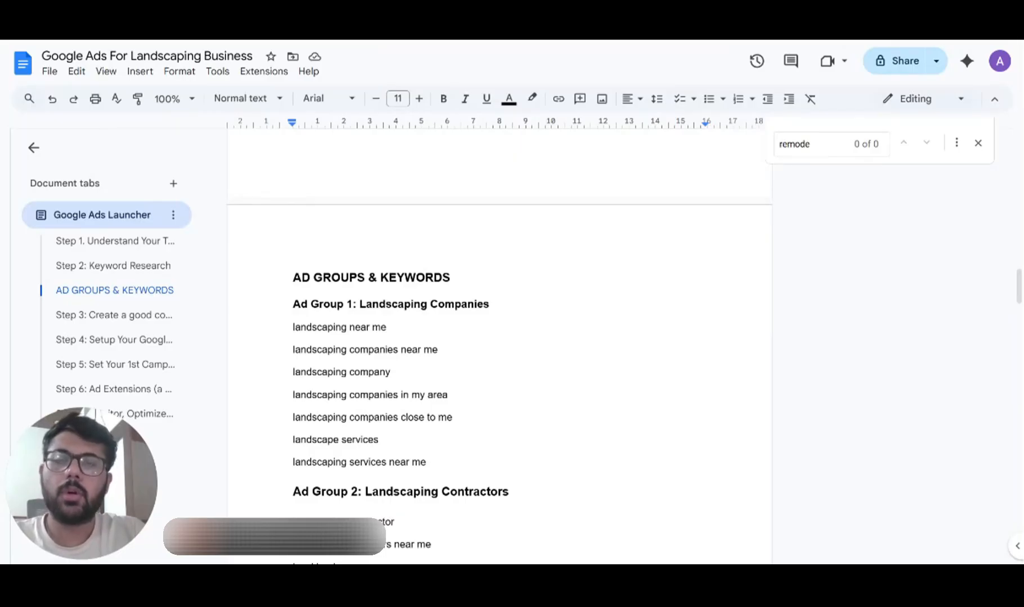
pyautogui.scroll(-1, 499, 366)
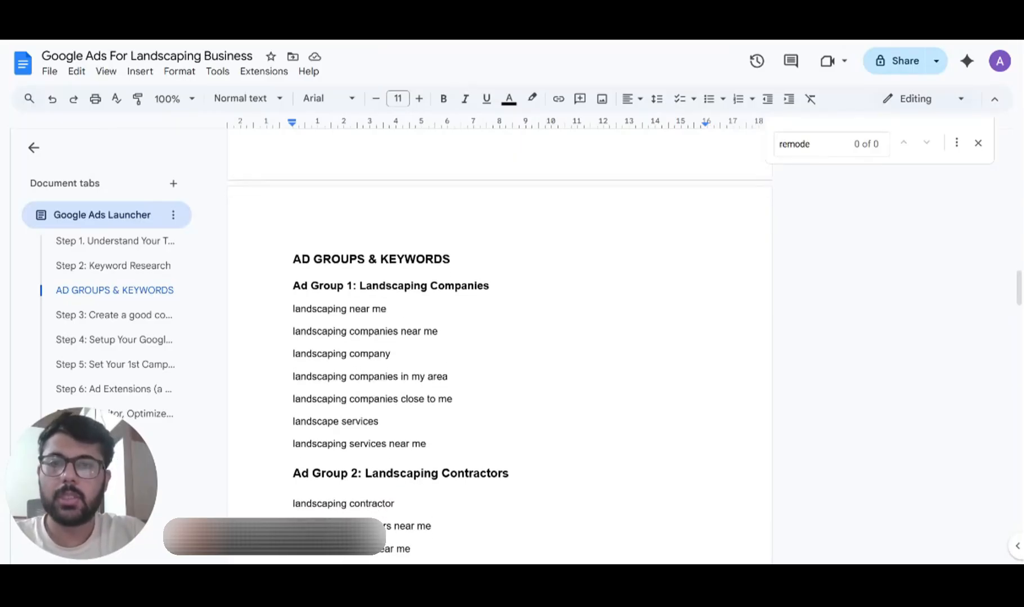
pyautogui.scroll(-2, 499, 365)
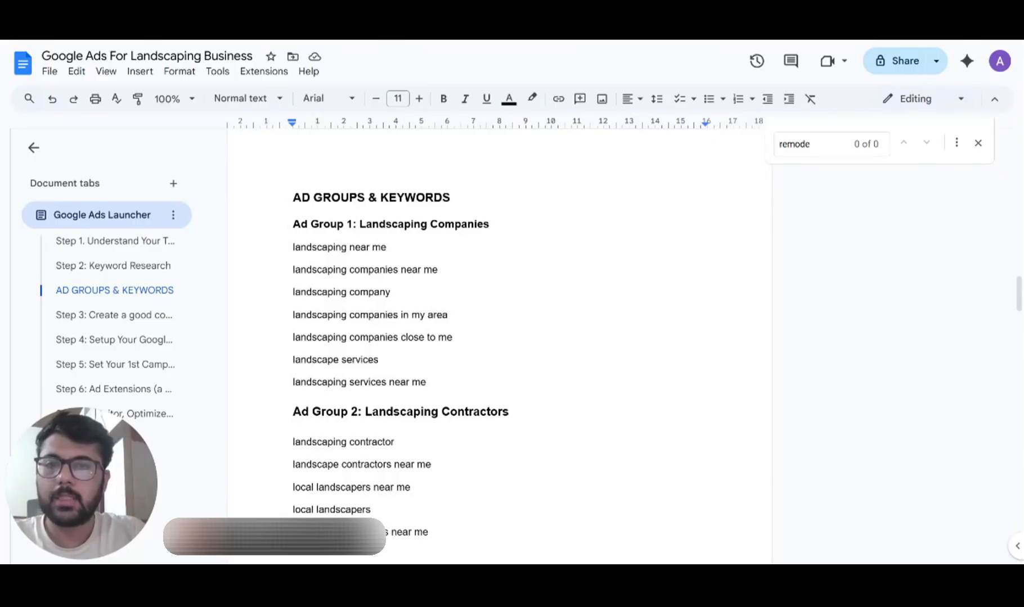
pyautogui.scroll(-1, 499, 349)
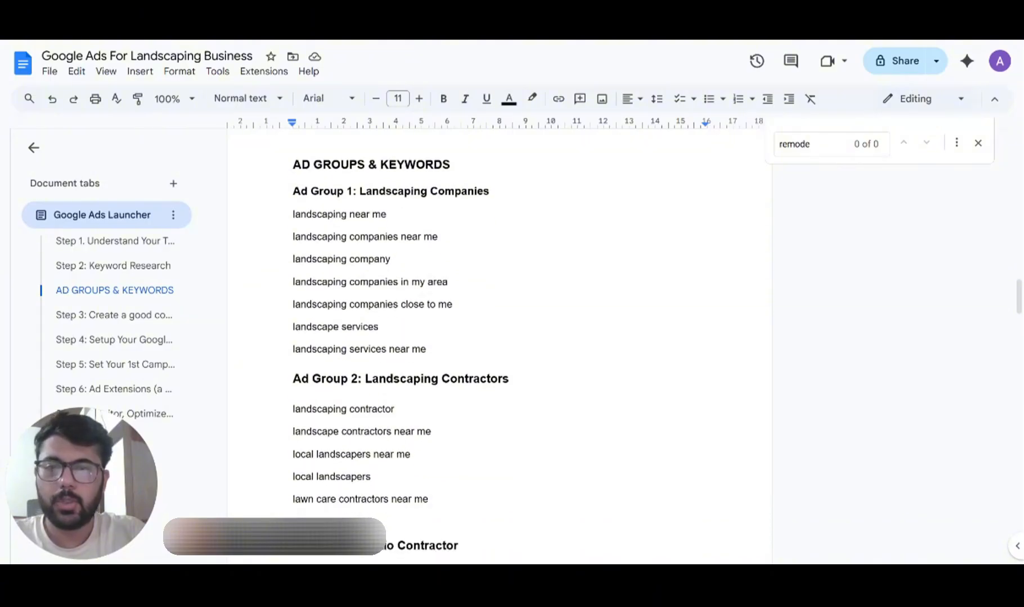
pyautogui.scroll(-1, 500, 349)
pyautogui.scroll(-1, 499, 348)
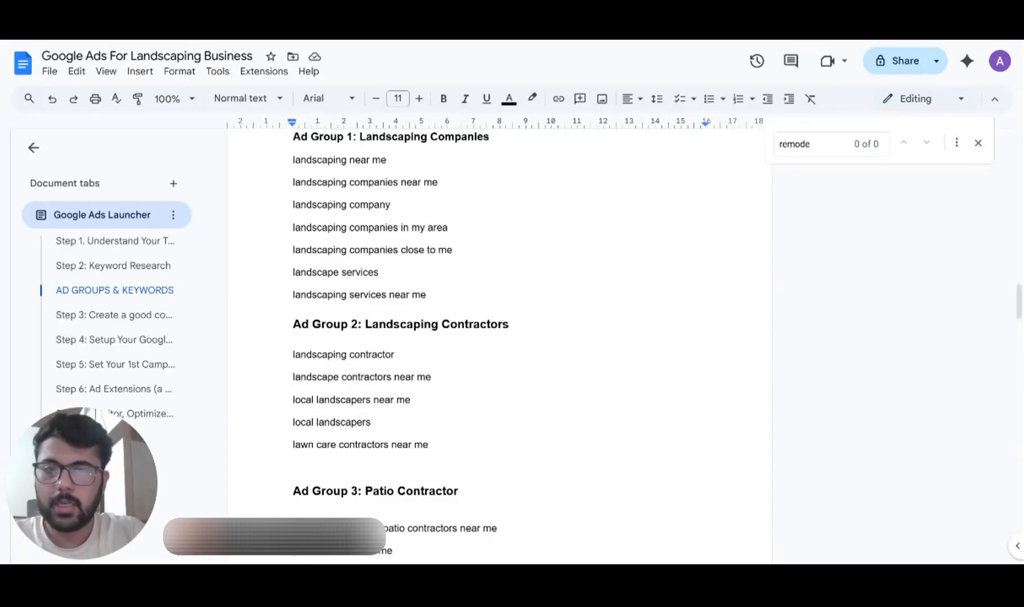
# - Read the keyword list of Ad Group 3: Patio Contractor and the Negative Keywords section of the guide
pyautogui.scroll(-2, 499, 349)
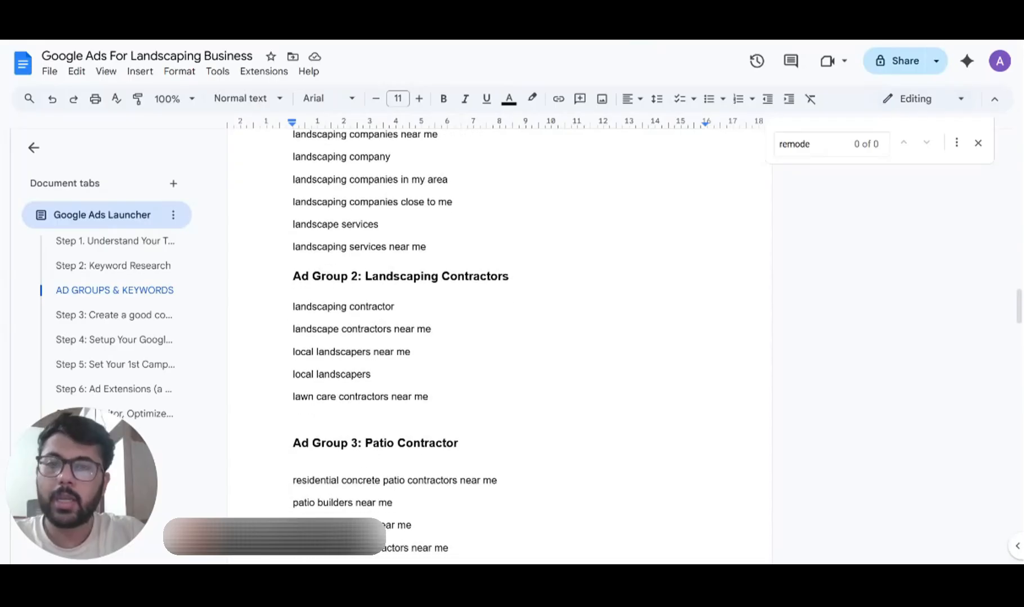
pyautogui.scroll(-2, 500, 349)
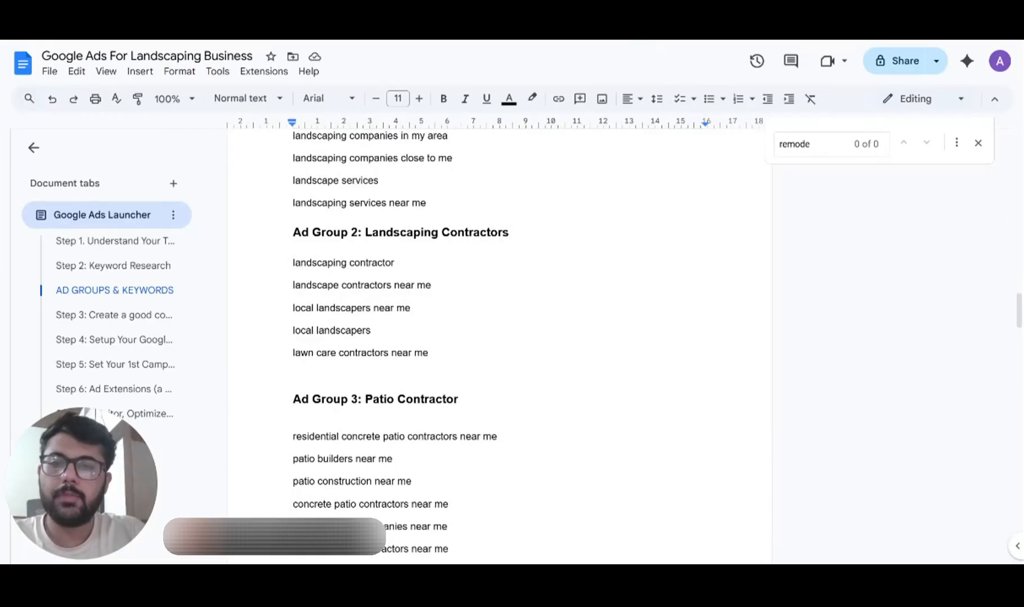
pyautogui.scroll(-3, 499, 349)
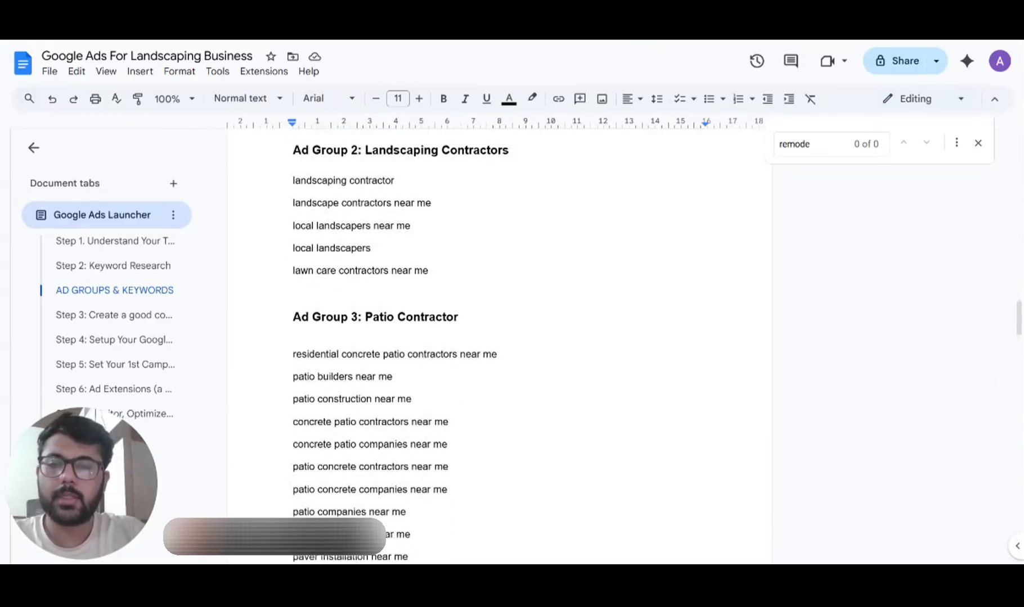
pyautogui.scroll(-1, 499, 348)
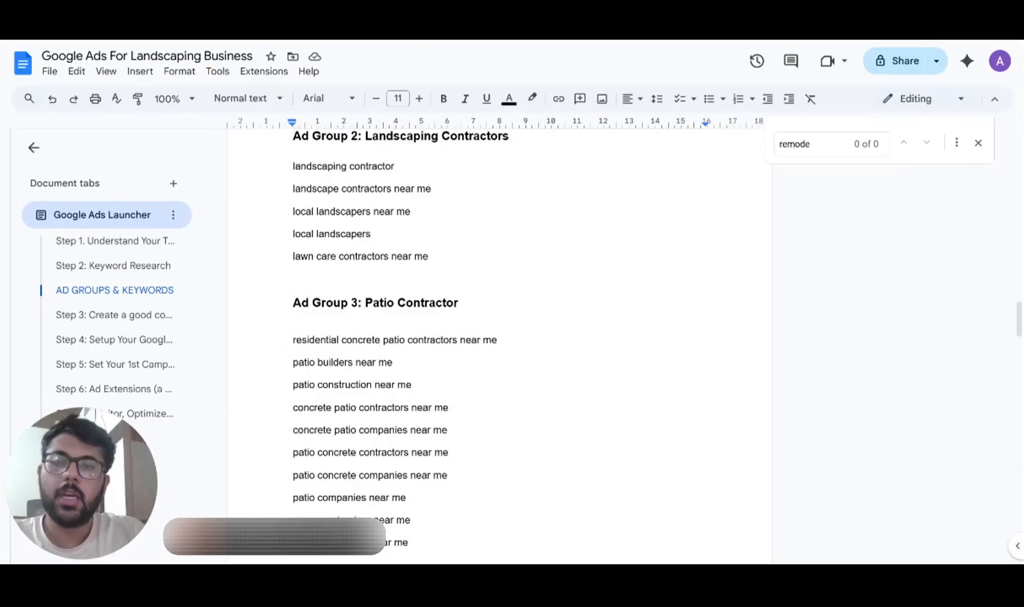
pyautogui.scroll(-1, 400, 337)
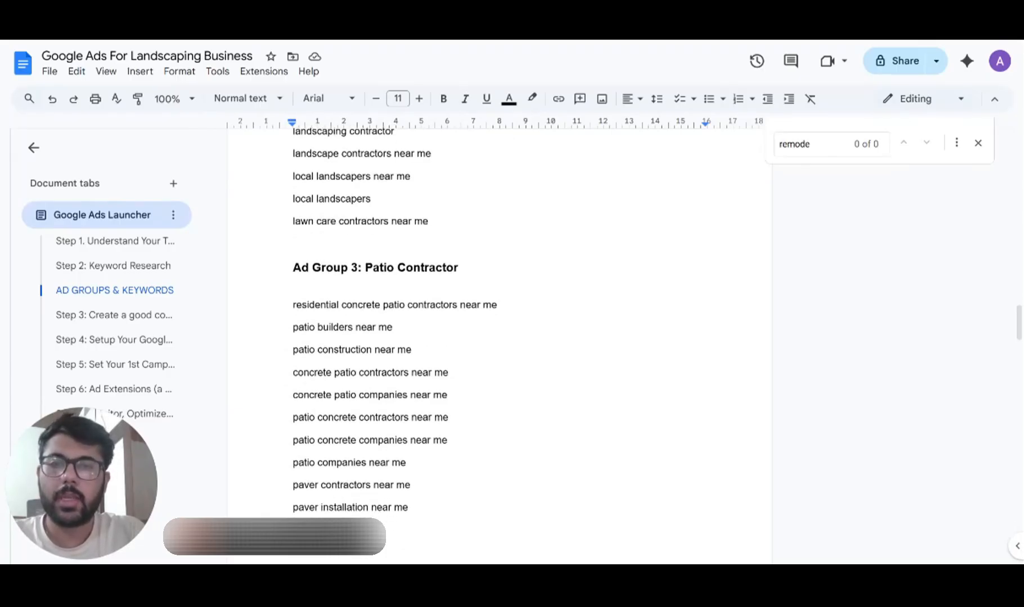
pyautogui.scroll(-1, 498, 344)
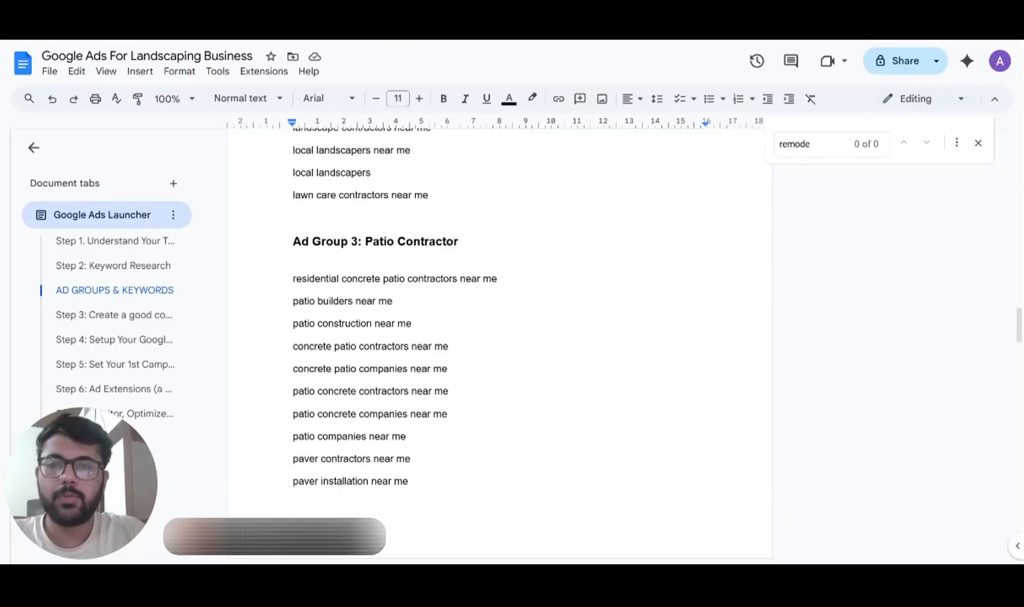
pyautogui.scroll(-2, 500, 343)
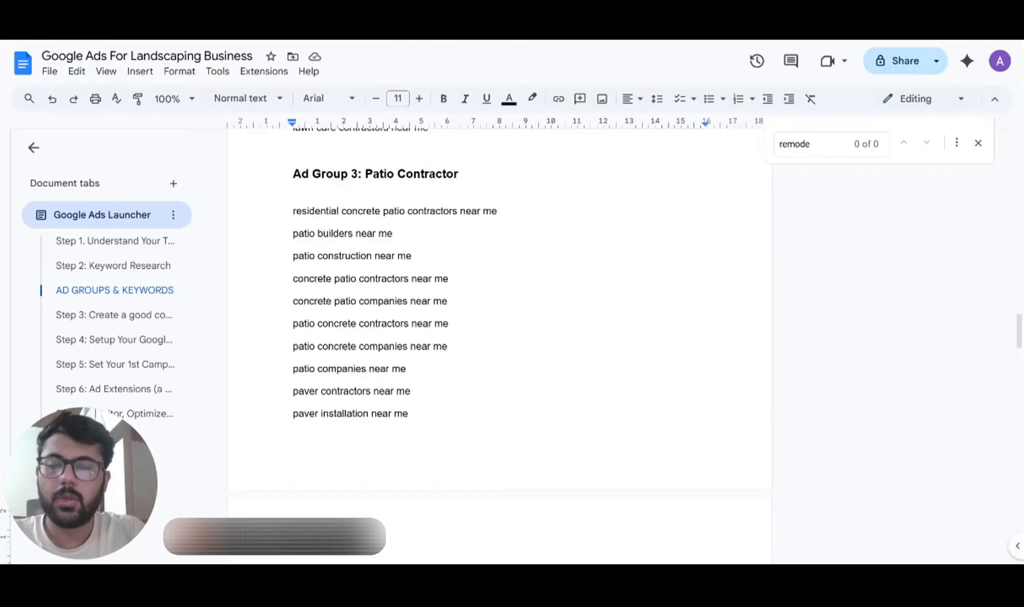
pyautogui.scroll(-5, 394, 337)
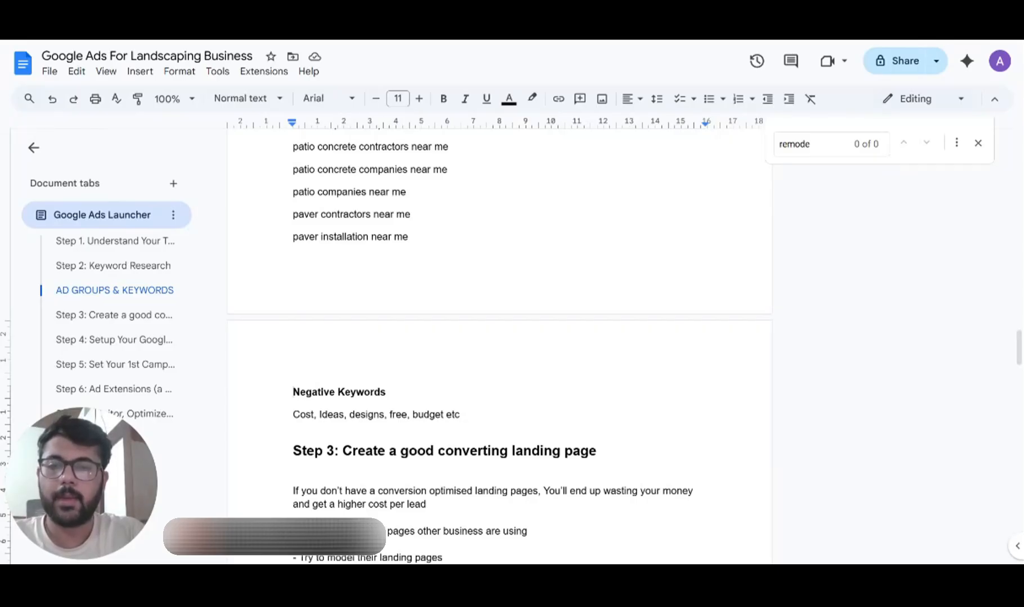
# - Recheck the ad group keywords and read the Negative Keywords and Step 3 landing page sections of the guide
pyautogui.scroll(7, 500, 337)
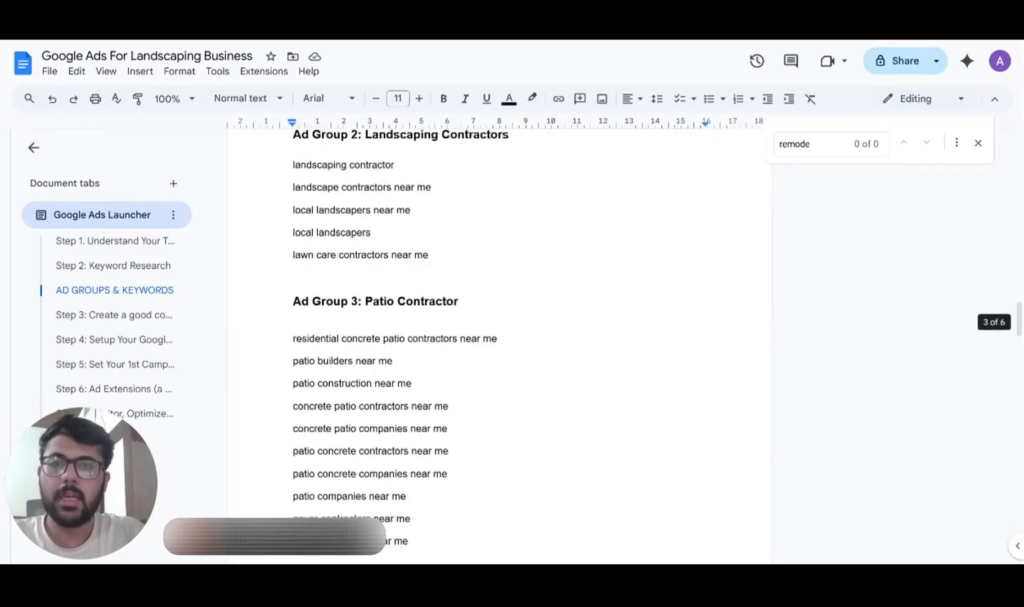
pyautogui.scroll(-7, 500, 338)
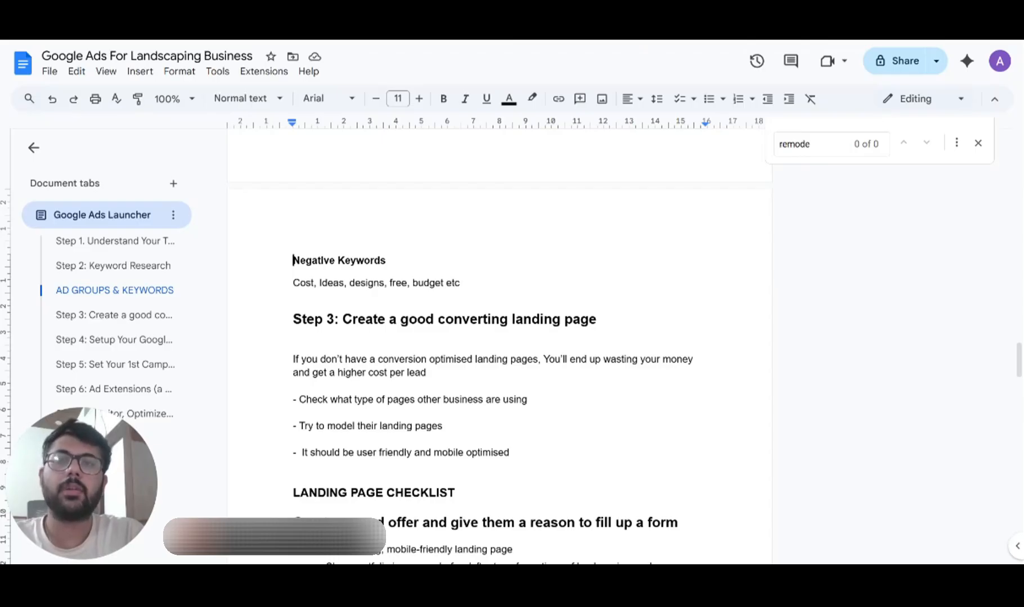
pyautogui.scroll(-1, 499, 348)
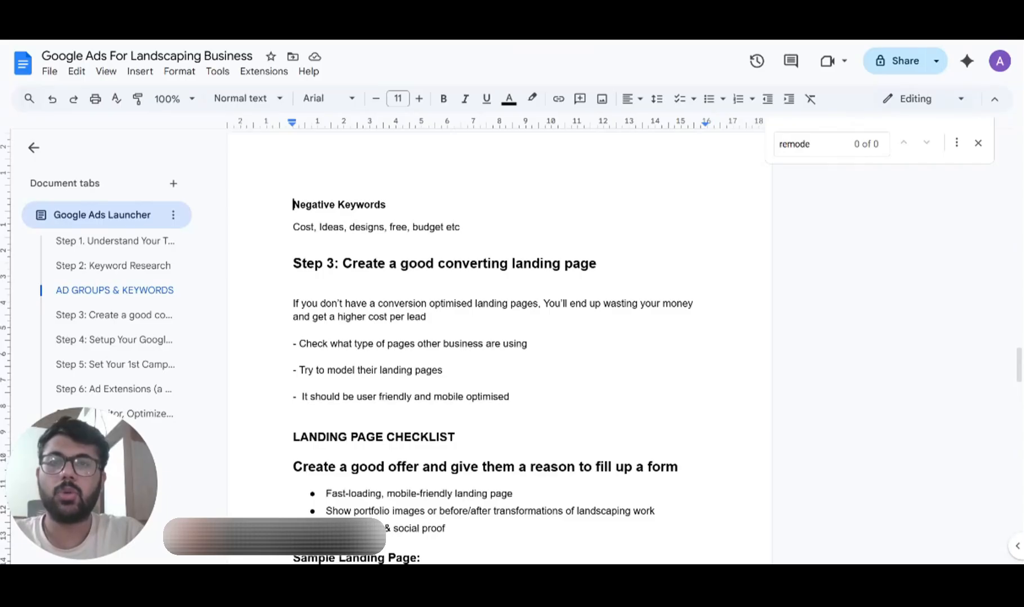
pyautogui.scroll(-1, 495, 338)
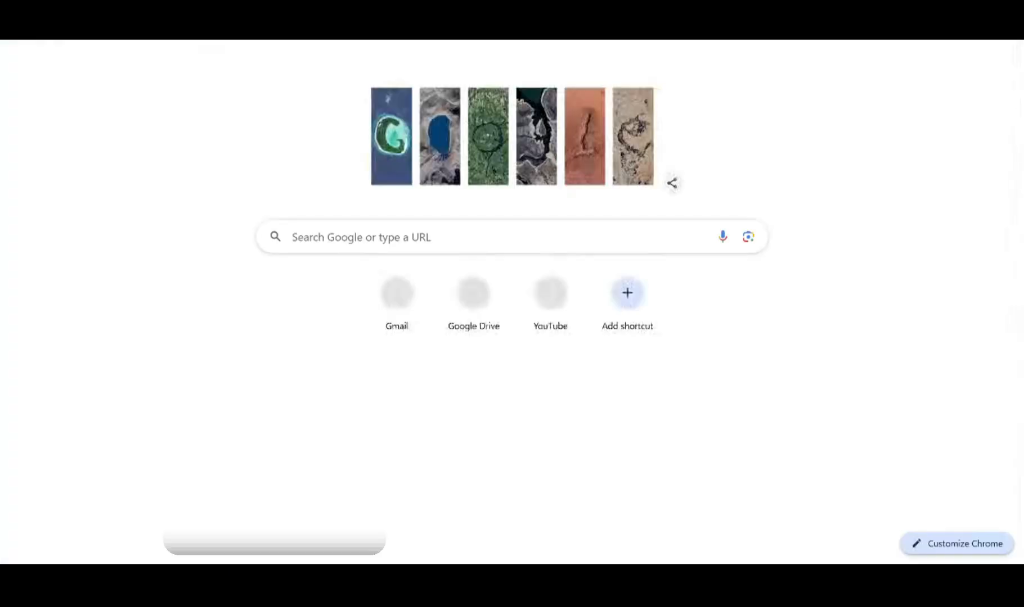
# - Search Google for landscaping contractors and look through the sponsored results for competitor landing pages
pyautogui.write('landsaping contrac')
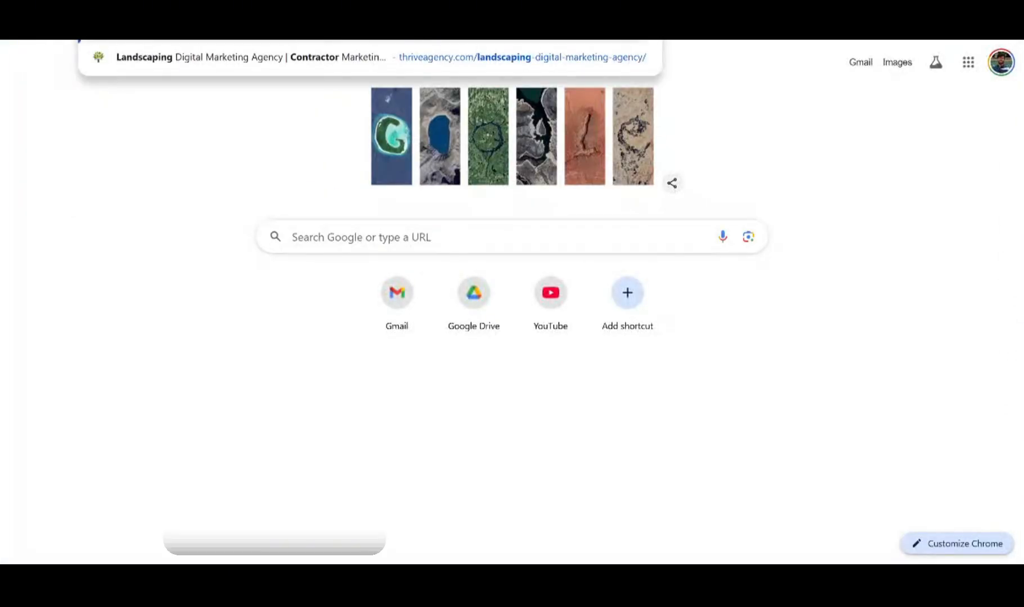
pyautogui.write('o')
pyautogui.press('BackSpace')
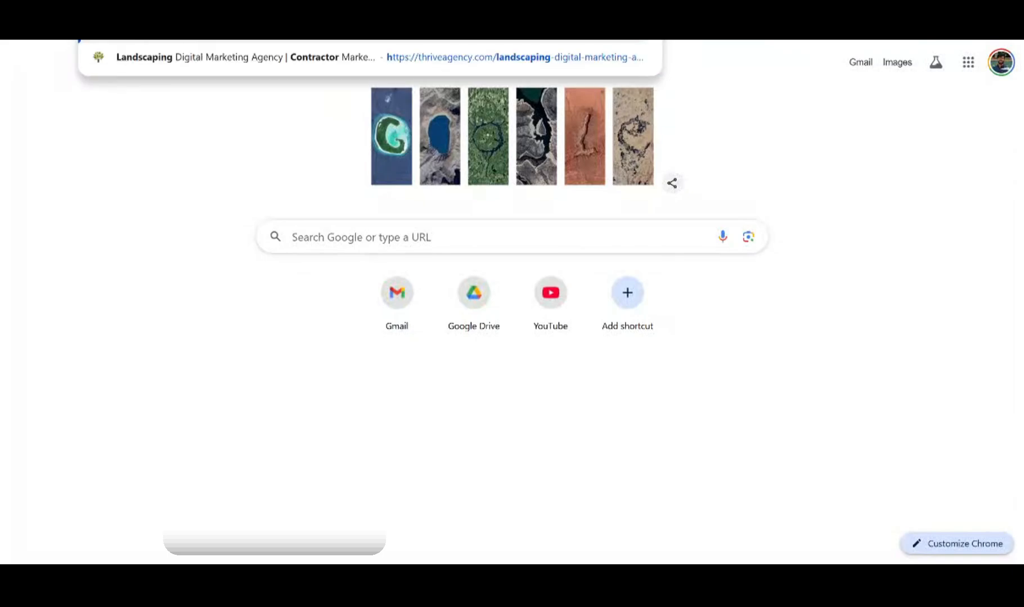
pyautogui.write('s')
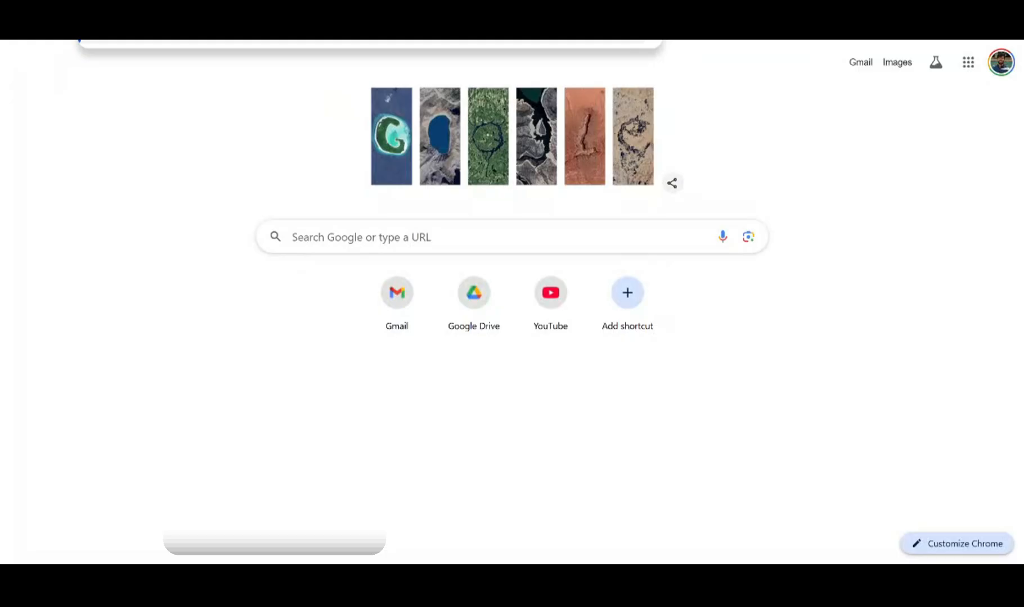
pyautogui.press('Return')
pyautogui.scroll(-2, 262, 294)
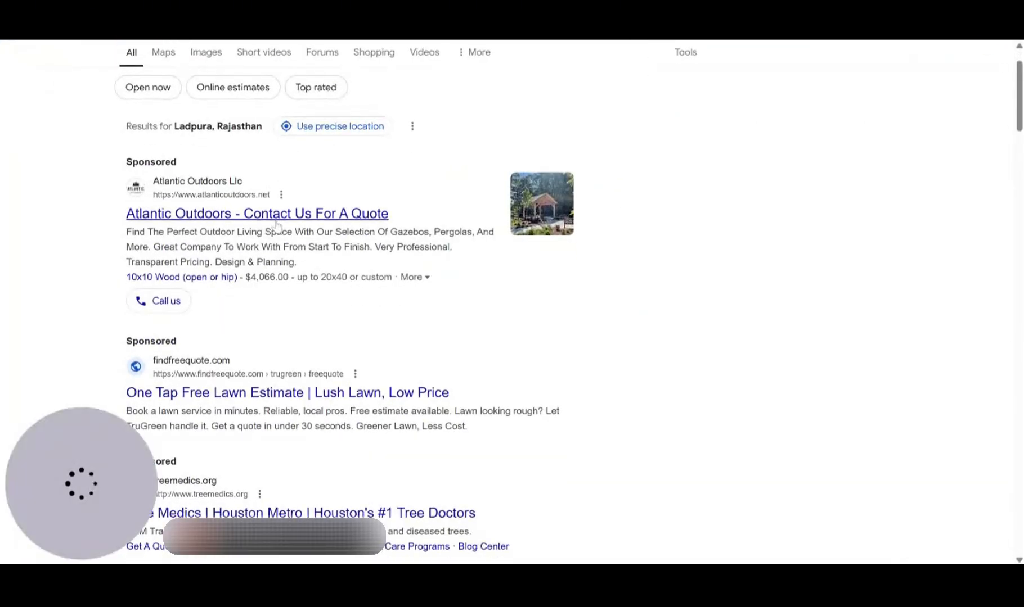
pyautogui.scroll(-2, 291, 253)
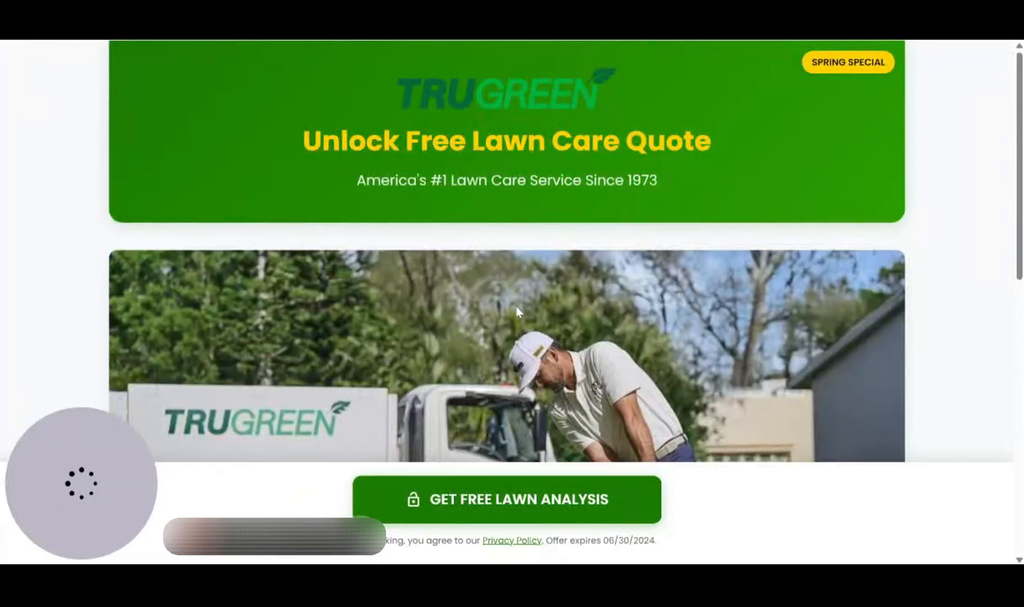
# - Examine the TruGreen free lawn care quote page and the Atlantic Outdoors site from the sponsored results
pyautogui.scroll(-8, 518, 312)
pyautogui.scroll(8, 517, 312)
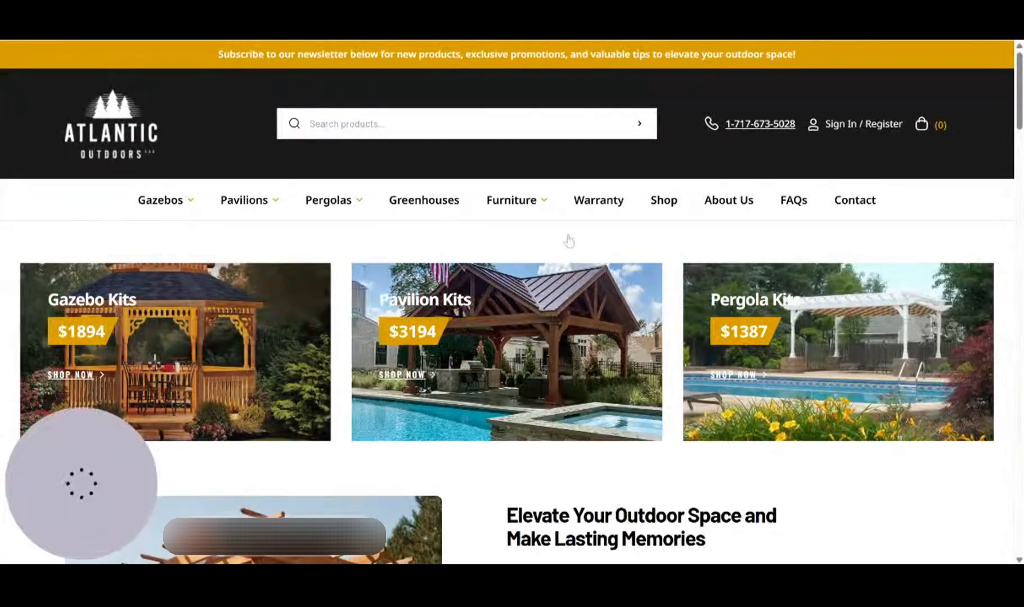
pyautogui.scroll(-10, 476, 239)
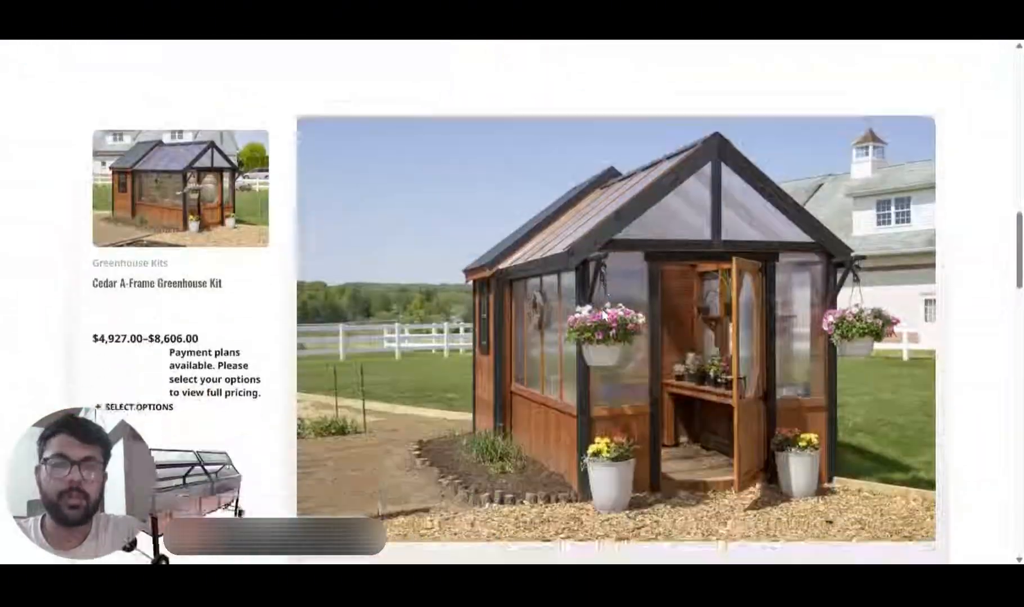
pyautogui.scroll(-10, 506, 304)
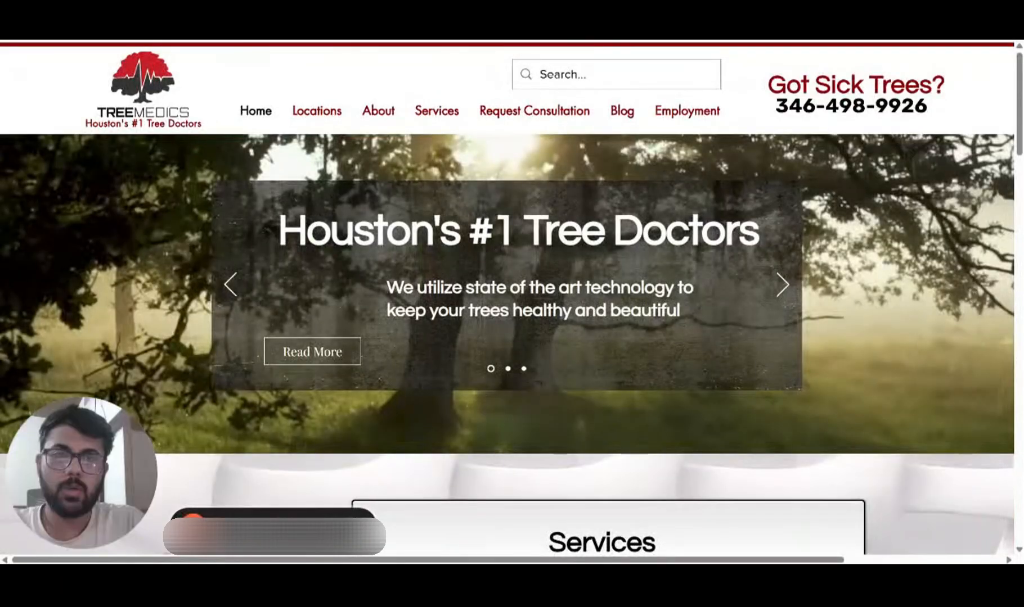
# - Examine the Tree Medics landing page, including its services list and free consultation form
pyautogui.scroll(-15, 512, 298)
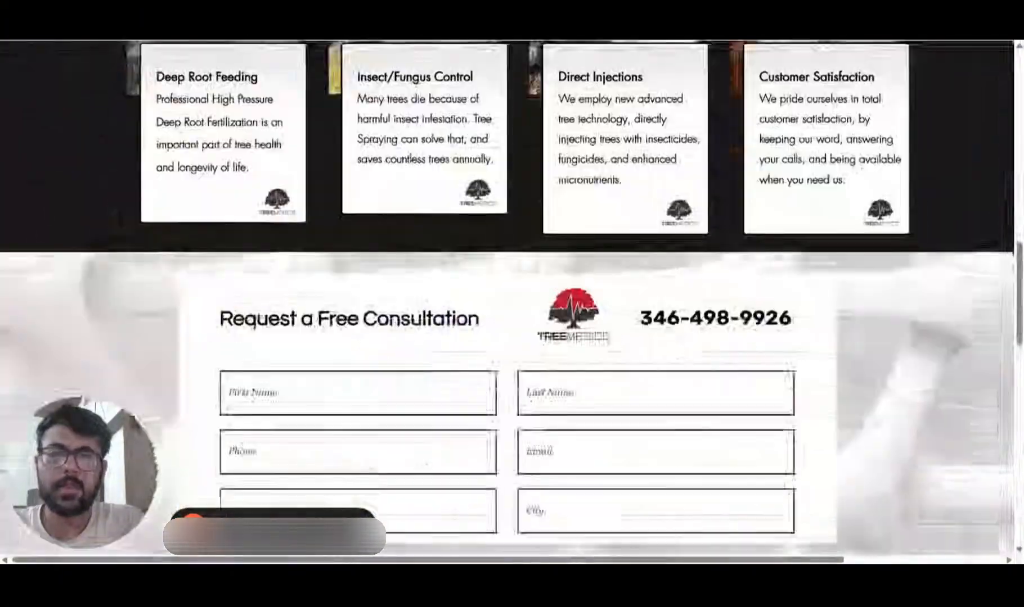
pyautogui.scroll(-5, 511, 298)
pyautogui.scroll(20, 512, 298)
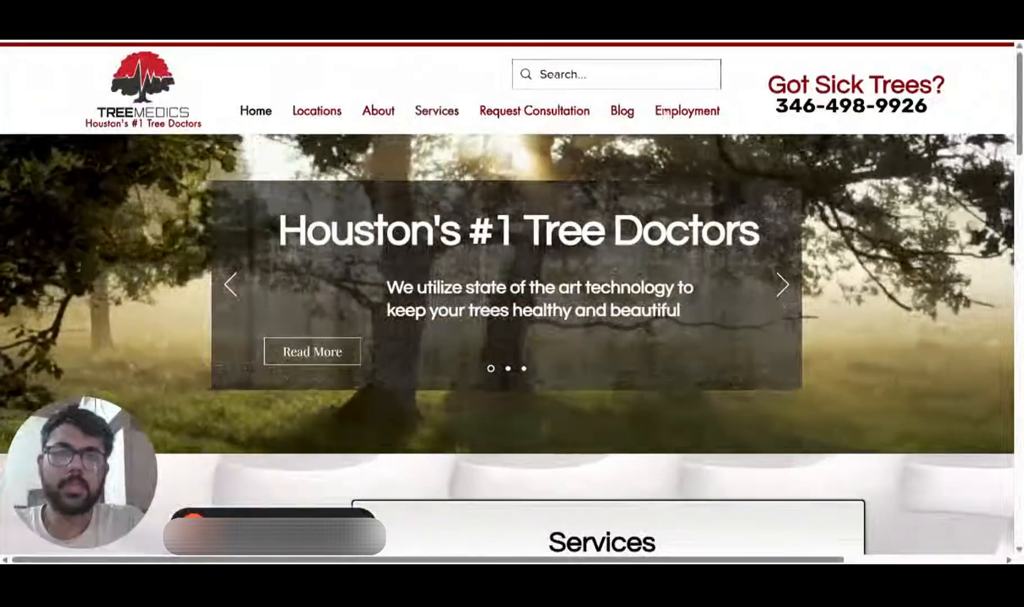
pyautogui.scroll(-8, 630, 208)
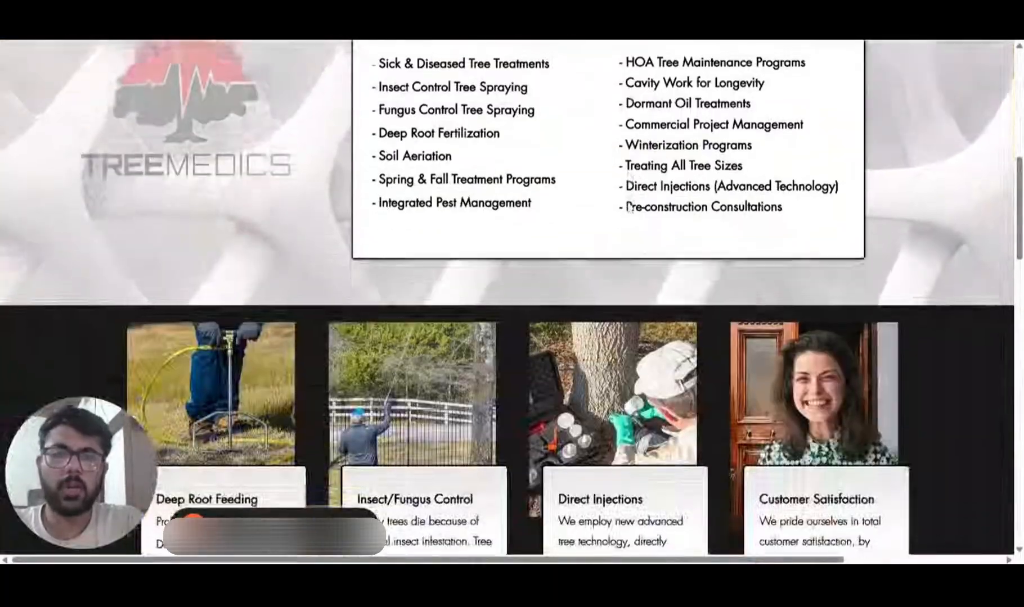
pyautogui.scroll(-10, 628, 207)
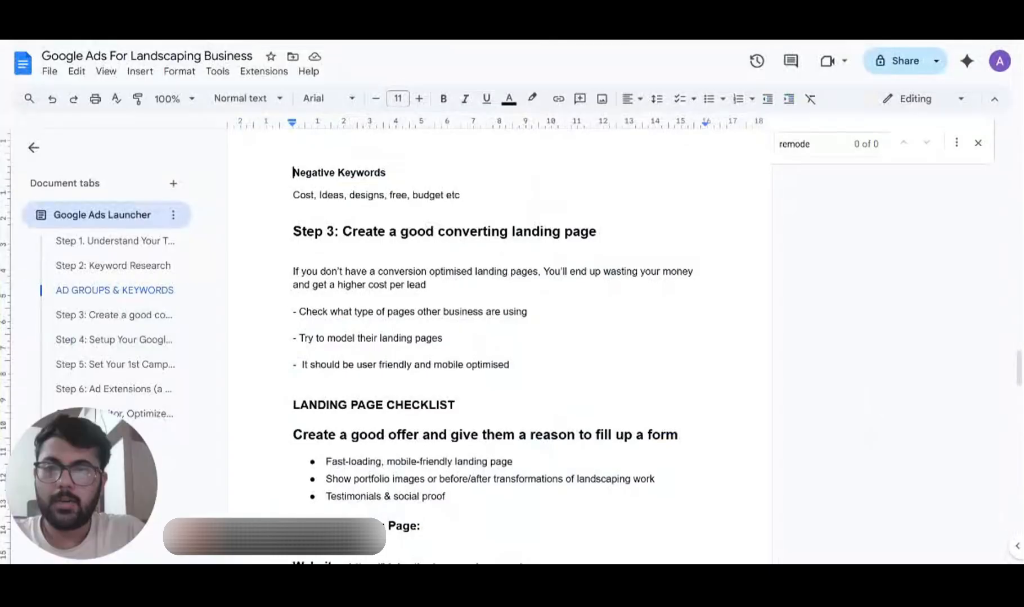
# - Return to the Google Docs guide, read the landing page checklist and open the sample site bigbrotherlawnservices.com
pyautogui.scroll(-5, 495, 337)
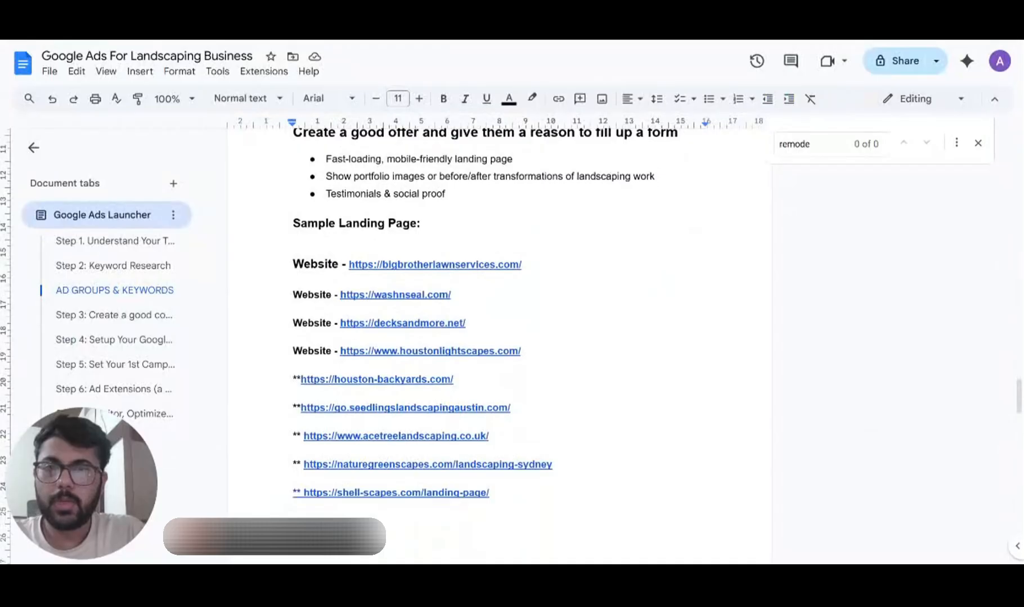
pyautogui.scroll(-1, 495, 338)
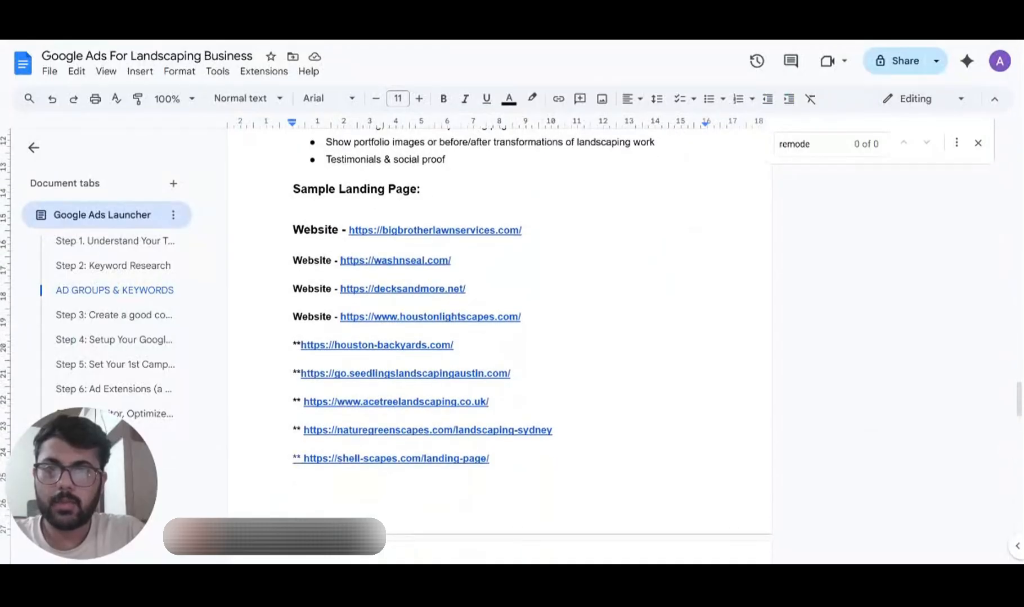
pyautogui.click(424, 231)
pyautogui.click(427, 252)
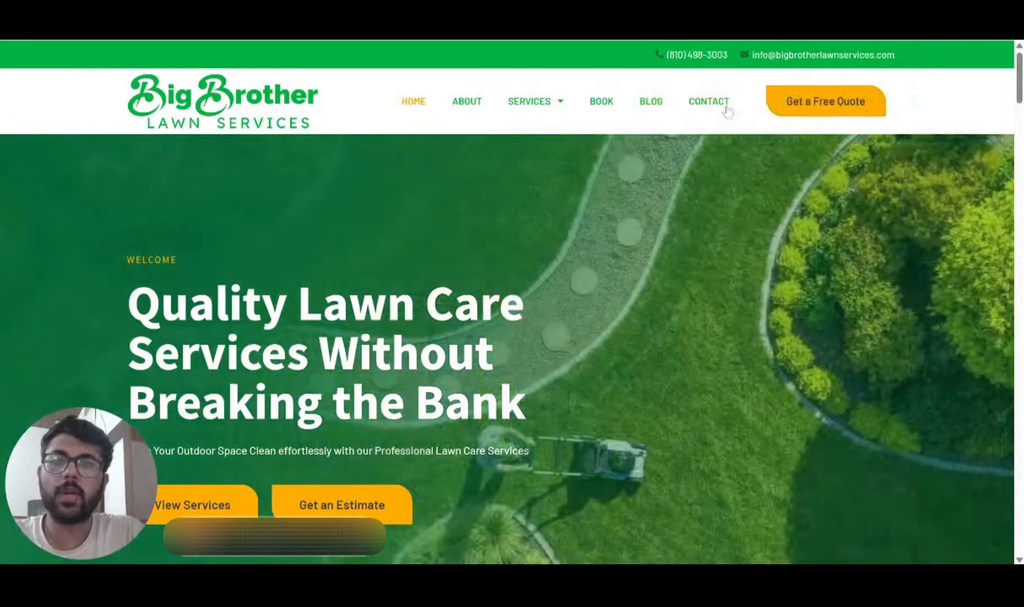
# - Examine the Big Brother Lawn Services page from its headline and estimate buttons through the About Us, services and Why Choose Us sections
pyautogui.scroll(-3, 725, 110)
pyautogui.scroll(-3, 671, 265)
pyautogui.scroll(6, 674, 272)
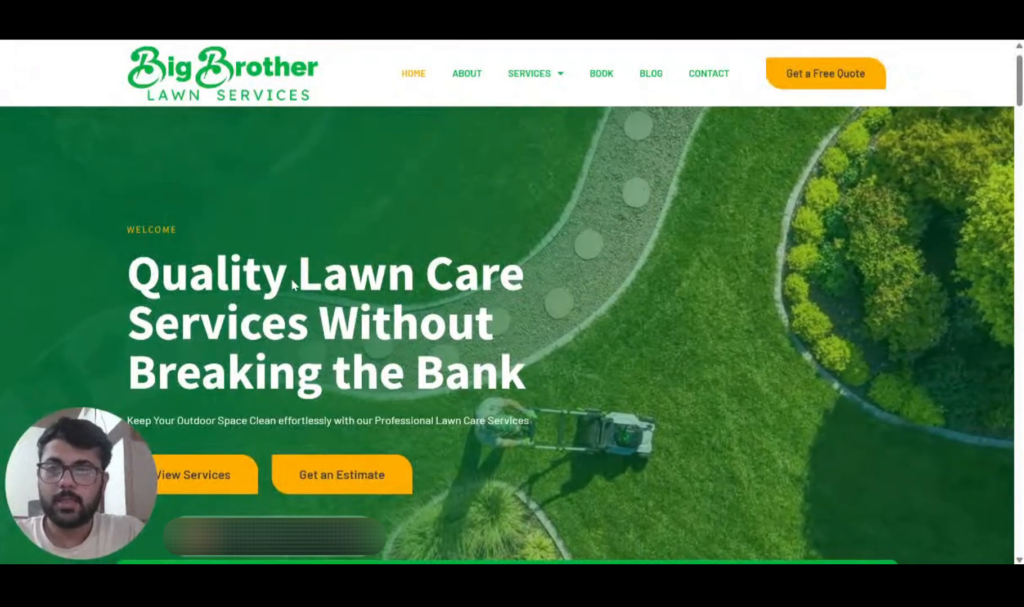
pyautogui.scroll(-2, 290, 278)
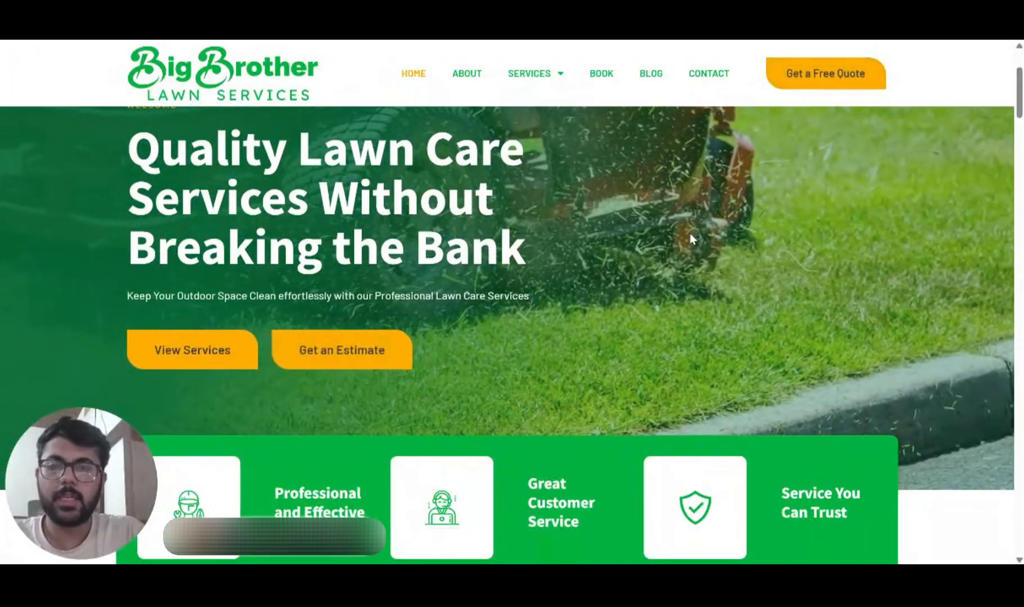
pyautogui.scroll(-3, 689, 234)
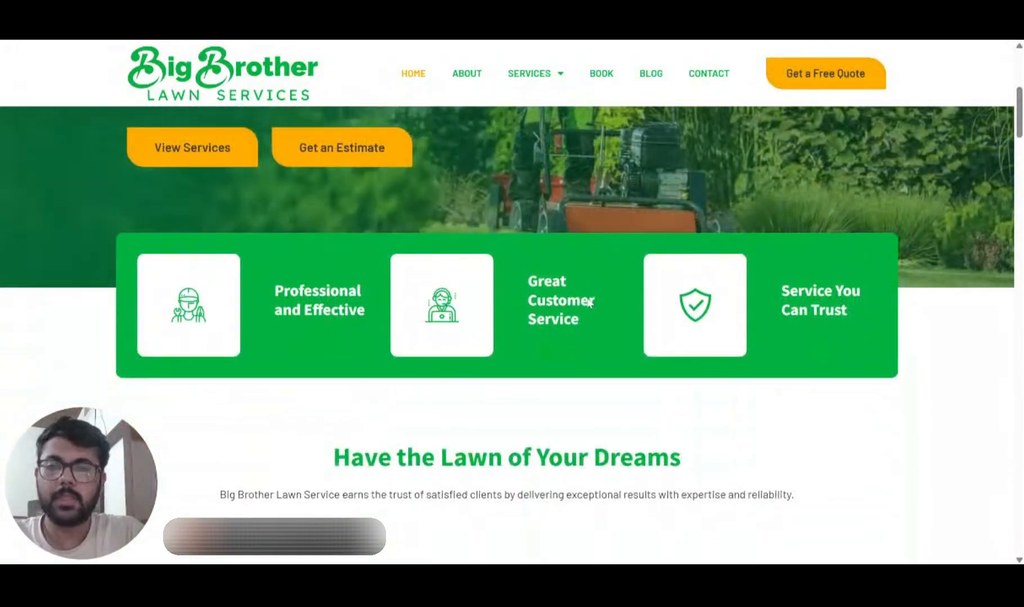
pyautogui.scroll(-3, 506, 355)
pyautogui.scroll(-5, 505, 355)
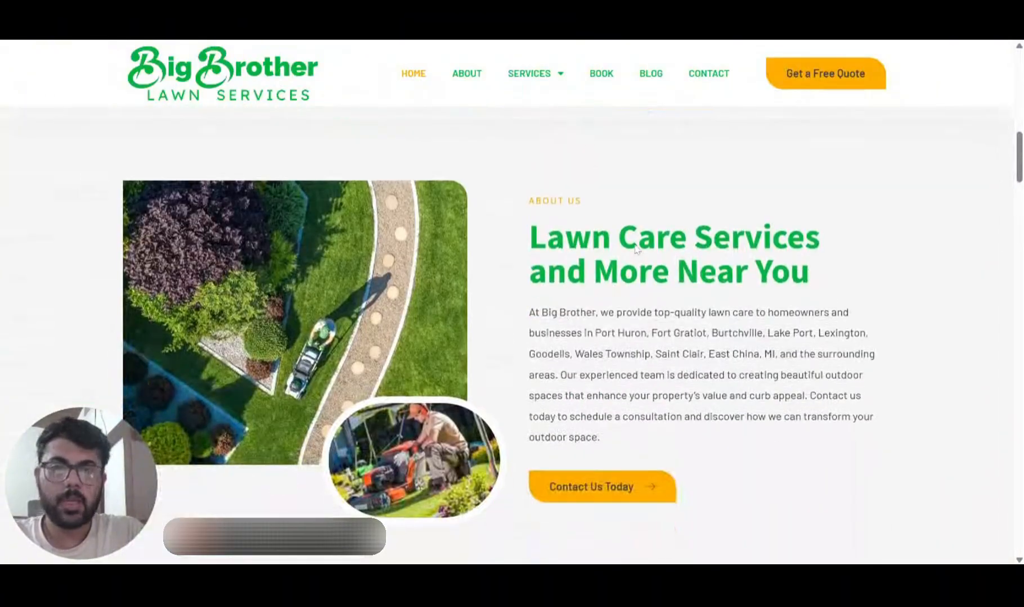
pyautogui.scroll(-6, 605, 307)
pyautogui.scroll(-8, 603, 305)
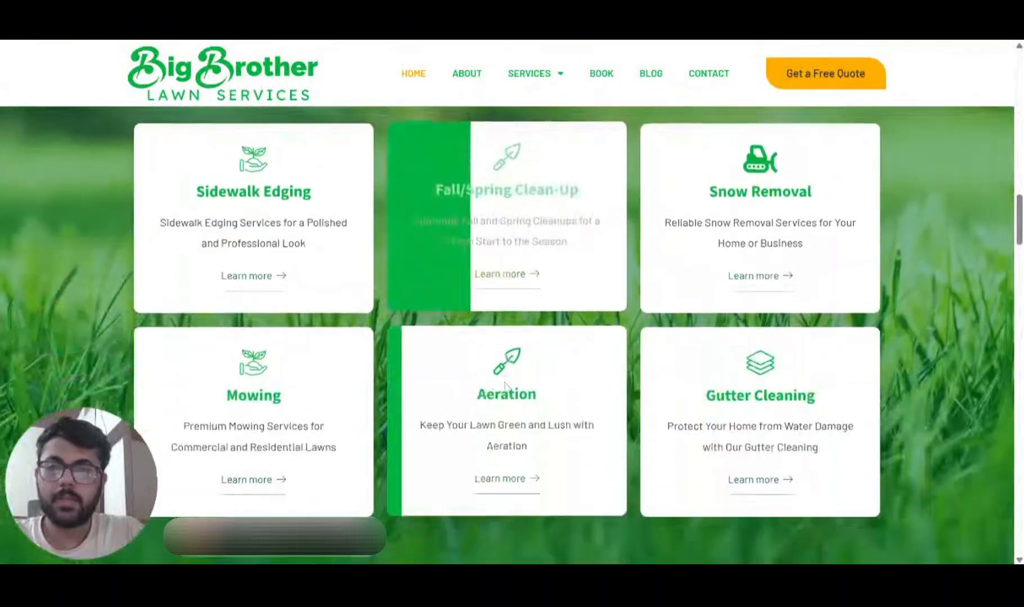
pyautogui.scroll(-3, 505, 387)
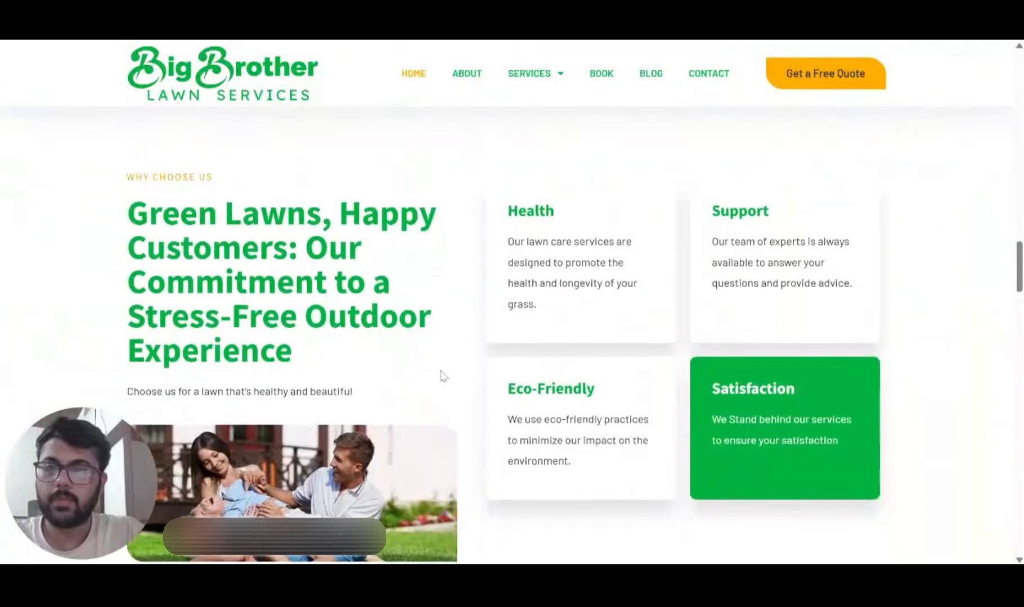
# - Review the special offer, testimonials, gallery and footer of the Big Brother Lawn Services page, and return towards its beginning
pyautogui.scroll(-8, 503, 366)
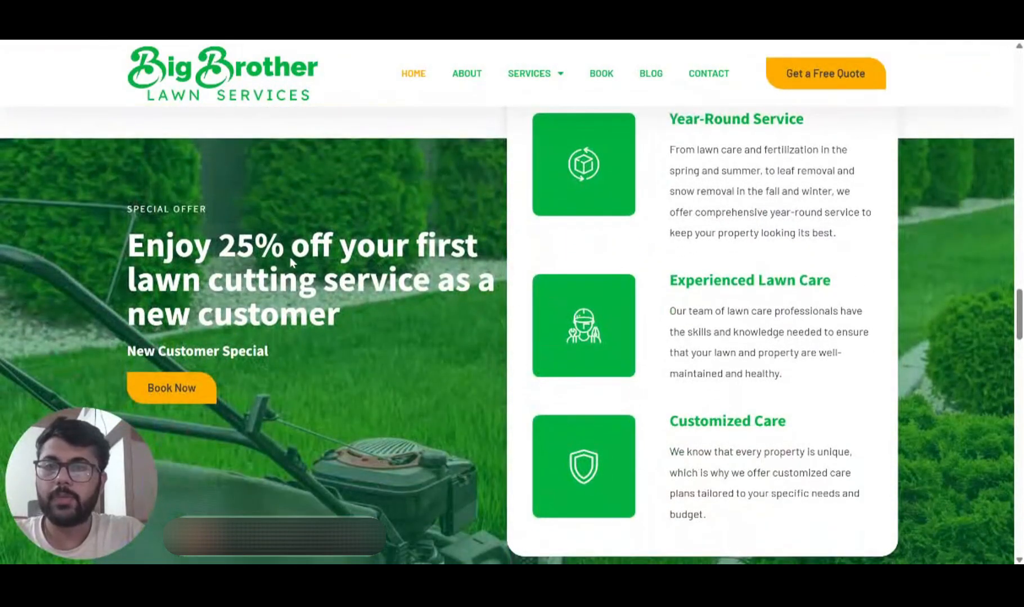
pyautogui.scroll(-4, 352, 289)
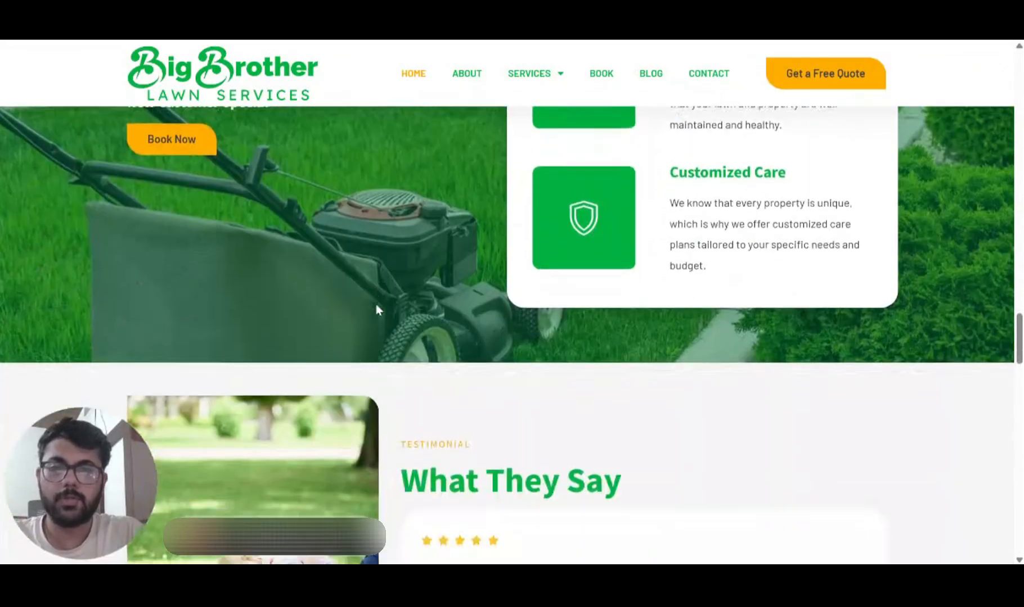
pyautogui.scroll(-10, 375, 306)
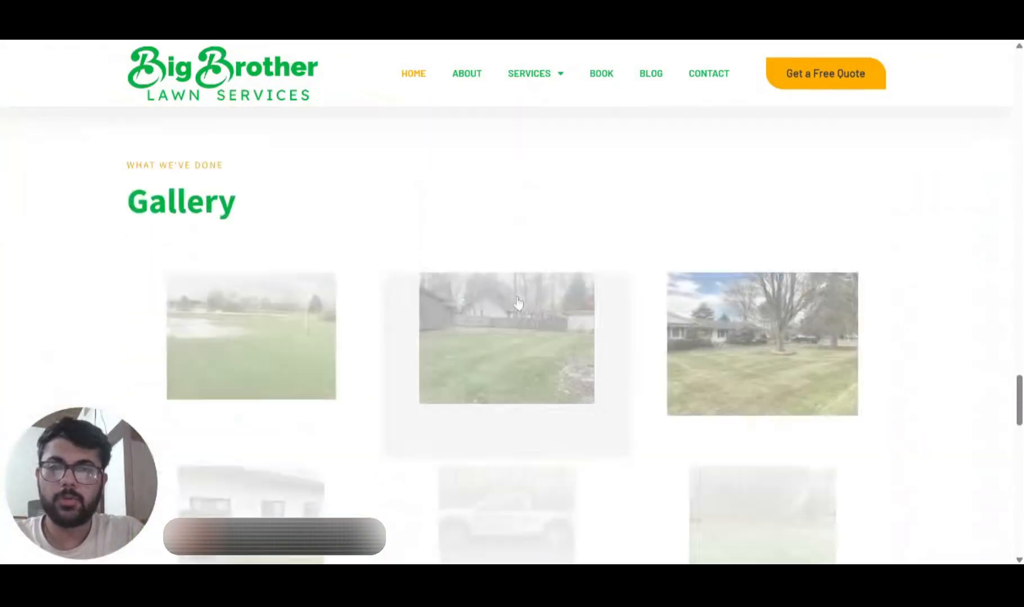
pyautogui.scroll(-10, 518, 303)
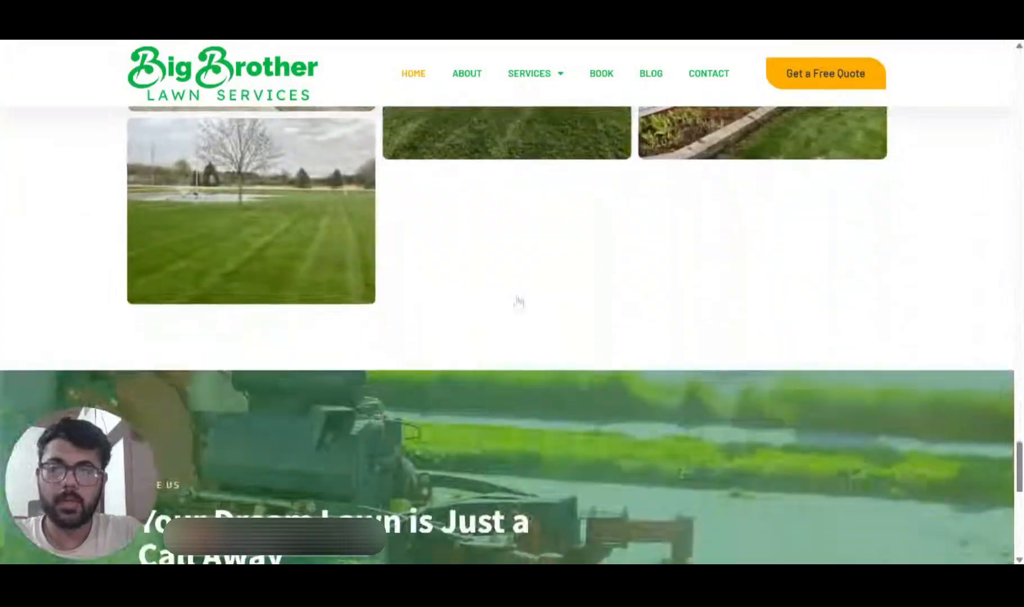
pyautogui.scroll(-10, 518, 302)
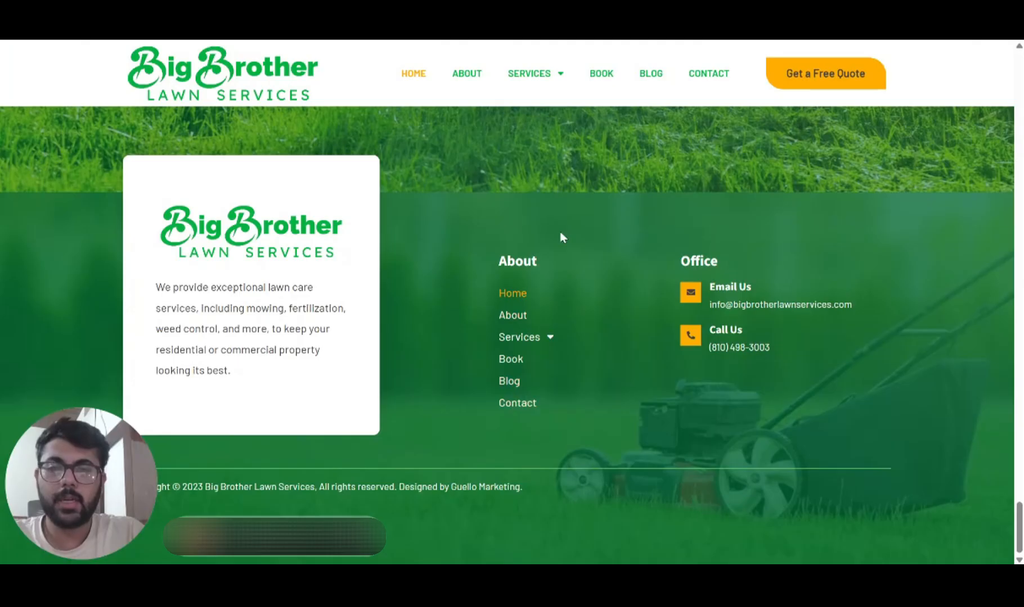
pyautogui.scroll(15, 562, 238)
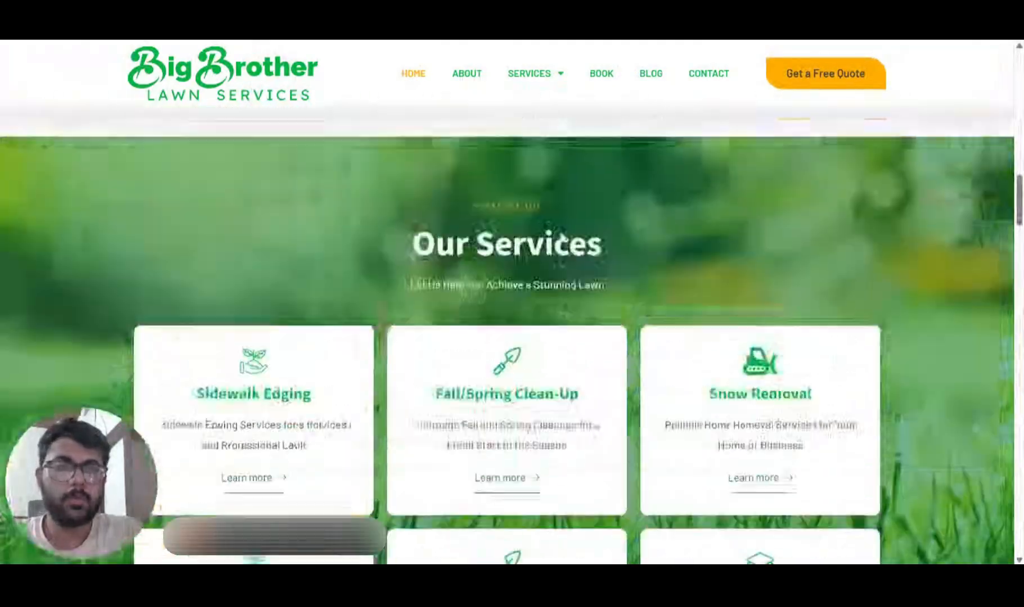
pyautogui.scroll(10, 561, 237)
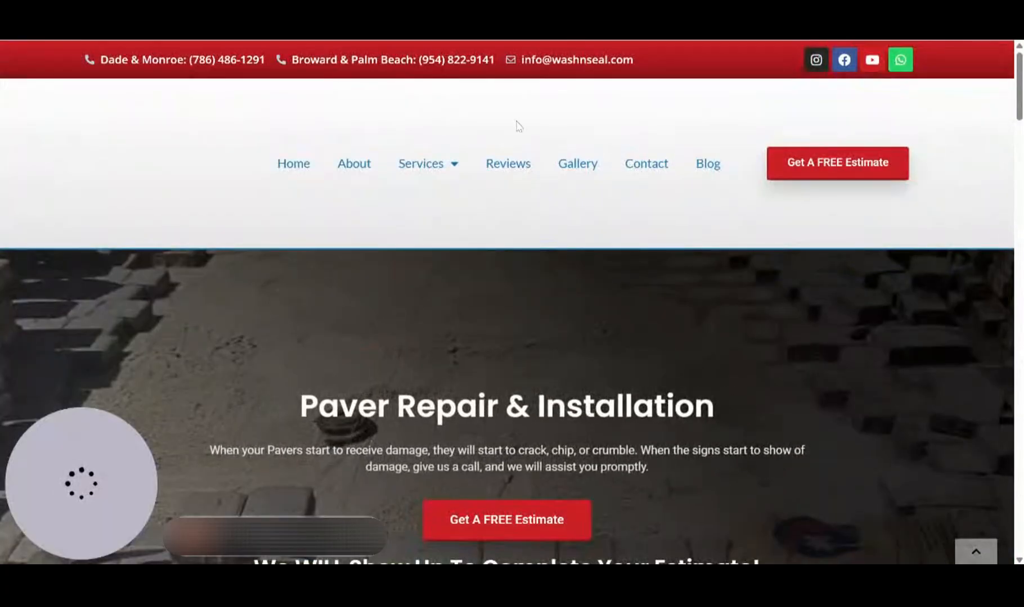
# - Examine the Wash 'N' Seal Pavers page from its estimate banners through the before-and-after gallery, past clients, customer reviews and company credentials
pyautogui.scroll(-1, 513, 291)
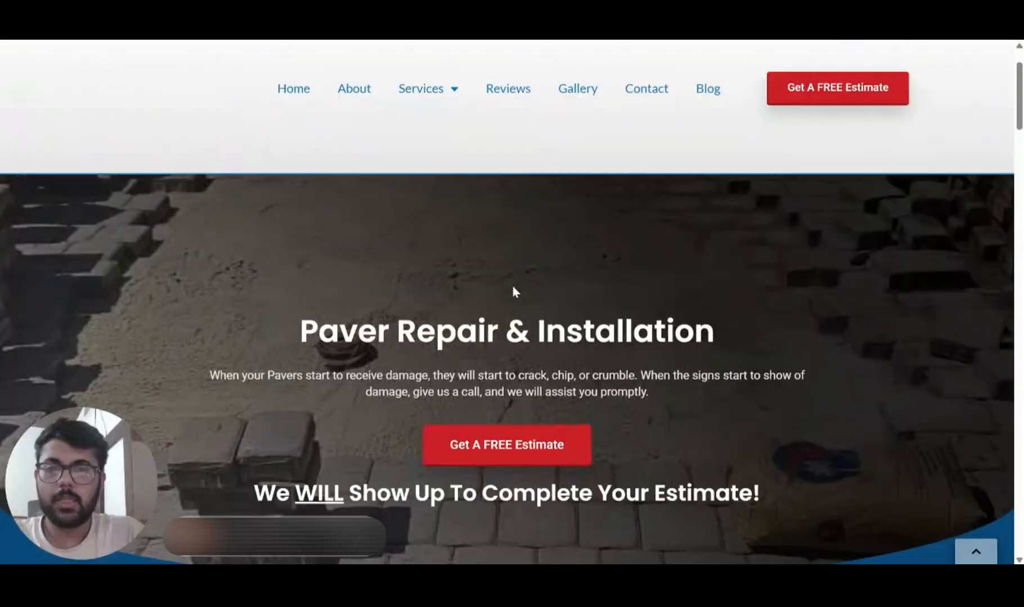
pyautogui.scroll(-5, 513, 288)
pyautogui.scroll(6, 513, 288)
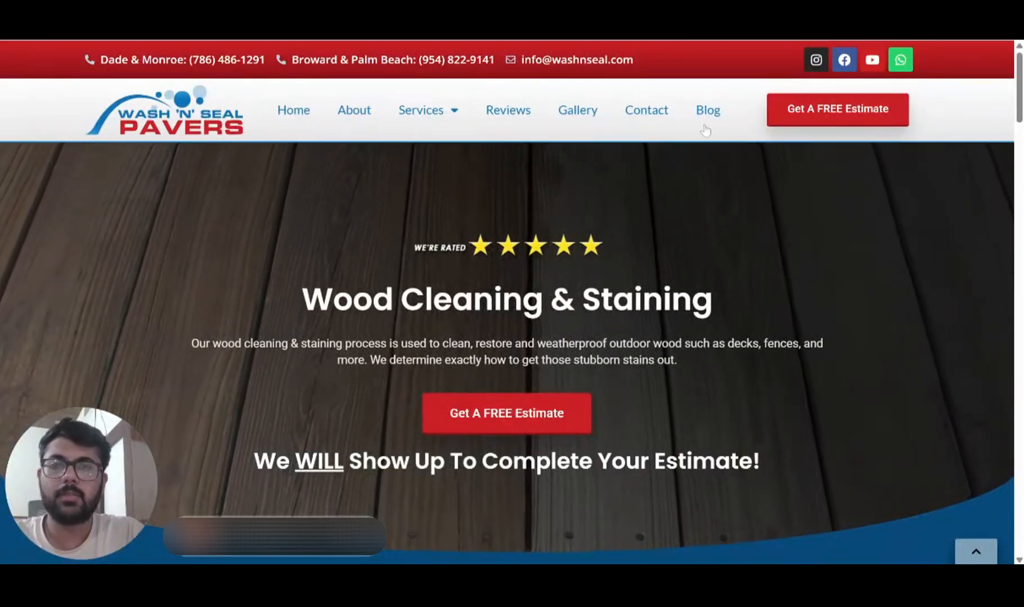
pyautogui.scroll(-10, 548, 168)
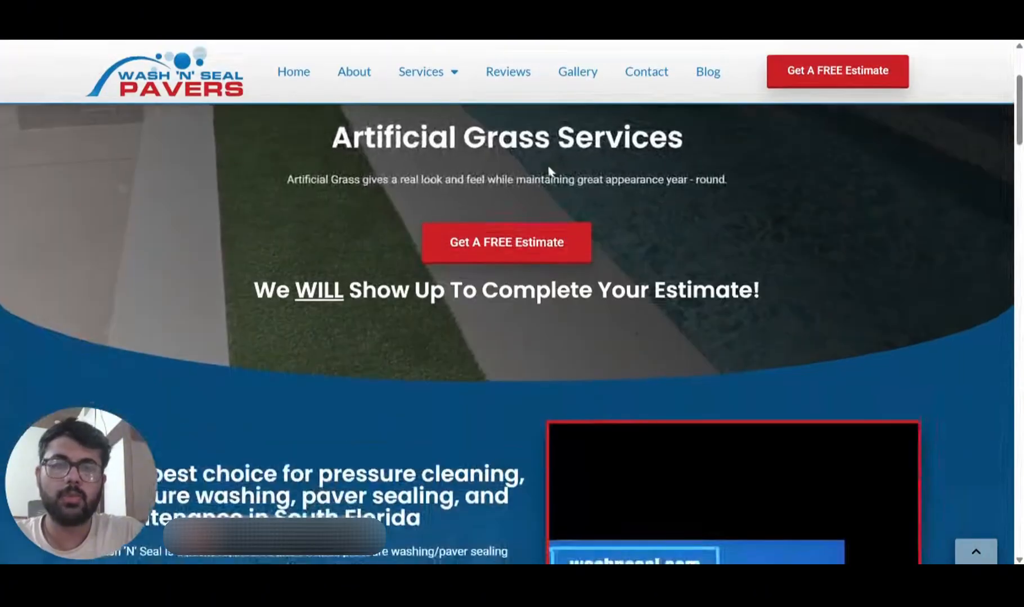
pyautogui.scroll(-15, 550, 171)
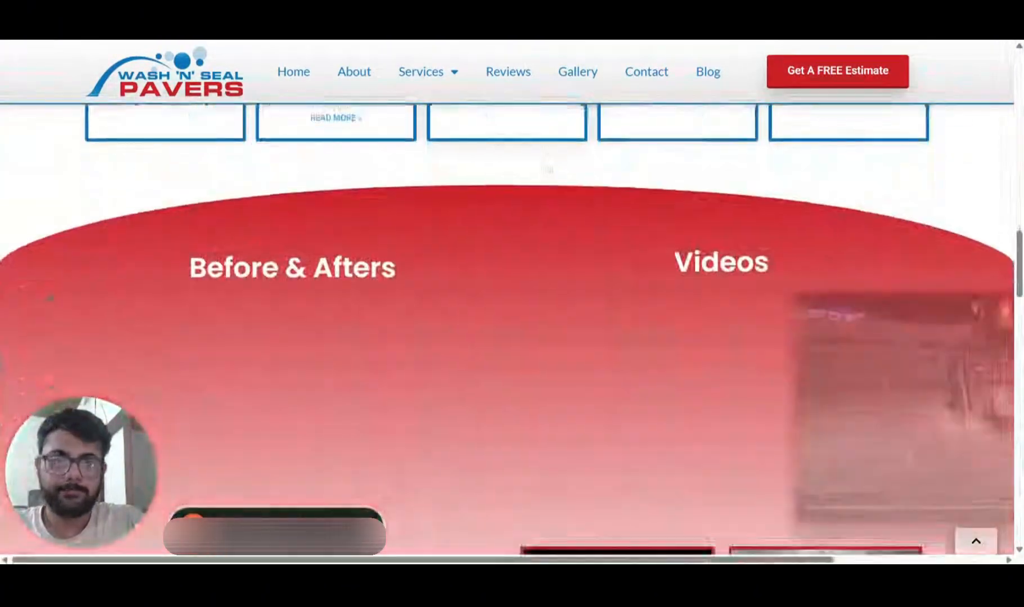
pyautogui.scroll(-3, 476, 267)
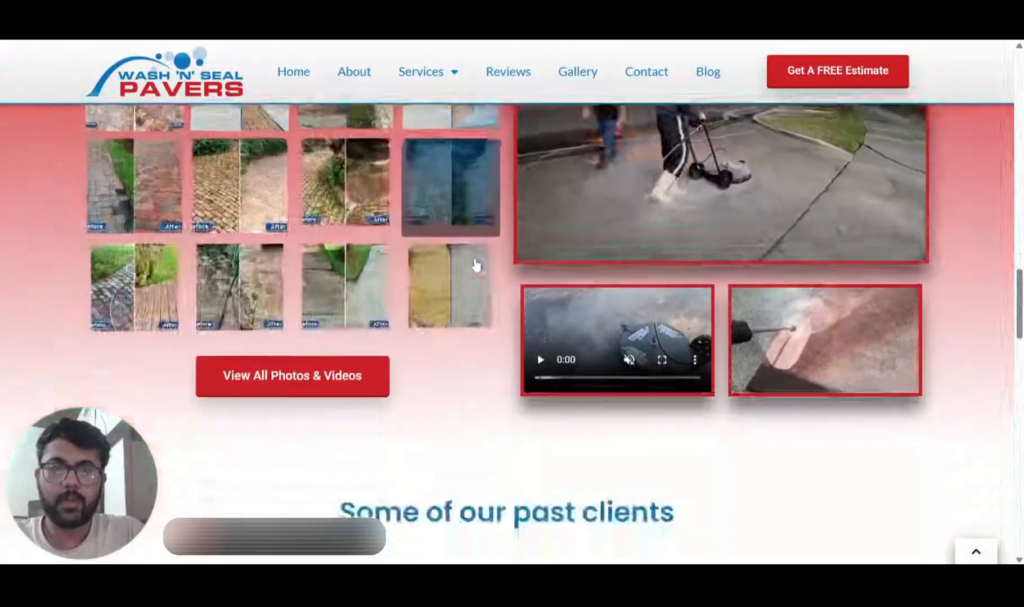
pyautogui.scroll(-9, 562, 337)
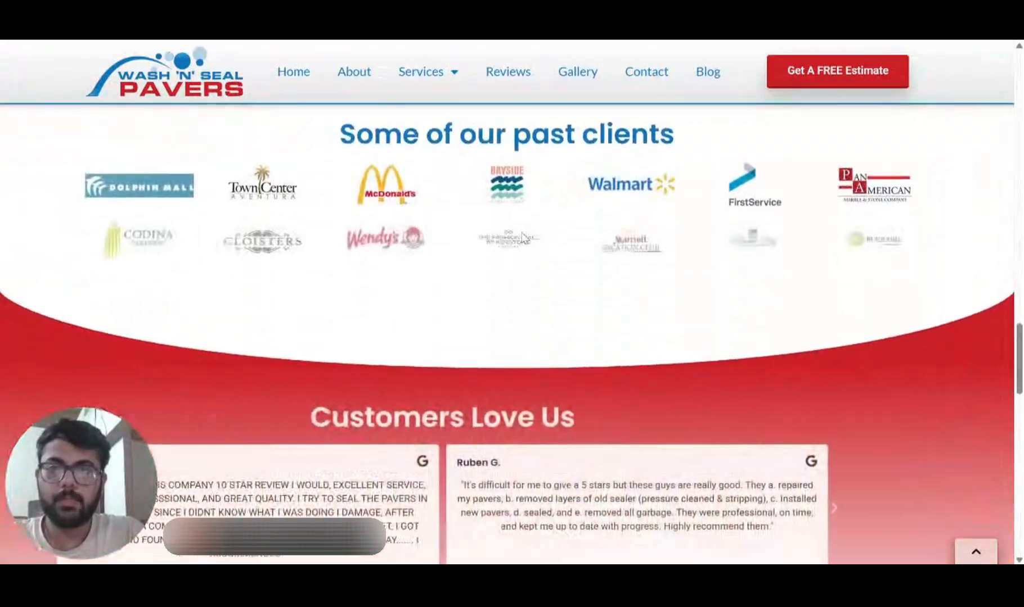
pyautogui.scroll(-11, 561, 297)
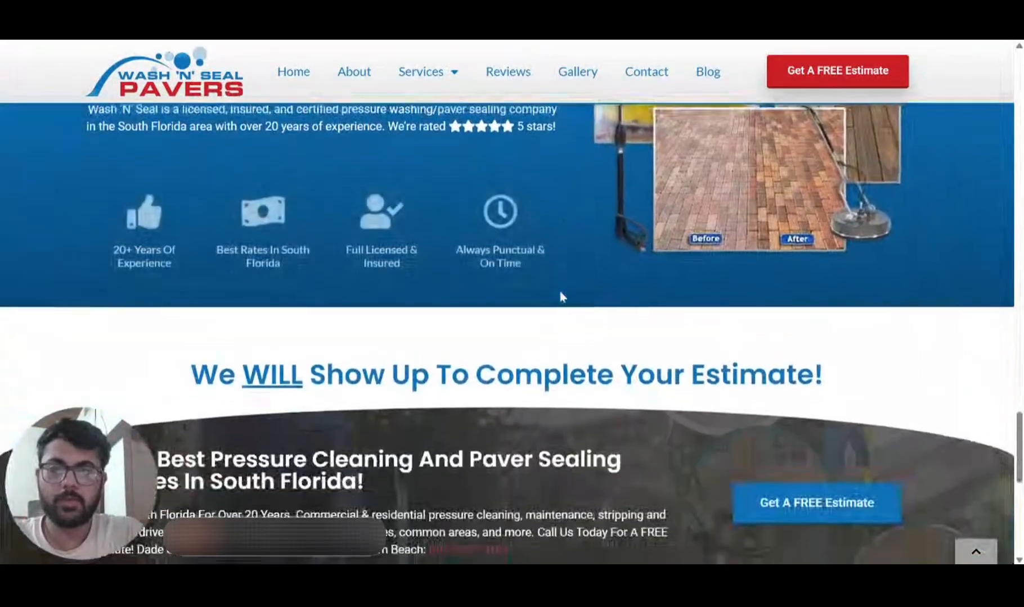
pyautogui.scroll(-2, 584, 208)
pyautogui.scroll(-3, 588, 337)
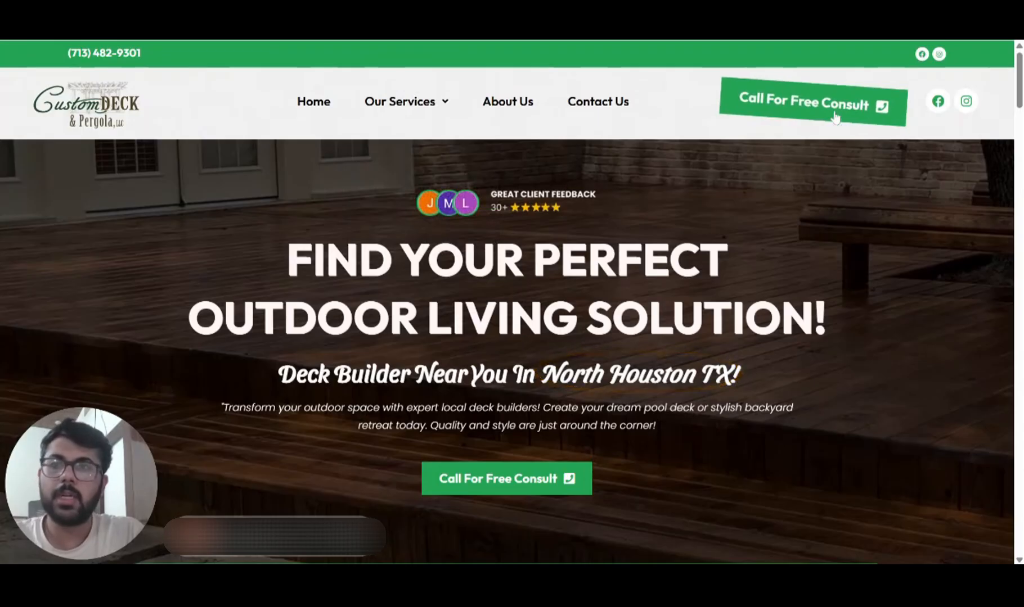
# - Examine the Custom Deck & Pergola page from its headline and free consult button through the company introduction and happy-client counters
pyautogui.scroll(-3, 671, 232)
pyautogui.scroll(-4, 495, 419)
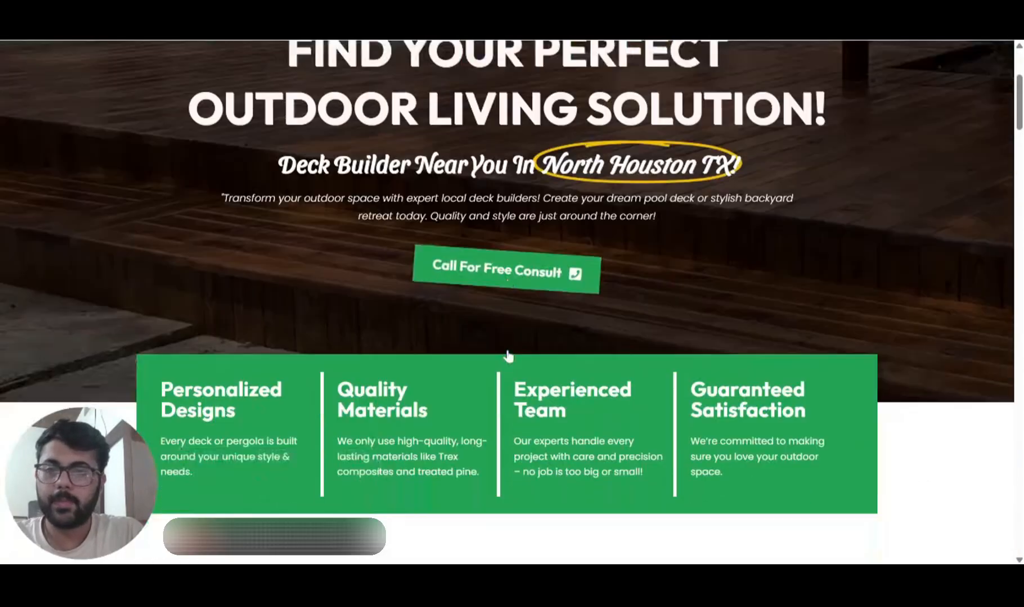
pyautogui.scroll(-8, 341, 326)
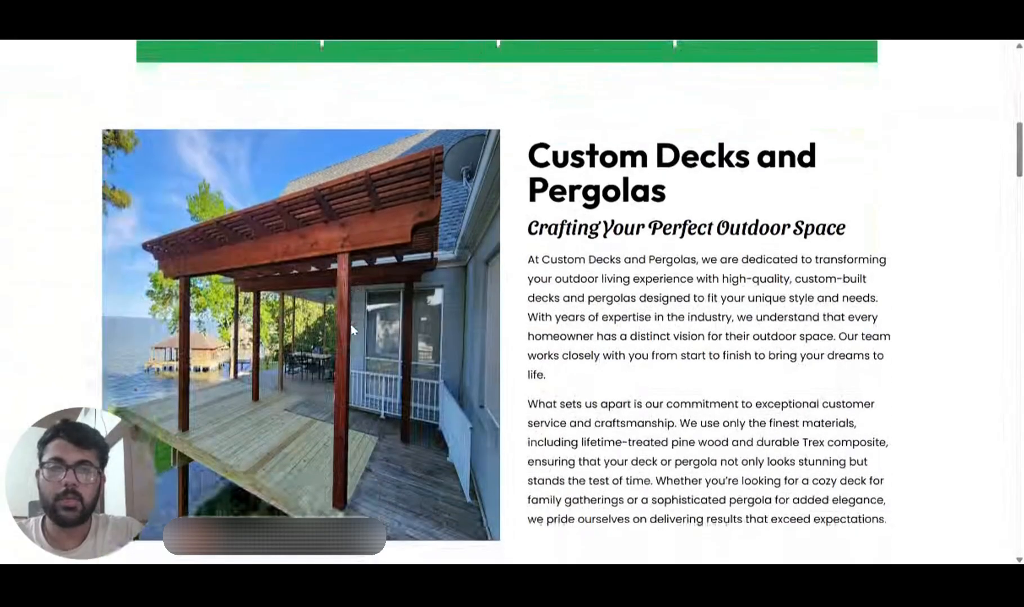
pyautogui.scroll(-8, 524, 313)
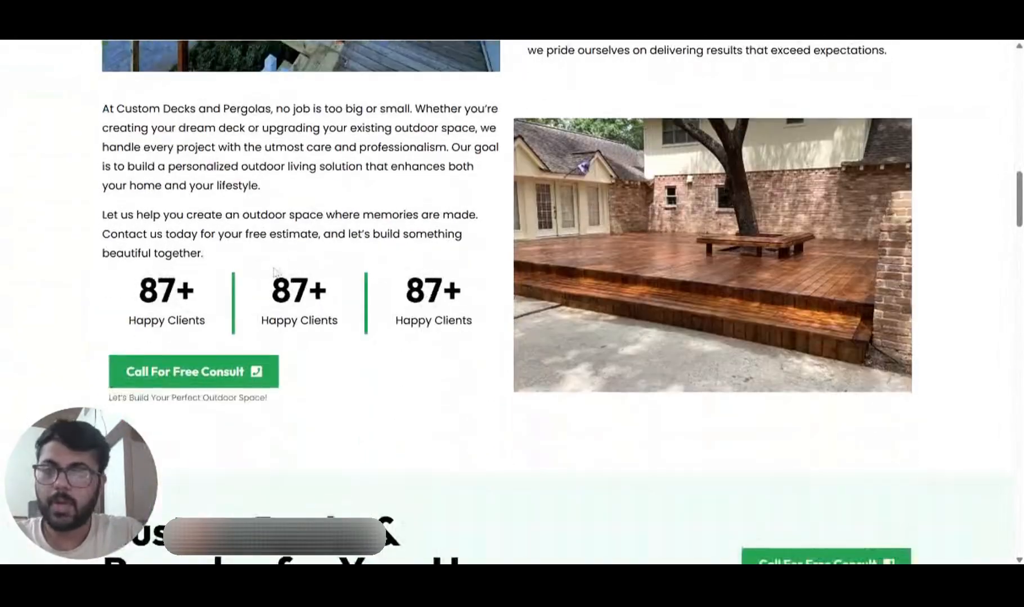
pyautogui.scroll(-6, 370, 287)
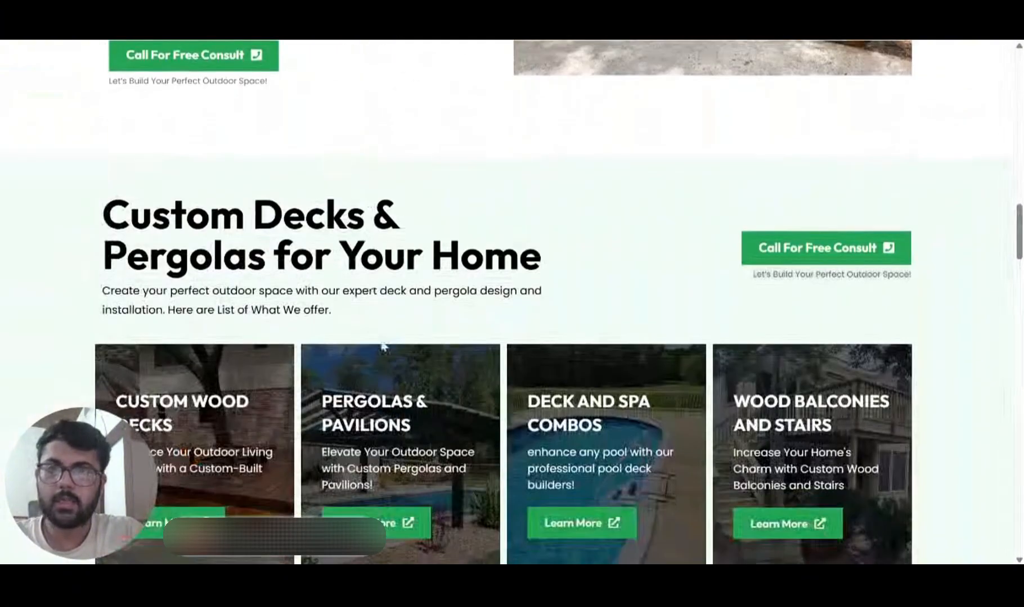
pyautogui.scroll(4, 370, 287)
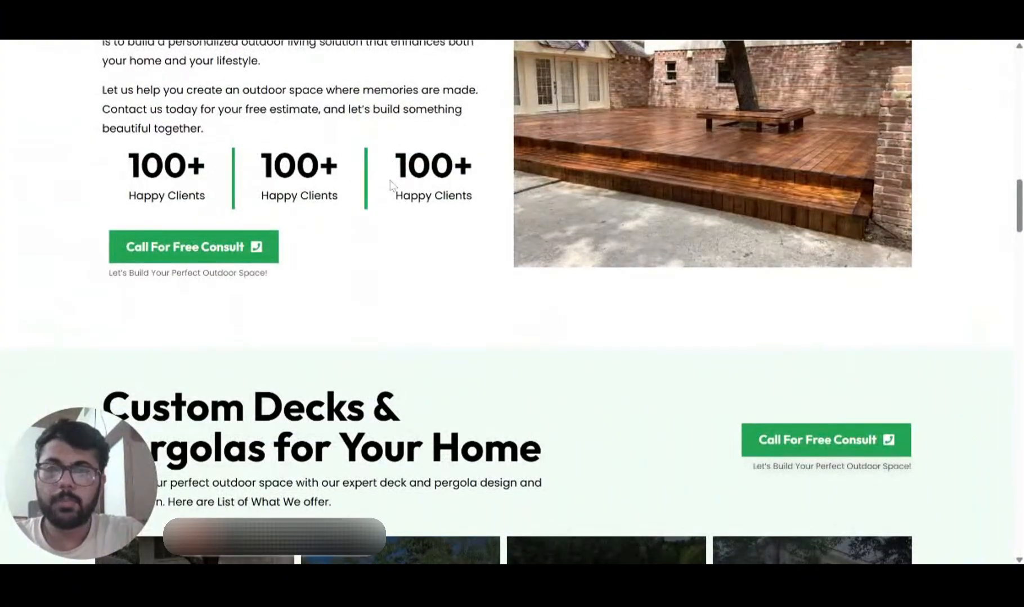
pyautogui.scroll(2, 426, 211)
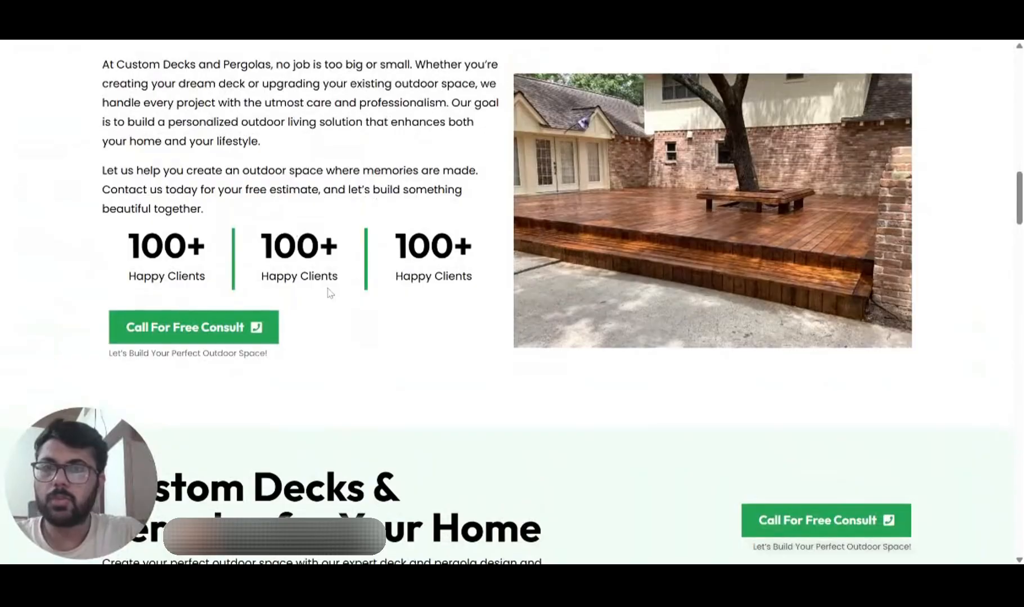
pyautogui.scroll(-2, 329, 293)
pyautogui.scroll(2, 329, 293)
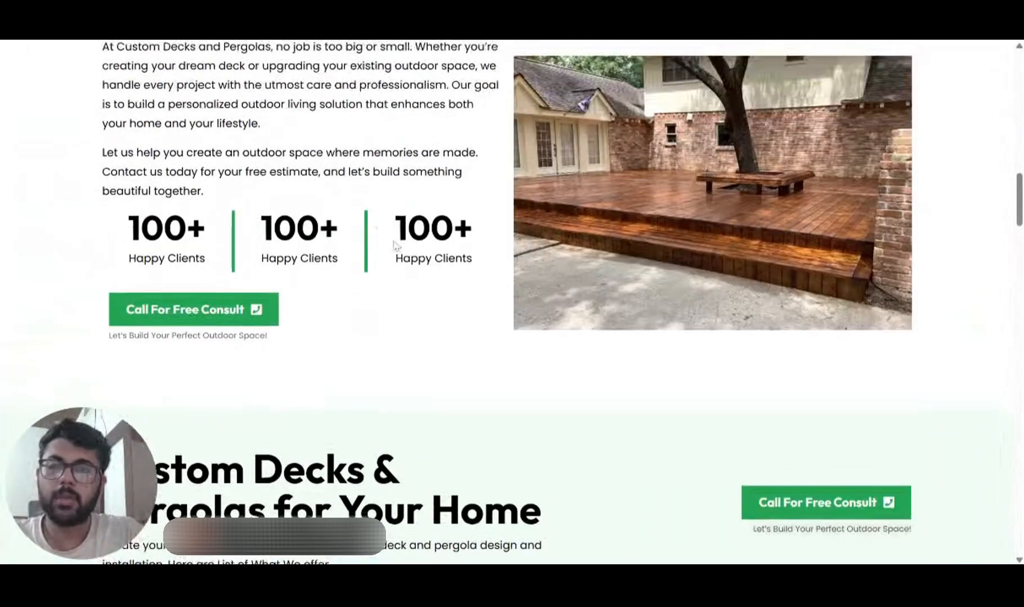
pyautogui.scroll(-7, 420, 251)
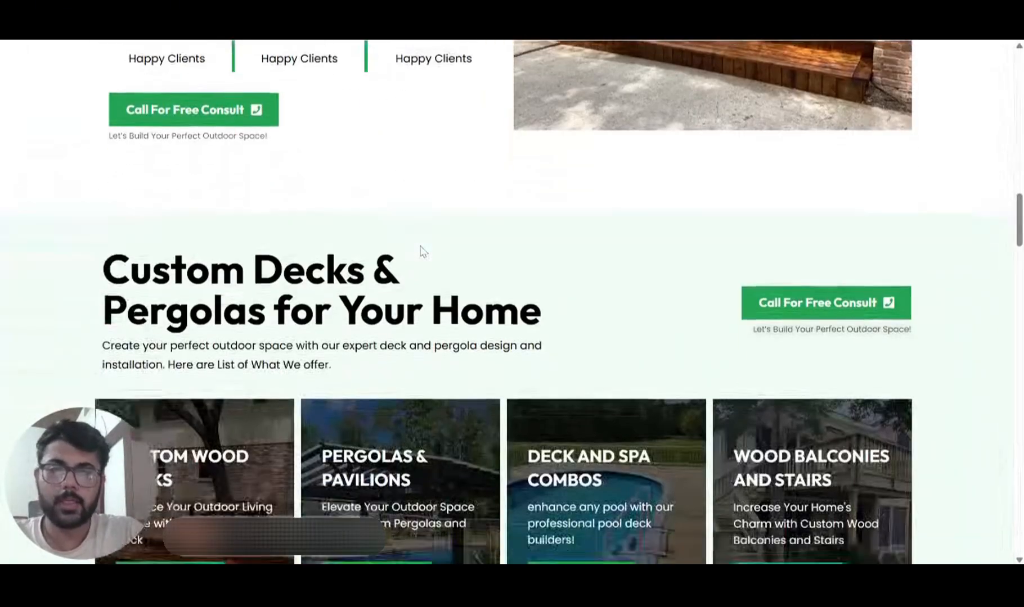
# - Review the service cards, Google reviews and completed projects gallery on the Custom Deck & Pergola page
pyautogui.scroll(-3, 464, 318)
pyautogui.scroll(-5, 464, 318)
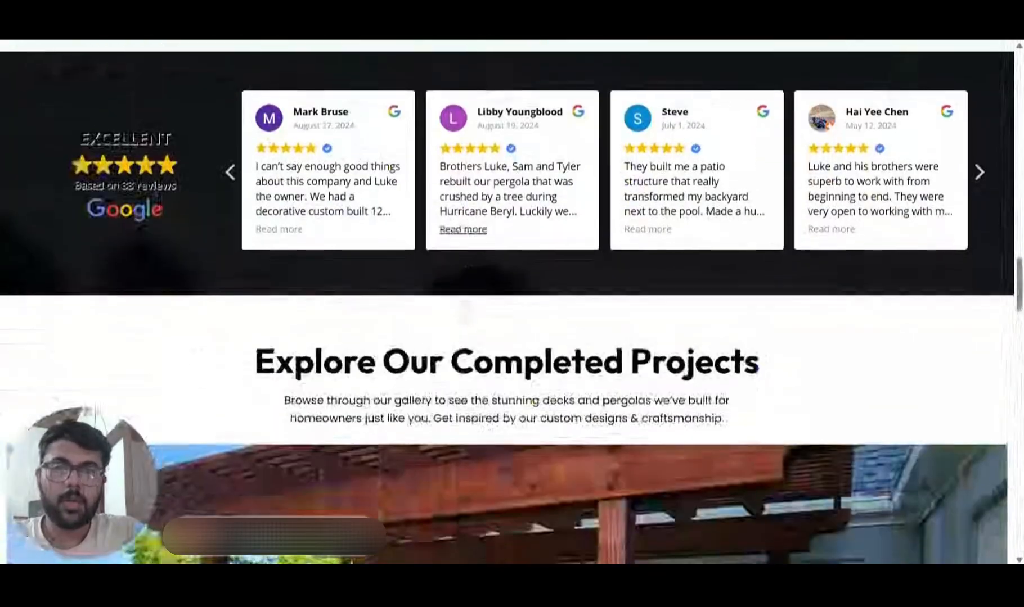
pyautogui.scroll(1, 464, 318)
pyautogui.scroll(-5, 464, 317)
pyautogui.scroll(-15, 506, 303)
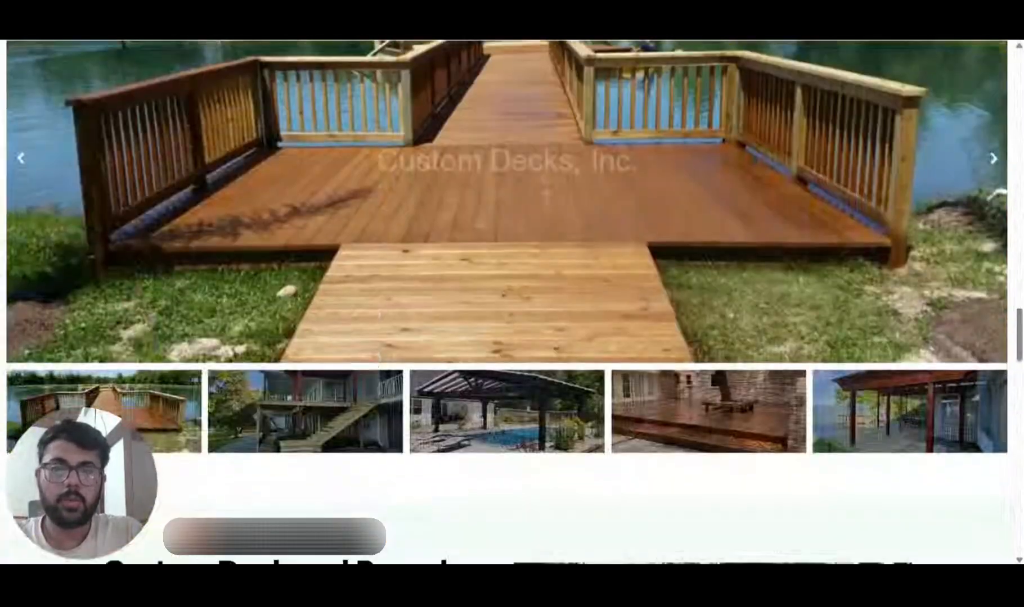
pyautogui.scroll(1, 529, 298)
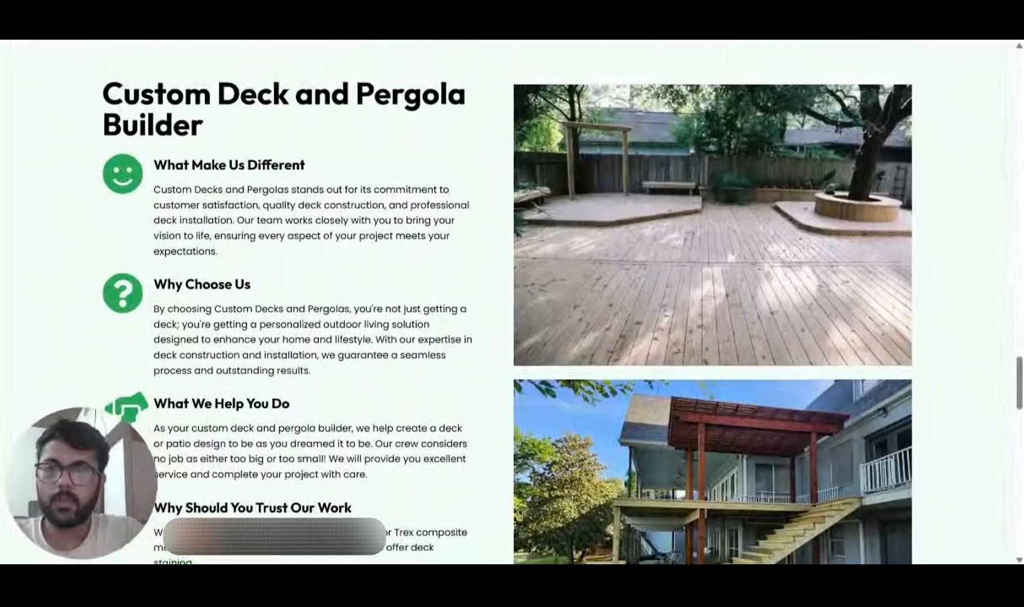
# - Review the Why Choose Us content, free estimate call to action, FAQ and footer of the Custom Deck & Pergola page
pyautogui.scroll(-10, 529, 298)
pyautogui.scroll(-3, 527, 290)
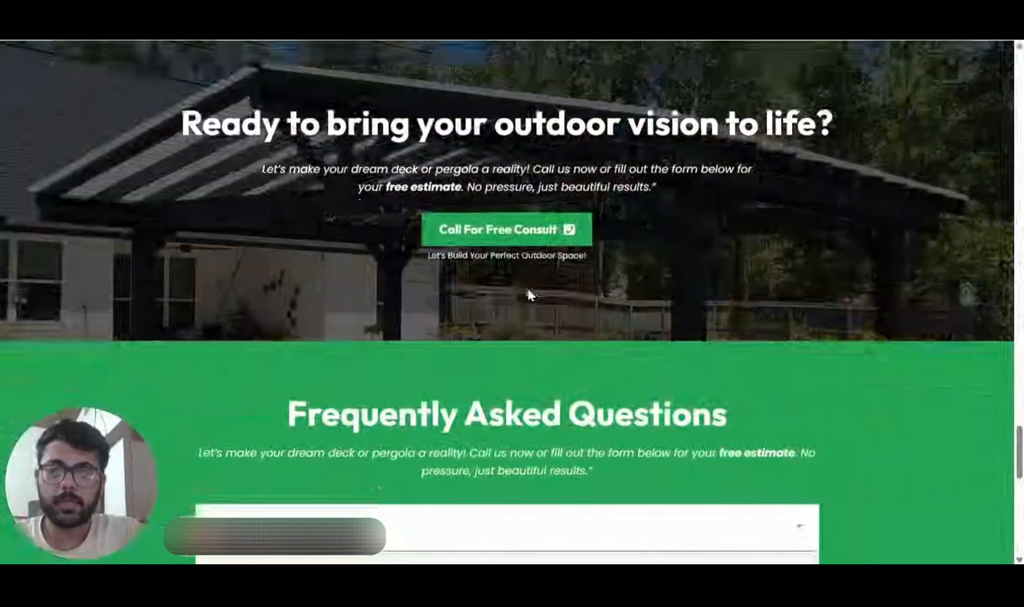
pyautogui.scroll(-4, 532, 242)
pyautogui.scroll(-3, 532, 242)
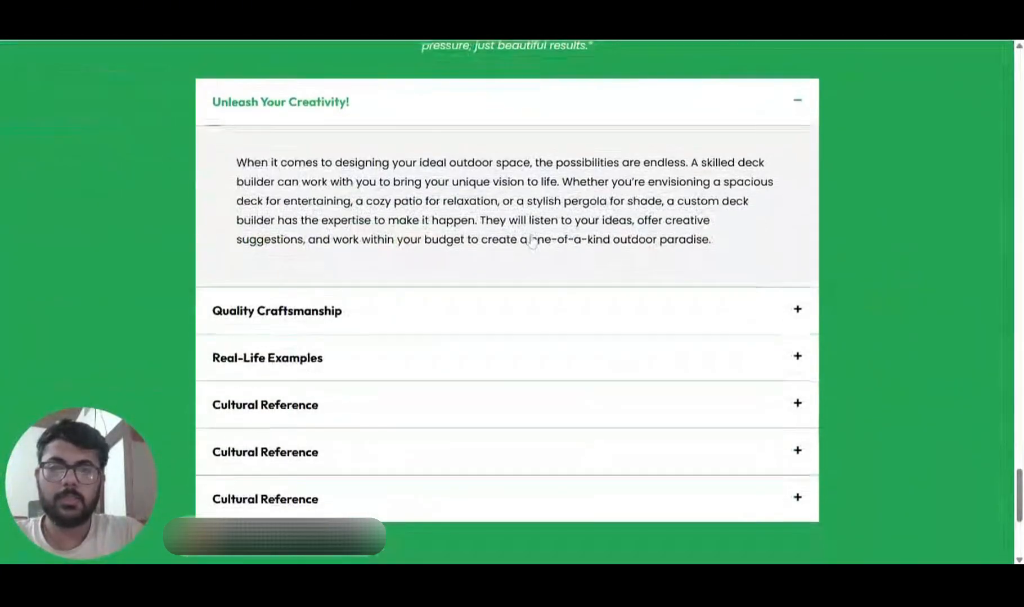
pyautogui.scroll(1, 532, 242)
pyautogui.scroll(-3, 532, 242)
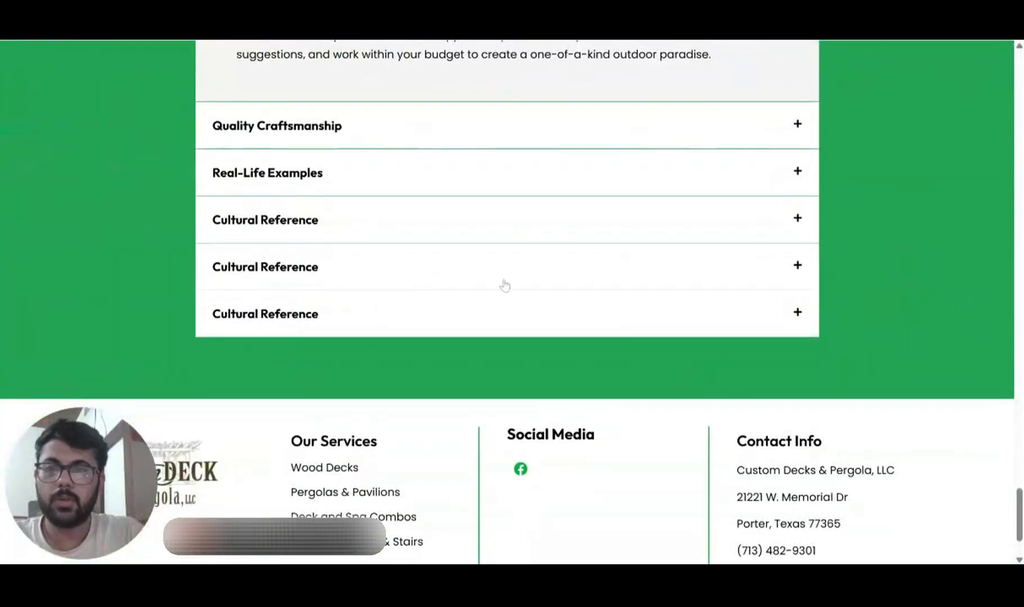
pyautogui.scroll(-3, 535, 347)
pyautogui.scroll(15, 535, 347)
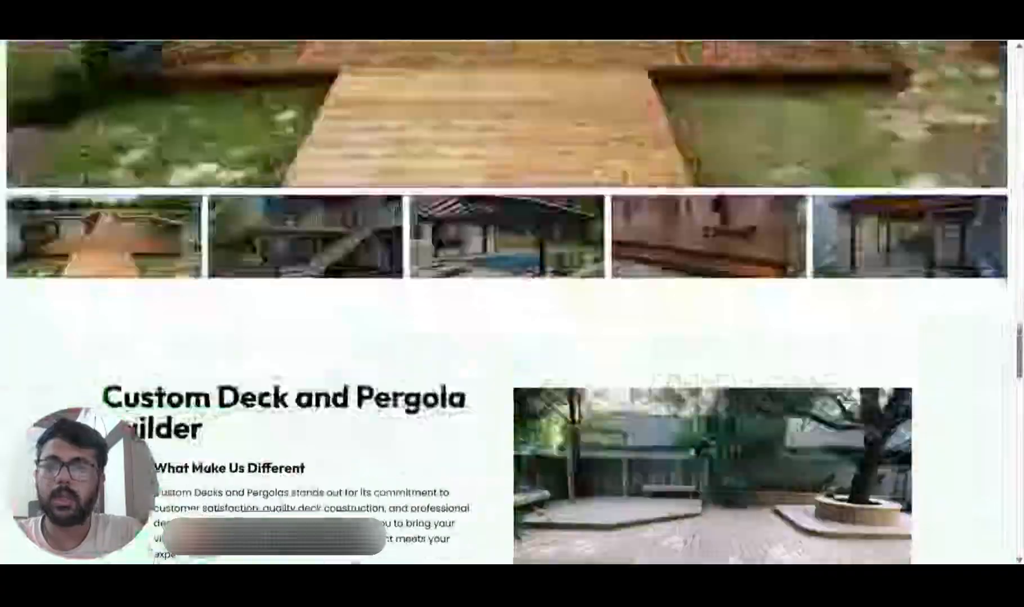
pyautogui.scroll(-10, 512, 304)
pyautogui.scroll(2, 512, 303)
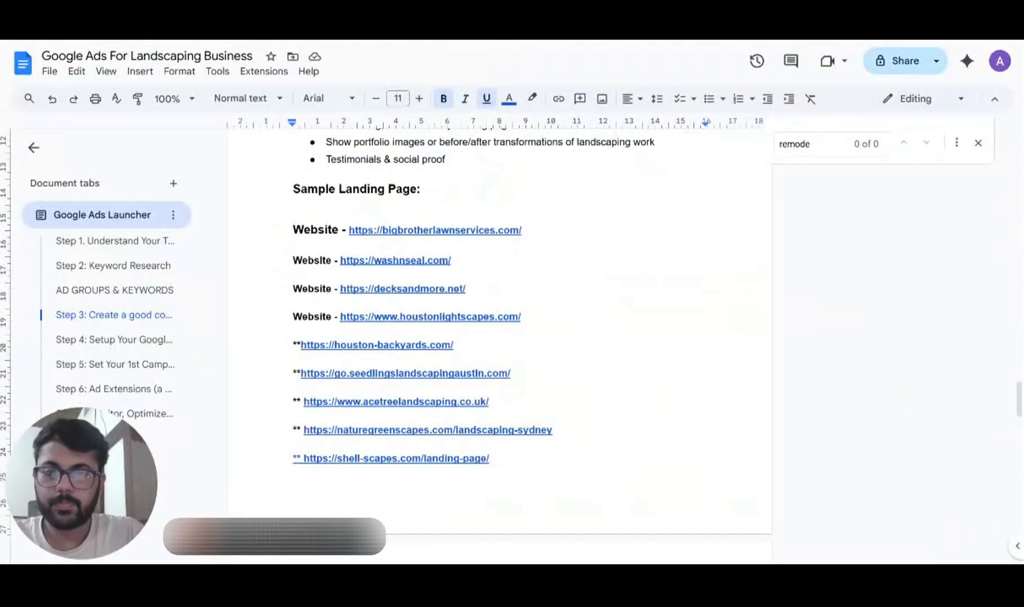
pyautogui.tripleClick(413, 458)
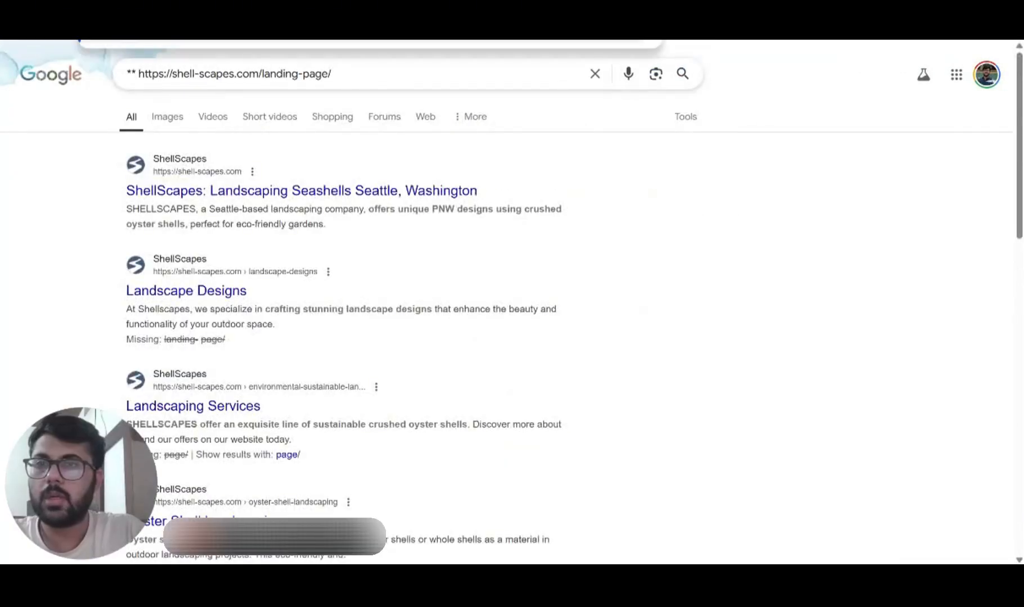
pyautogui.press('BackSpace')
pyautogui.press('Return')
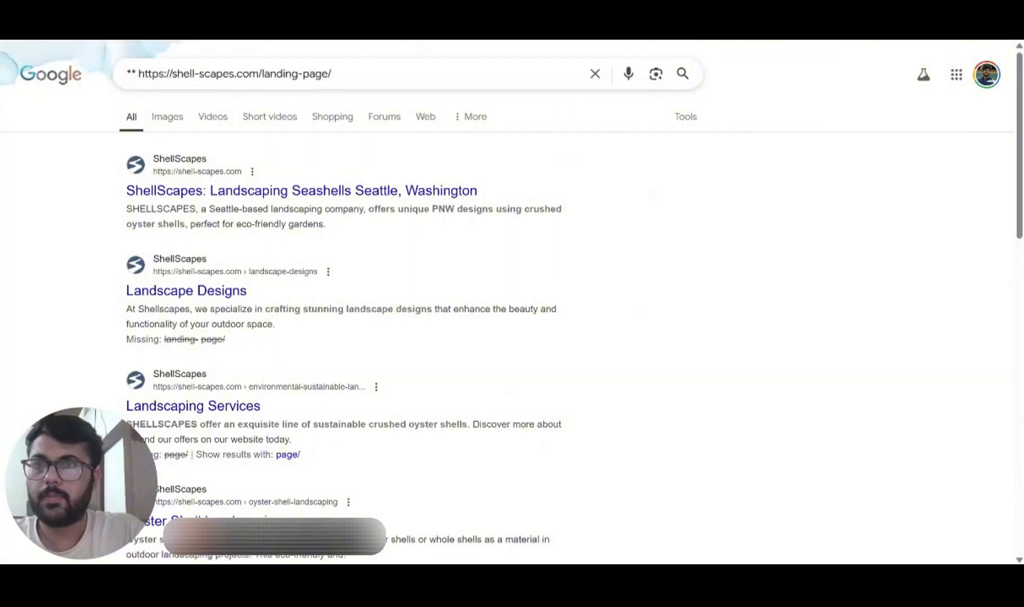
pyautogui.hotkey('ctrl', 'shift', 'Tab')
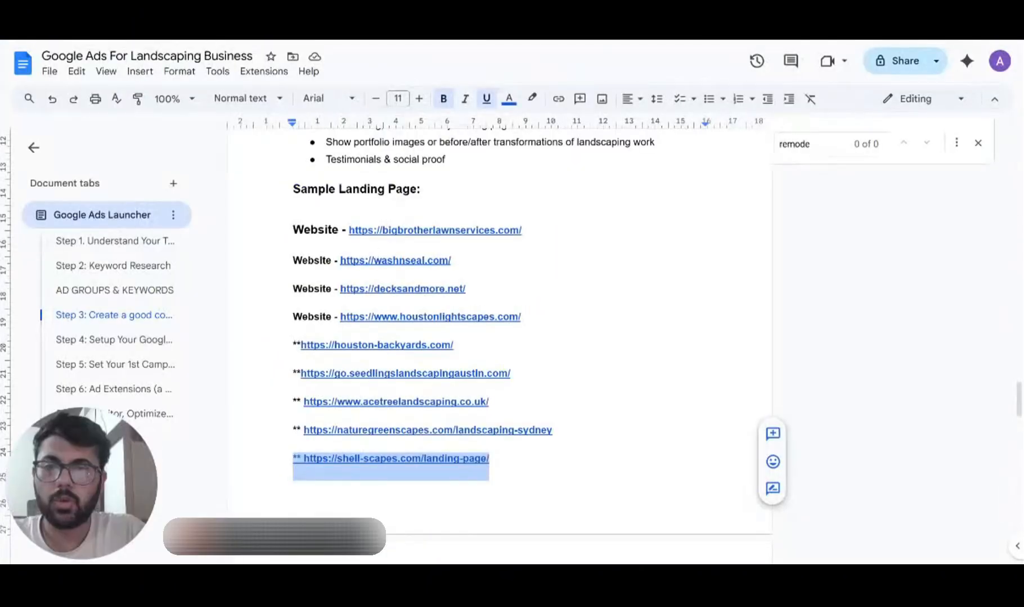
# - Try to open the sample page naturegreenscapes.com/landscaping-sydney in a new browser tab
pyautogui.tripleClick(388, 431)
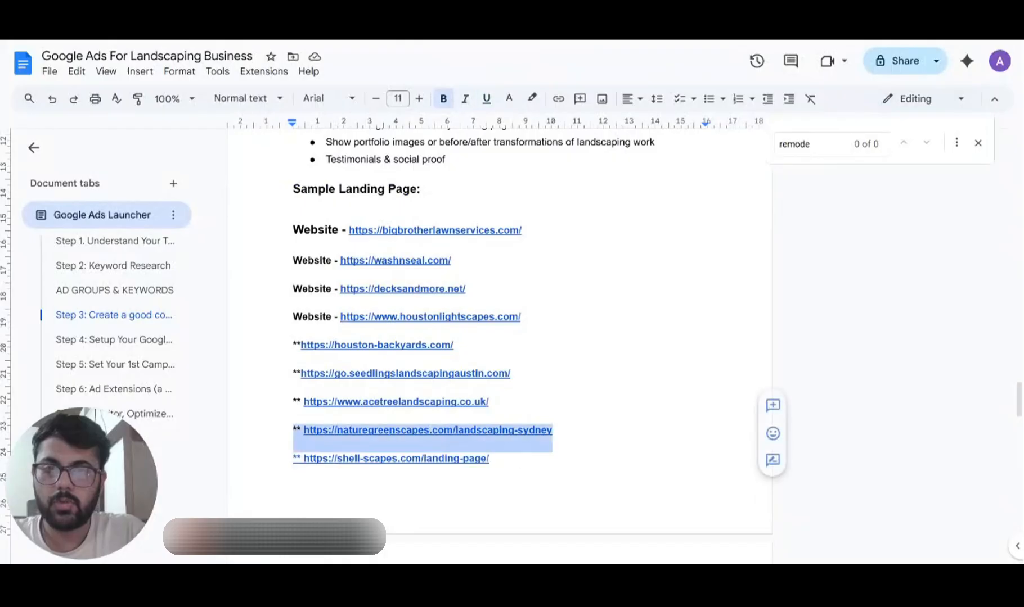
pyautogui.hotkey('ctrl', 't')
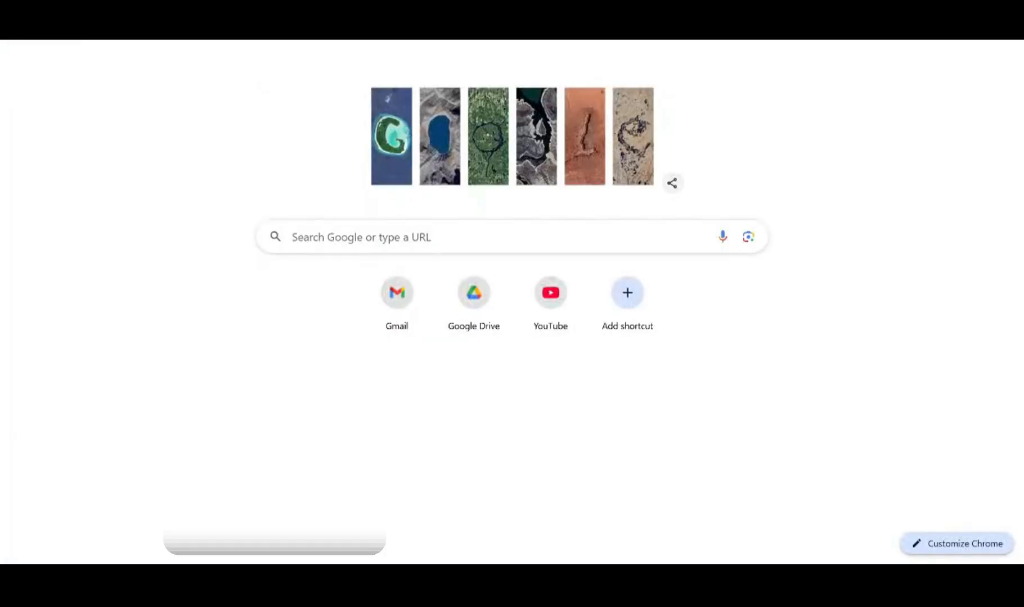
pyautogui.hotkey('ctrl', 'shift', 'Tab')
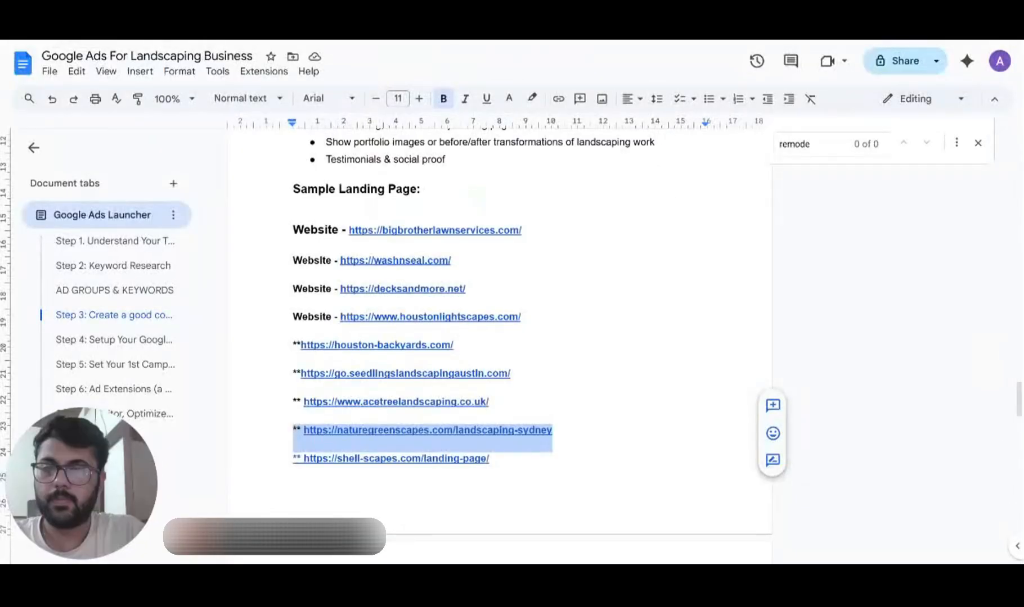
pyautogui.click(401, 402)
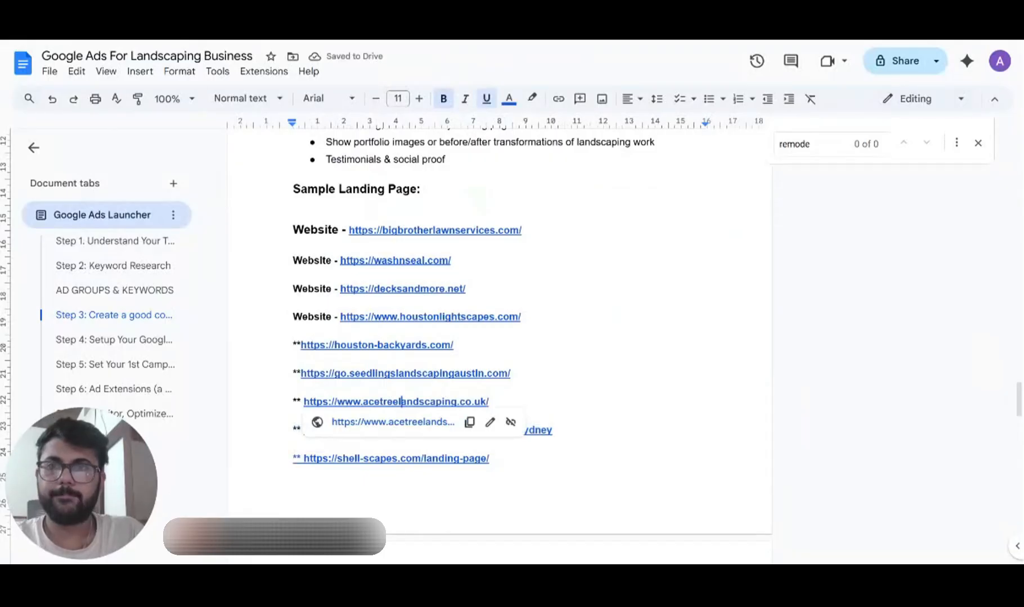
pyautogui.click(392, 423)
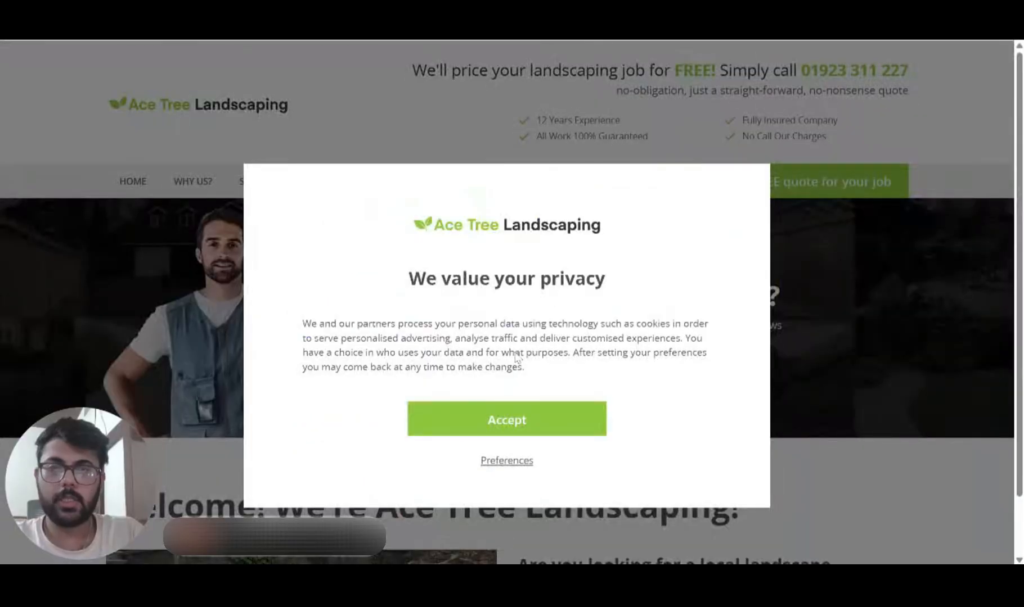
pyautogui.click(540, 415)
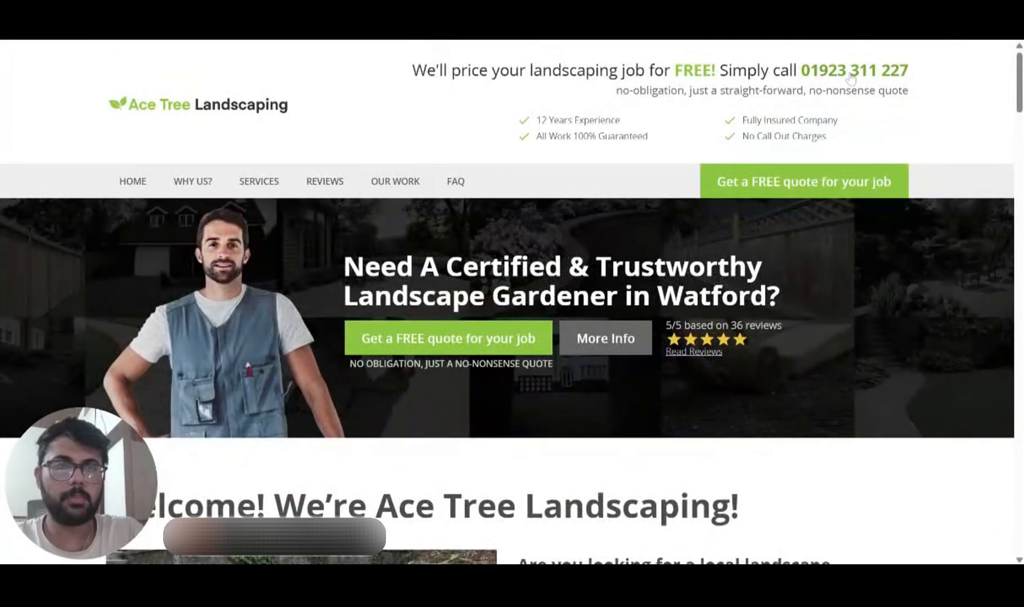
# - Highlight the experience, guarantee, insurance and call-out charge claims in the Ace Tree Landscaping header, and clear the selection
pyautogui.moveTo(520, 116); pyautogui.dragTo(840, 152)
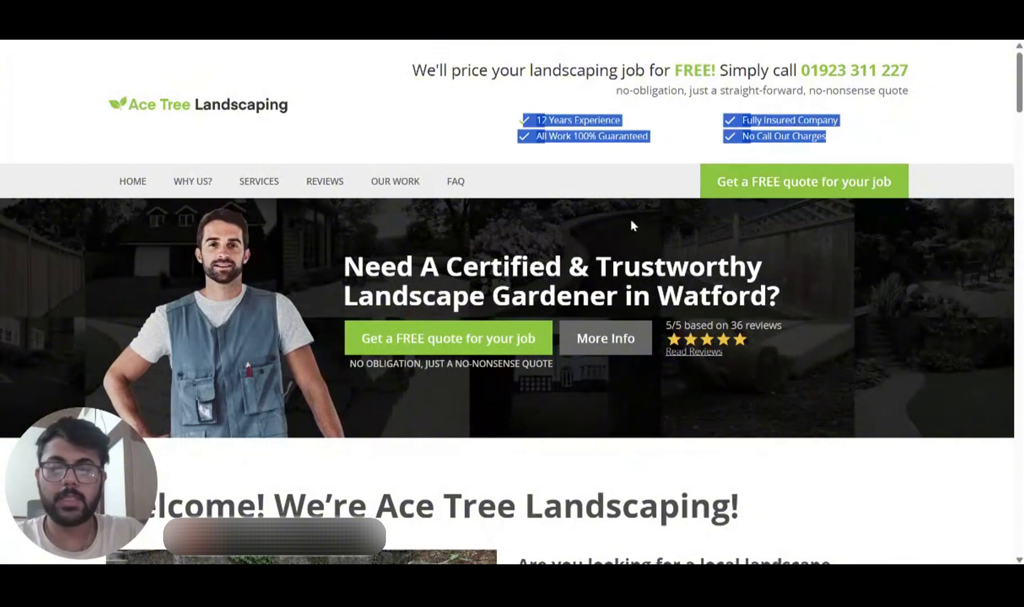
pyautogui.click(389, 120)
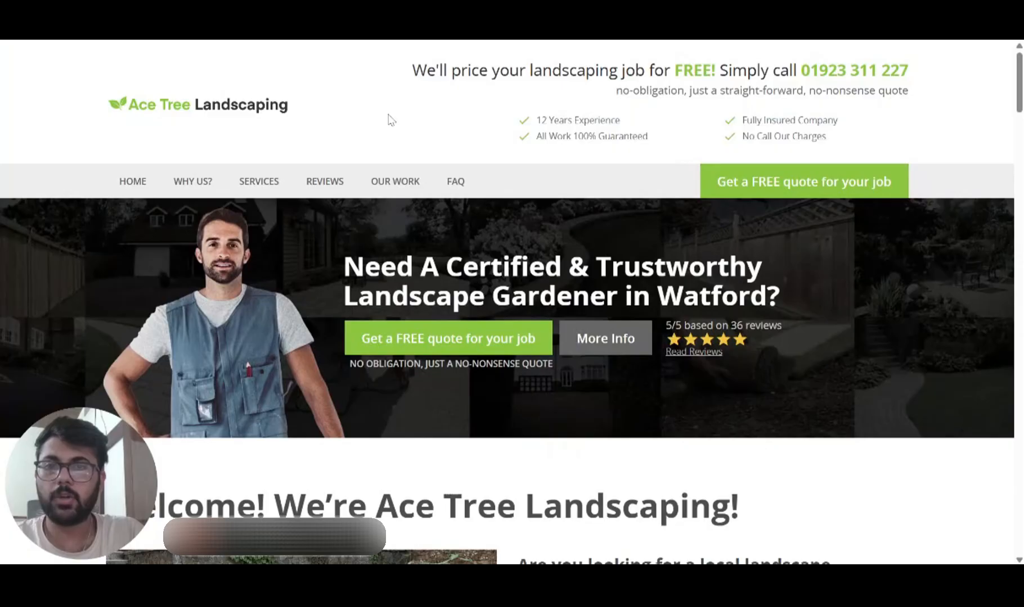
# - Examine the Ace Tree Landscaping page from the hero section through reasons, services, reviews, work samples and FAQ to the quote form
pyautogui.scroll(-3, 405, 186)
pyautogui.scroll(3, 454, 219)
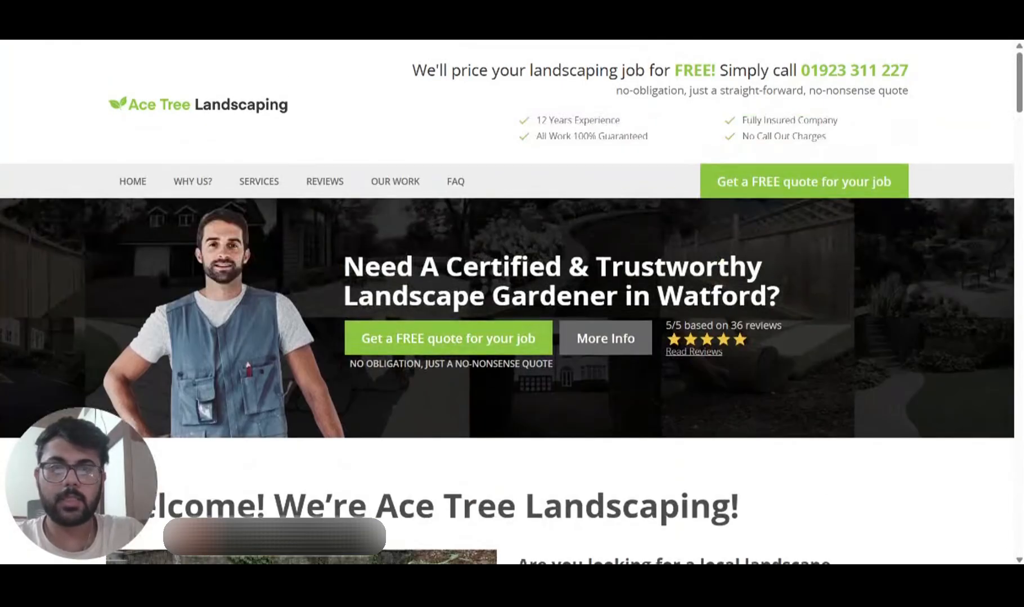
pyautogui.scroll(-2, 506, 337)
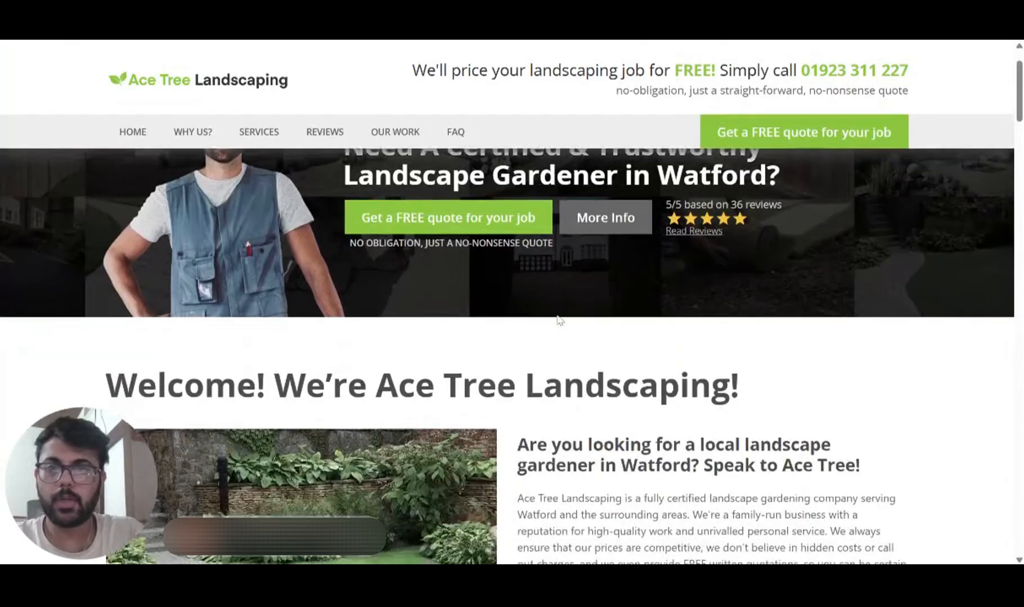
pyautogui.scroll(-5, 558, 320)
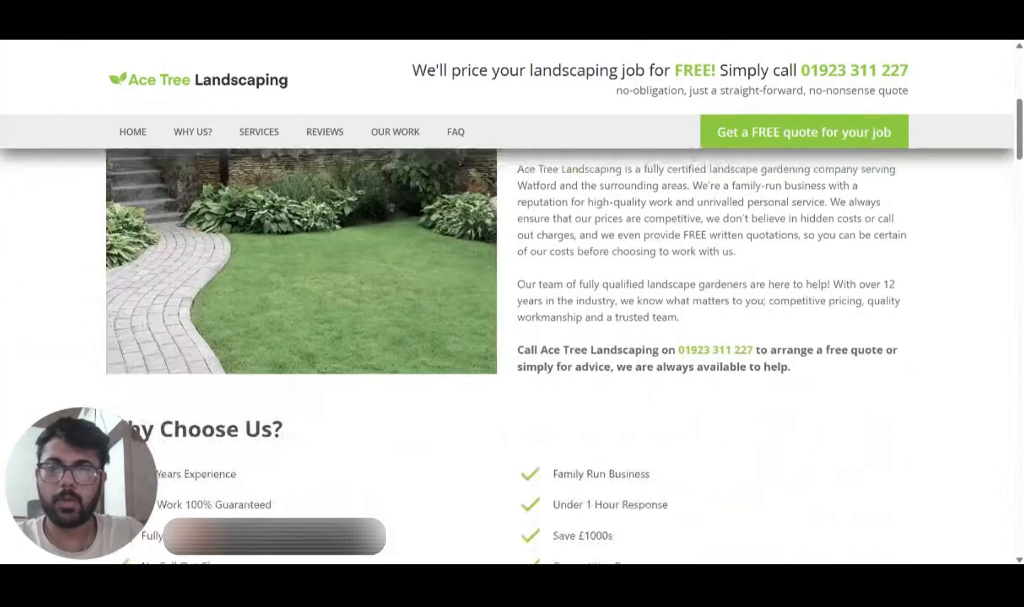
pyautogui.scroll(-3, 427, 326)
pyautogui.scroll(-4, 428, 326)
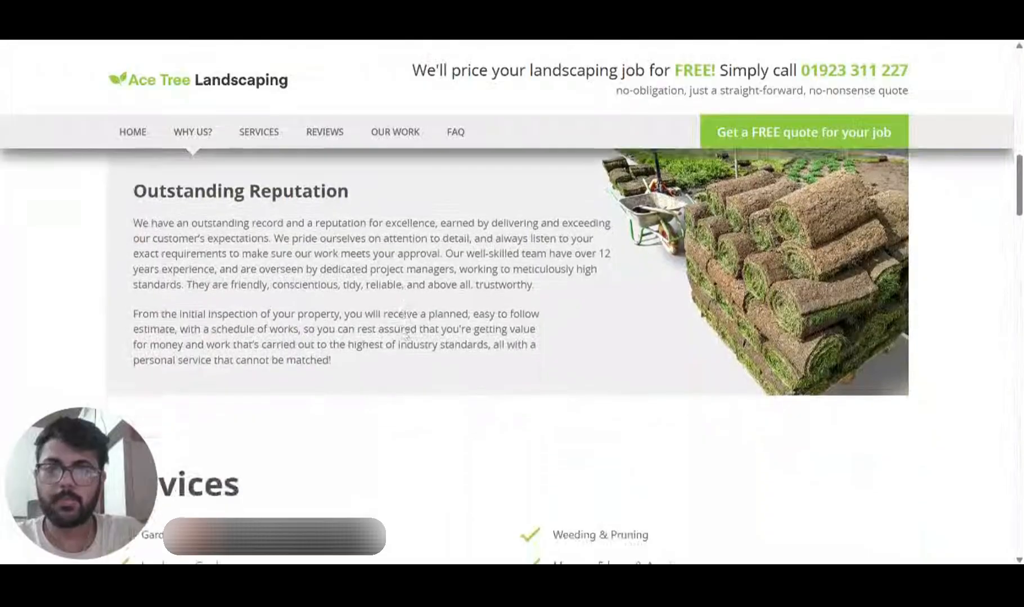
pyautogui.scroll(1, 403, 332)
pyautogui.scroll(-3, 281, 308)
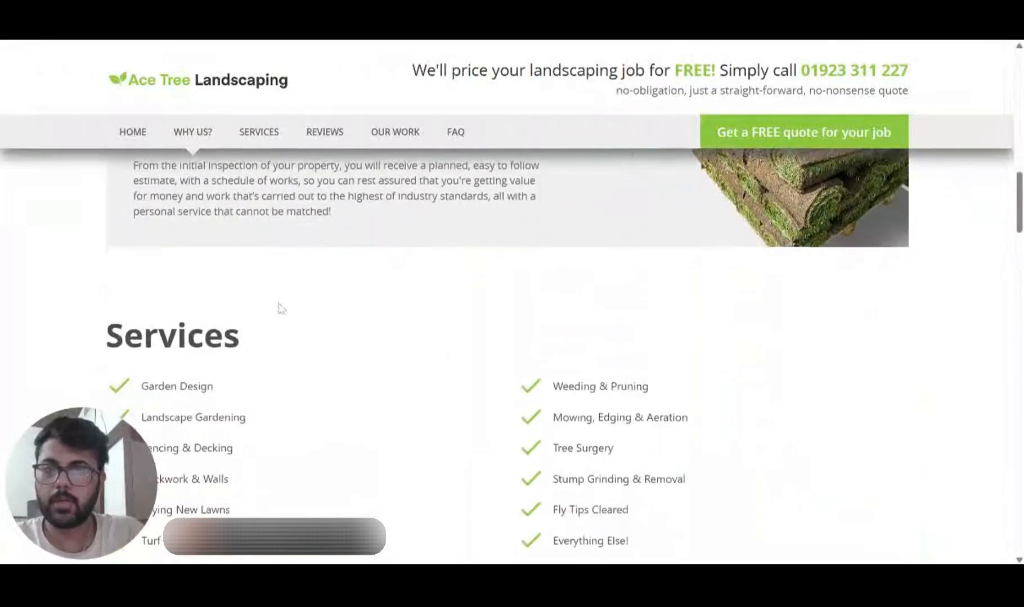
pyautogui.scroll(-6, 291, 383)
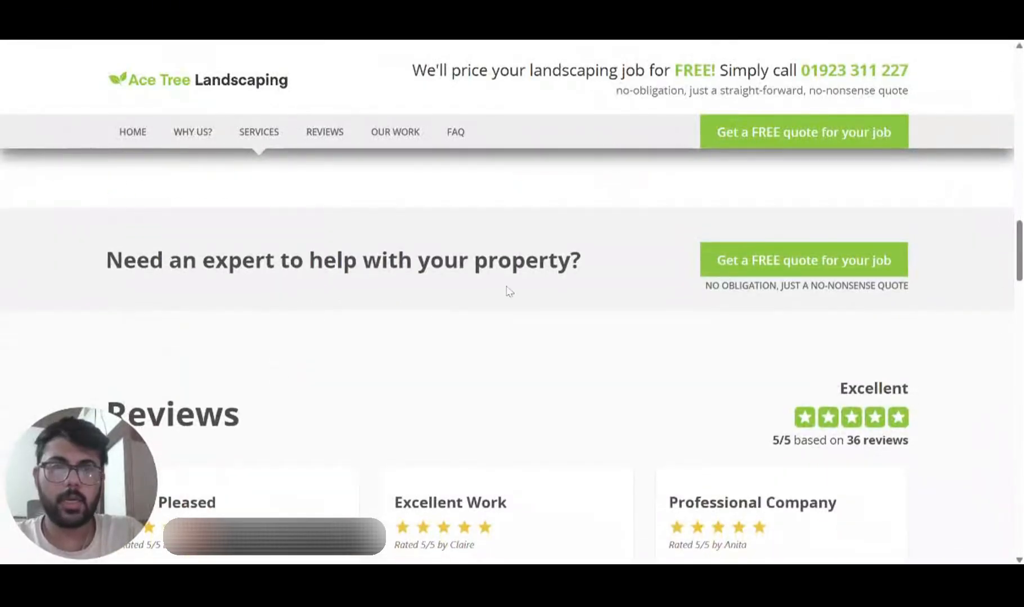
pyautogui.scroll(-4, 562, 290)
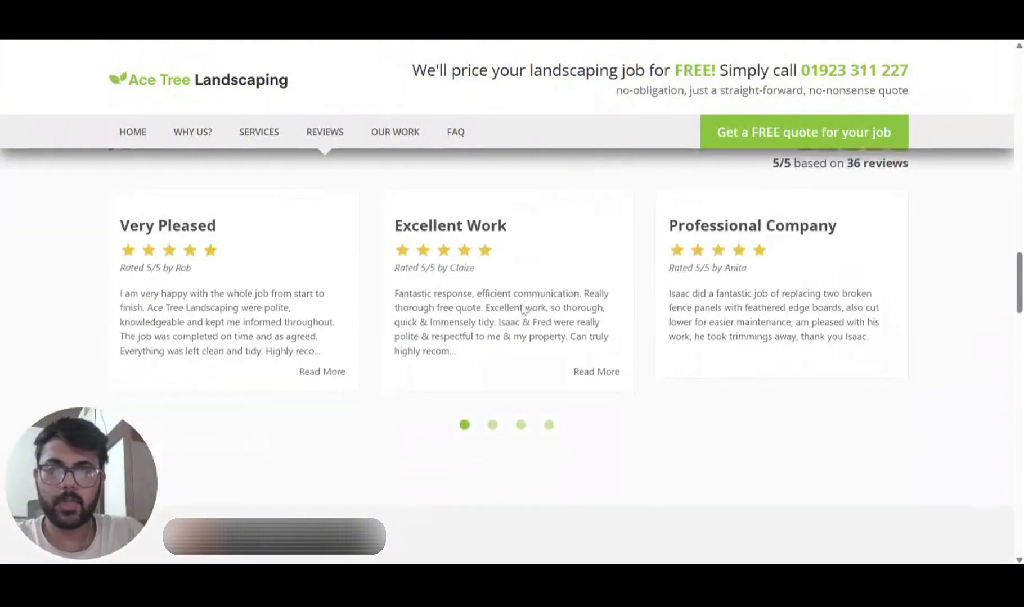
pyautogui.scroll(-9, 522, 308)
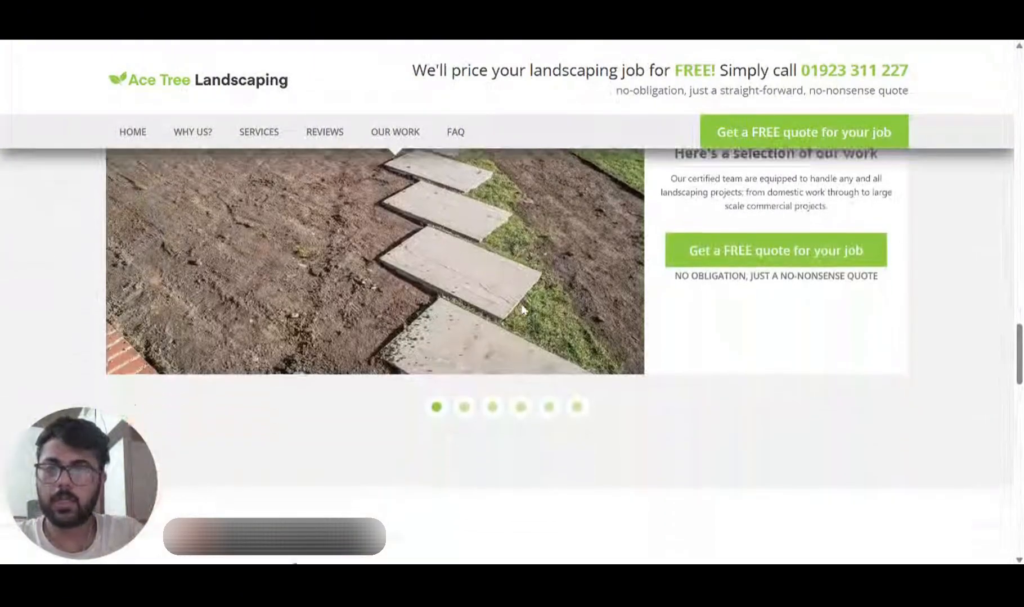
pyautogui.scroll(-10, 522, 308)
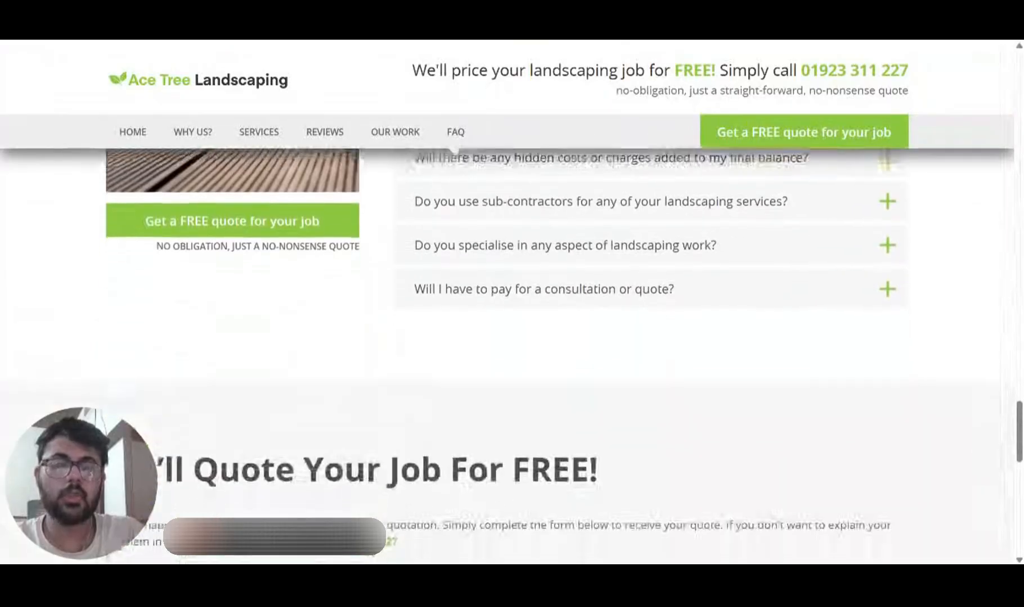
pyautogui.scroll(-10, 521, 308)
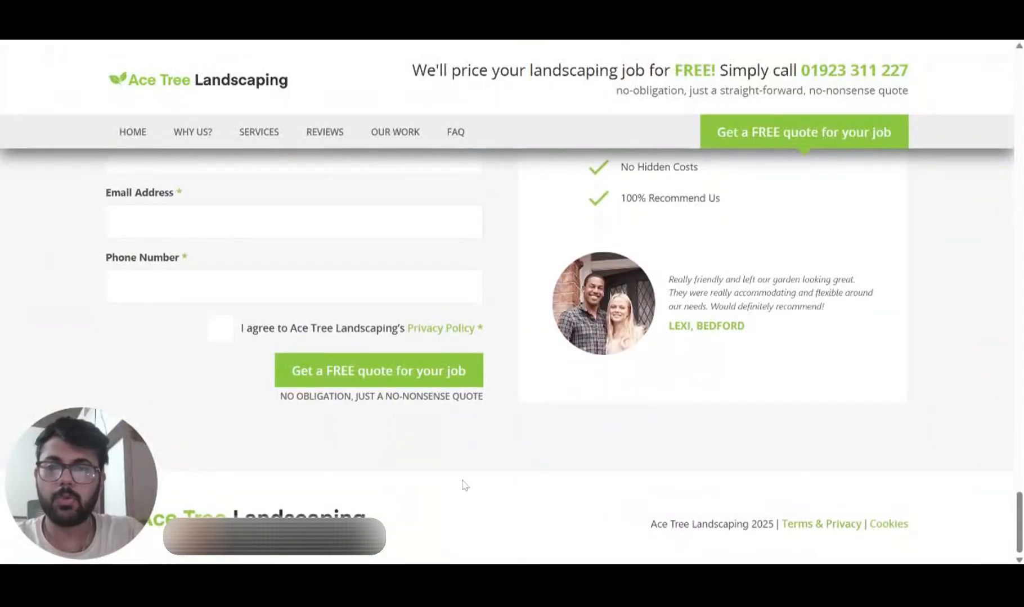
# - Review the fields of the free quote form and the trust points and testimonial beside it
pyautogui.scroll(4, 464, 484)
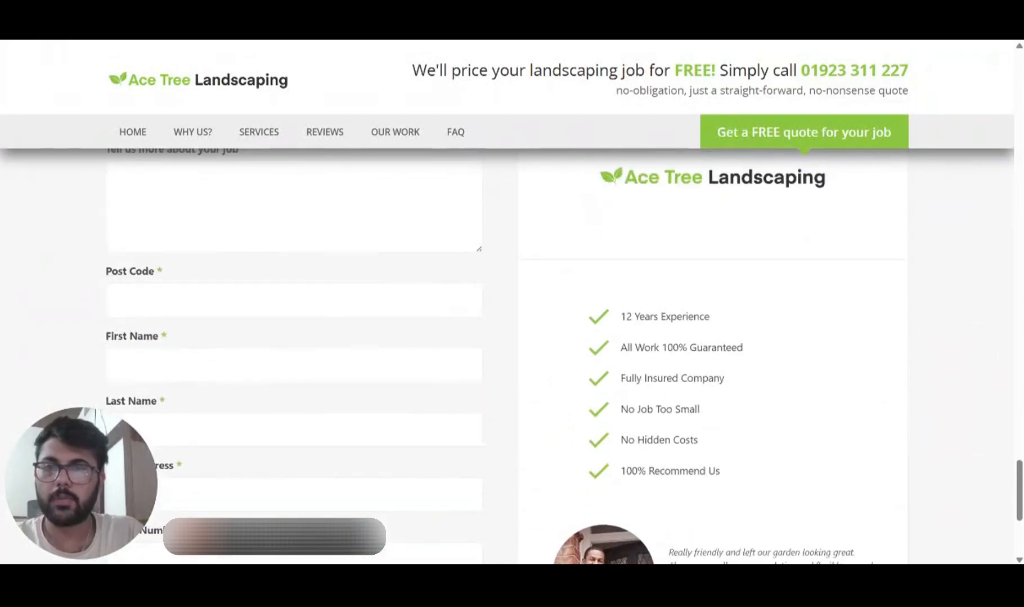
pyautogui.scroll(4, 315, 325)
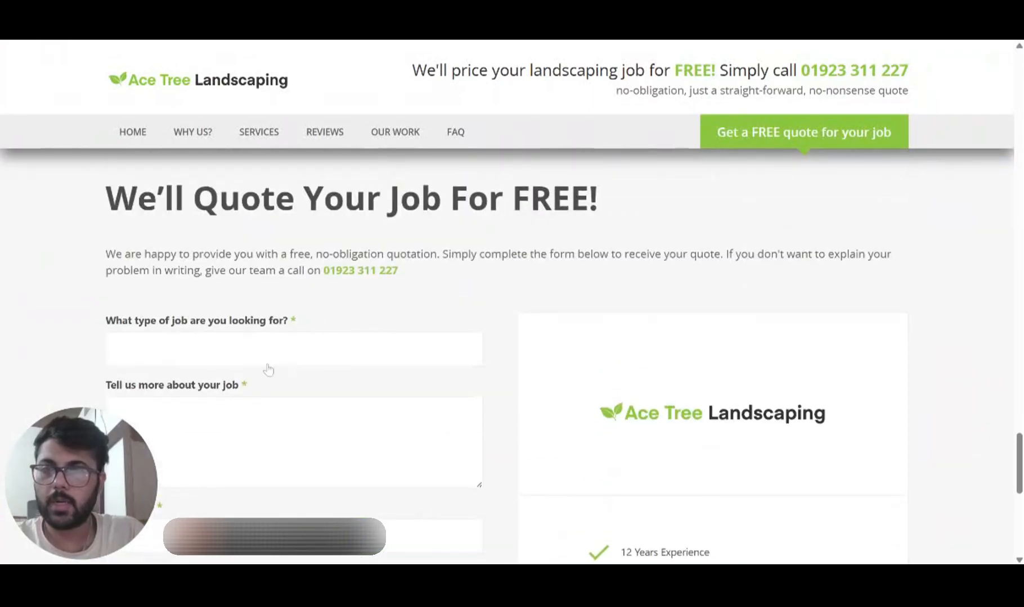
pyautogui.scroll(-2, 268, 369)
pyautogui.scroll(-5, 269, 369)
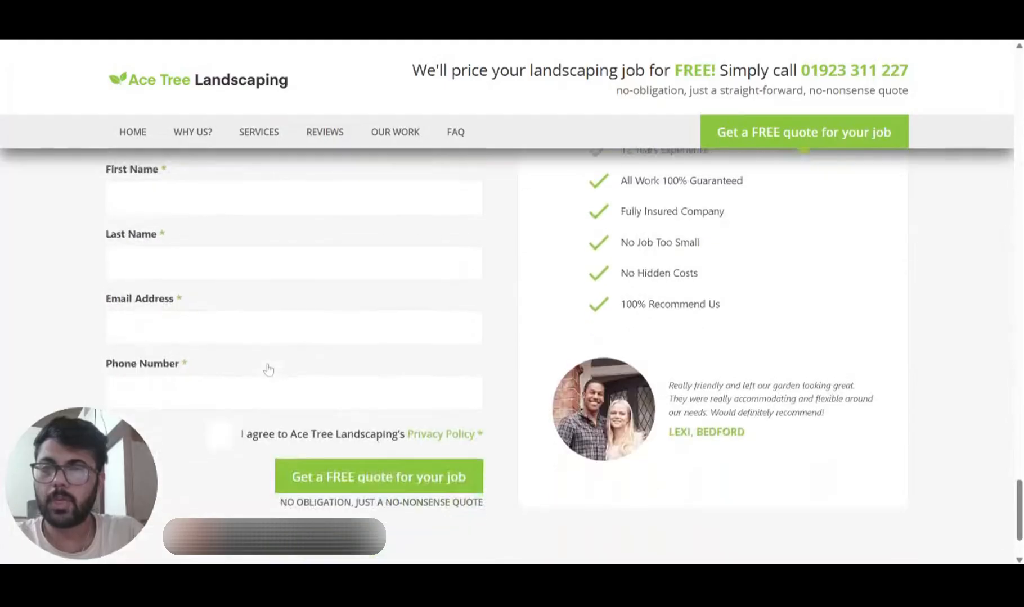
# - Expand and collapse the FAQ answer about where the company is based and what areas it covers
pyautogui.scroll(12, 337, 347)
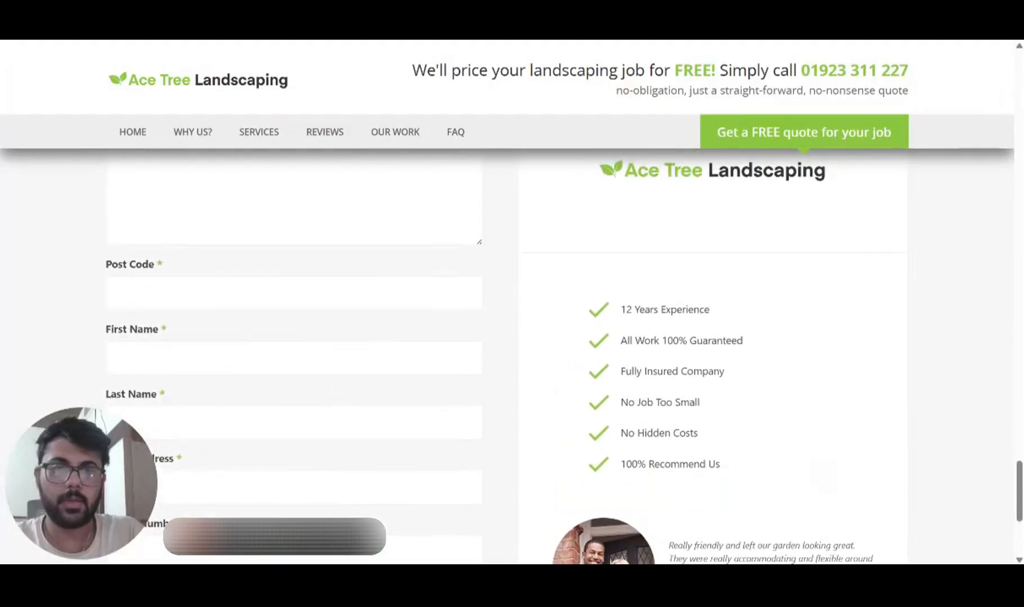
pyautogui.scroll(3, 669, 366)
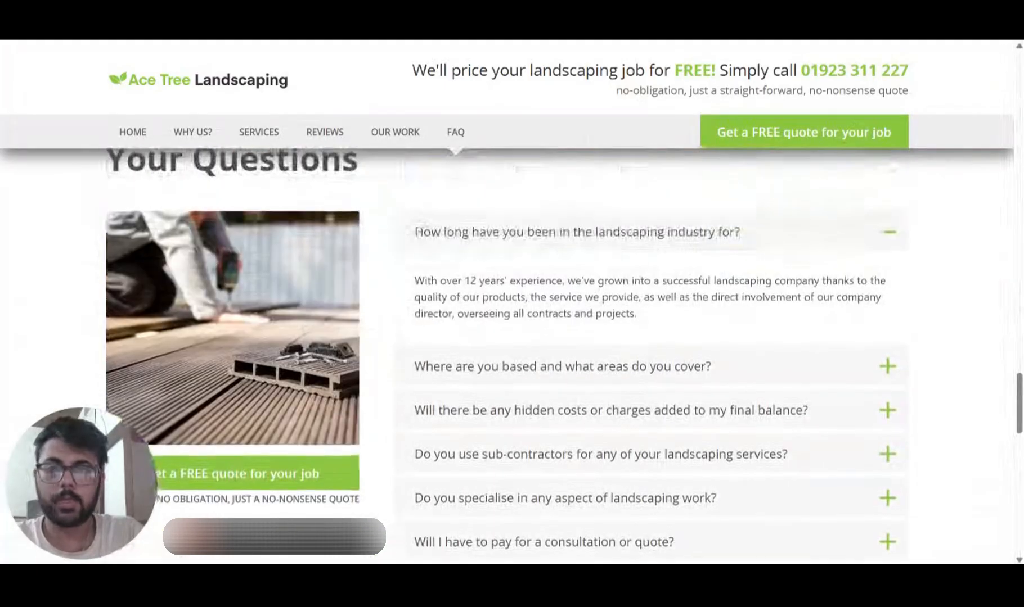
pyautogui.click(671, 367)
pyautogui.click(618, 284)
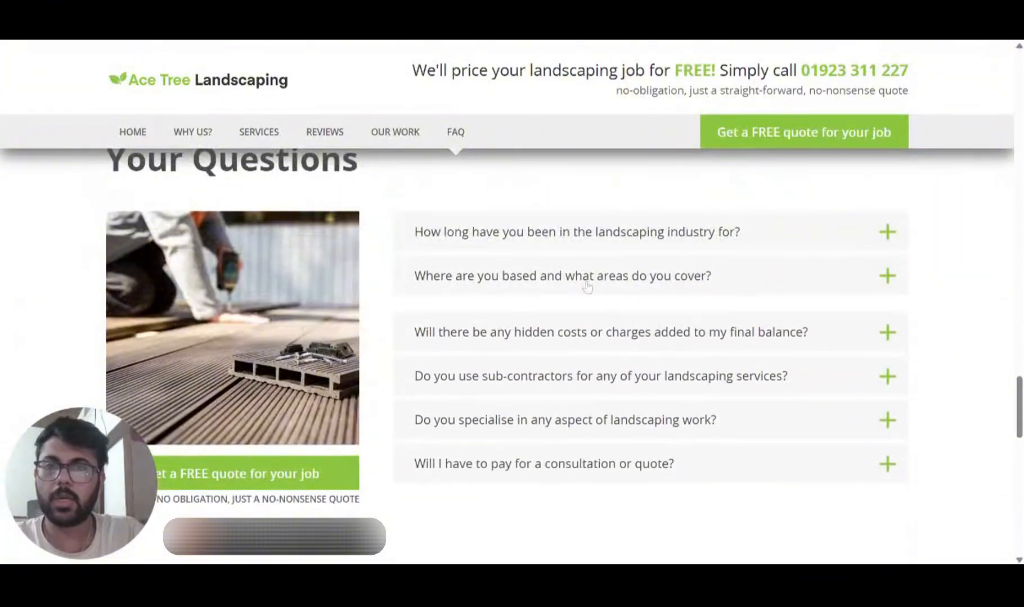
# - Jump to the Services section of the Ace Tree page and review the services list and customer reviews
pyautogui.scroll(5, 587, 285)
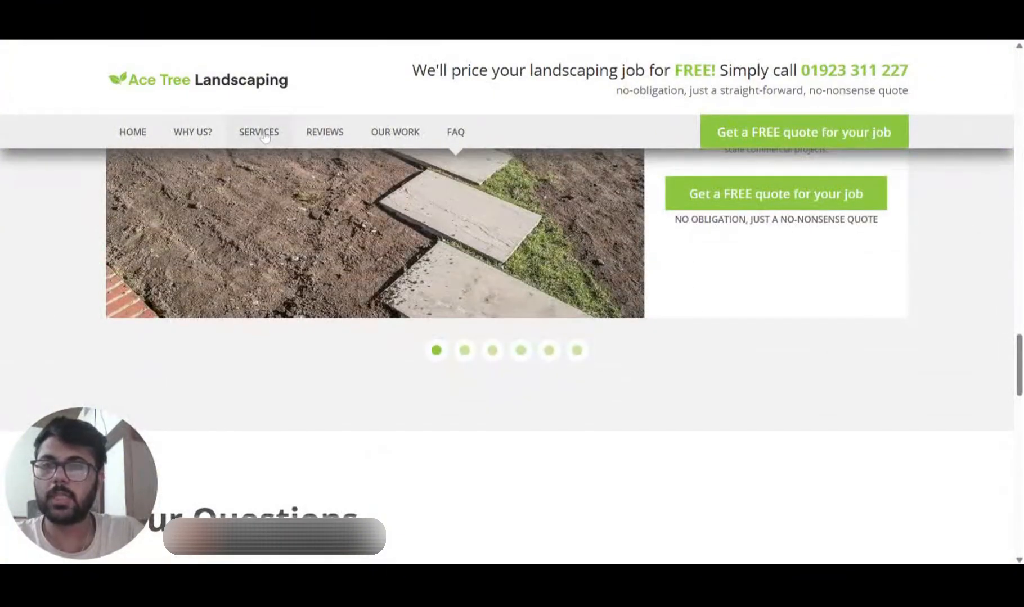
pyautogui.click(264, 138)
pyautogui.scroll(-3, 328, 261)
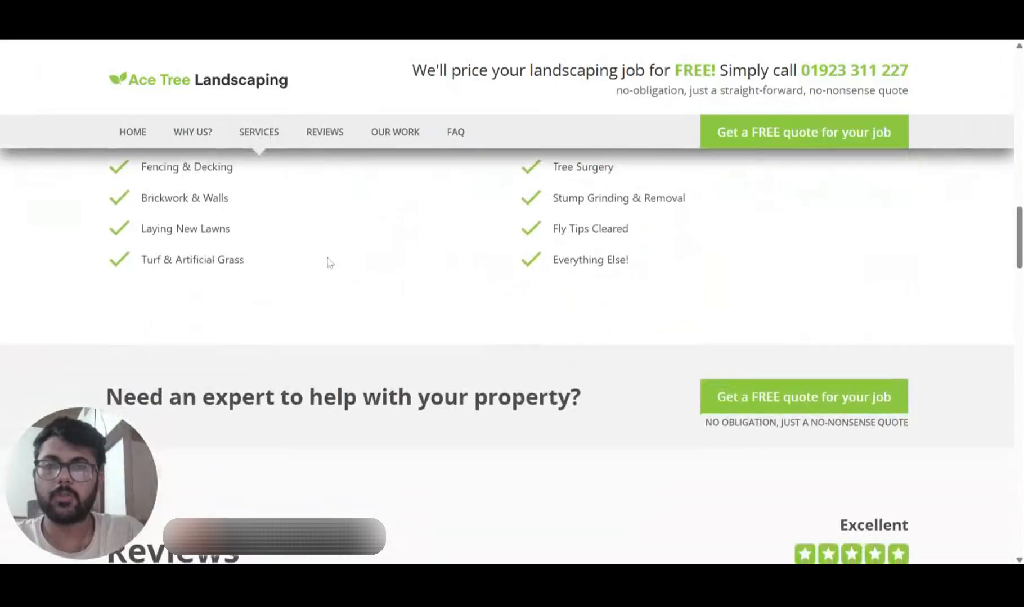
pyautogui.scroll(-6, 330, 262)
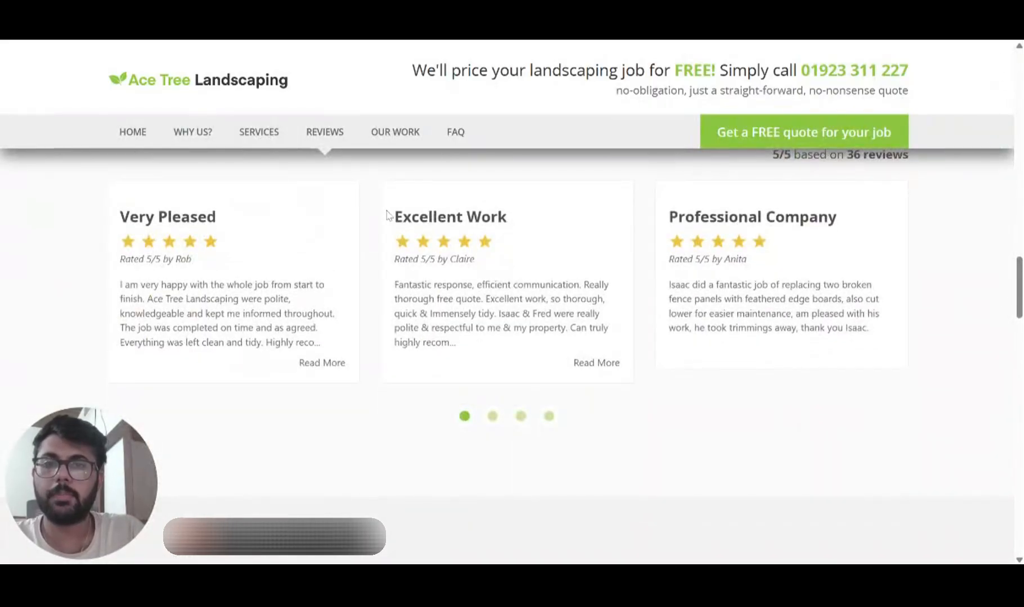
pyautogui.scroll(-5, 416, 267)
pyautogui.scroll(10, 416, 267)
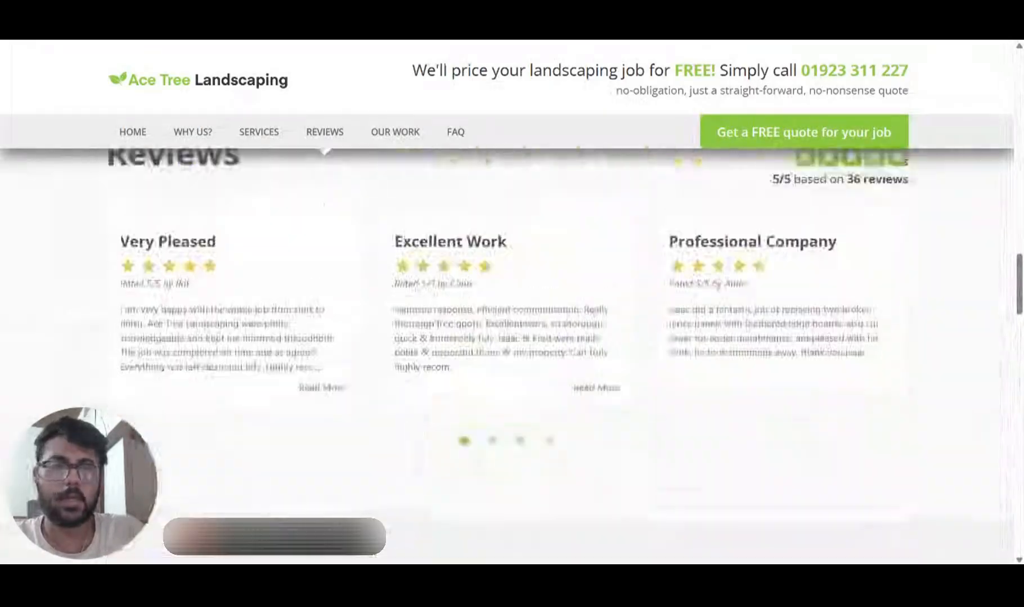
pyautogui.scroll(8, 416, 267)
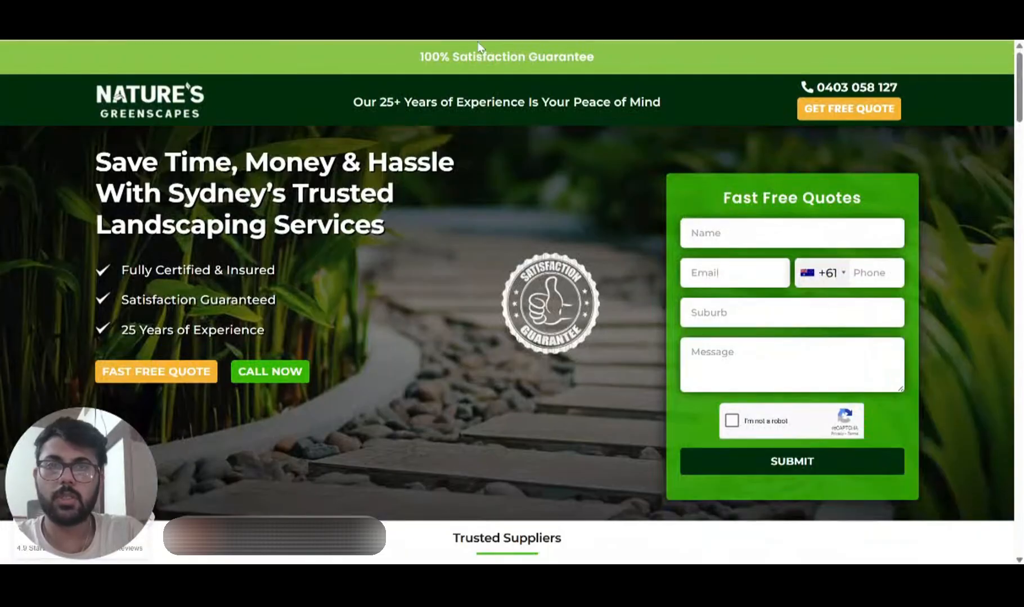
# - Highlight part of the guarantee banner and headline and the three trust points on the Nature's Greenscapes page, and clear the selection
pyautogui.doubleClick(489, 57)
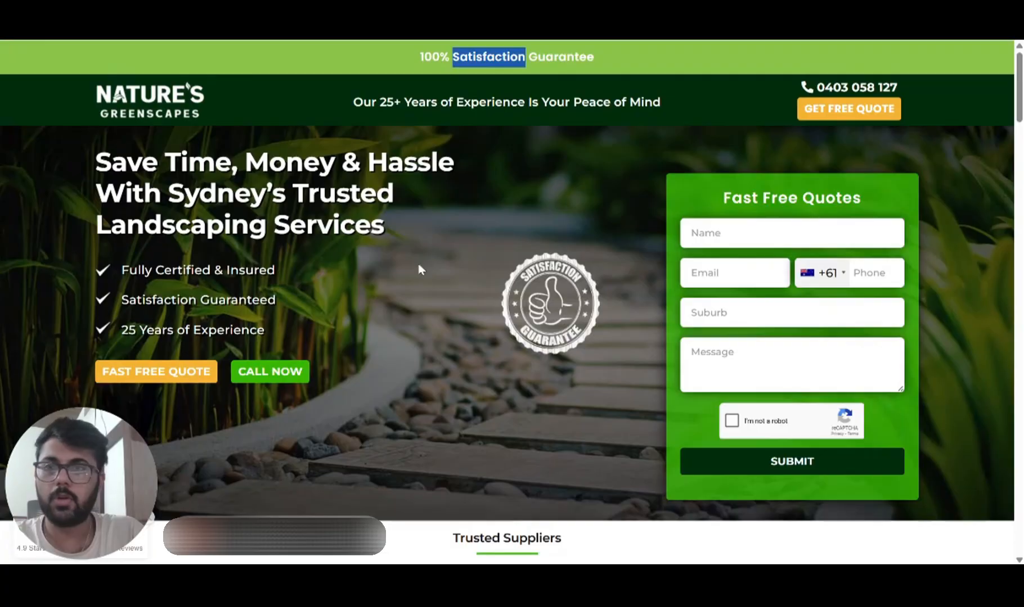
pyautogui.doubleClick(241, 163)
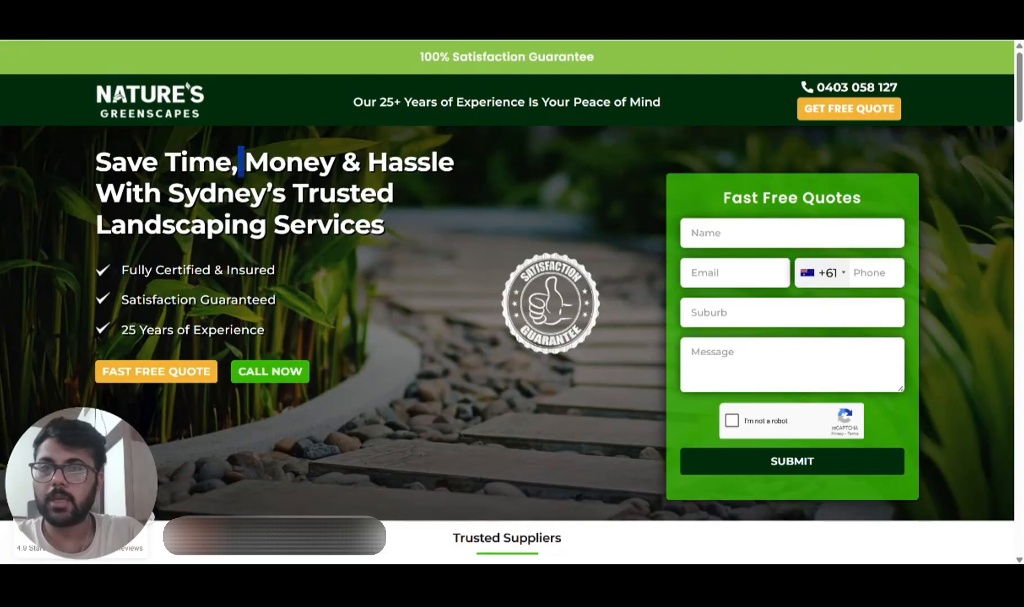
pyautogui.scroll(-1, 275, 319)
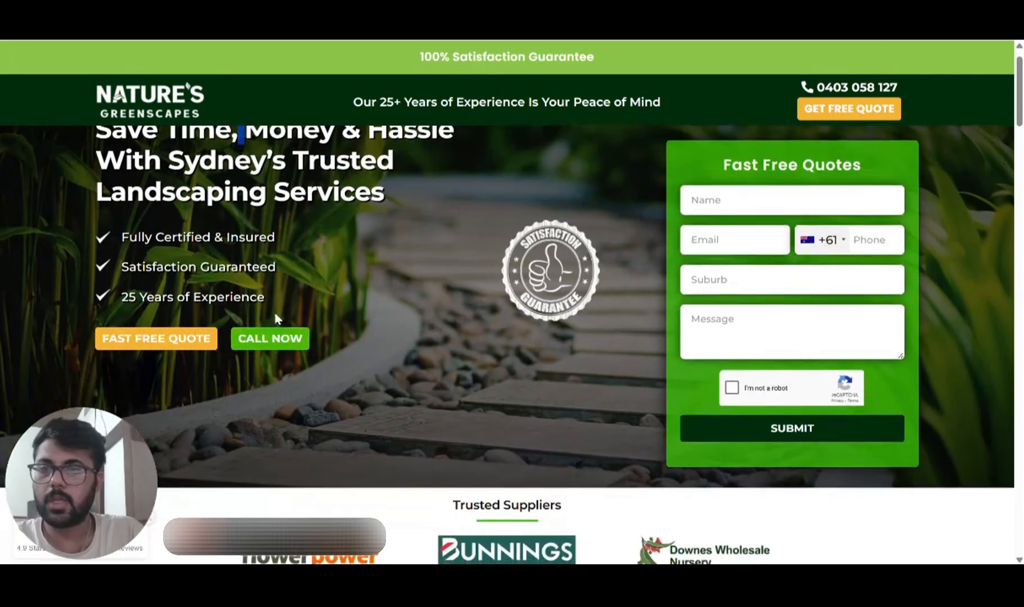
pyautogui.moveTo(275, 305); pyautogui.dragTo(121, 244)
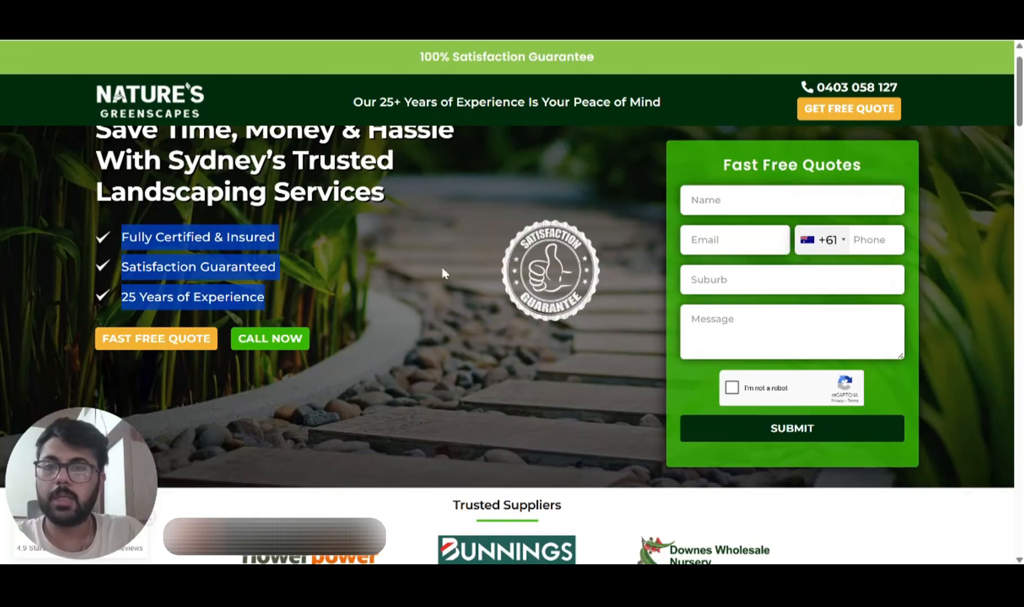
pyautogui.click(398, 304)
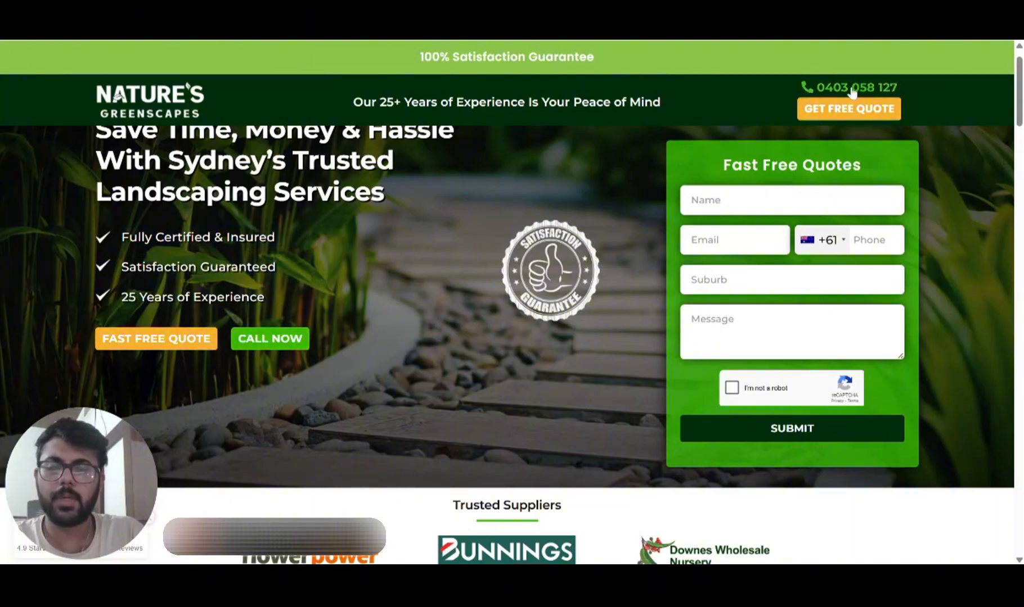
# - Open the Fast Free Quote page of Nature's Greenscapes and return to the landing page's hero section
pyautogui.click(170, 344)
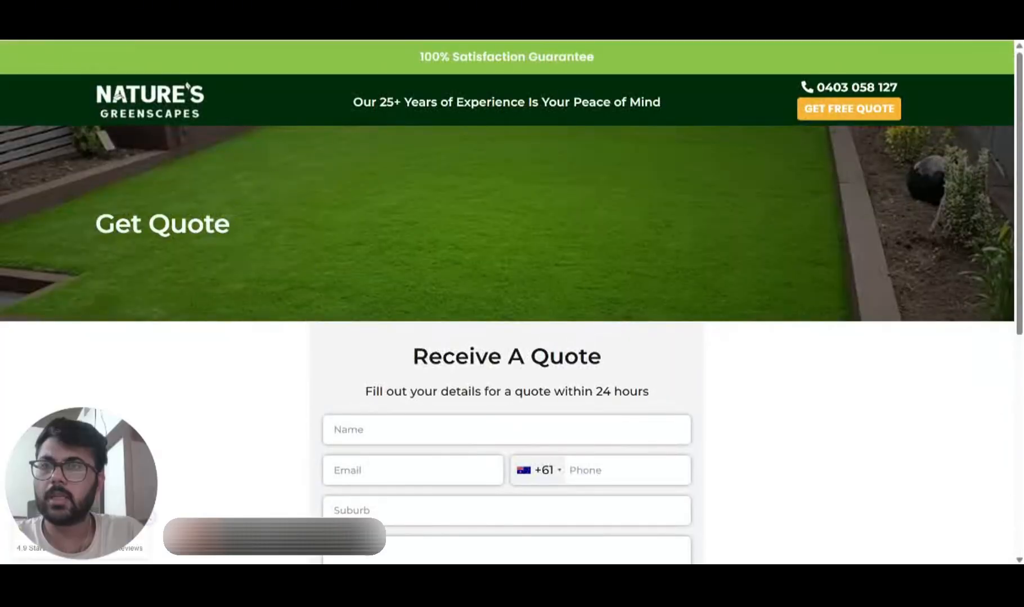
pyautogui.hotkey('alt', 'Left')
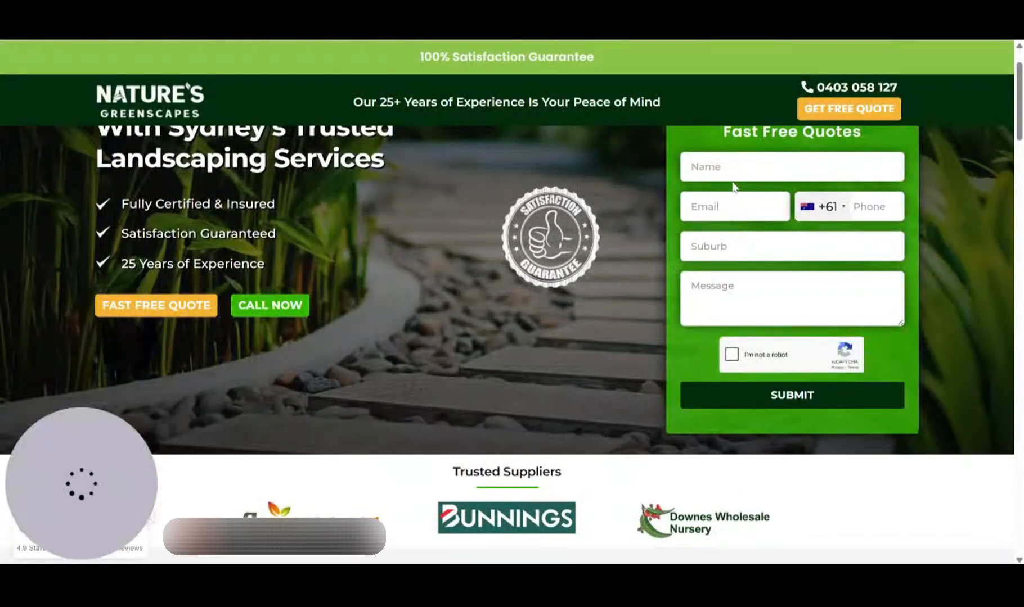
pyautogui.scroll(1, 733, 188)
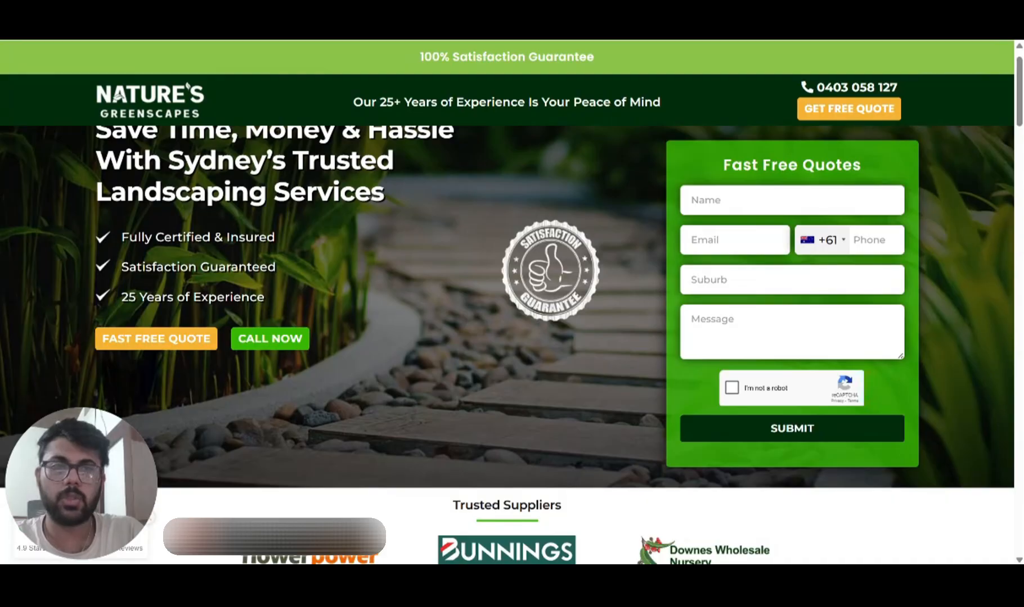
# - Examine the trusted suppliers, testimonials, company introduction and service offerings on the Nature's Greenscapes landing page
pyautogui.scroll(-5, 538, 202)
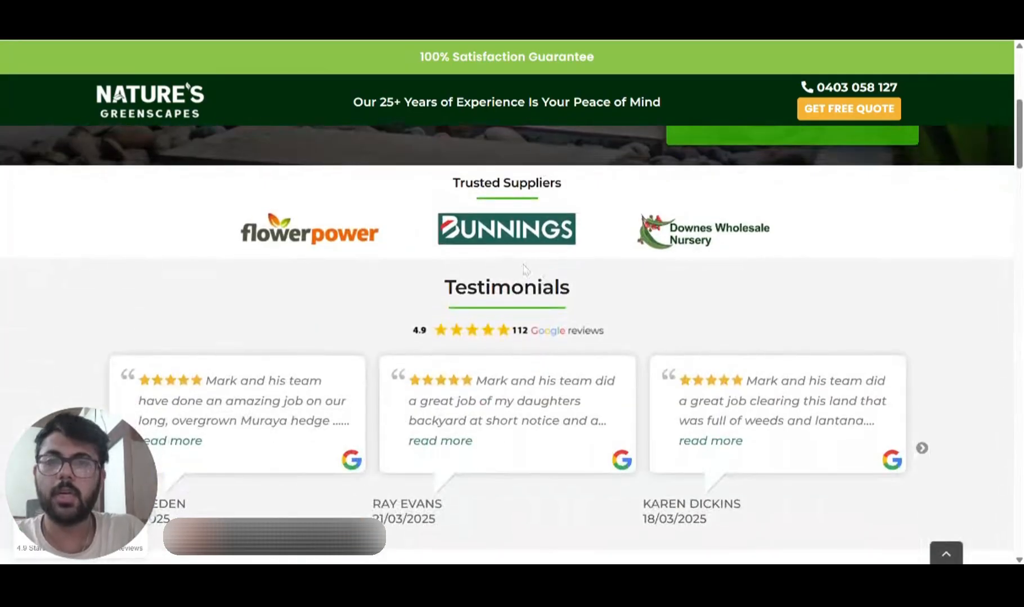
pyautogui.scroll(-4, 477, 248)
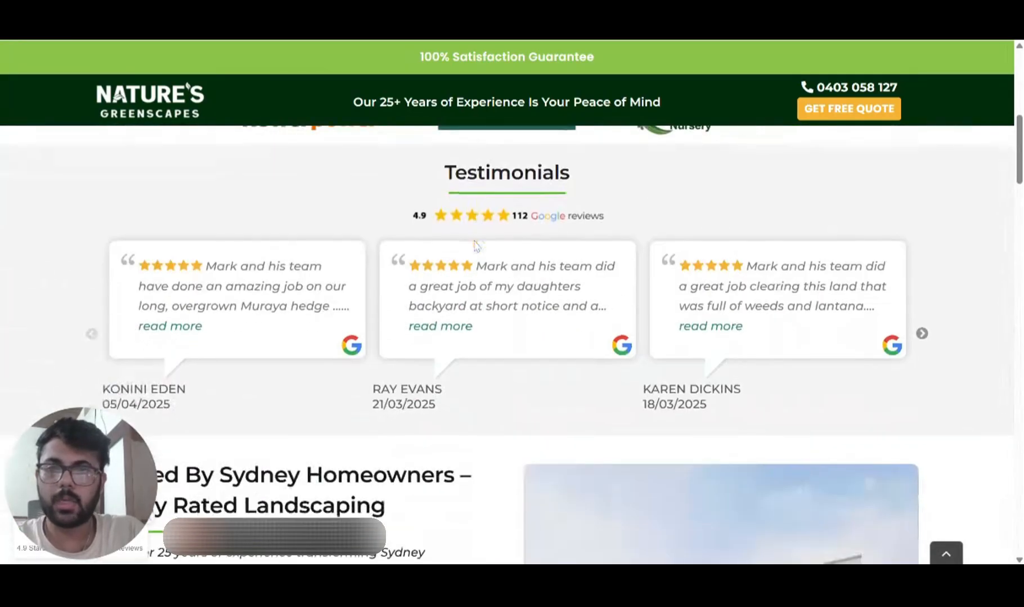
pyautogui.scroll(-3, 456, 326)
pyautogui.scroll(-1, 485, 357)
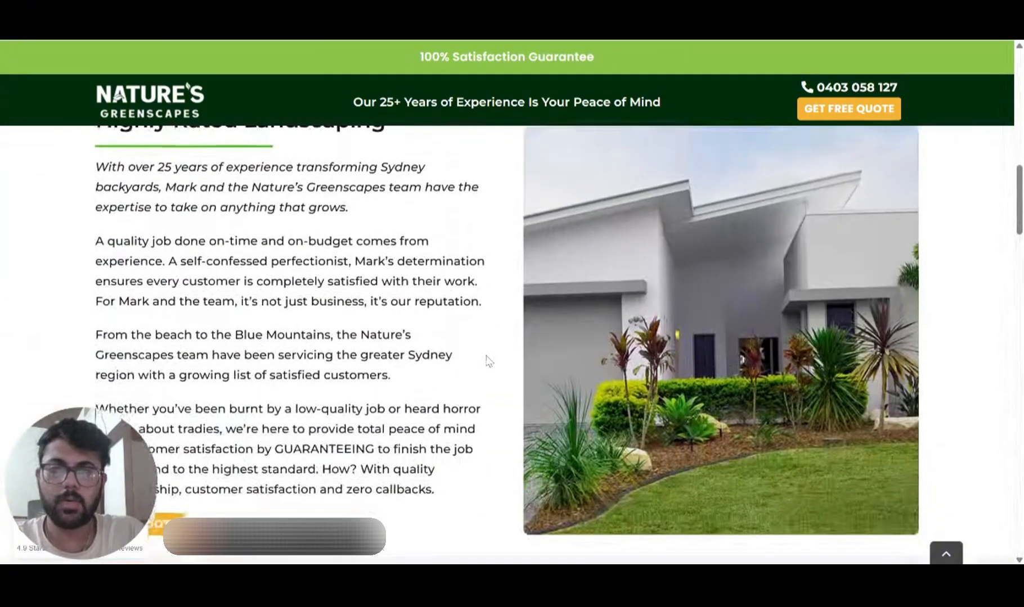
pyautogui.scroll(1, 326, 268)
pyautogui.scroll(-4, 417, 263)
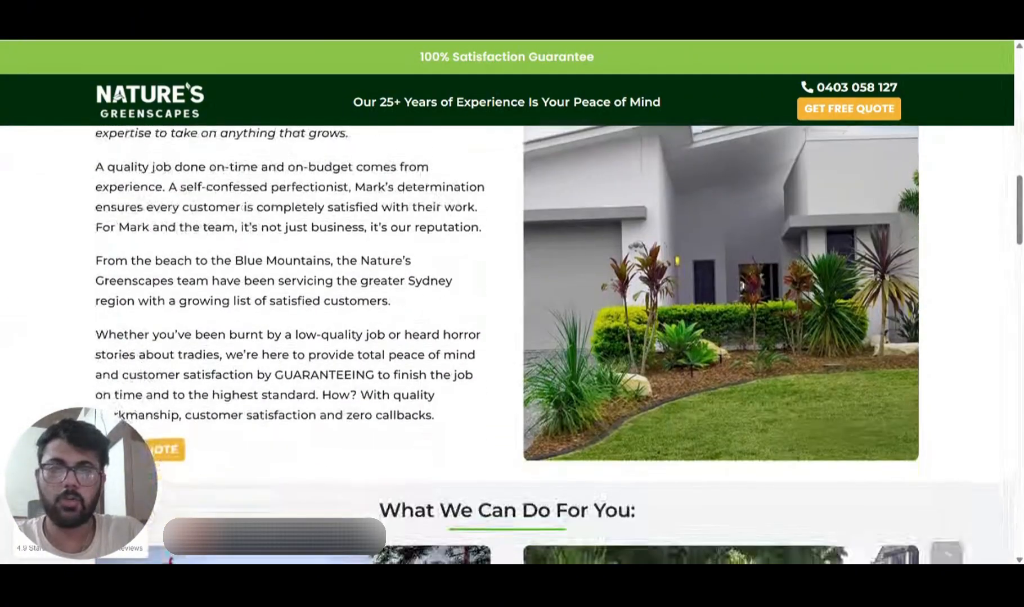
pyautogui.scroll(-4, 451, 304)
pyautogui.scroll(-3, 452, 304)
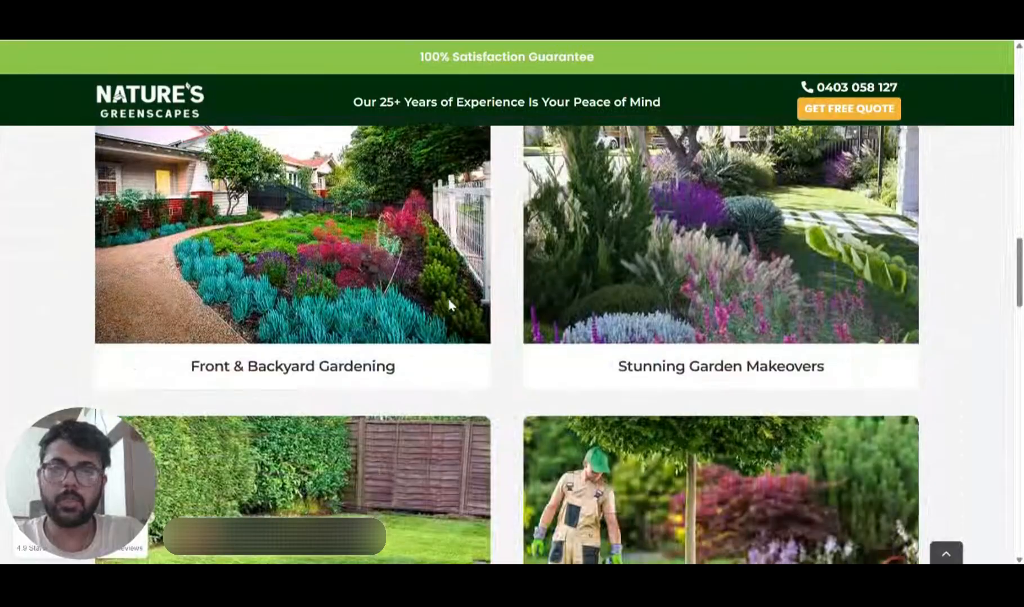
pyautogui.scroll(-4, 404, 330)
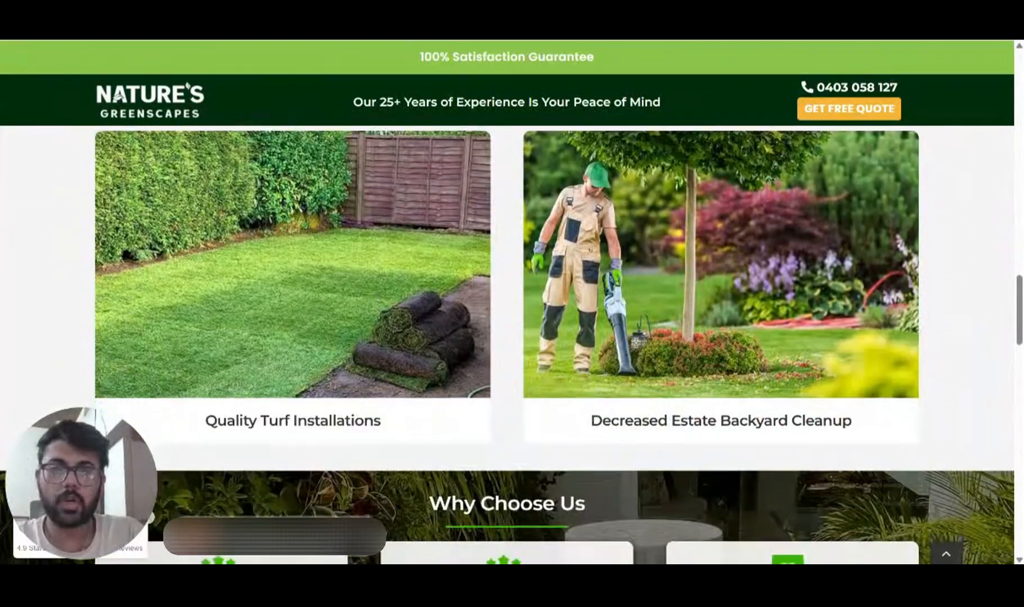
# - Examine the Why Choose Us points, finished projects, quote form and footer contact details on the Nature's Greenscapes landing page
pyautogui.scroll(-5, 405, 330)
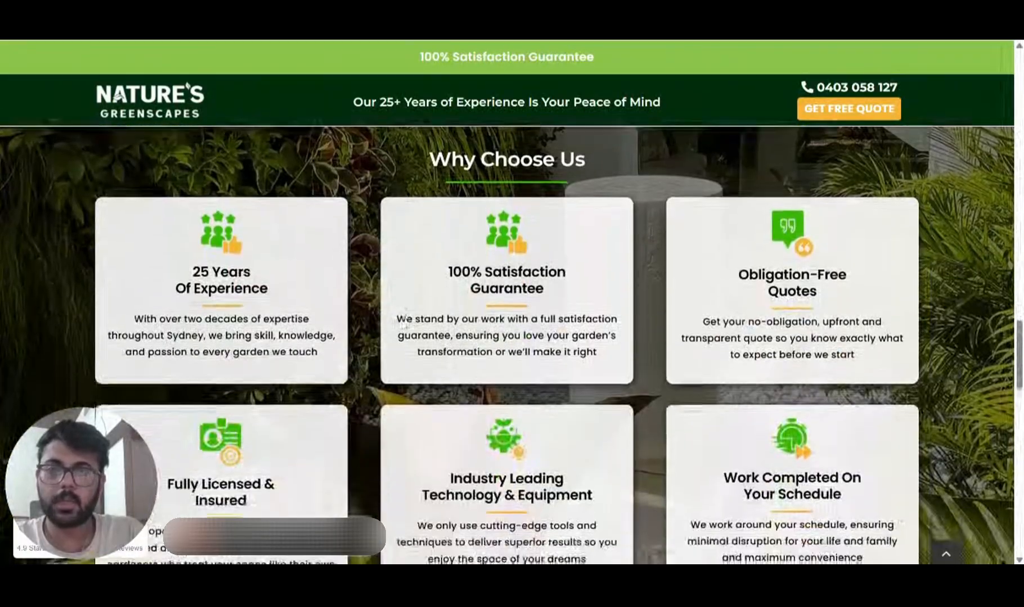
pyautogui.scroll(-3, 476, 400)
pyautogui.scroll(-5, 476, 400)
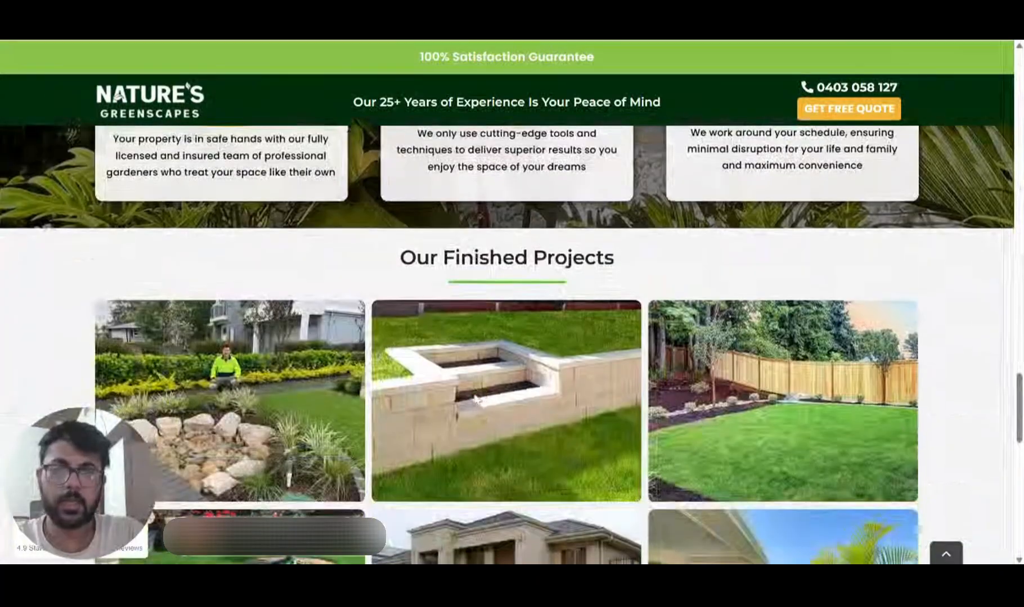
pyautogui.scroll(-10, 475, 400)
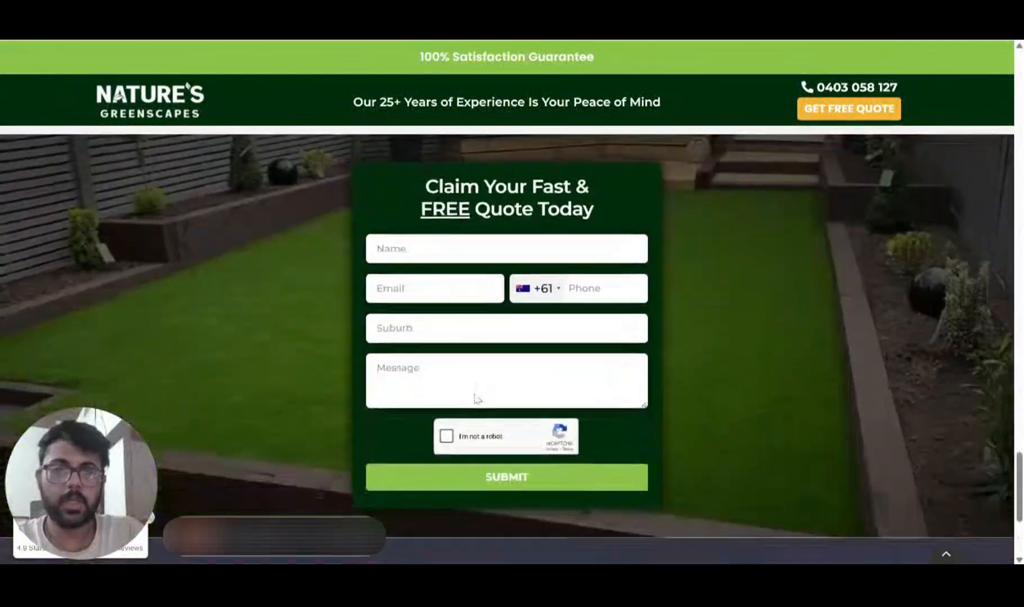
pyautogui.scroll(-2, 475, 400)
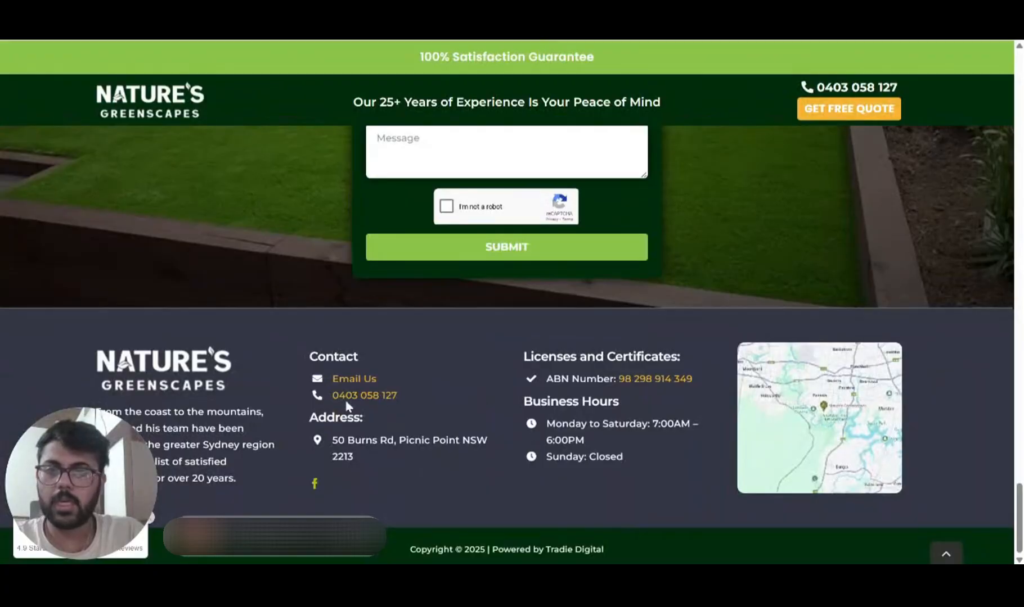
pyautogui.scroll(1, 512, 339)
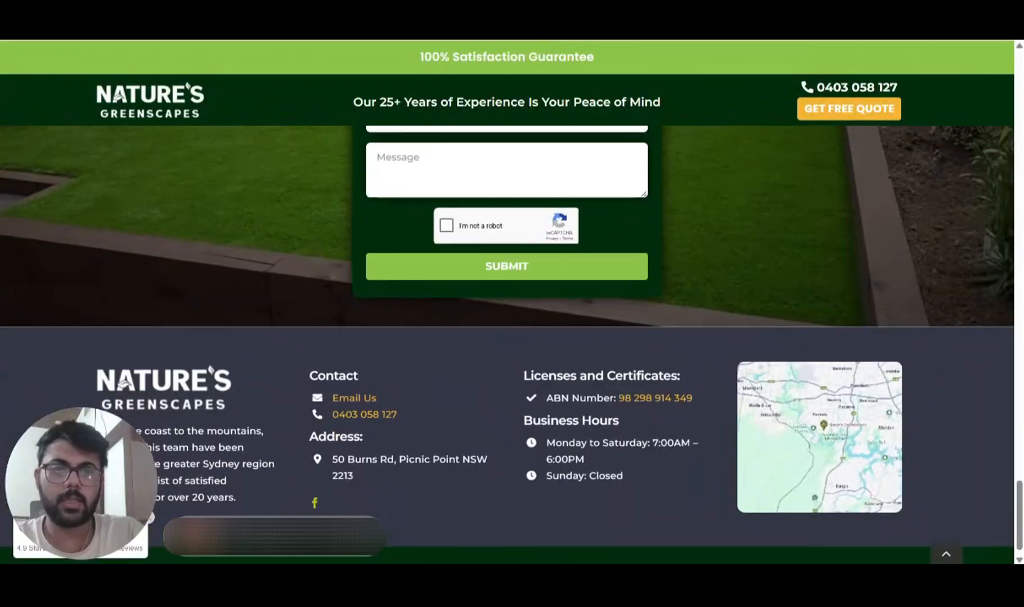
pyautogui.scroll(20, 541, 286)
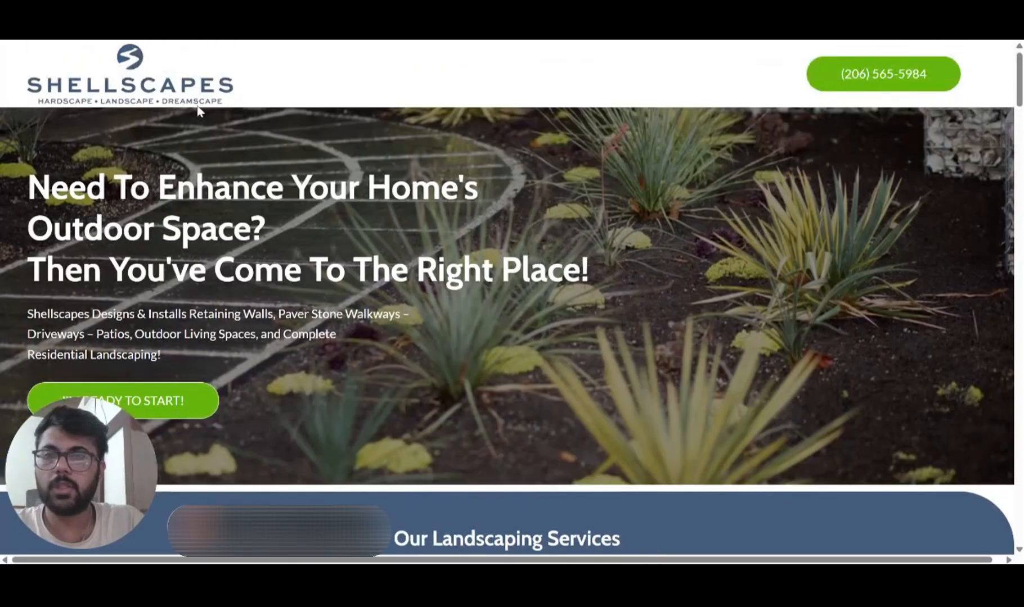
# - Examine the Shellscapes landing page's hero section, phone call to action, services list and four customer benefits
pyautogui.scroll(-1, 232, 153)
pyautogui.scroll(1, 232, 153)
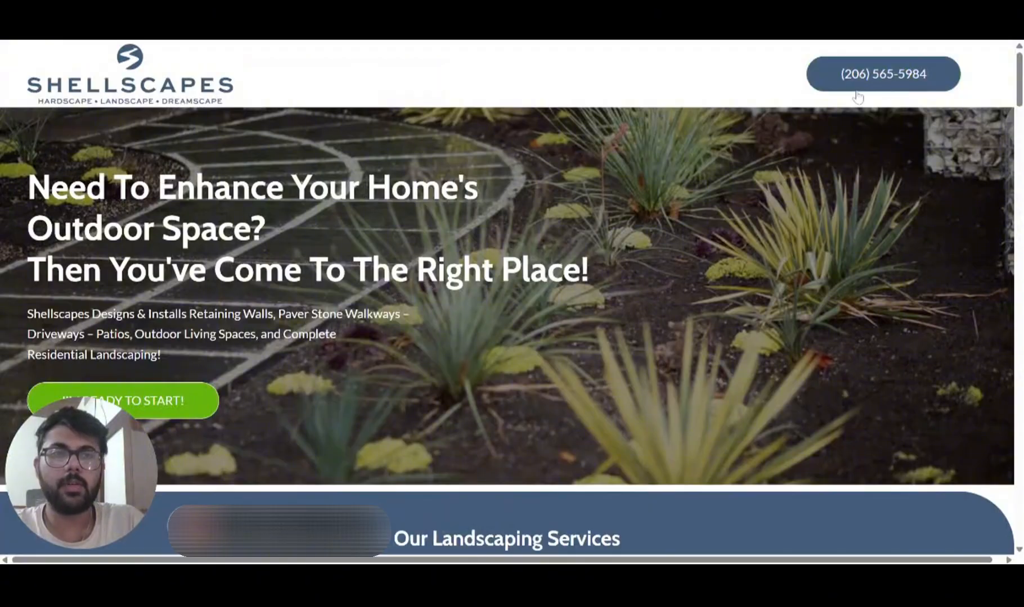
pyautogui.scroll(-2, 192, 370)
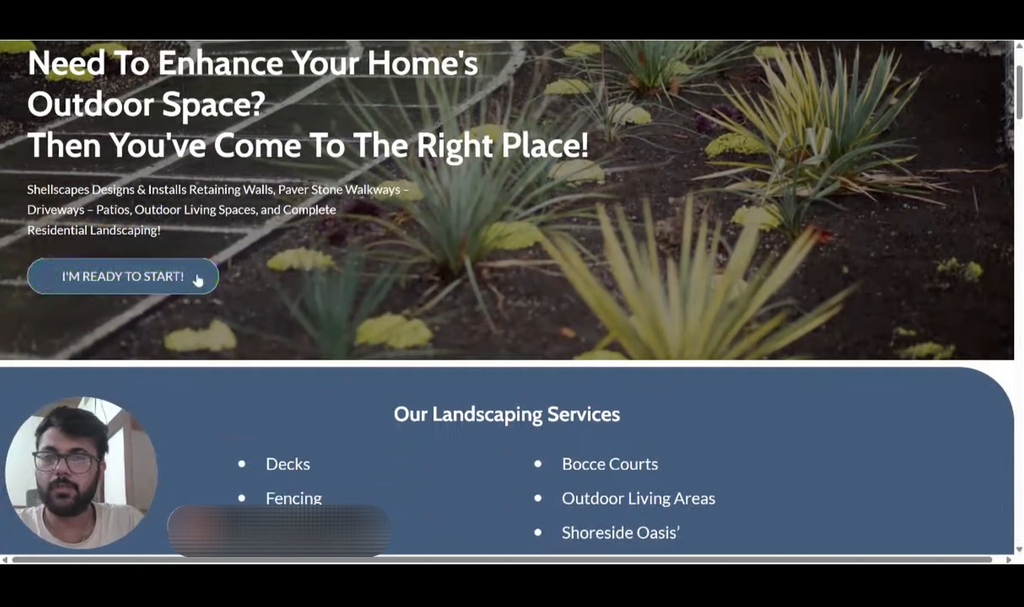
pyautogui.scroll(-3, 394, 358)
pyautogui.scroll(-10, 394, 359)
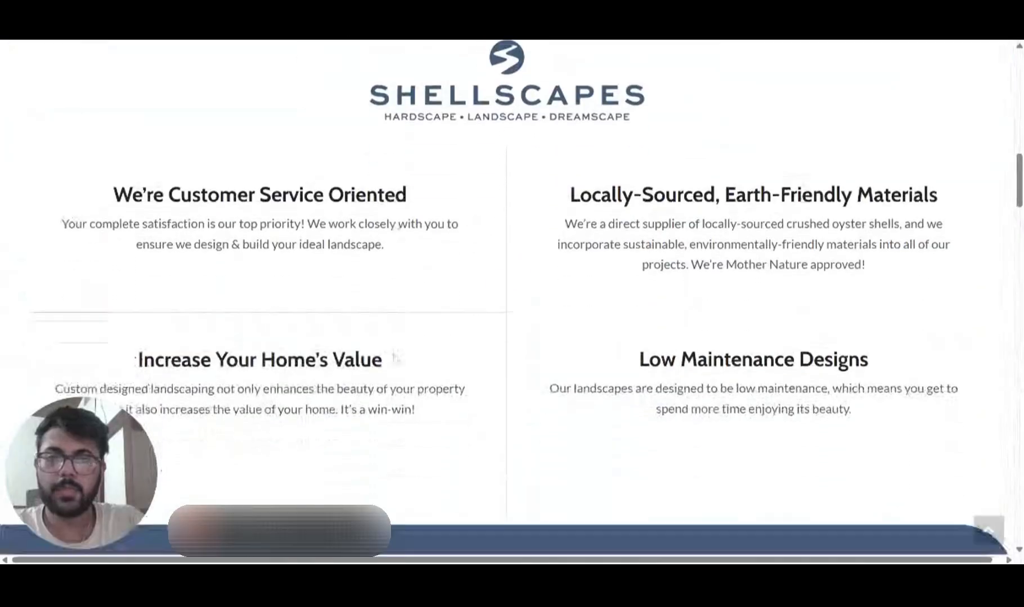
pyautogui.scroll(4, 394, 356)
pyautogui.scroll(-7, 394, 356)
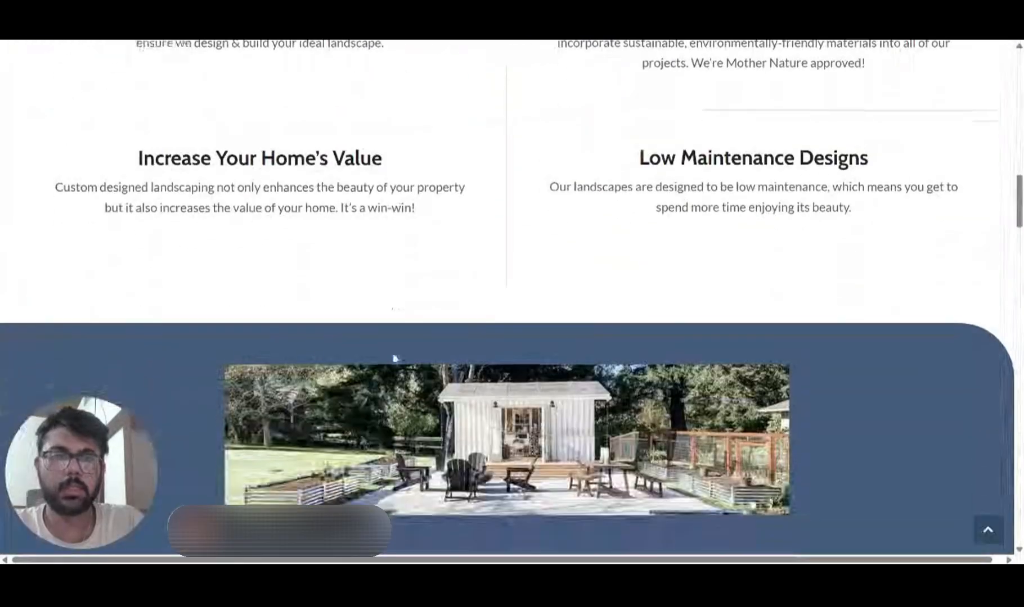
# - Examine the fields of the Shellscapes free design consultation form, from contact details and project type to the referral source question
pyautogui.scroll(-8, 380, 491)
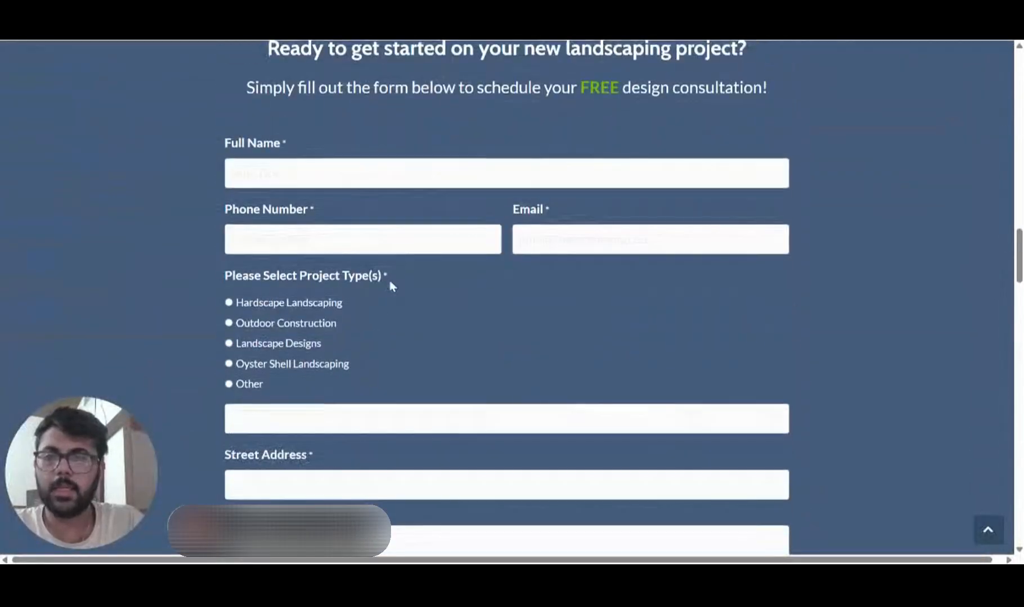
pyautogui.scroll(-2, 392, 283)
pyautogui.scroll(-2, 392, 283)
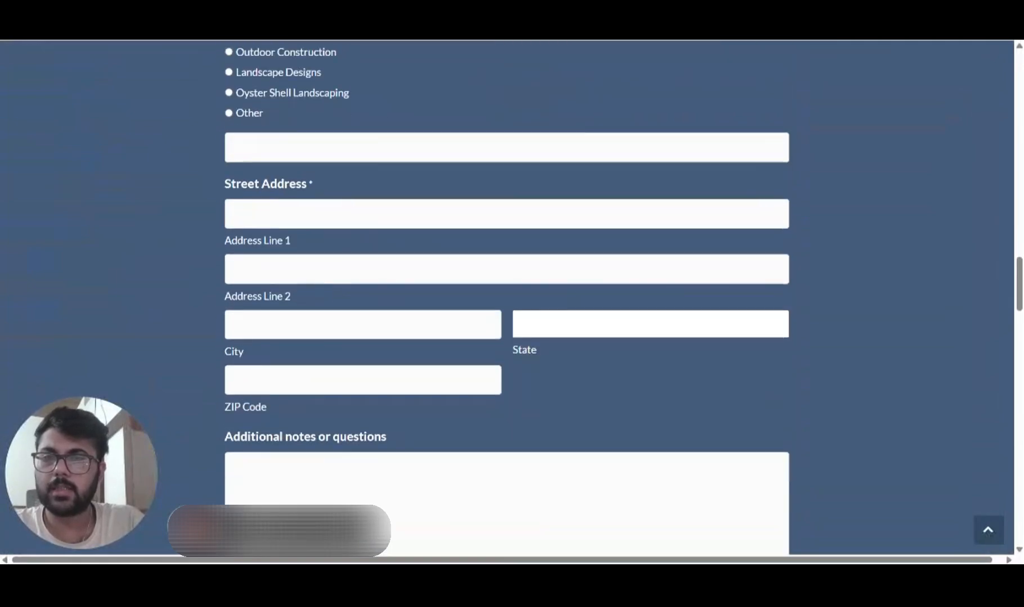
pyautogui.scroll(6, 506, 298)
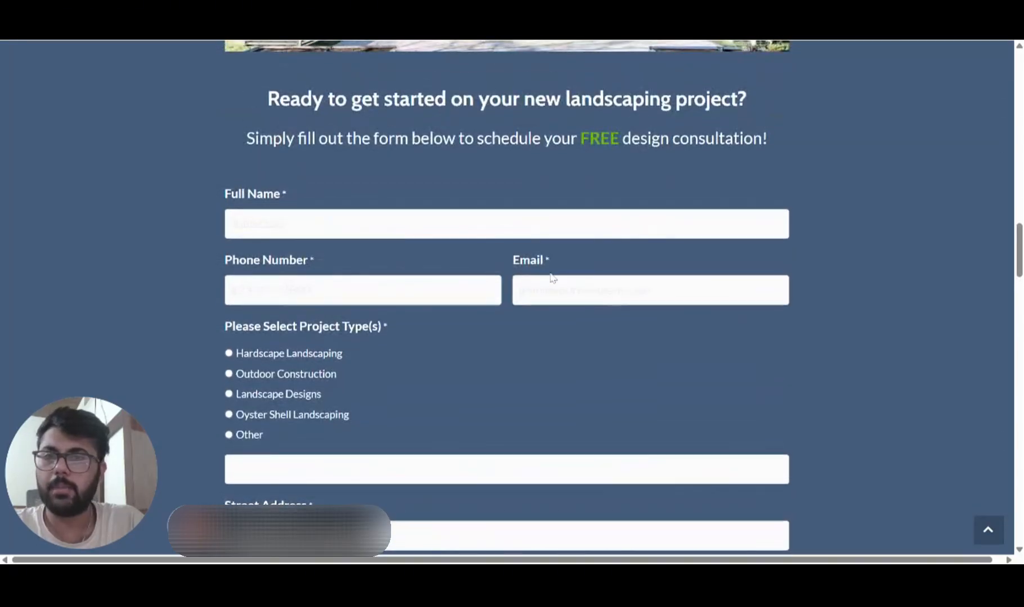
pyautogui.scroll(-7, 507, 298)
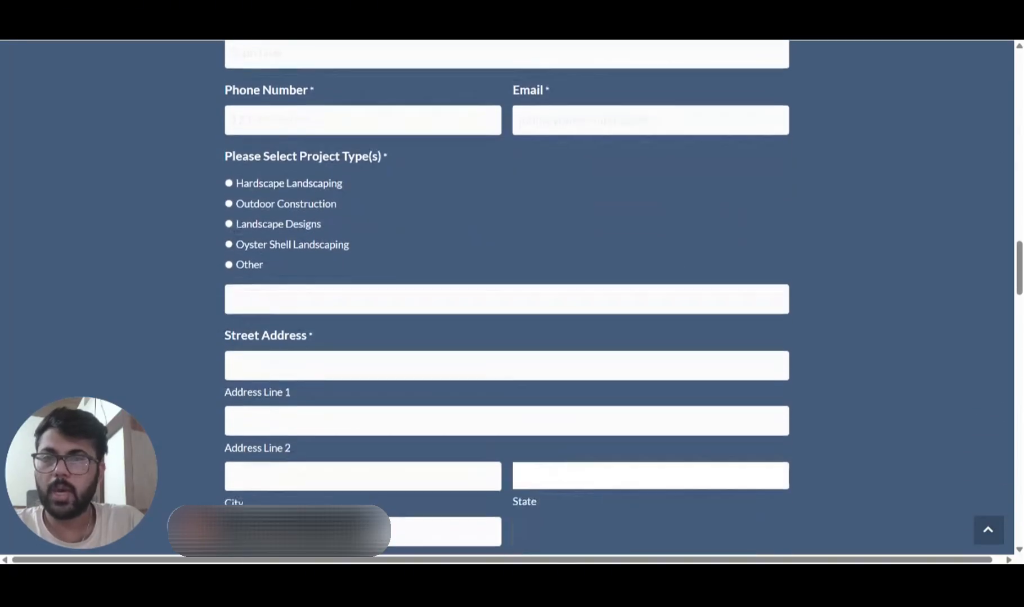
pyautogui.scroll(-2, 365, 296)
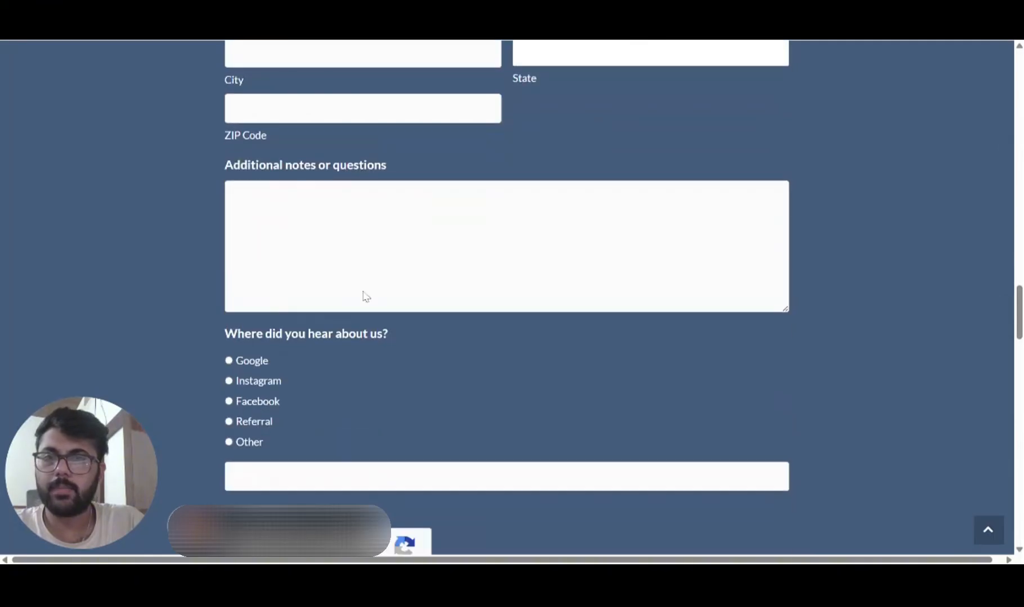
pyautogui.scroll(-2, 506, 298)
pyautogui.scroll(2, 507, 299)
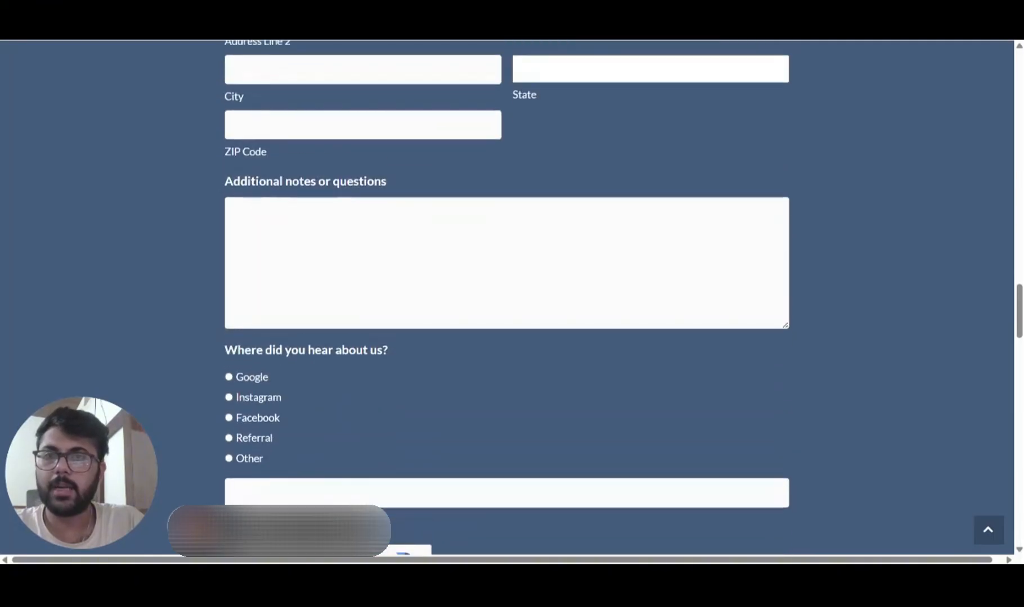
pyautogui.scroll(-2, 507, 299)
# - Review the Google reviews, award badges, project gallery and closing consultation offer on the Shellscapes page, and return to its hero section
pyautogui.scroll(-10, 506, 298)
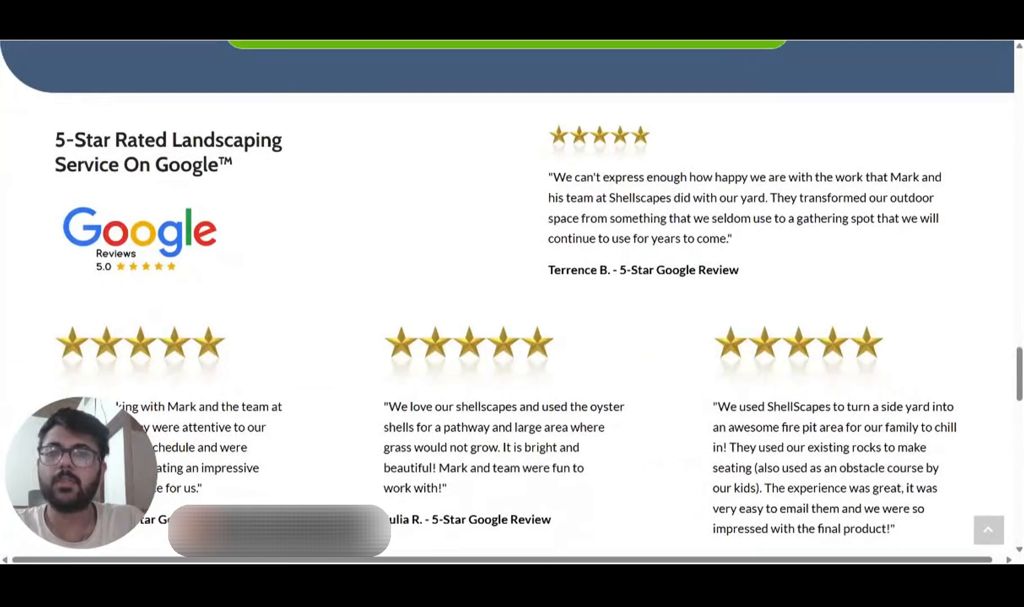
pyautogui.scroll(-1, 506, 298)
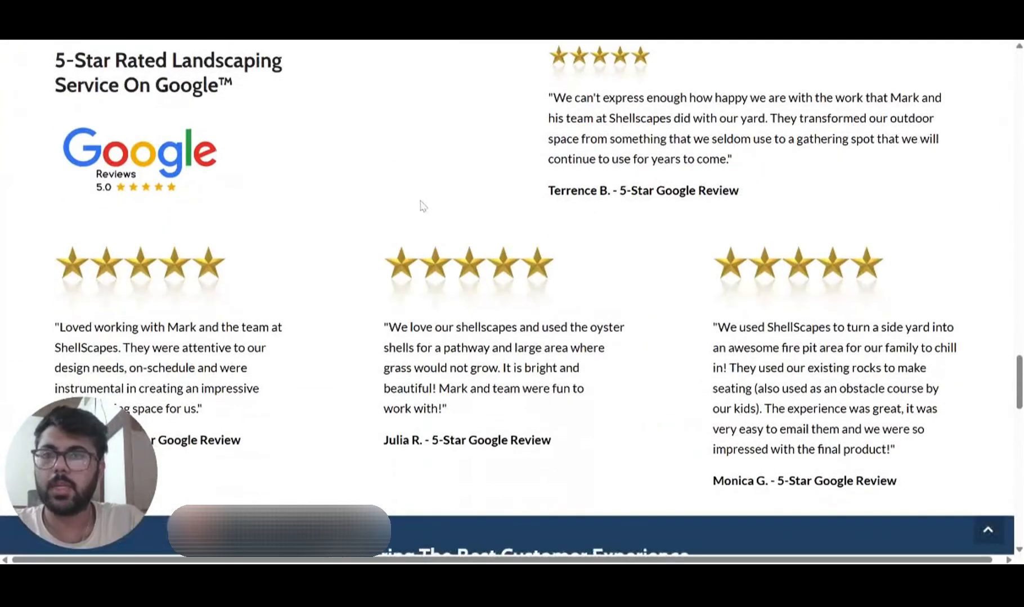
pyautogui.scroll(-5, 422, 205)
pyautogui.scroll(-13, 455, 274)
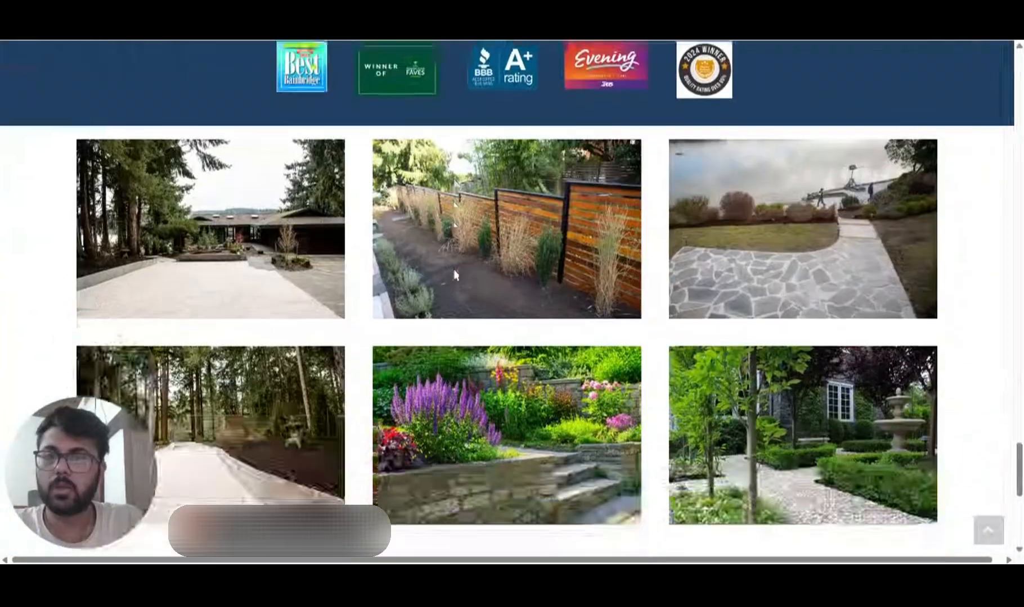
pyautogui.scroll(-3, 506, 298)
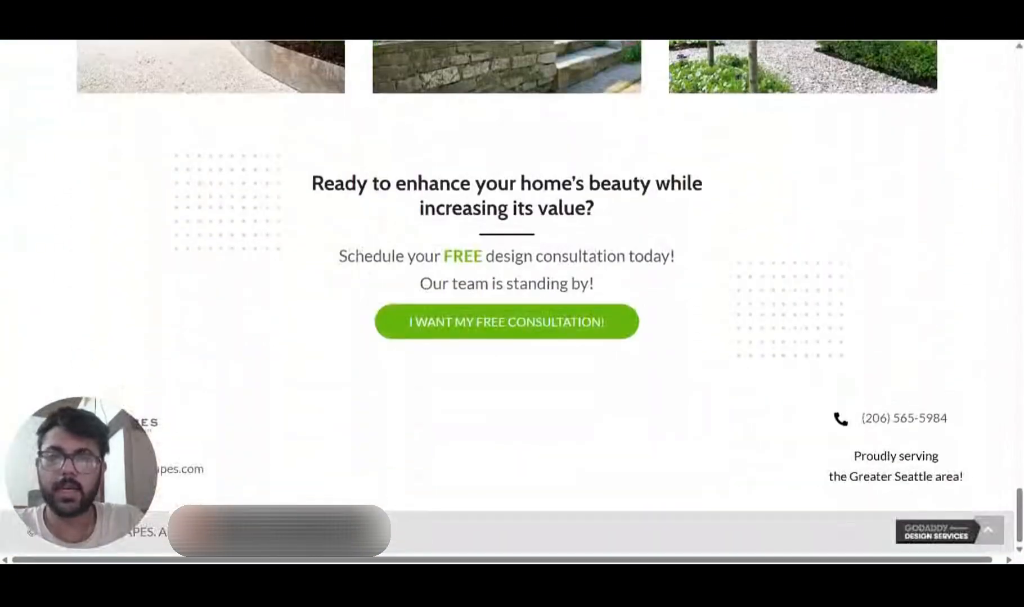
pyautogui.scroll(20, 477, 454)
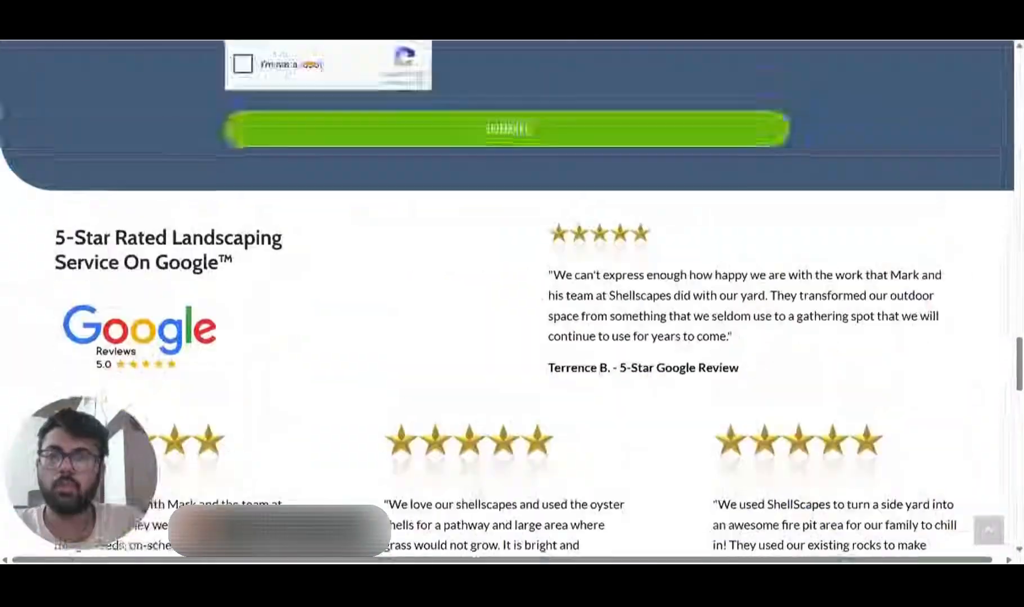
pyautogui.scroll(3, 384, 155)
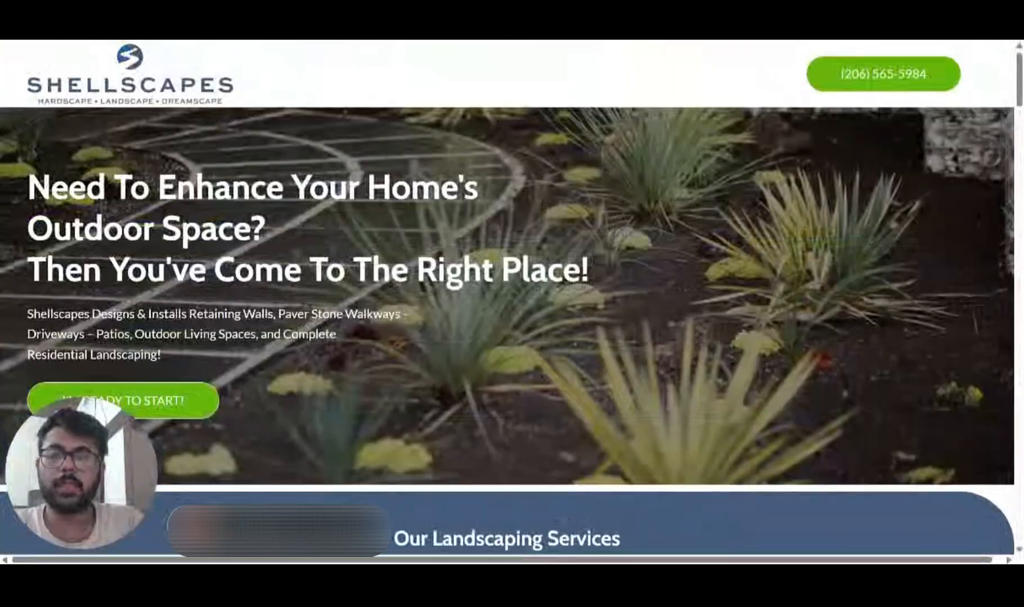
# - Reopen the Ace Tree Landscaping sample page from the Google Ads guide and return to the guide's sample list
pyautogui.hotkey('ctrl', 'shift', 'Tab')
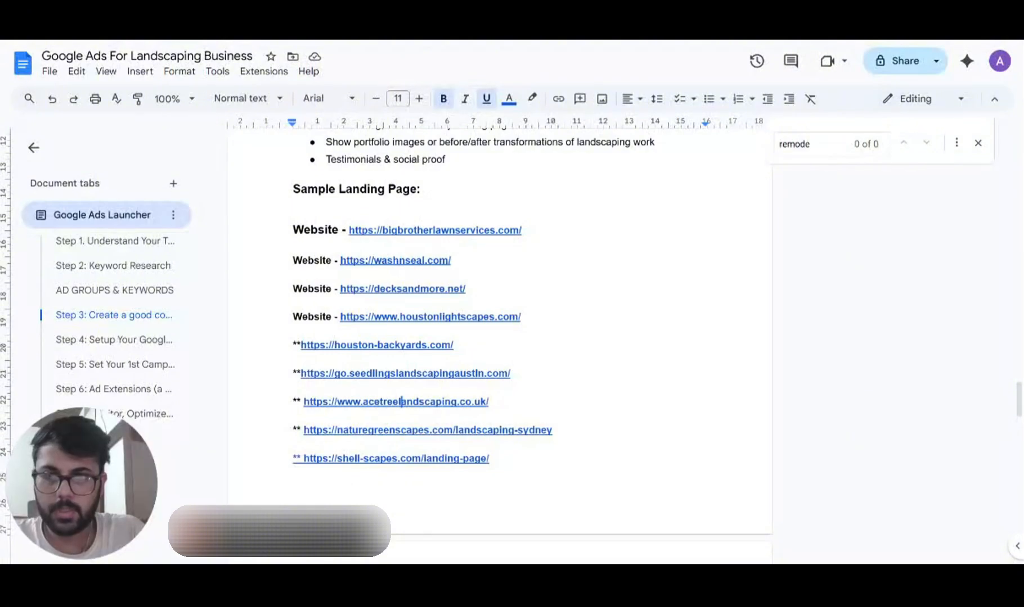
pyautogui.click(401, 402)
pyautogui.click(403, 423)
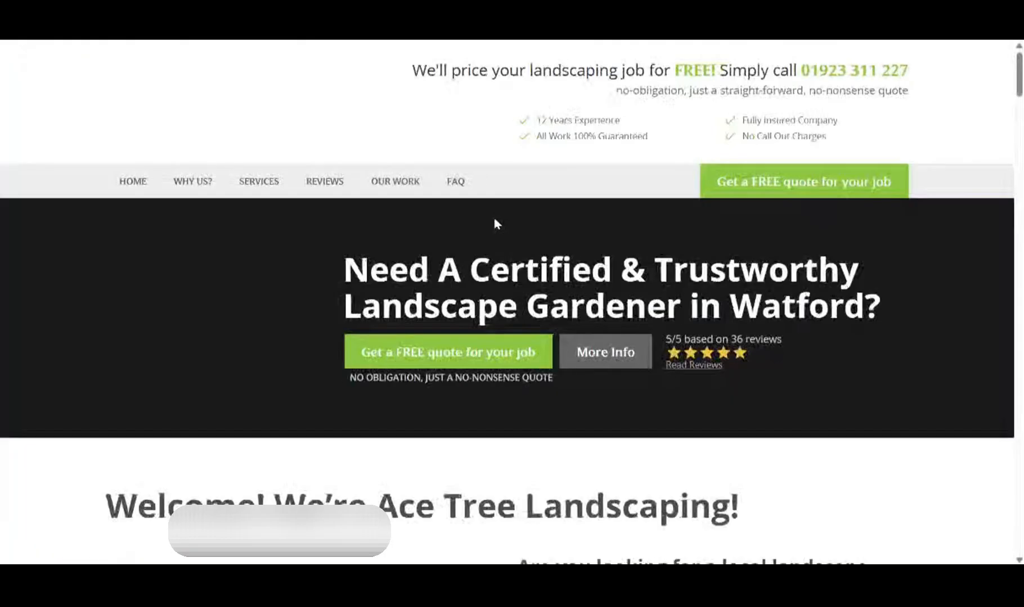
pyautogui.hotkey('ctrl', 'shift', 'Tab')
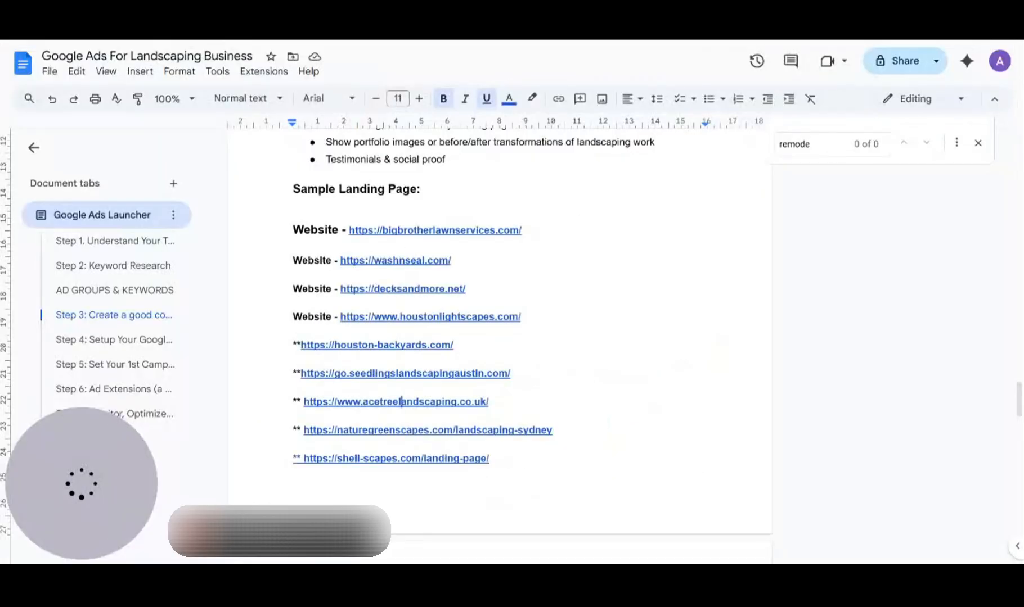
# - Open the Seedlings Landscaping Austin sample page and highlight its "Get $500 off your next project" headline
pyautogui.click(367, 373)
pyautogui.click(374, 396)
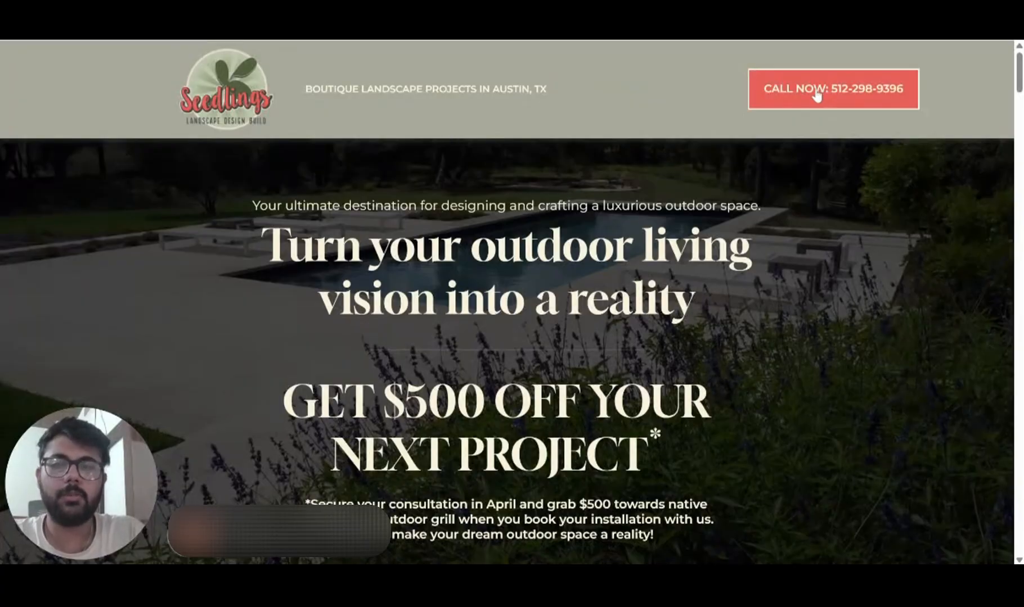
pyautogui.scroll(-3, 507, 133)
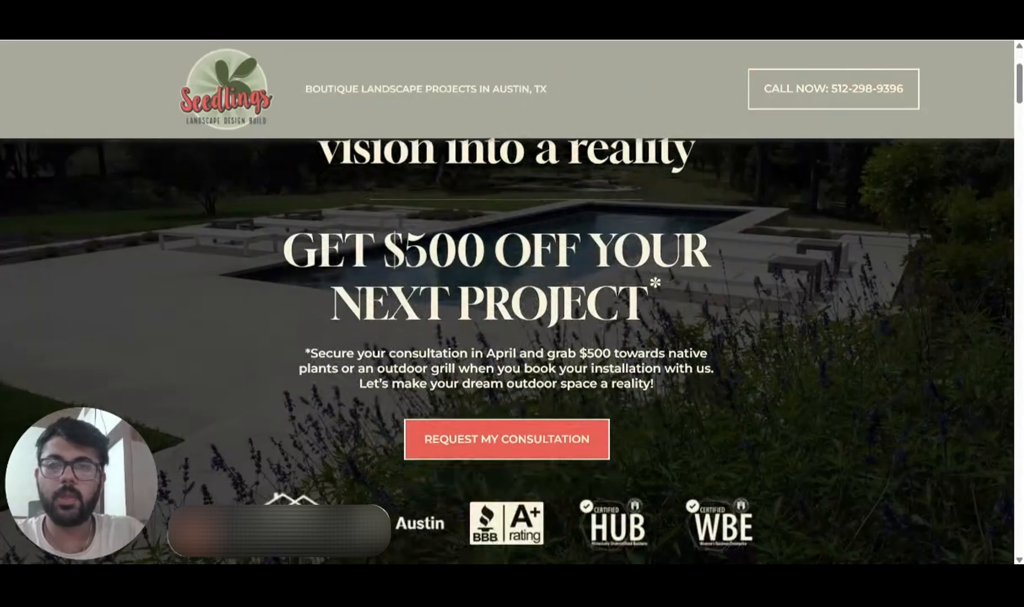
pyautogui.moveTo(283, 255); pyautogui.dragTo(648, 304)
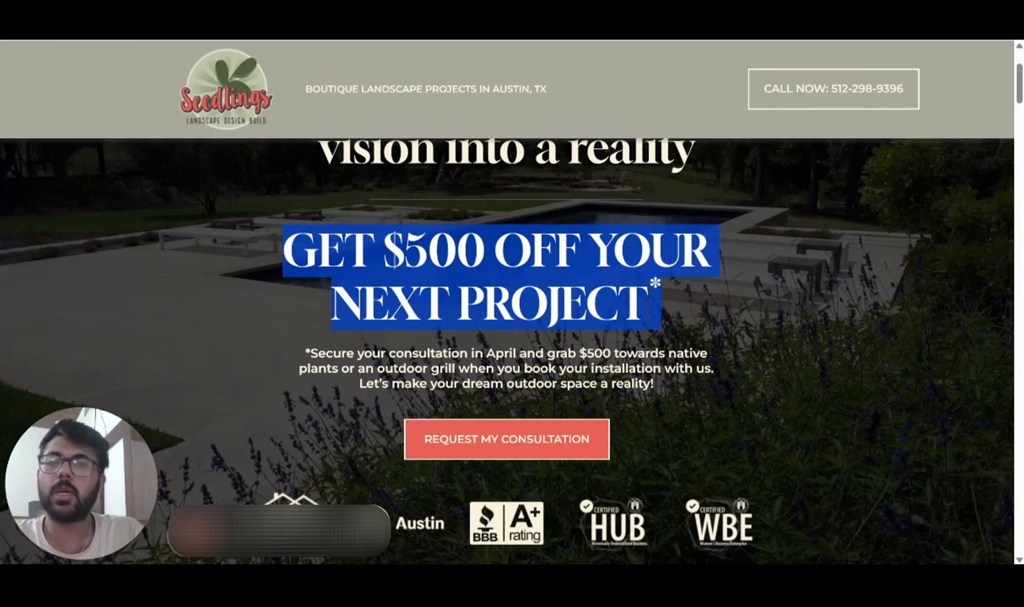
pyautogui.scroll(3, 506, 303)
# - Examine the consultation call to action, certification badges, company introduction and checklist of selling points on the Seedlings page
pyautogui.scroll(-6, 506, 304)
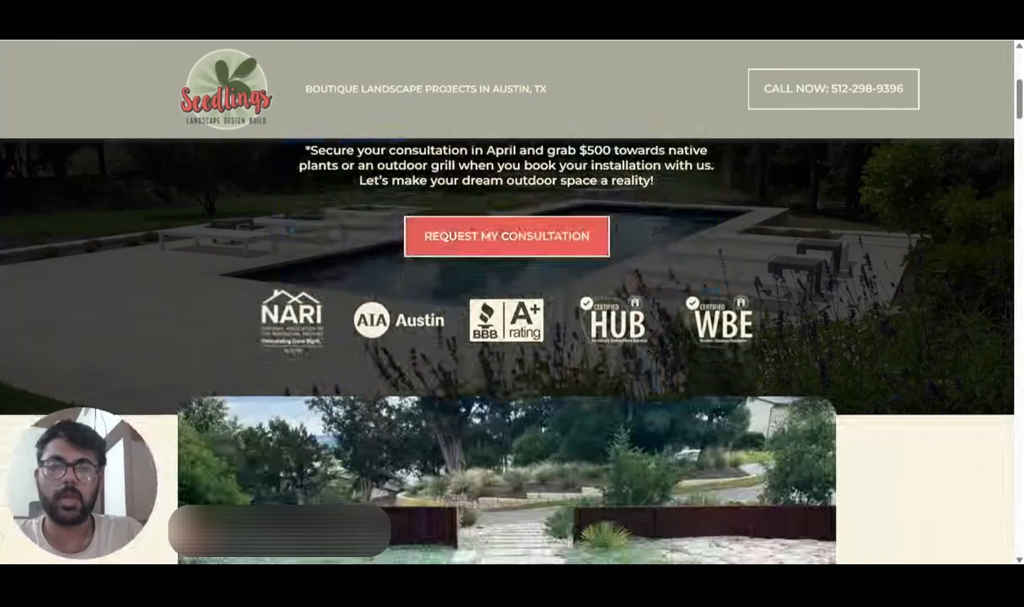
pyautogui.scroll(-1, 502, 246)
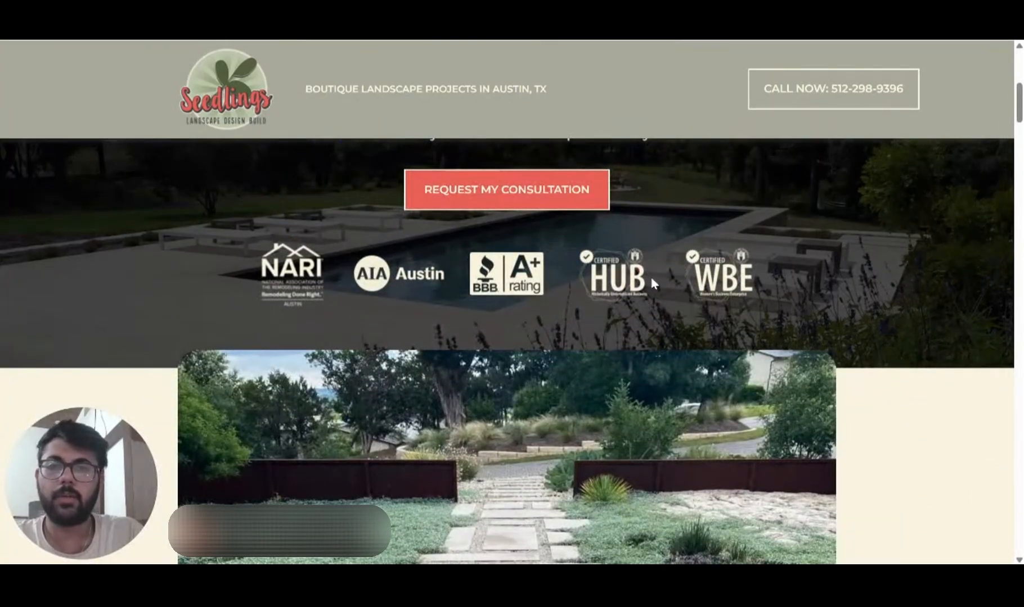
pyautogui.scroll(-10, 533, 305)
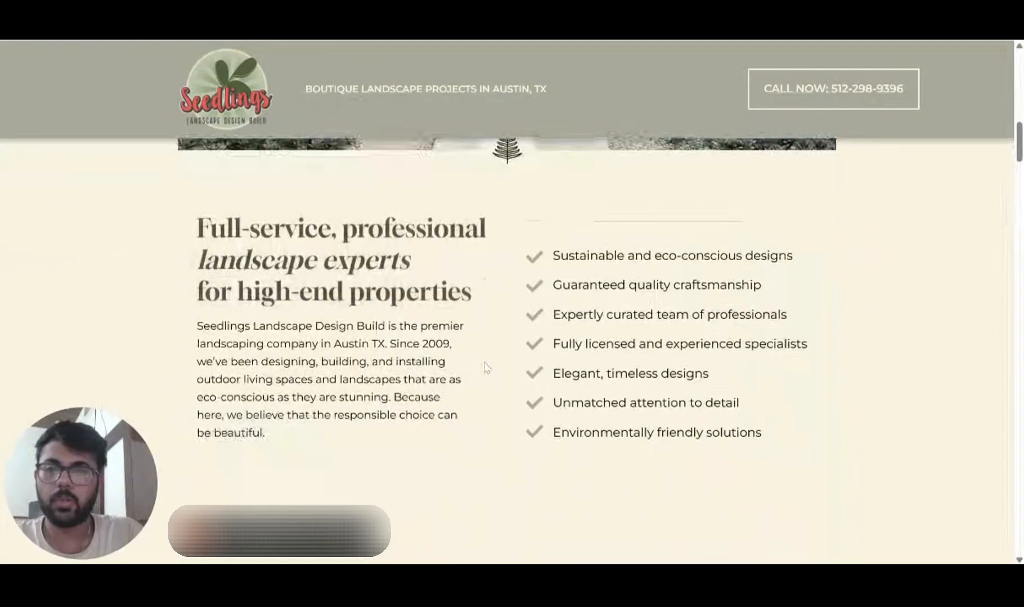
pyautogui.scroll(-2, 486, 369)
pyautogui.scroll(2, 486, 368)
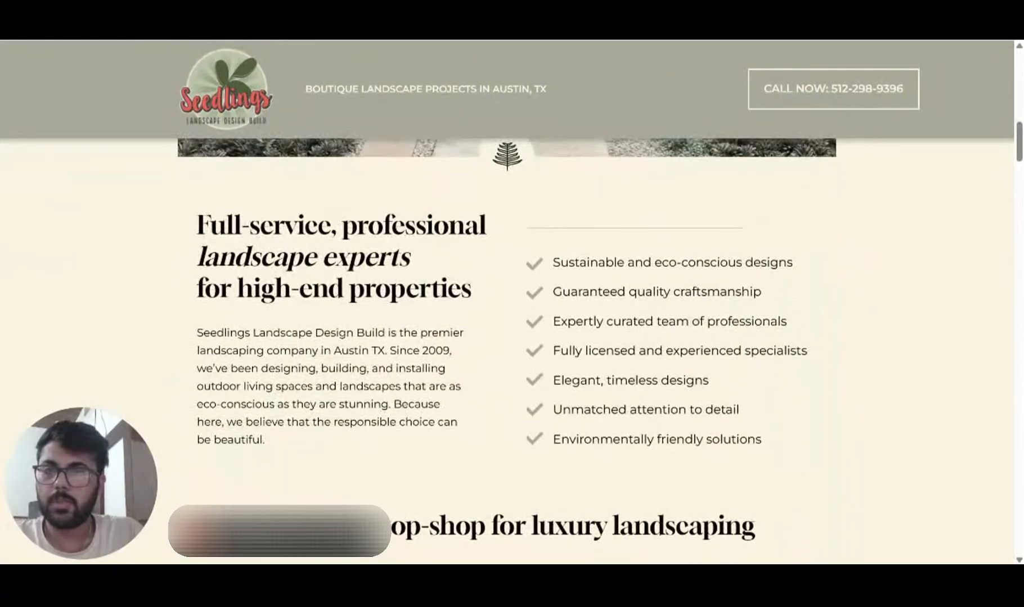
pyautogui.scroll(-2, 644, 309)
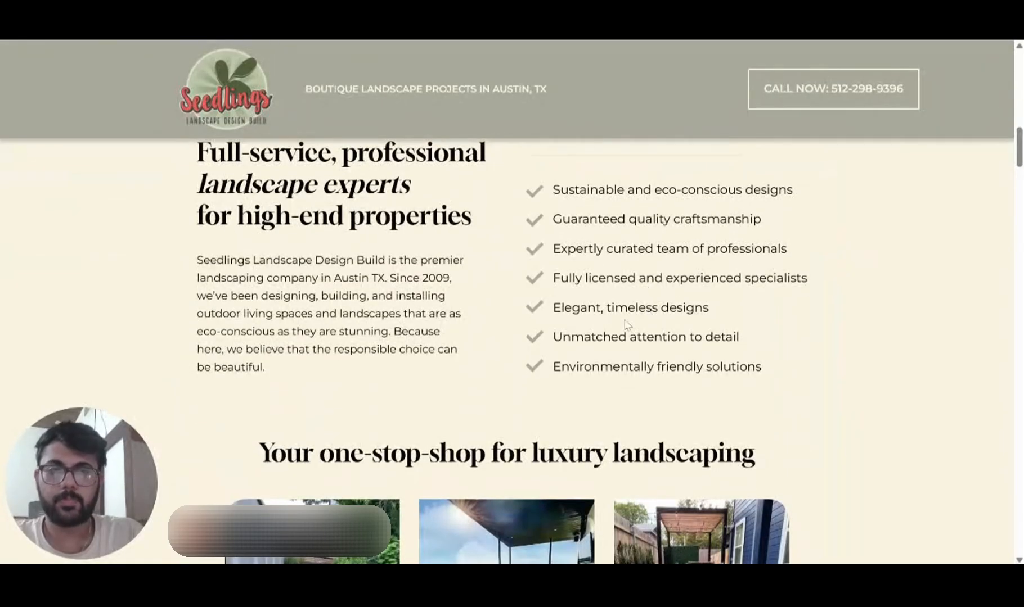
pyautogui.scroll(2, 509, 241)
pyautogui.scroll(-1, 509, 242)
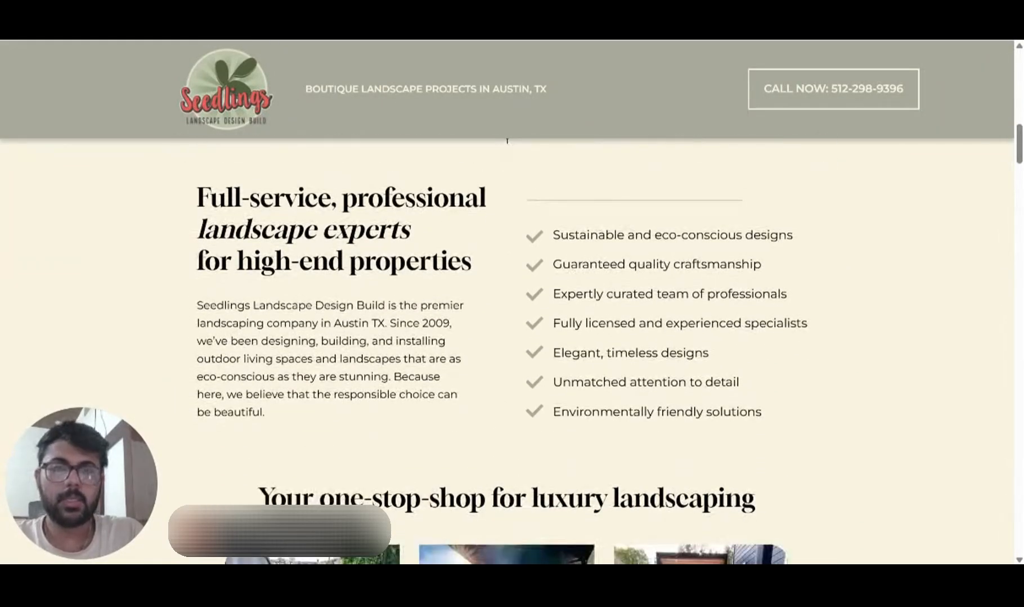
pyautogui.scroll(-1, 503, 364)
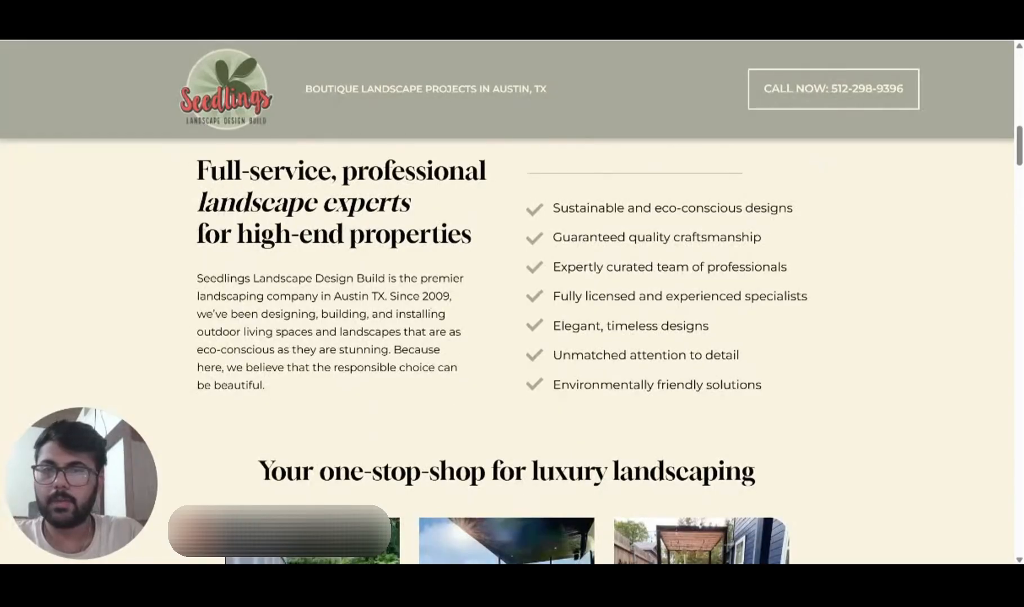
# - Examine the luxury landscaping service tiles and the founder introduction on the Seedlings landing page
pyautogui.scroll(-5, 420, 337)
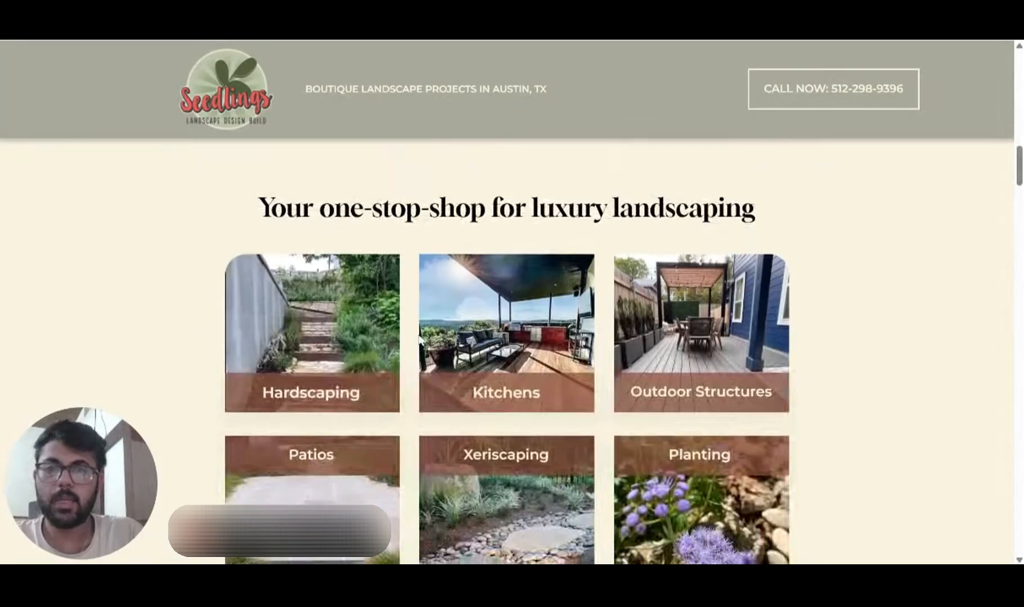
pyautogui.scroll(-1, 458, 243)
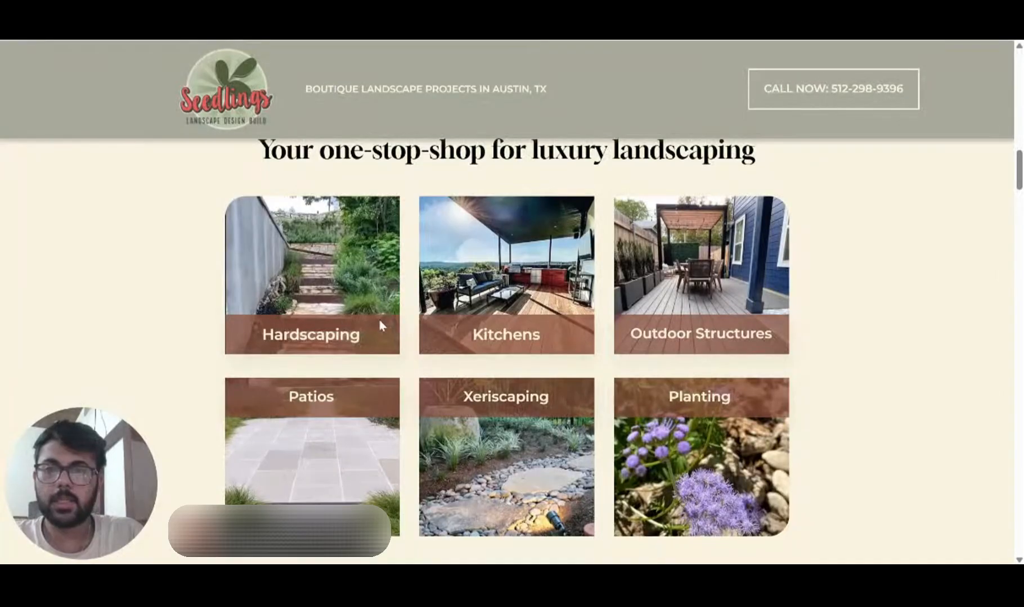
pyautogui.scroll(-2, 563, 355)
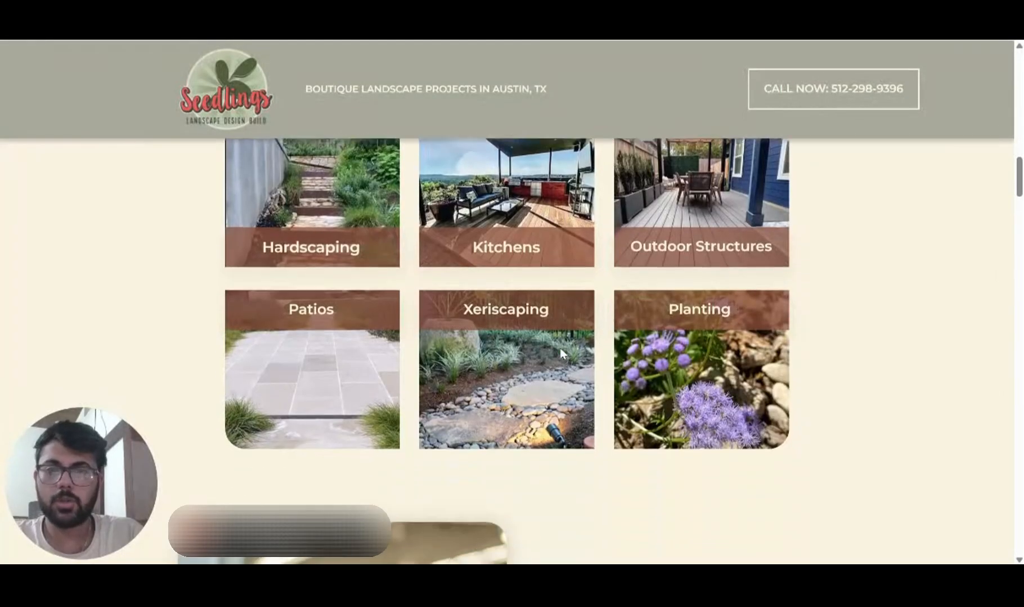
pyautogui.scroll(-1, 498, 359)
pyautogui.scroll(-2, 501, 357)
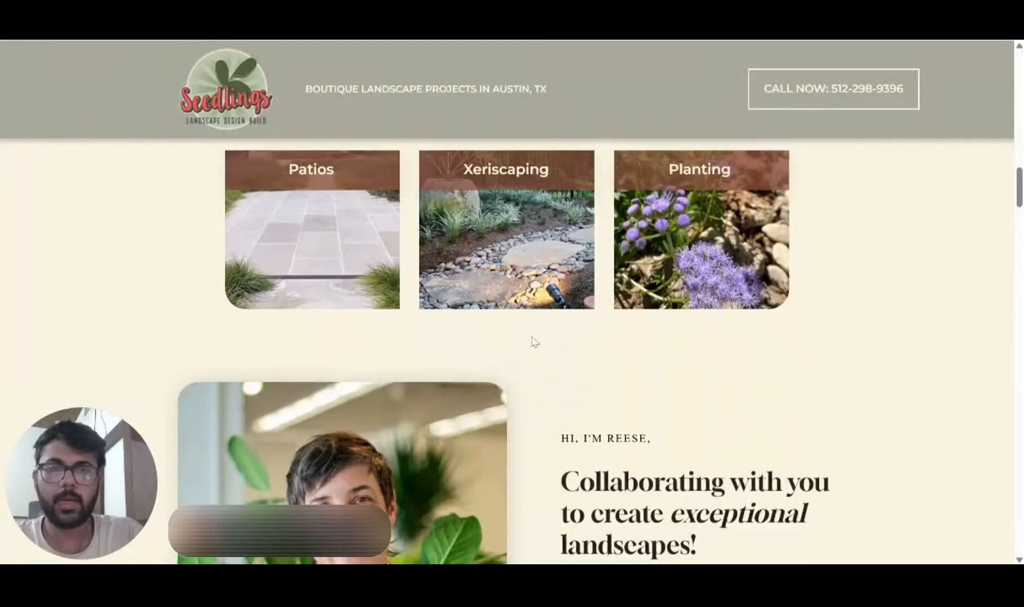
pyautogui.scroll(-3, 533, 342)
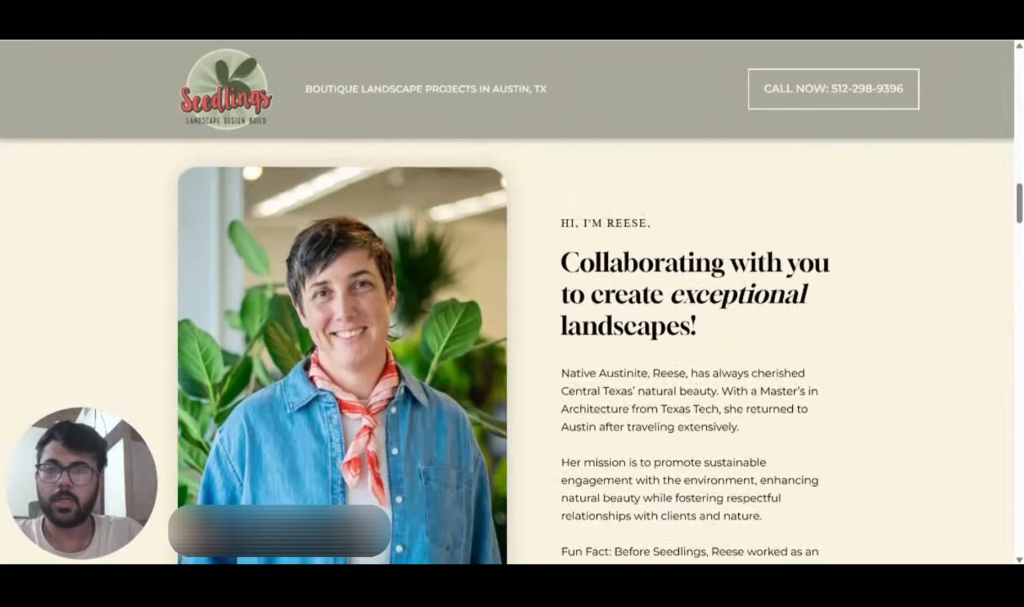
pyautogui.scroll(-3, 533, 342)
pyautogui.scroll(-3, 533, 342)
pyautogui.scroll(3, 533, 342)
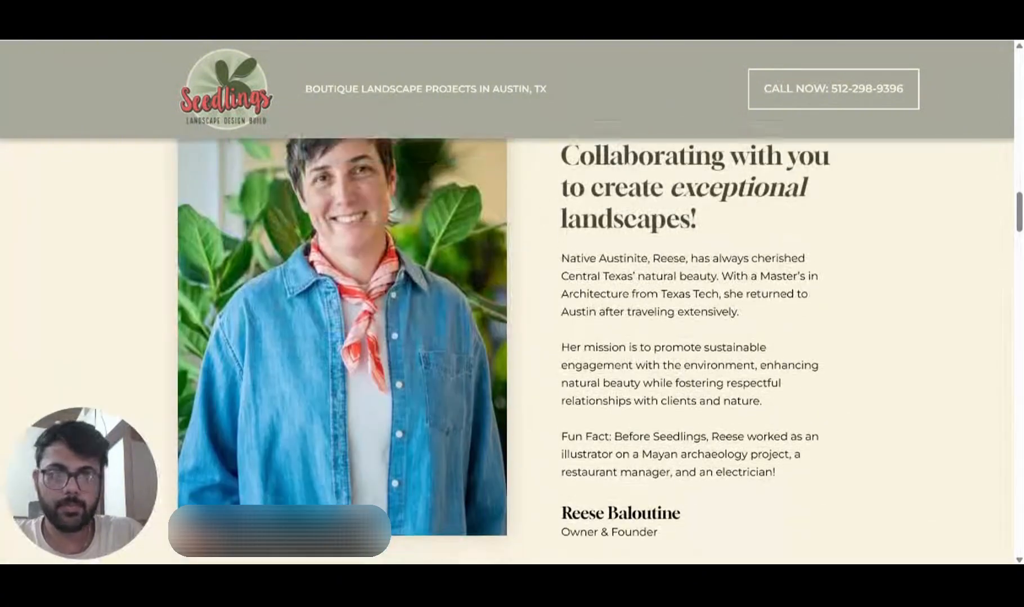
pyautogui.scroll(-5, 533, 341)
pyautogui.scroll(-3, 506, 348)
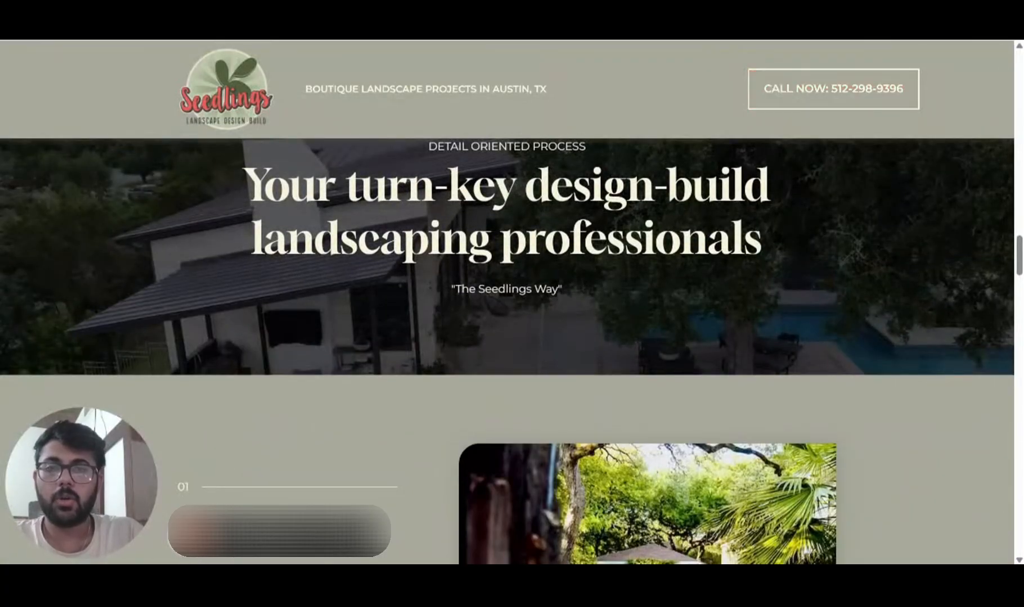
# - Review the Consult, Design and Build process and the Google reviews on the Seedlings page, and dismiss the consultation form pop-up
pyautogui.scroll(-10, 506, 348)
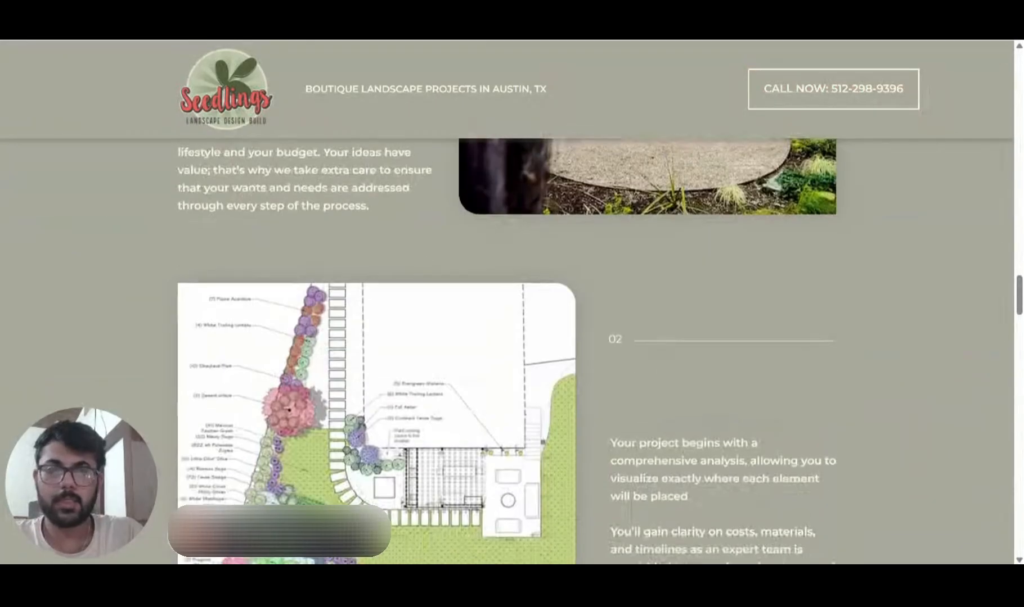
pyautogui.scroll(6, 506, 348)
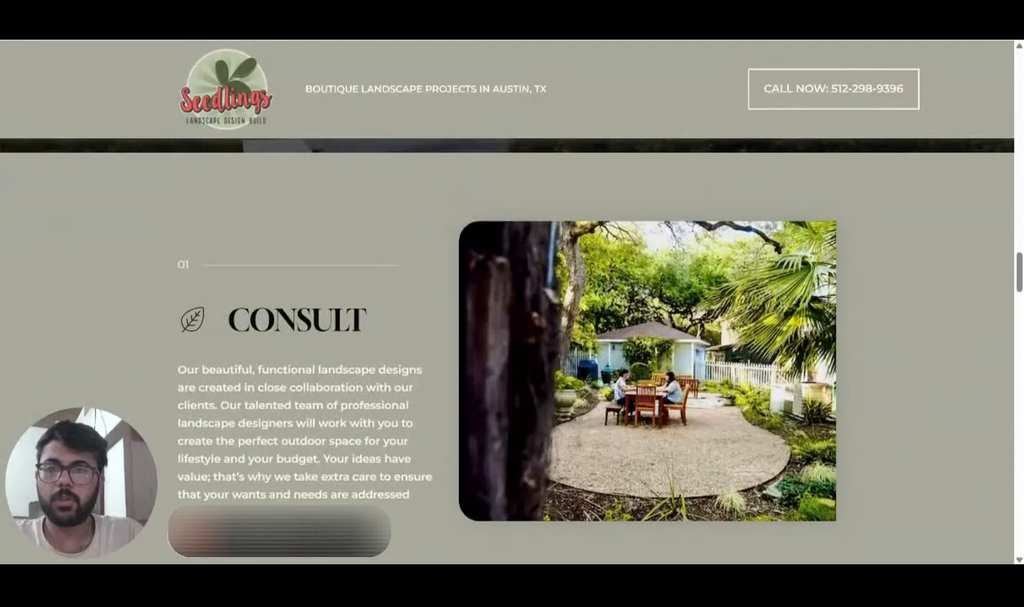
pyautogui.scroll(-7, 574, 384)
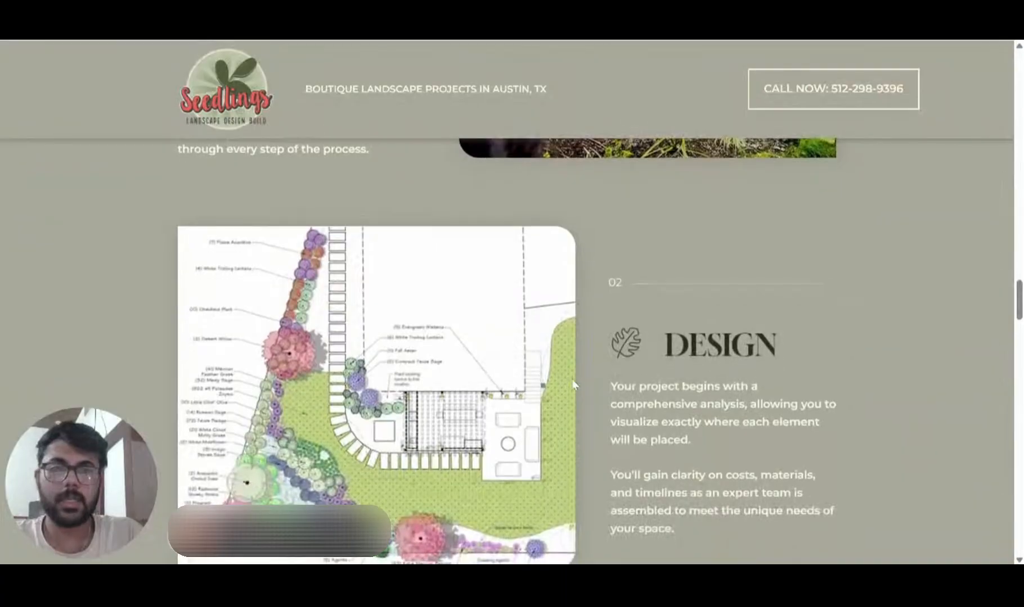
pyautogui.scroll(-7, 574, 384)
pyautogui.scroll(-4, 447, 391)
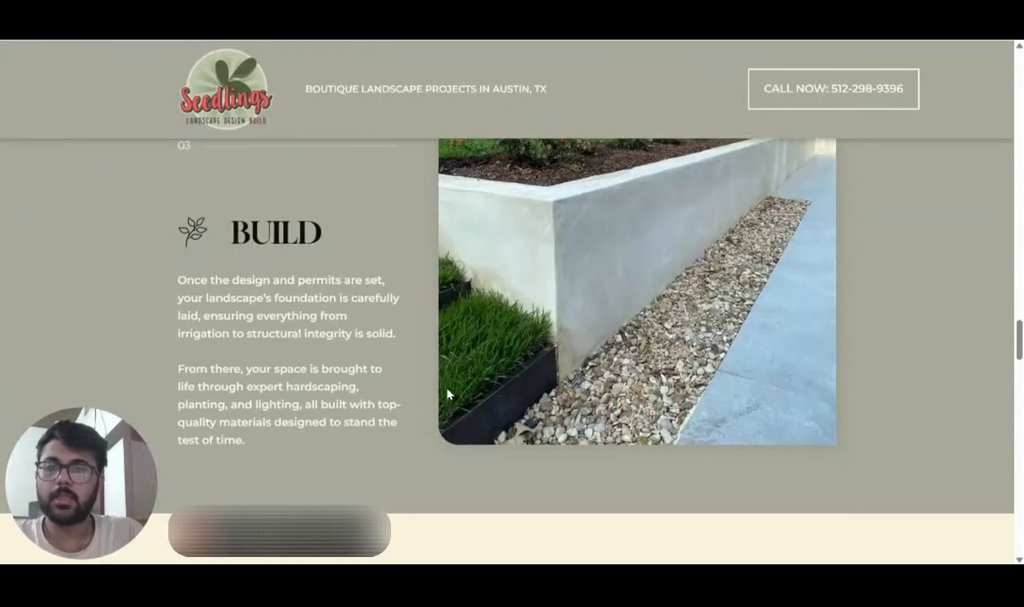
pyautogui.scroll(-8, 447, 391)
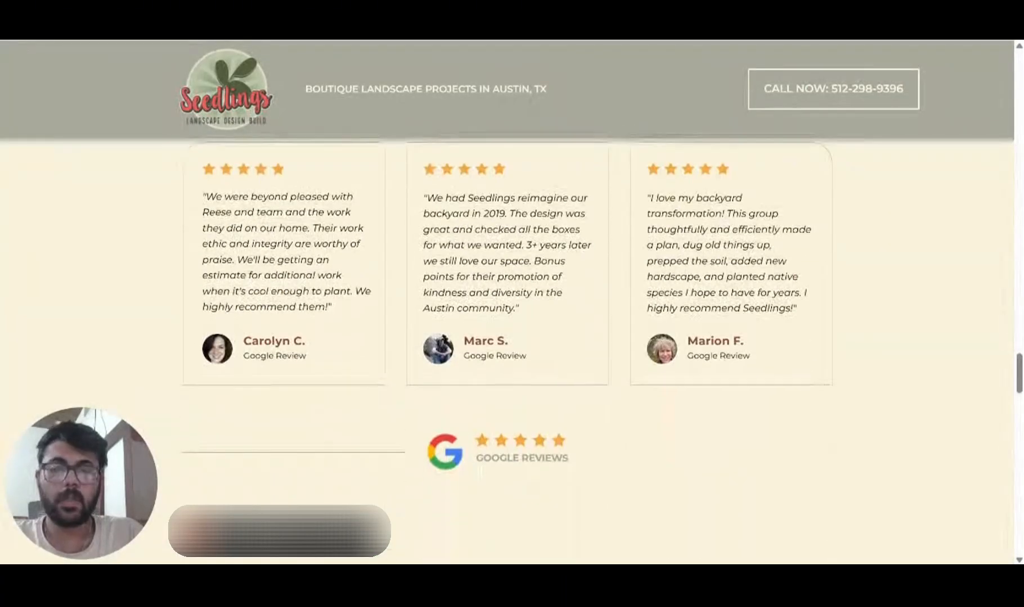
pyautogui.scroll(-3, 549, 312)
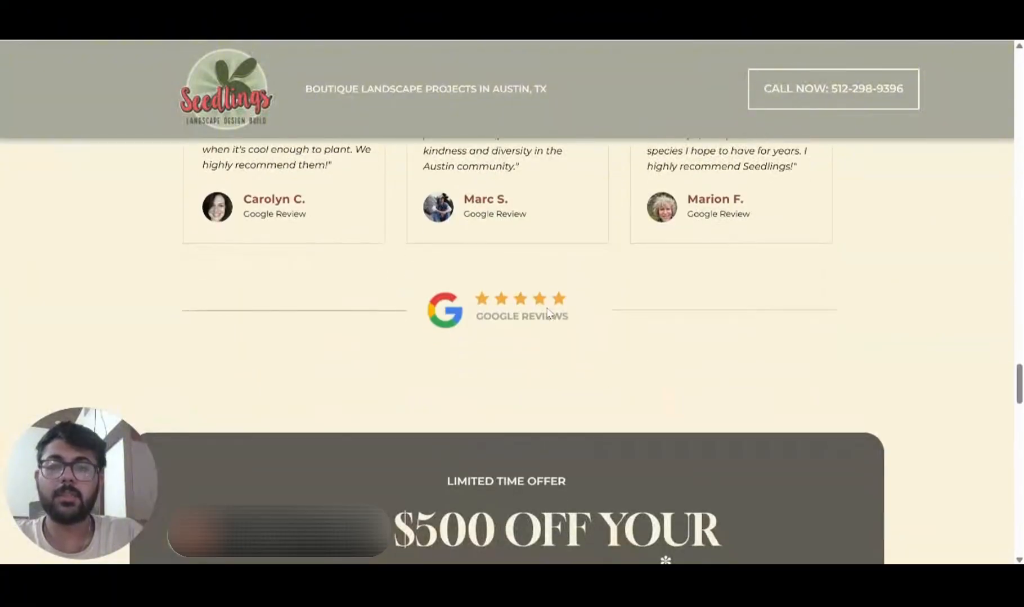
pyautogui.scroll(-4, 549, 312)
pyautogui.scroll(-5, 549, 312)
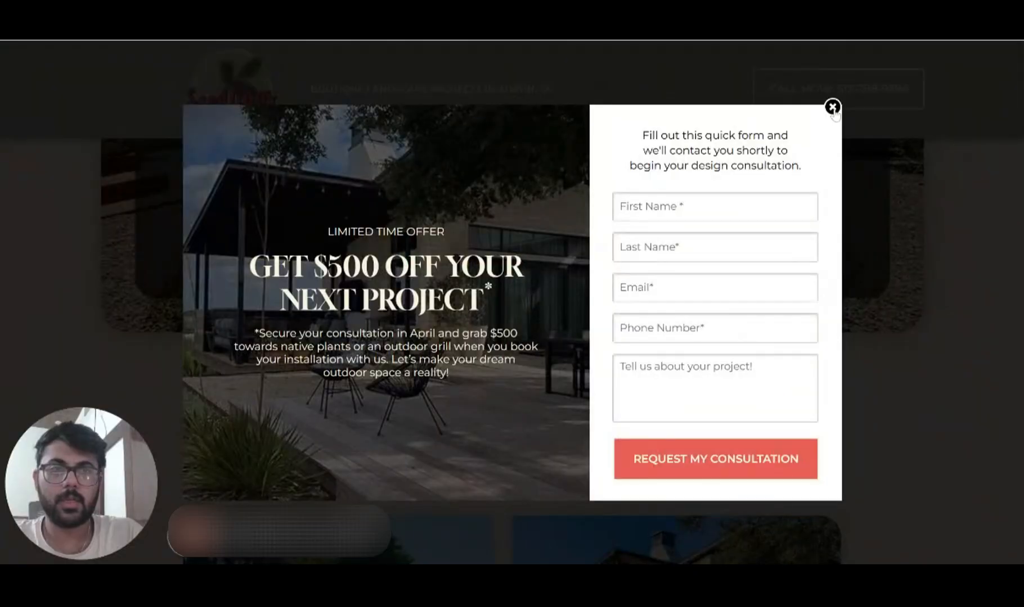
pyautogui.click(832, 106)
# - Examine the project gallery, the Our Vision section and the closing $500 consultation offer on the Seedlings page
pyautogui.scroll(-5, 832, 109)
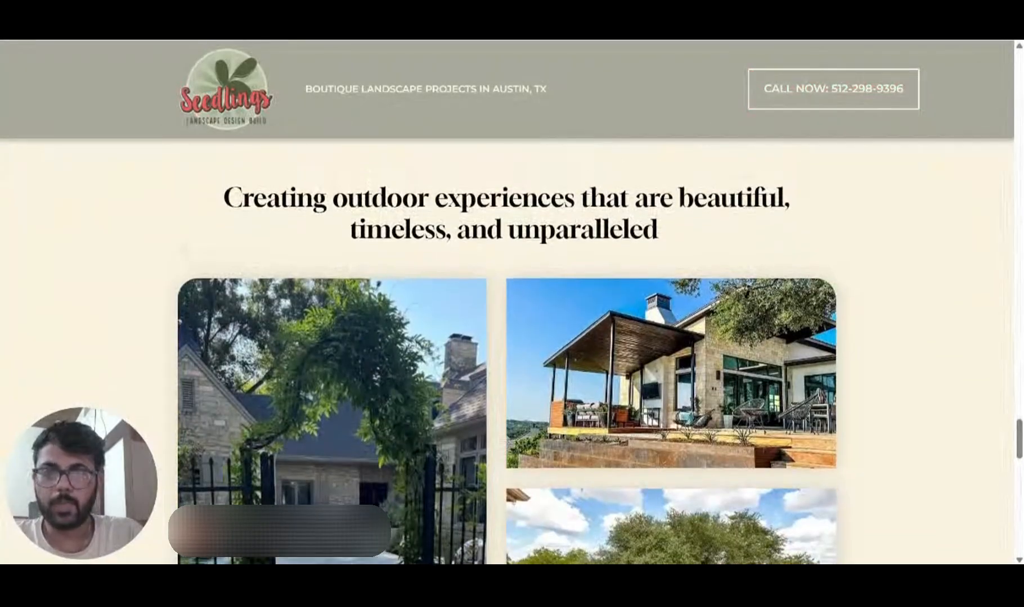
pyautogui.scroll(-13, 559, 348)
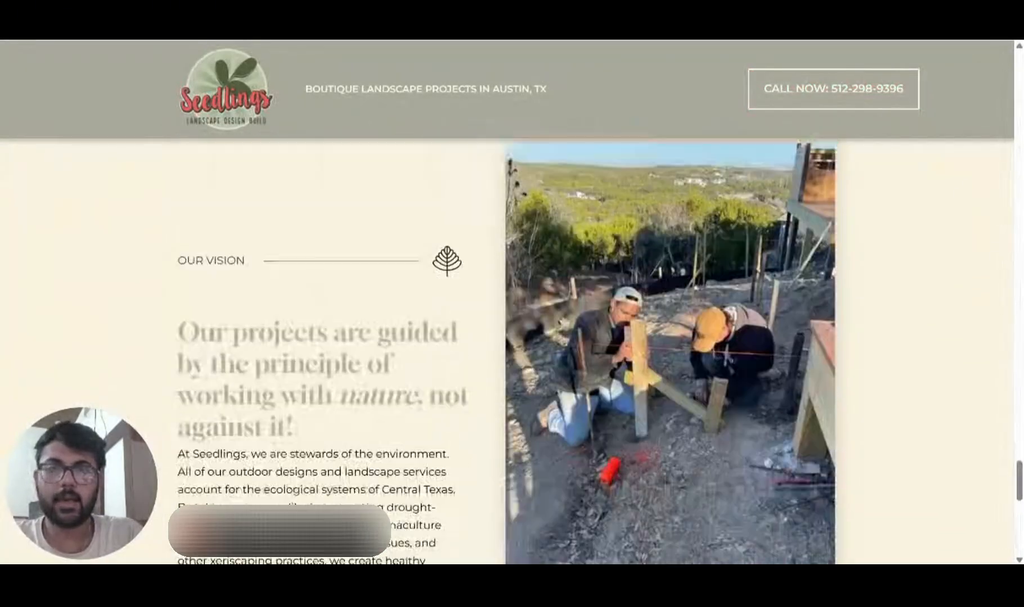
pyautogui.scroll(-3, 559, 349)
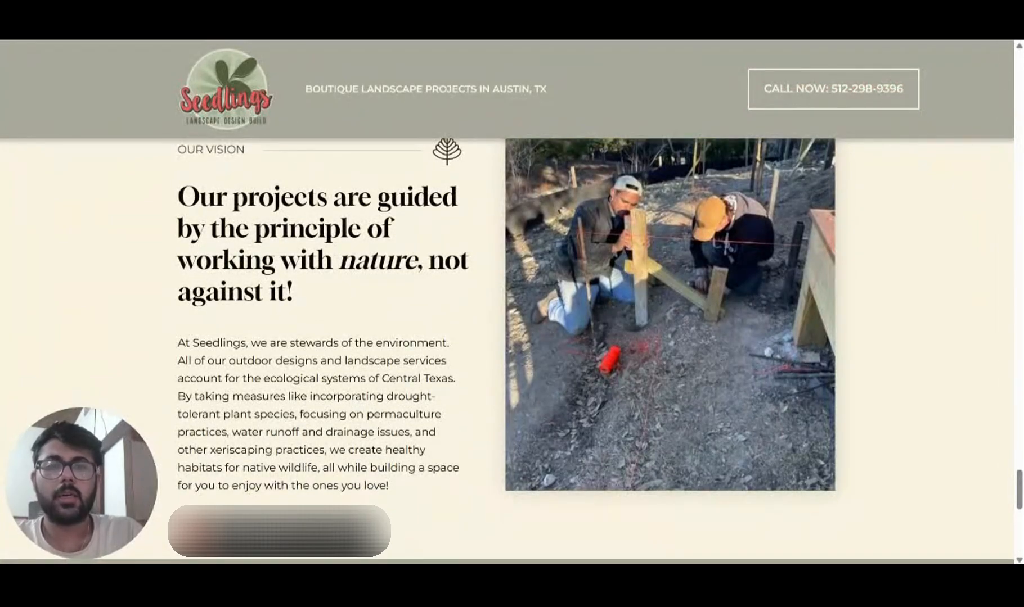
pyautogui.scroll(-1, 506, 352)
pyautogui.scroll(4, 507, 351)
pyautogui.scroll(-3, 507, 351)
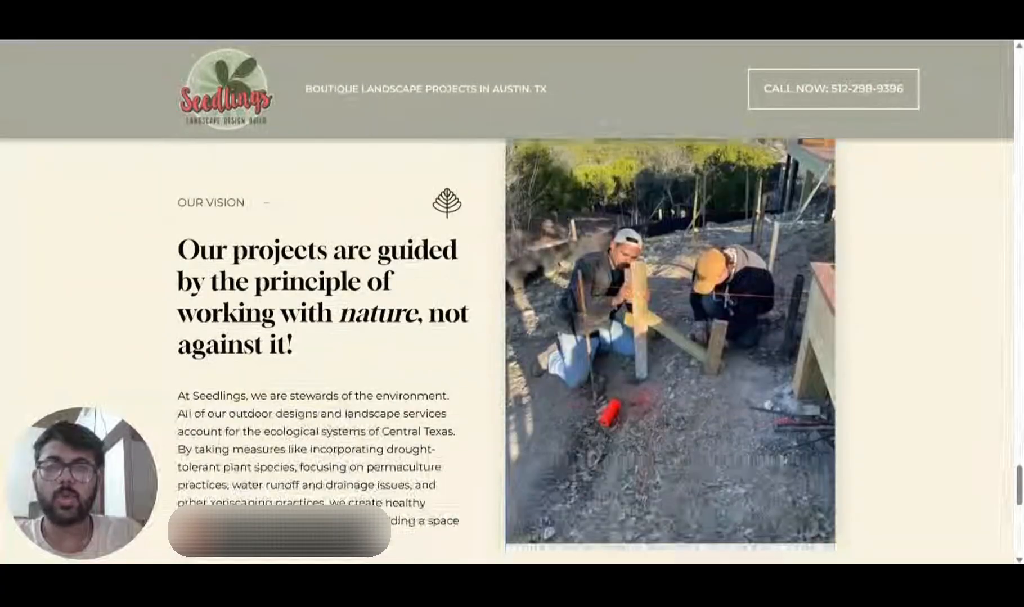
pyautogui.scroll(-10, 507, 351)
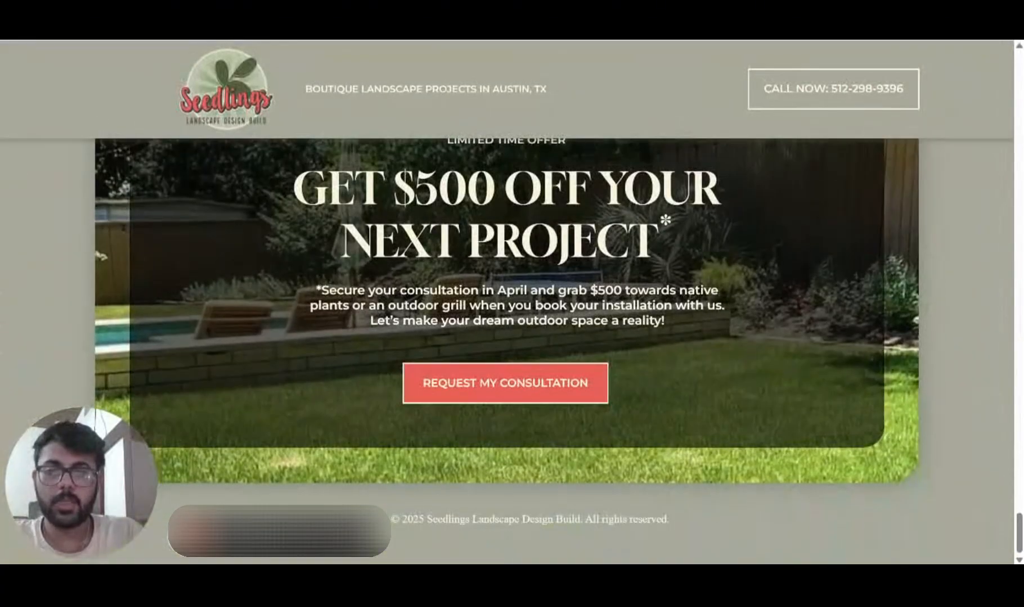
pyautogui.scroll(1, 507, 352)
pyautogui.scroll(-1, 768, 514)
pyautogui.scroll(6, 769, 513)
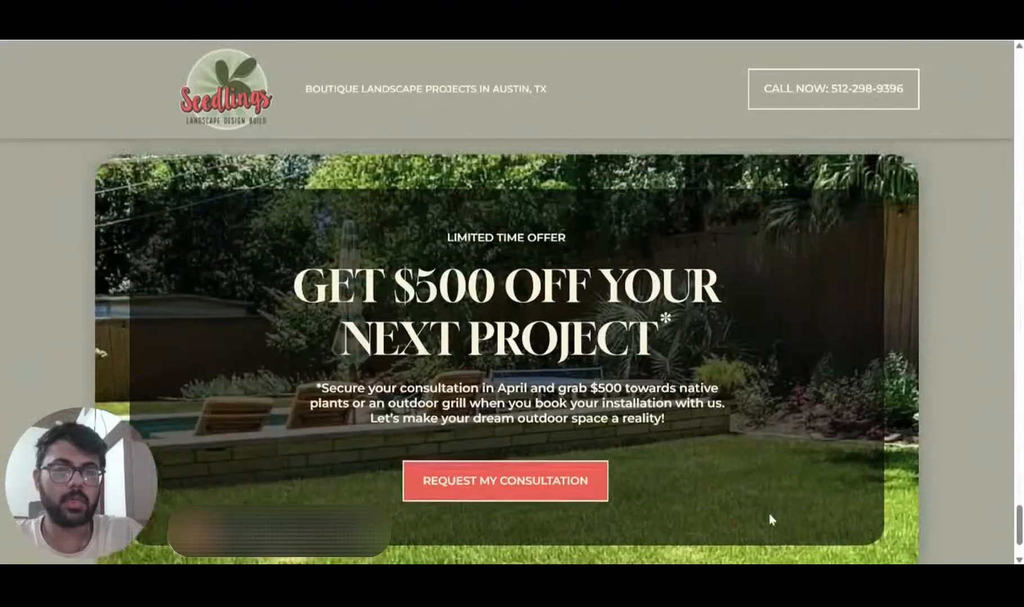
pyautogui.scroll(20, 768, 511)
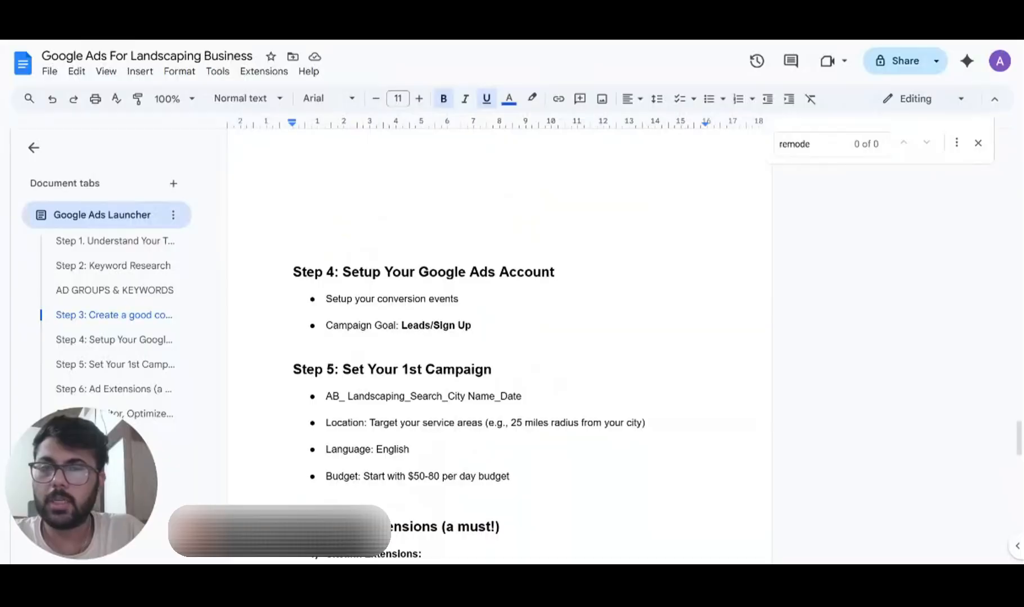
# - Switch to the landscaping guide in Google Docs and skim Steps 4 to 7, returning to the Google Ads account setup step
pyautogui.scroll(-15, 499, 338)
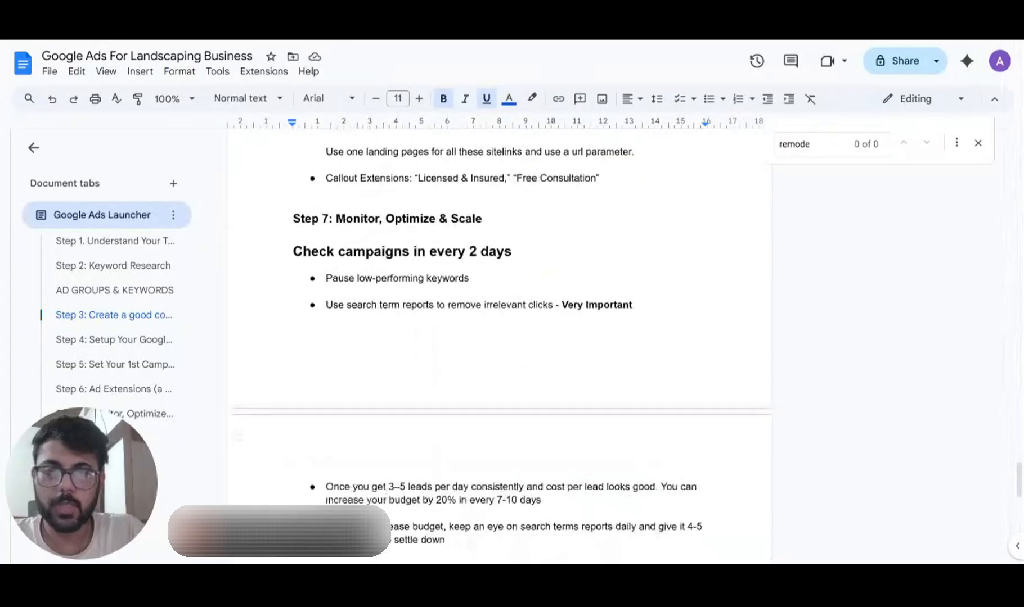
pyautogui.scroll(5, 500, 338)
pyautogui.scroll(10, 500, 338)
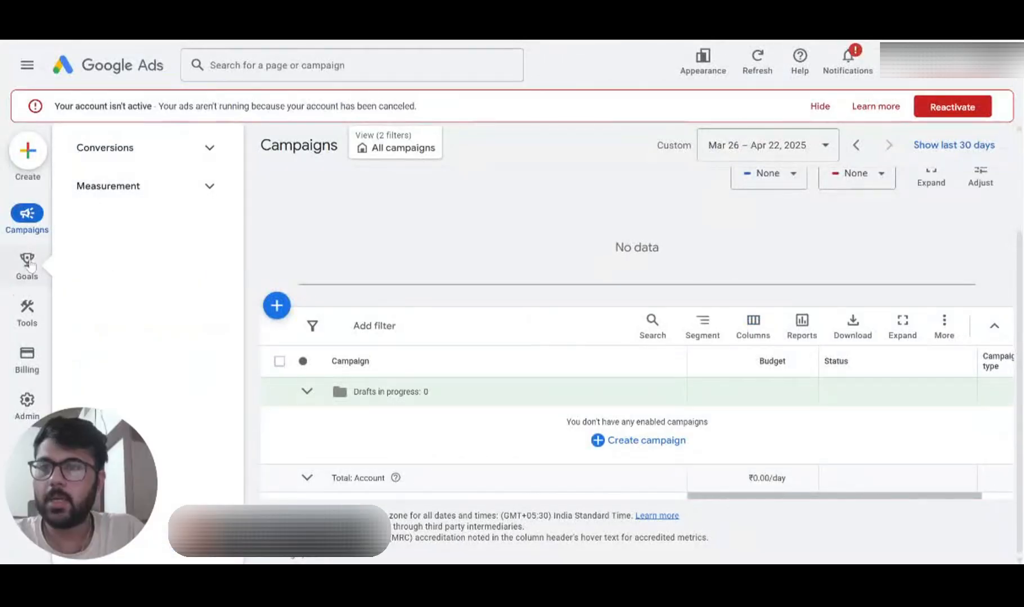
# - Switch to Google Ads and start a new conversion action that tracks actions on a website
pyautogui.moveTo(27, 264)
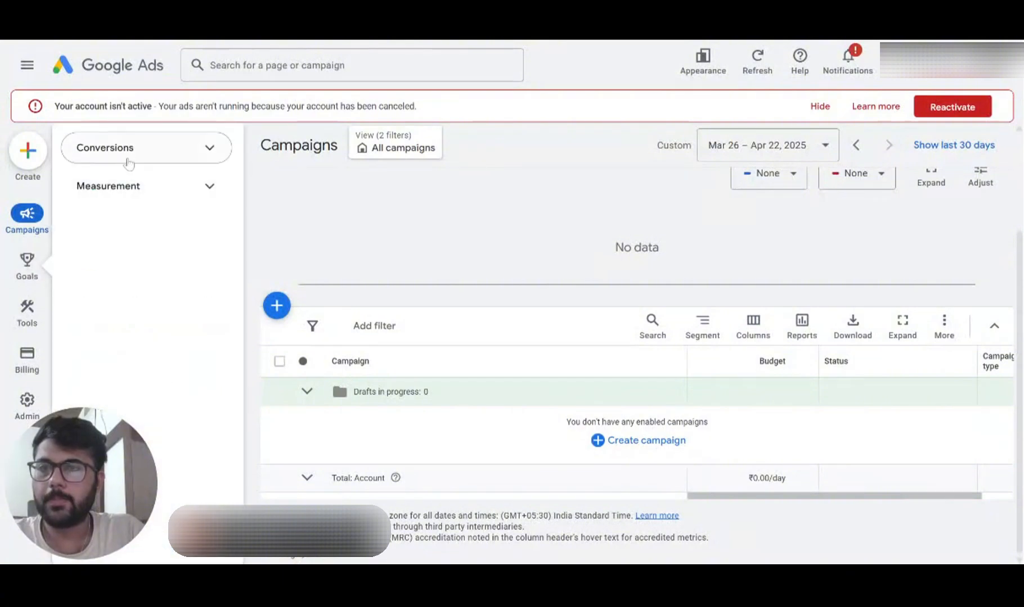
pyautogui.click(128, 160)
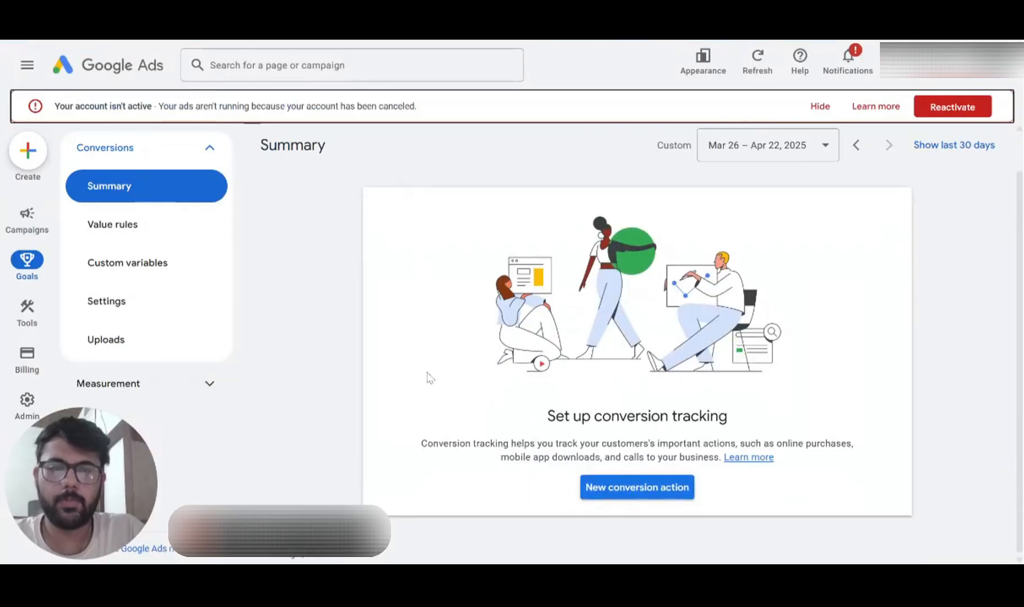
pyautogui.click(631, 490)
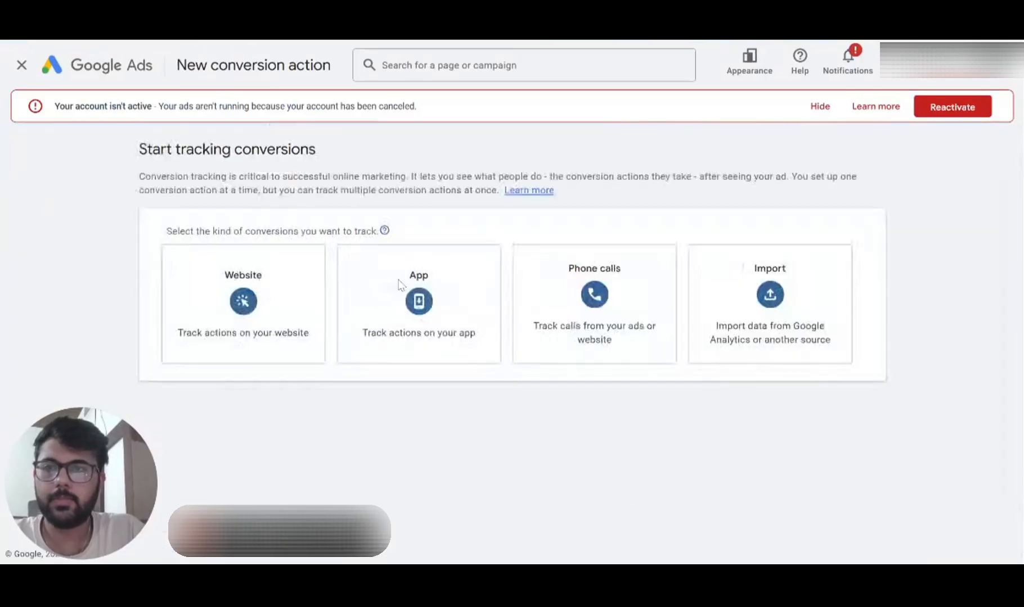
pyautogui.click(263, 281)
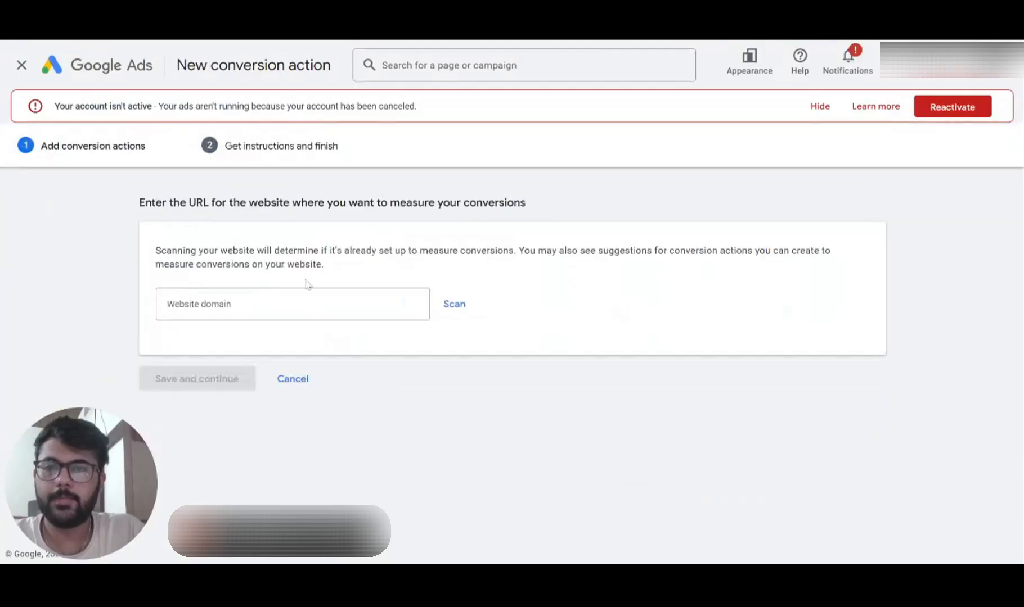
pyautogui.click(425, 309)
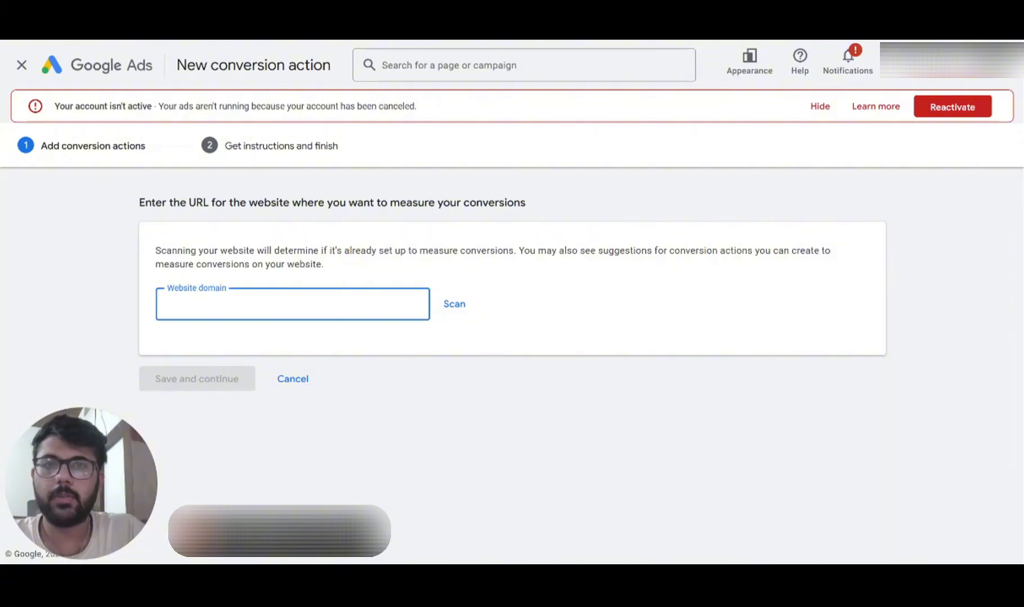
pyautogui.hotkey('ctrl', 't')
pyautogui.write('vectorfunnels.in')
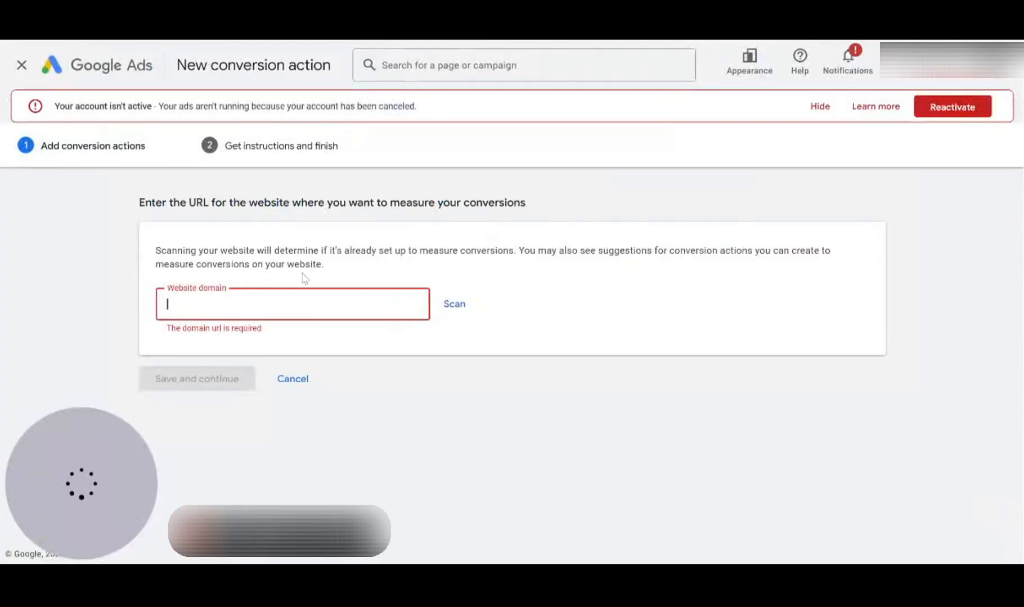
pyautogui.write('https://vectorfunnels.in/')
pyautogui.click(466, 309)
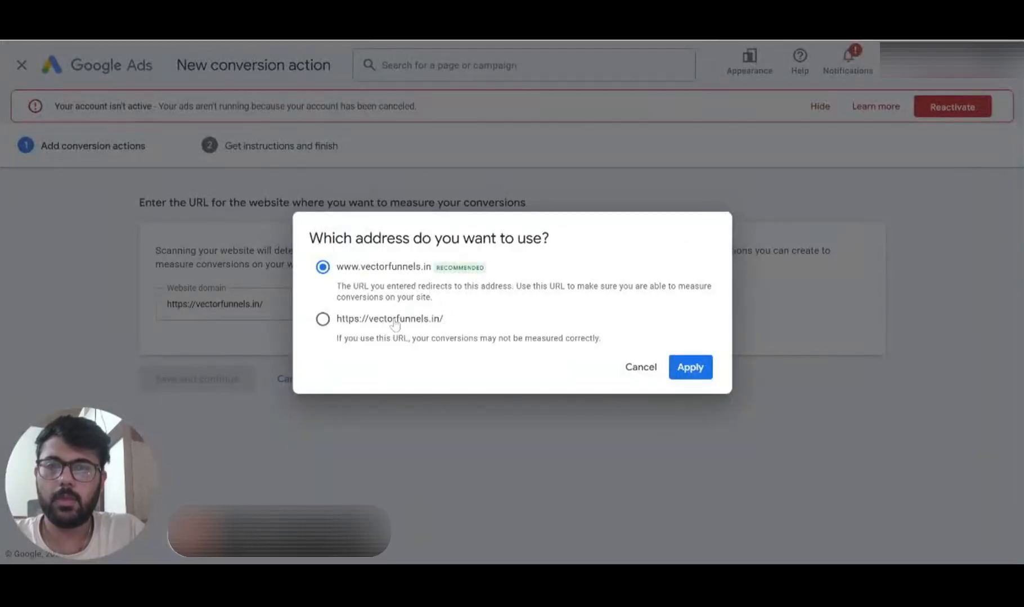
pyautogui.click(679, 368)
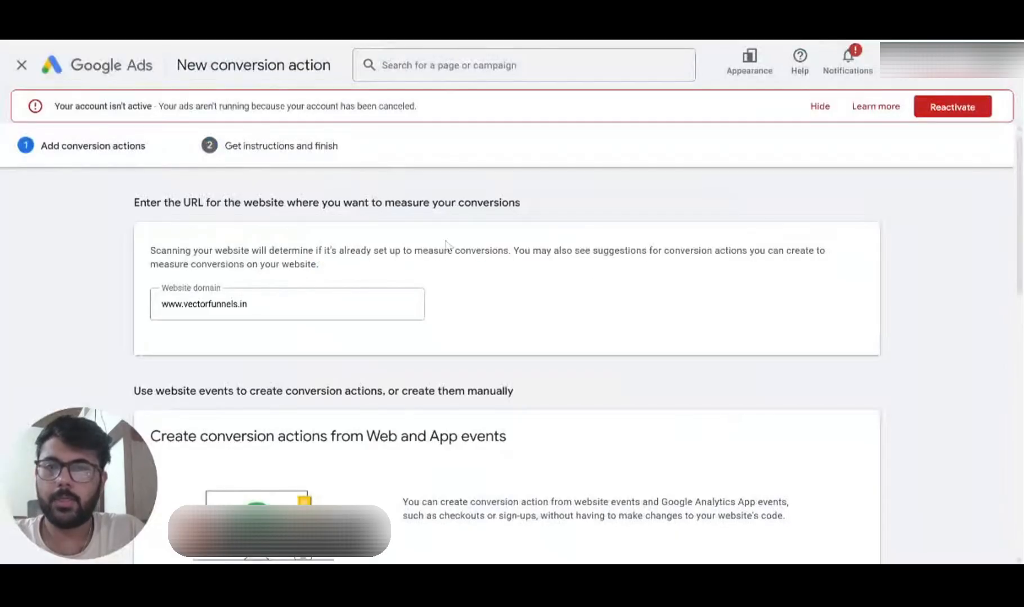
# - Set the new conversion action's goal to Submit lead form and its event type to Page load
pyautogui.scroll(-5, 377, 266)
pyautogui.scroll(1, 376, 267)
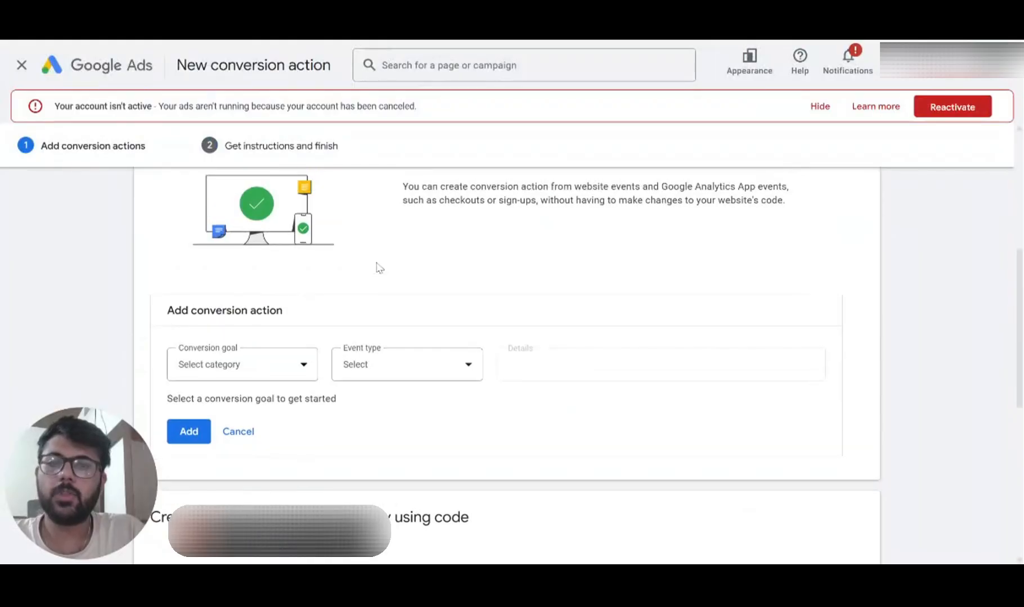
pyautogui.click(284, 368)
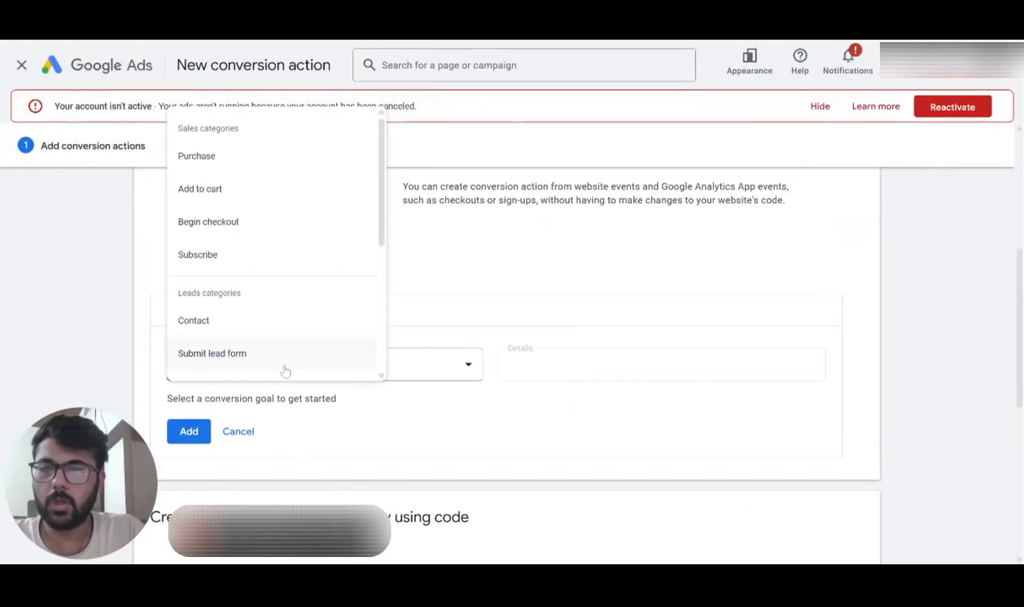
pyautogui.click(224, 365)
pyautogui.click(395, 376)
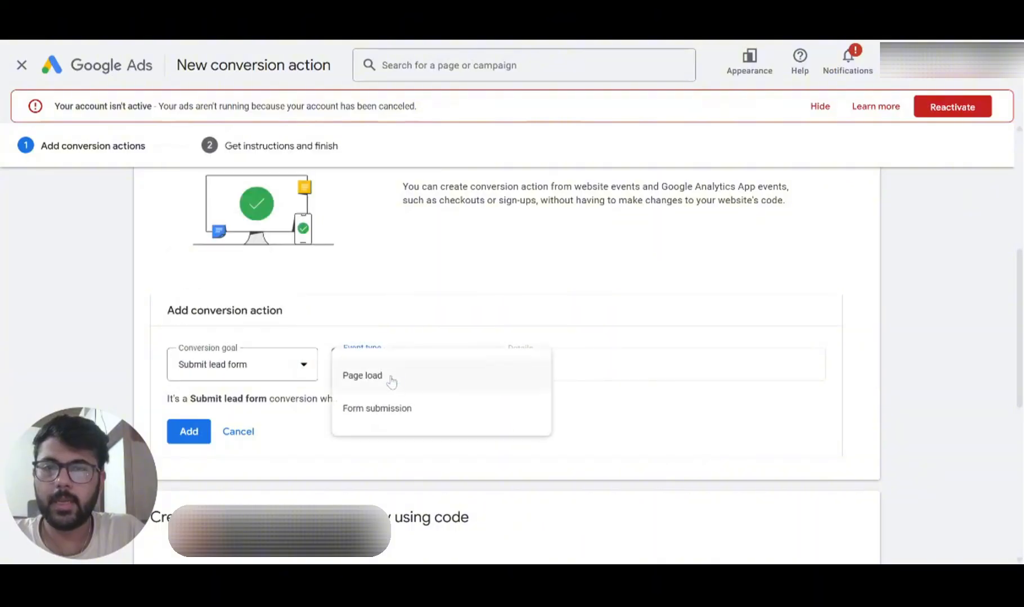
pyautogui.click(366, 385)
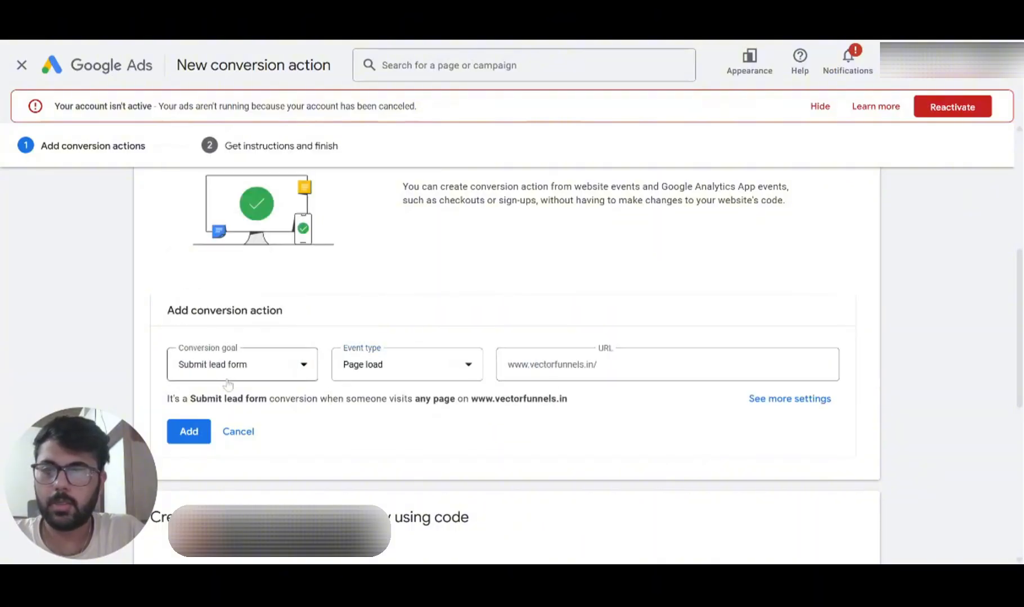
# - Open the conversion action's detailed settings and set the page load event to match when the URL contains "thankyou"
pyautogui.click(767, 399)
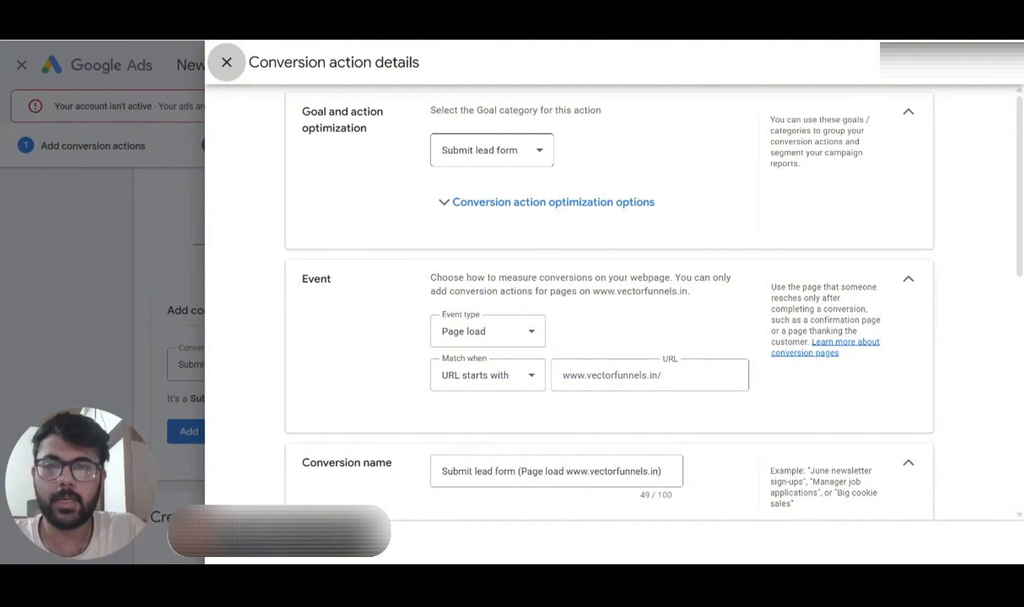
pyautogui.click(489, 373)
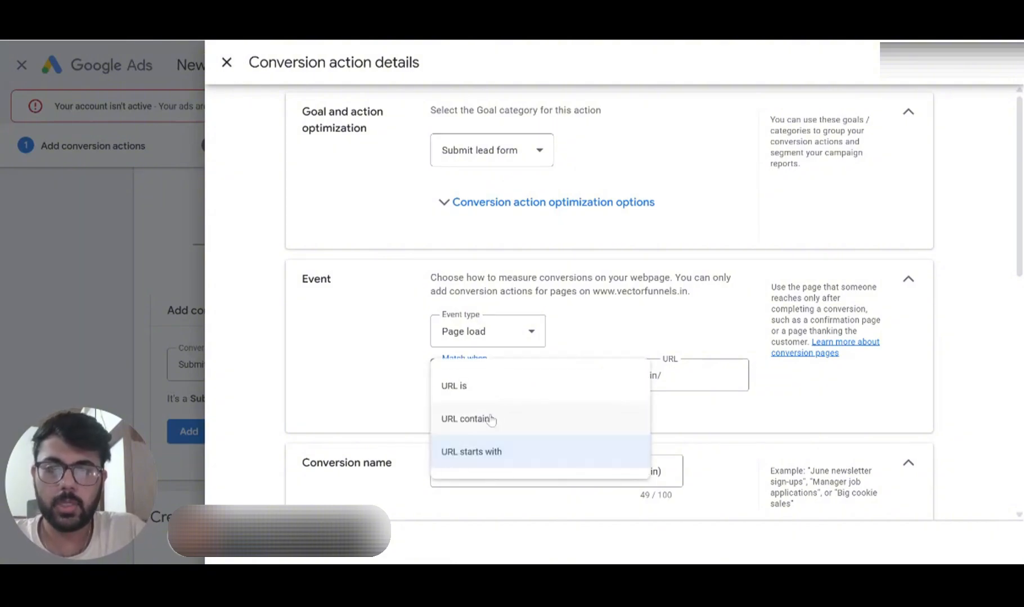
pyautogui.click(490, 419)
pyautogui.click(647, 376)
pyautogui.write('thank')
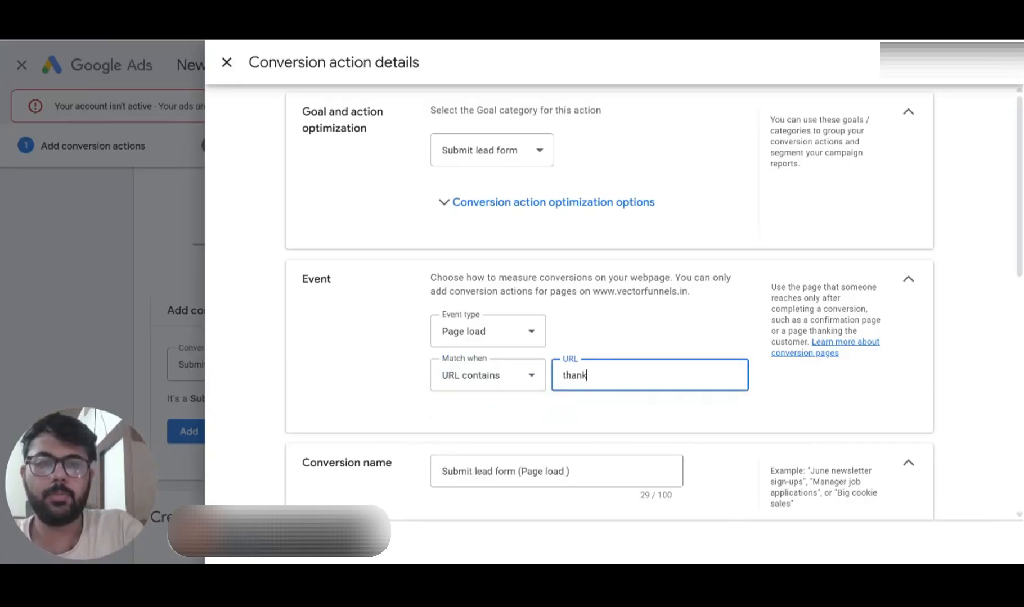
pyautogui.write('y')
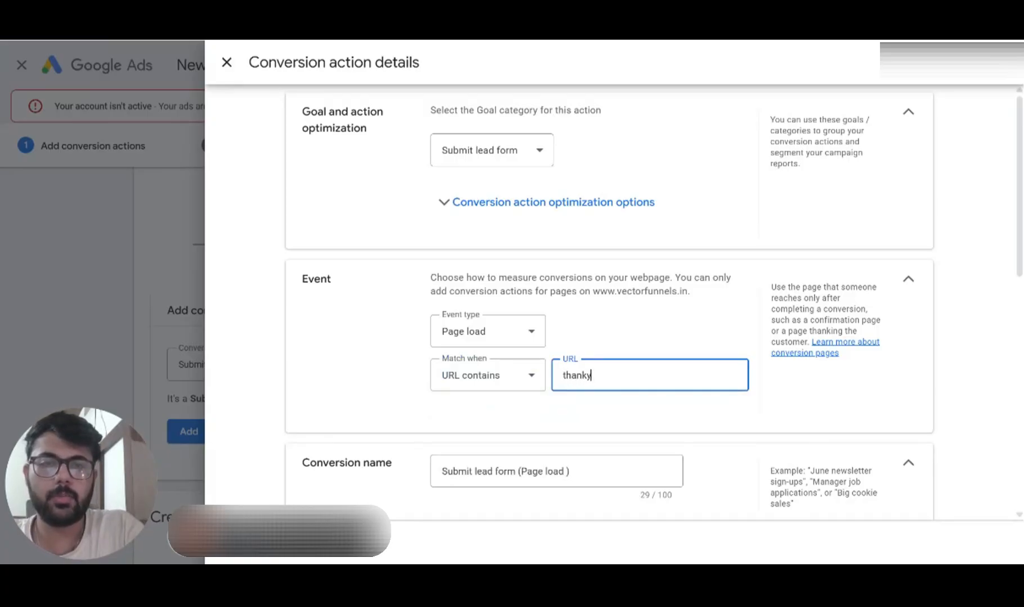
pyautogui.write('ou')
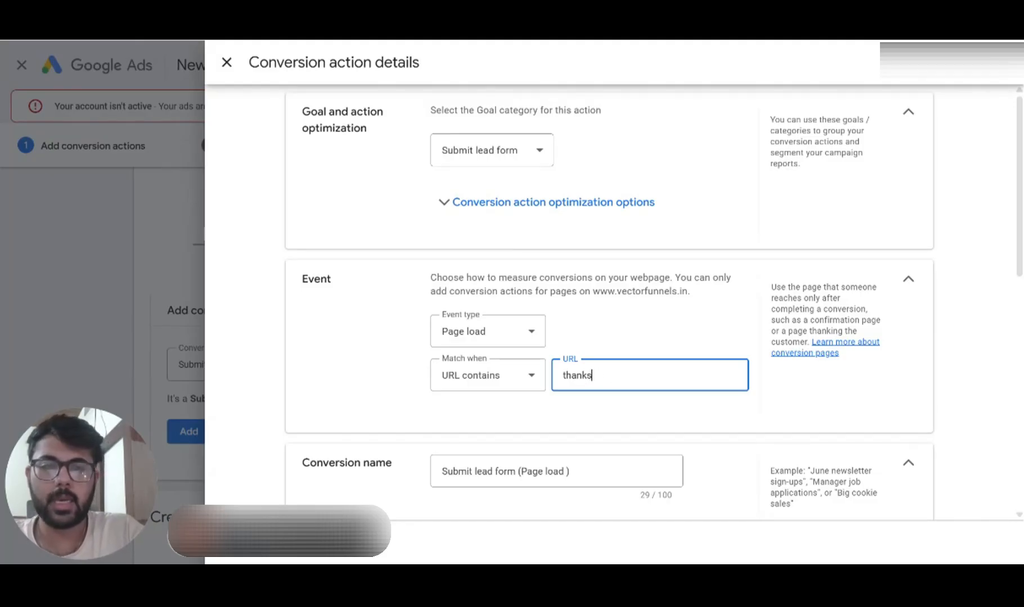
# - Try the variants "thank-you" and "thanks" as the event's URL text, then restore "thankyou"
pyautogui.write('you')
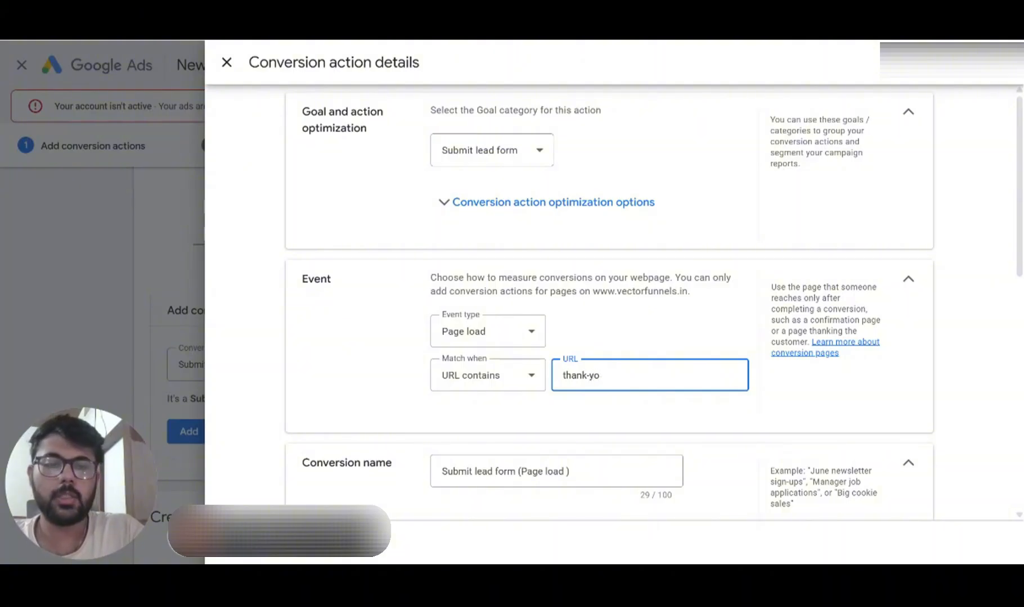
pyautogui.press('BackSpace')
pyautogui.write('s')
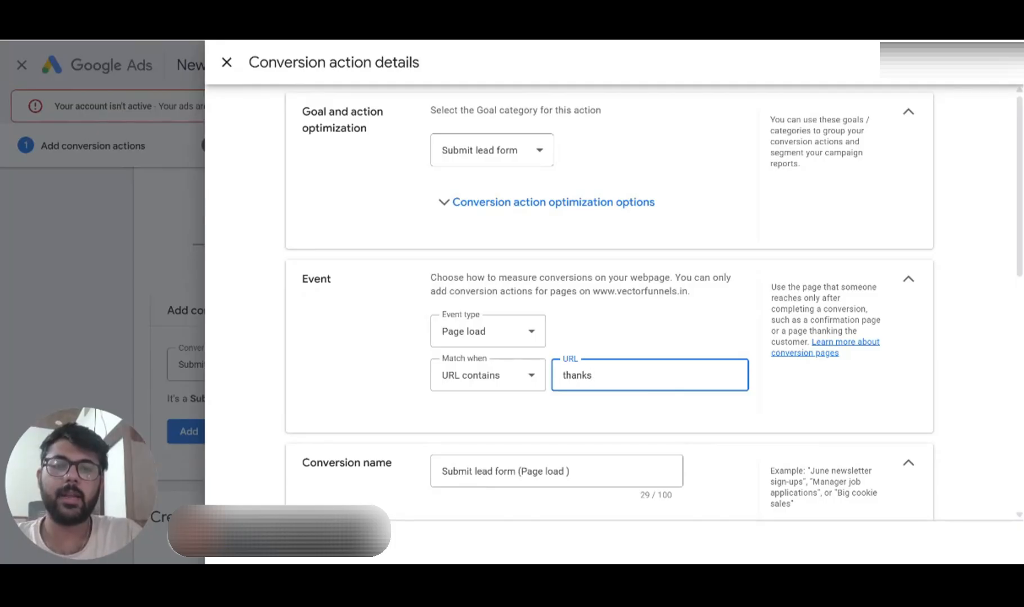
pyautogui.press('BackSpace')
pyautogui.write('you')
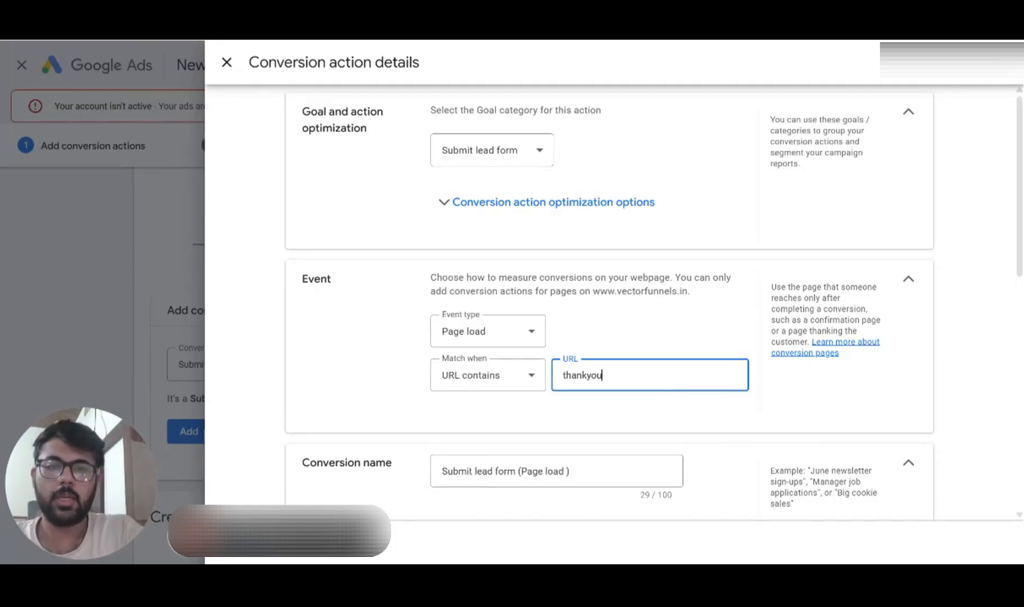
# - Replace the default conversion name with "Landscaping Lead"
pyautogui.scroll(-2, 657, 337)
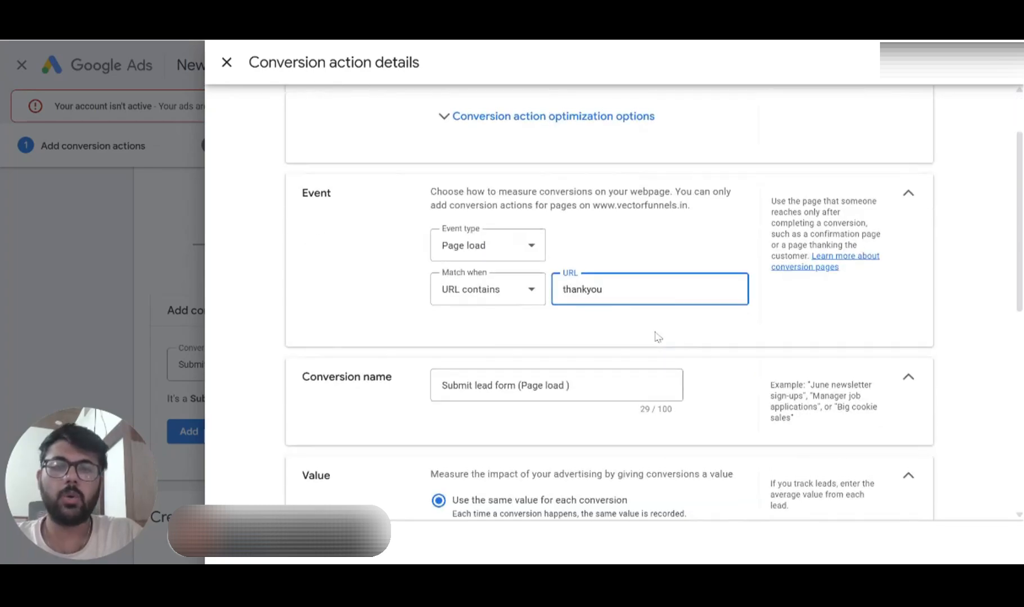
pyautogui.click(537, 383)
pyautogui.hotkey('ctrl', 'a')
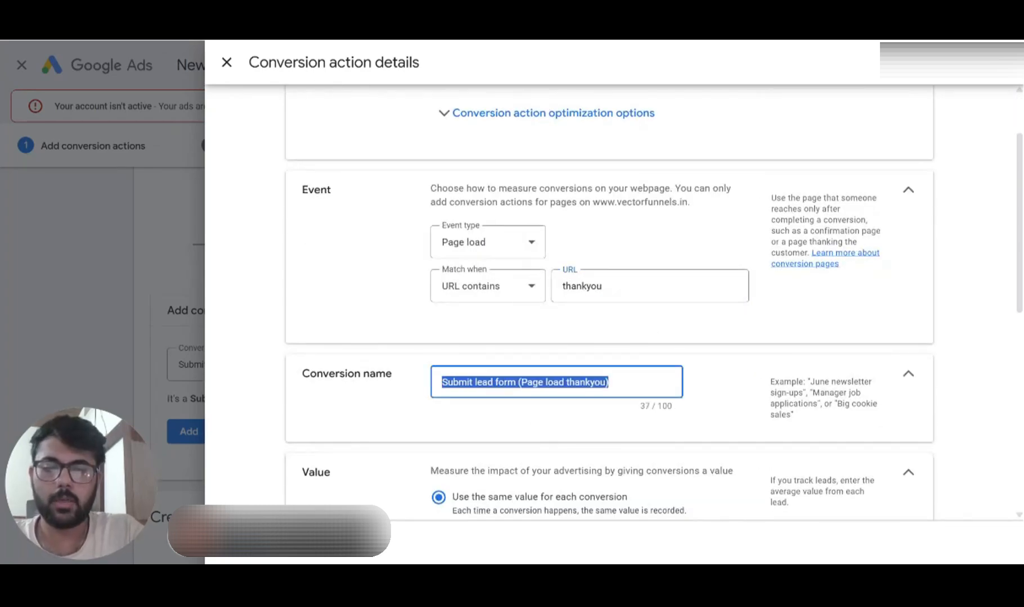
pyautogui.write('Lead')
pyautogui.hotkey('ctrl', 'a')
pyautogui.write('Lan')
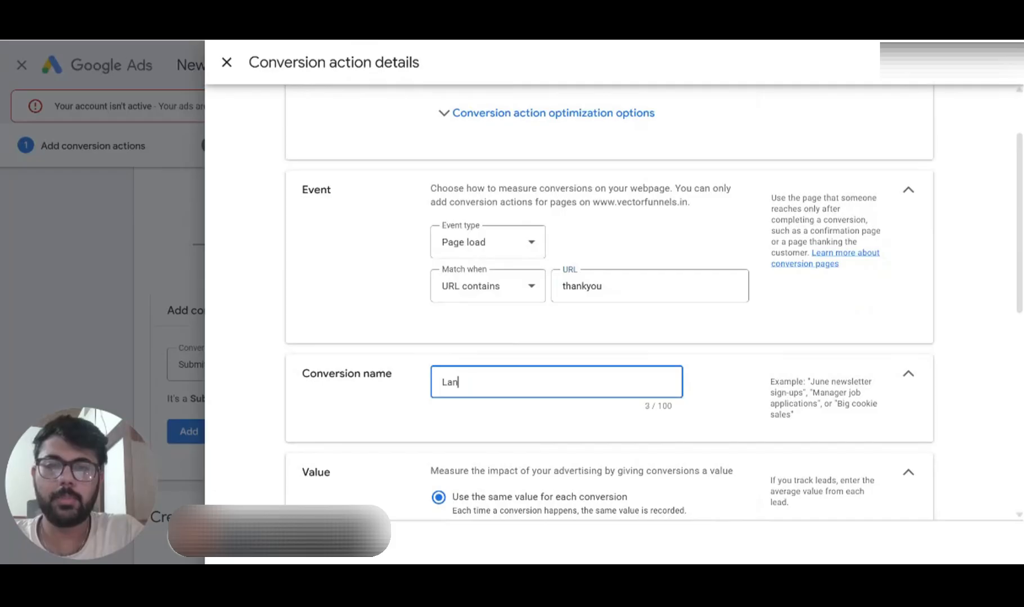
pyautogui.write('dscaping L')
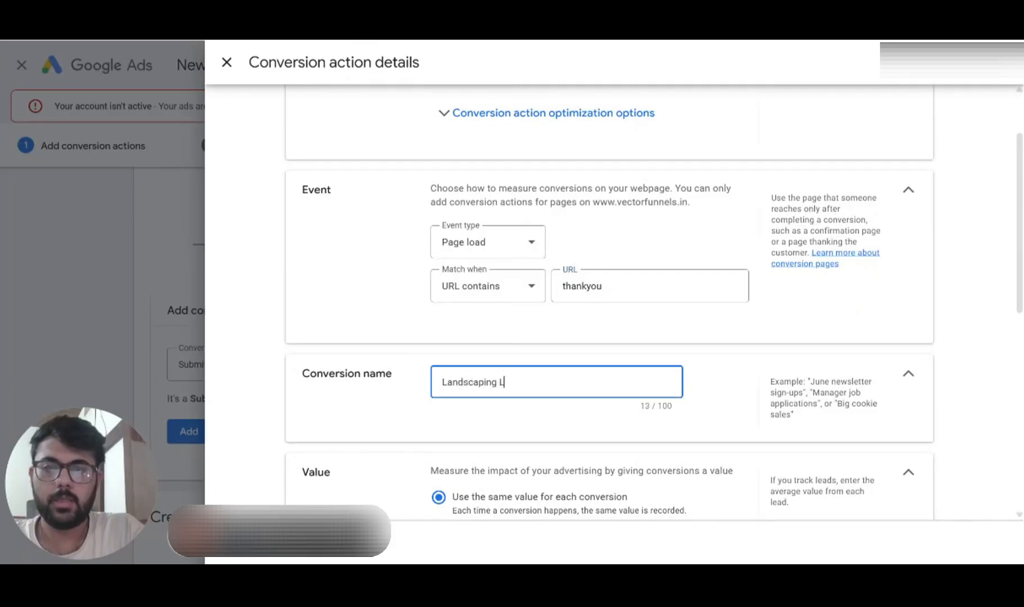
pyautogui.write('ead')
pyautogui.scroll(-3, 509, 414)
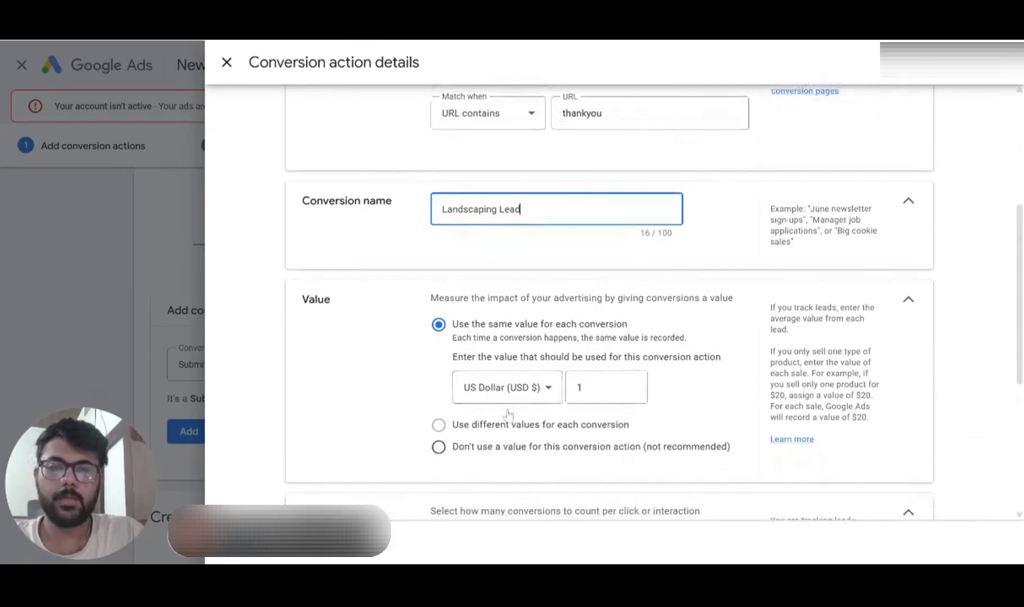
# - Set the Landscaping Lead conversion action to use no value and save its details
pyautogui.click(441, 447)
pyautogui.scroll(-5, 447, 447)
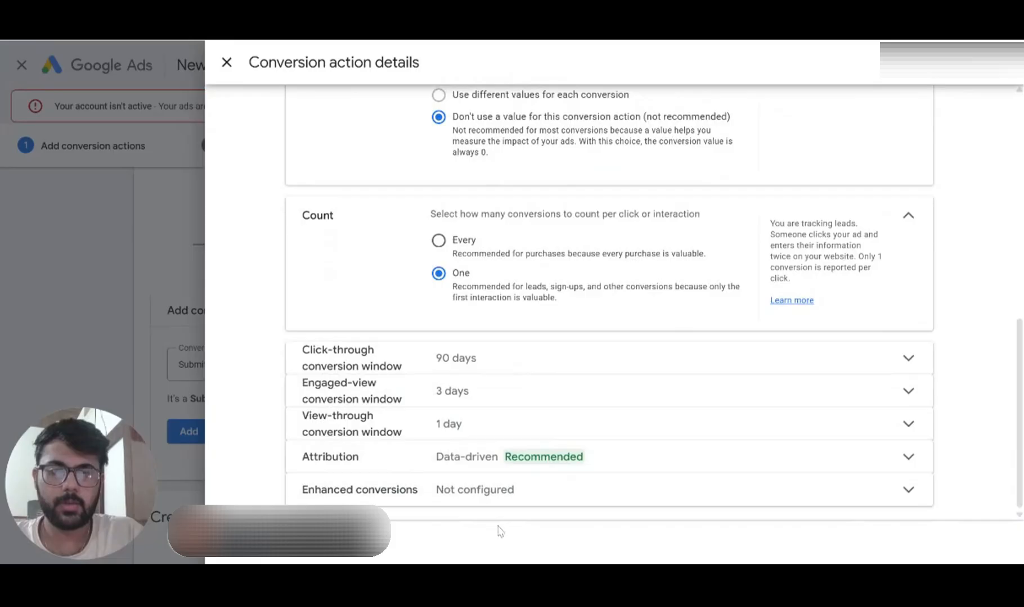
pyautogui.moveTo(316, 537); pyautogui.dragTo(1021, 536)
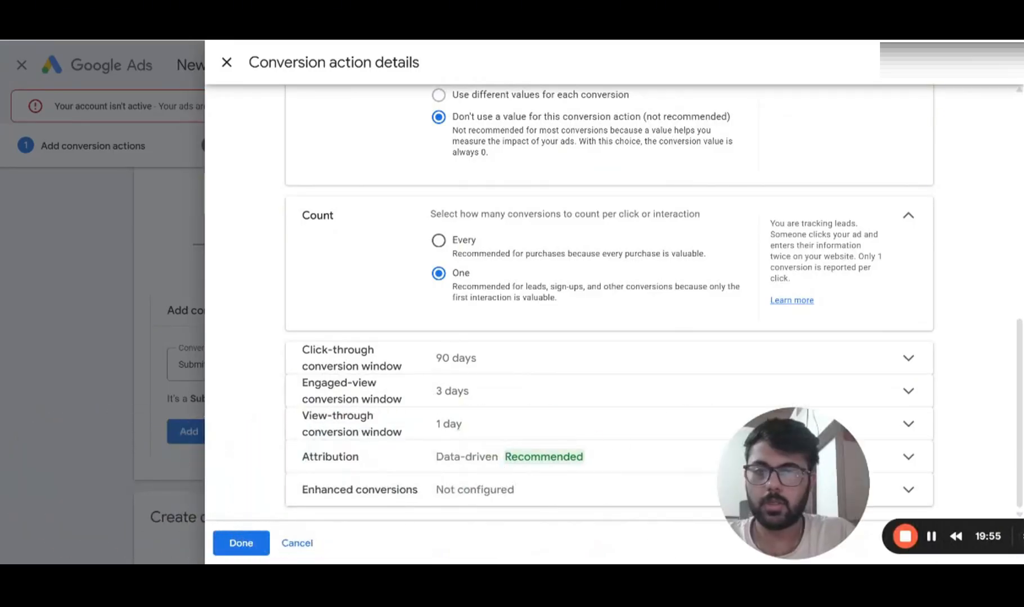
pyautogui.click(240, 543)
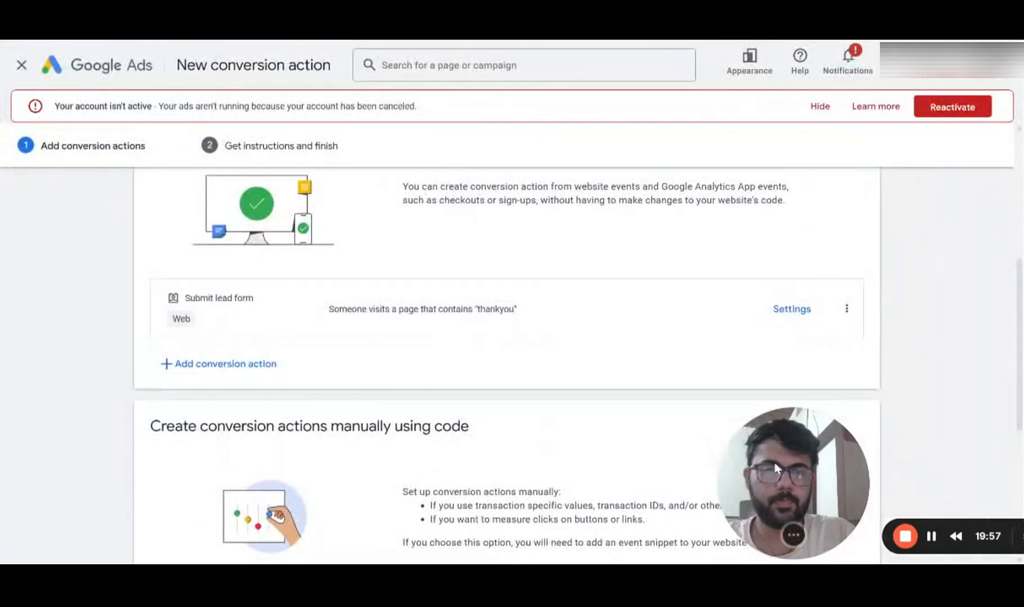
# - Agree to the terms with enhanced conversions turned on and continue to the setup instructions
pyautogui.moveTo(966, 526)
pyautogui.mouseDown()
pyautogui.moveTo(975, 422)
pyautogui.moveTo(973, 529)
pyautogui.mouseUp()
pyautogui.scroll(-5, 593, 370)
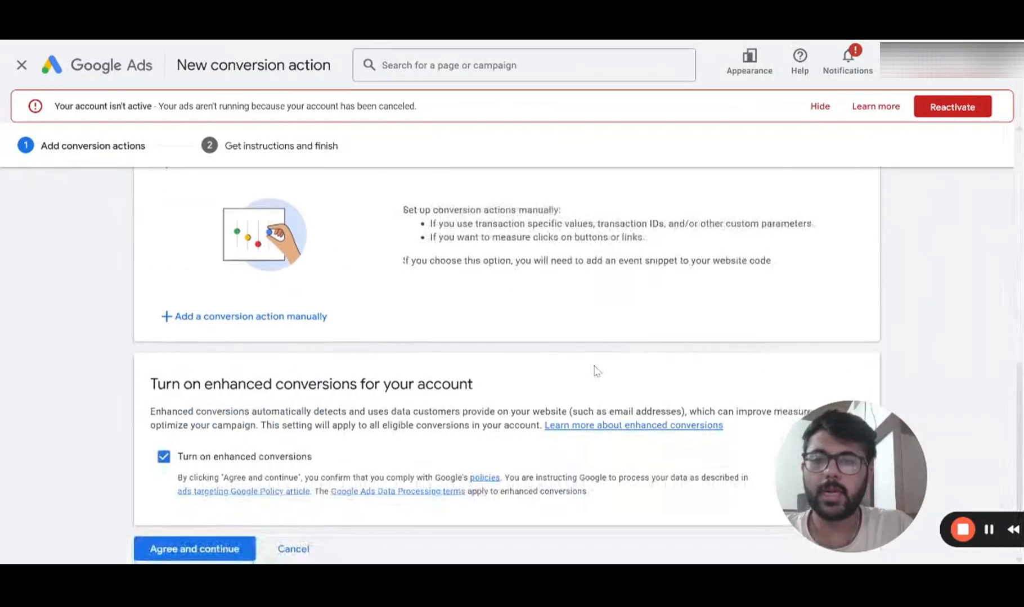
pyautogui.scroll(-1, 545, 372)
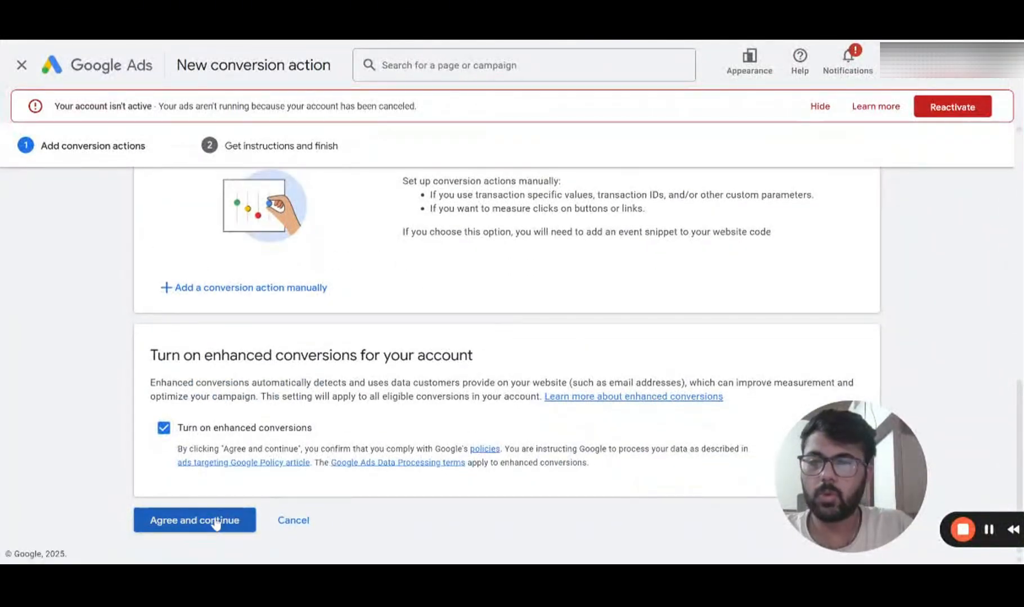
pyautogui.click(215, 524)
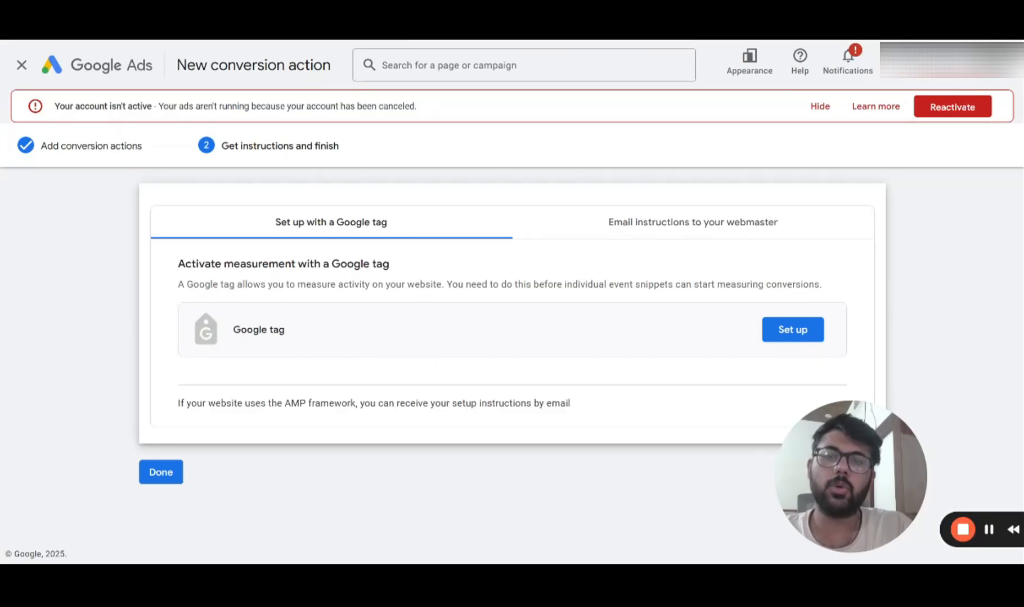
# - Finish the conversion setup from the webmaster email instructions without sending any, and check the Landscaping Lead action's status details
pyautogui.click(602, 222)
pyautogui.click(337, 302)
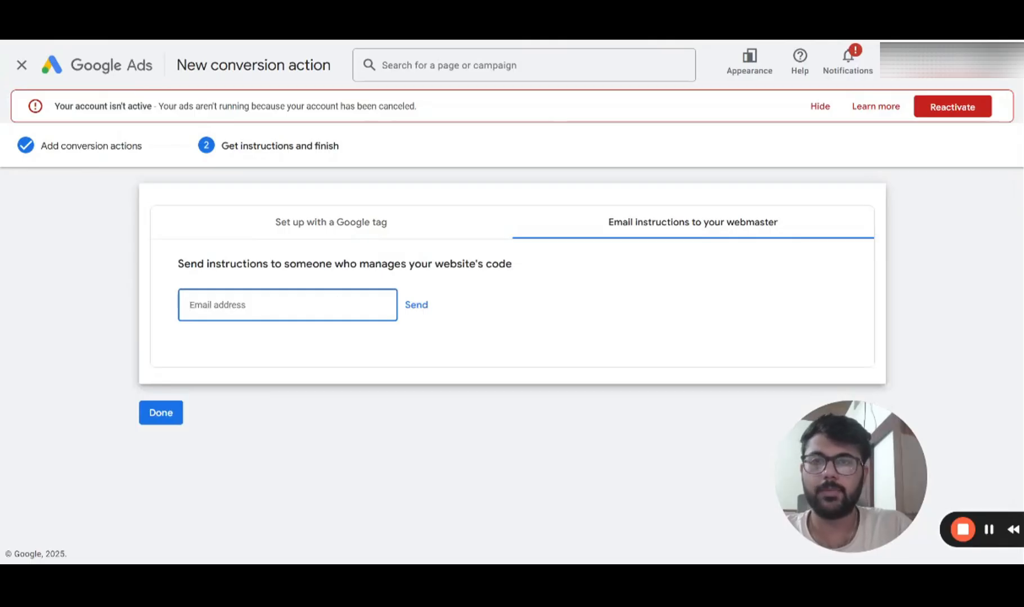
pyautogui.click(164, 413)
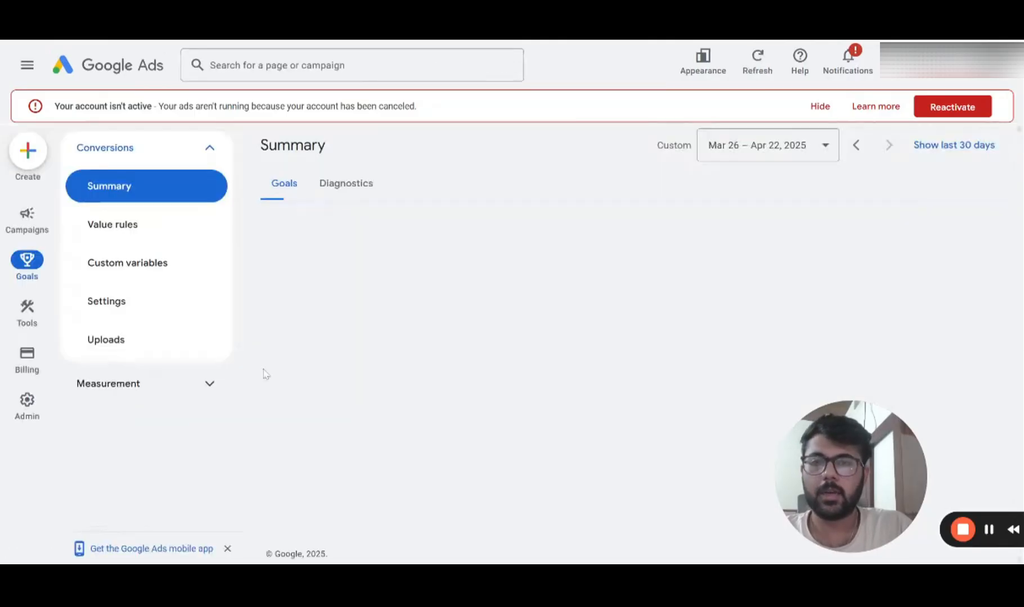
pyautogui.scroll(-1, 447, 349)
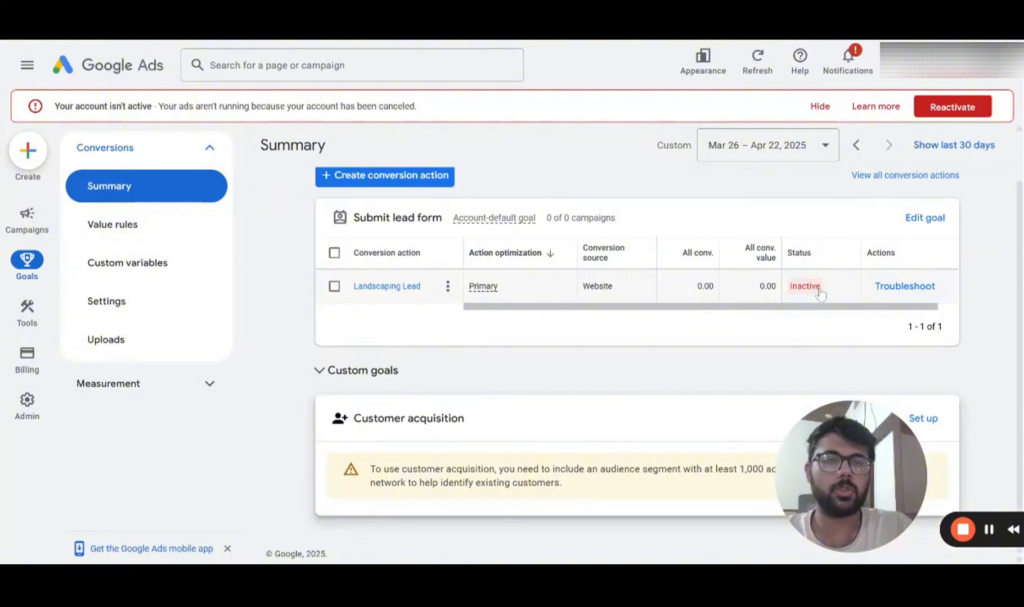
pyautogui.moveTo(807, 294)
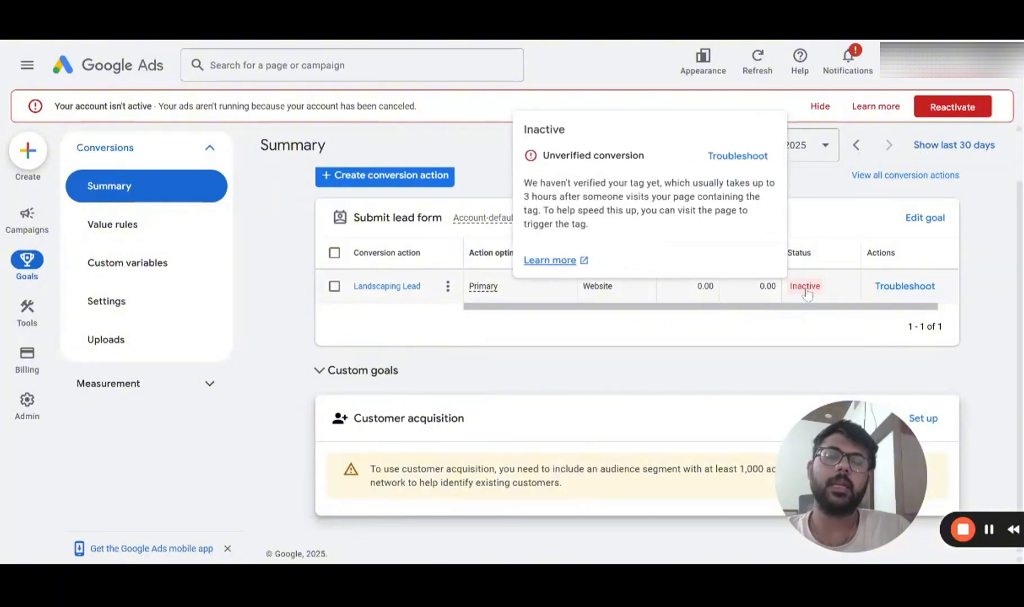
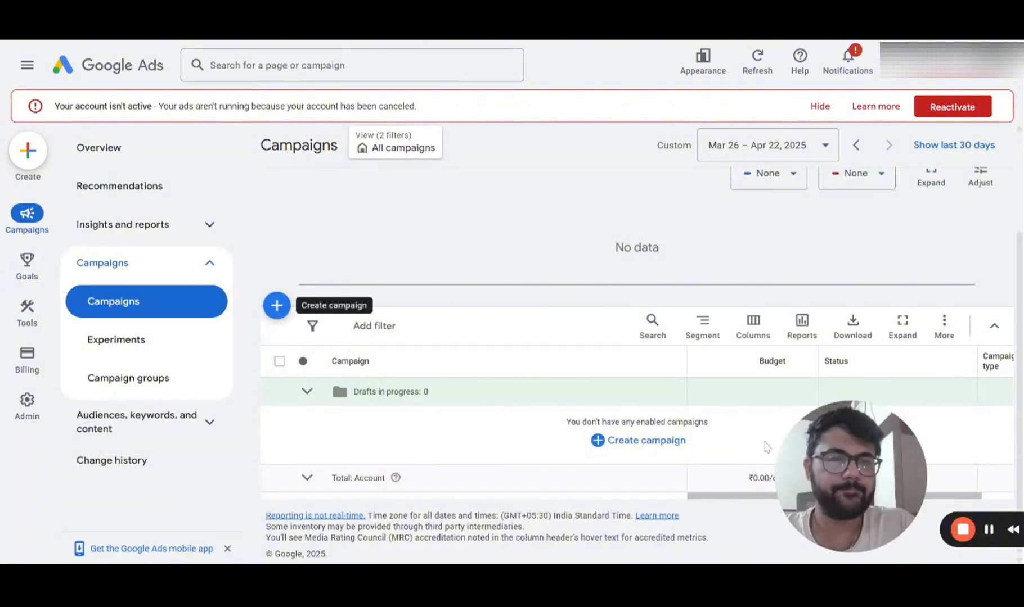
# - Start a new campaign with the Leads objective and the Search campaign type
pyautogui.moveTo(815, 480); pyautogui.dragTo(46, 487)
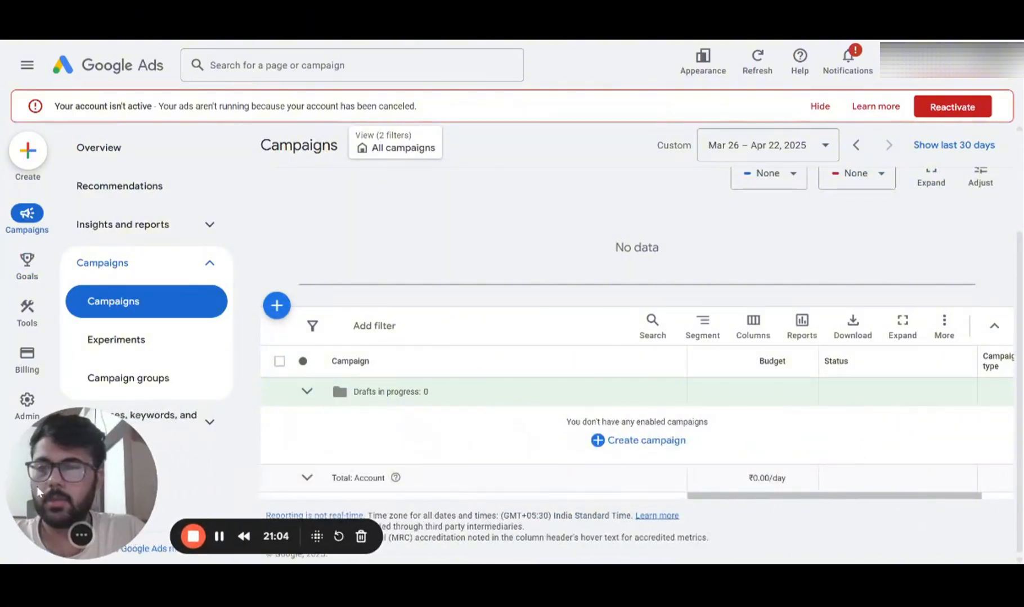
pyautogui.click(275, 307)
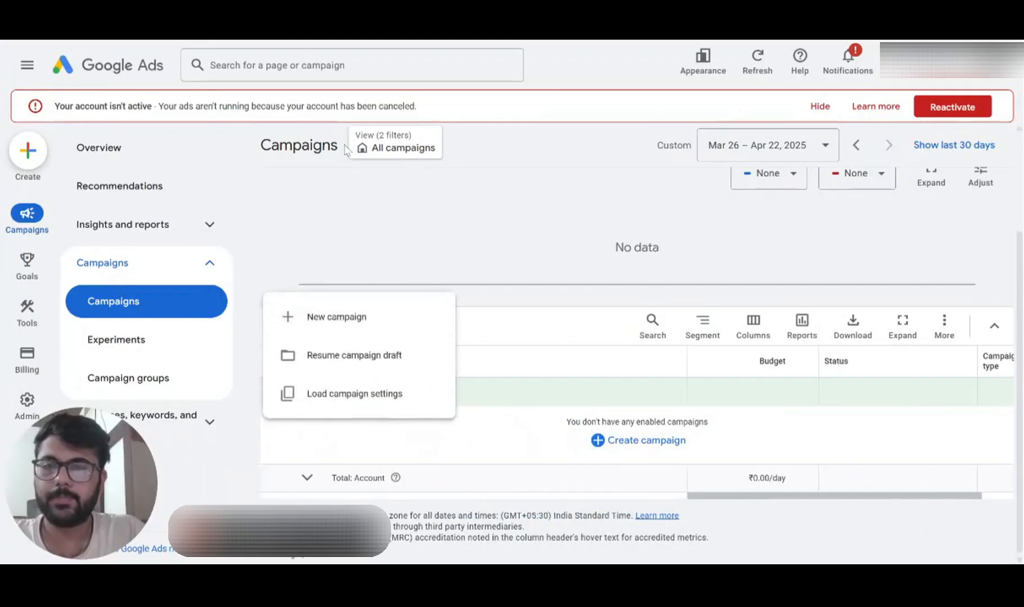
pyautogui.click(333, 304)
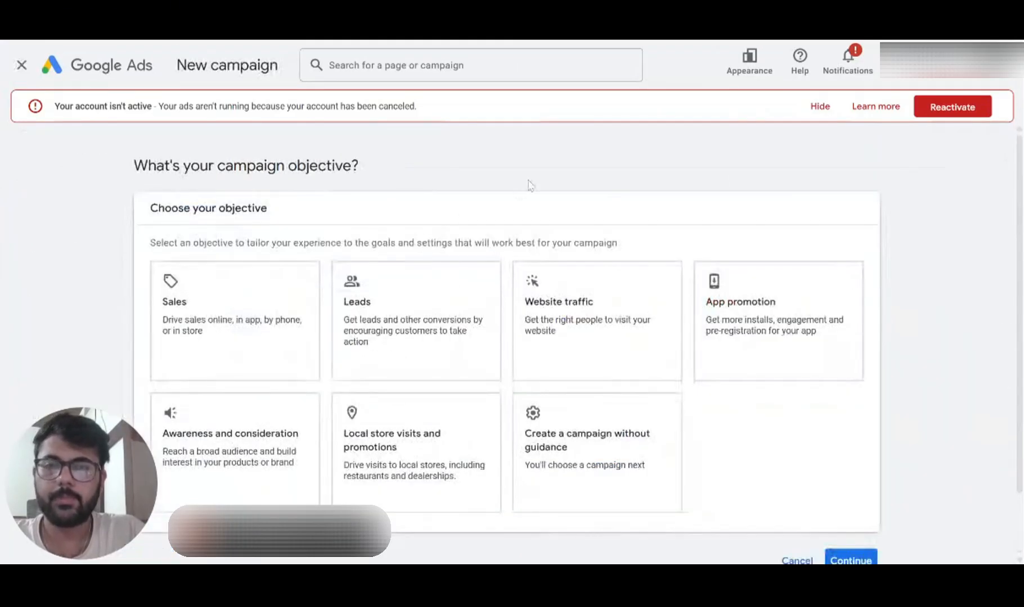
pyautogui.click(466, 316)
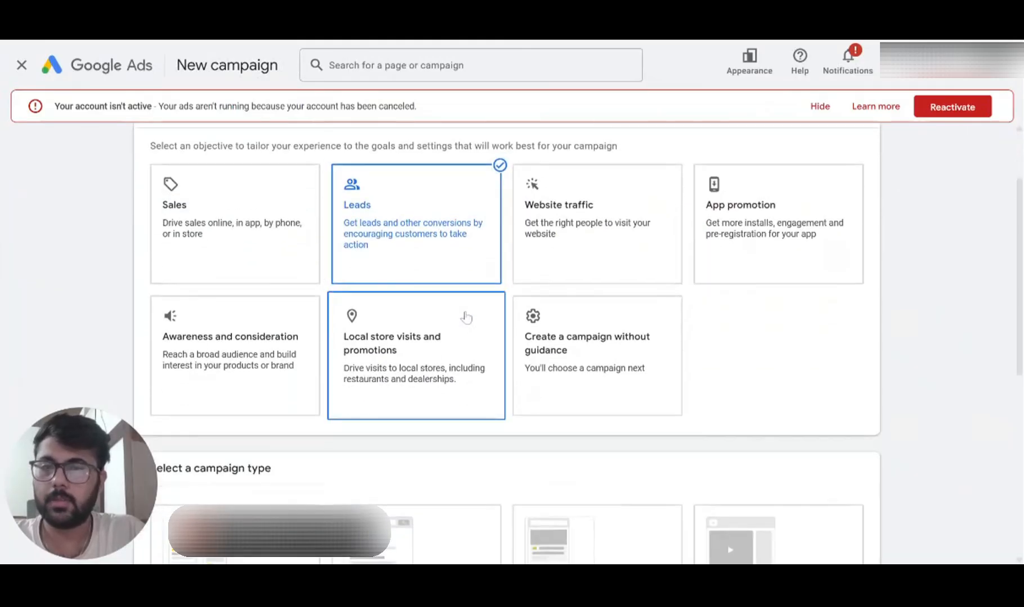
pyautogui.scroll(-6, 453, 343)
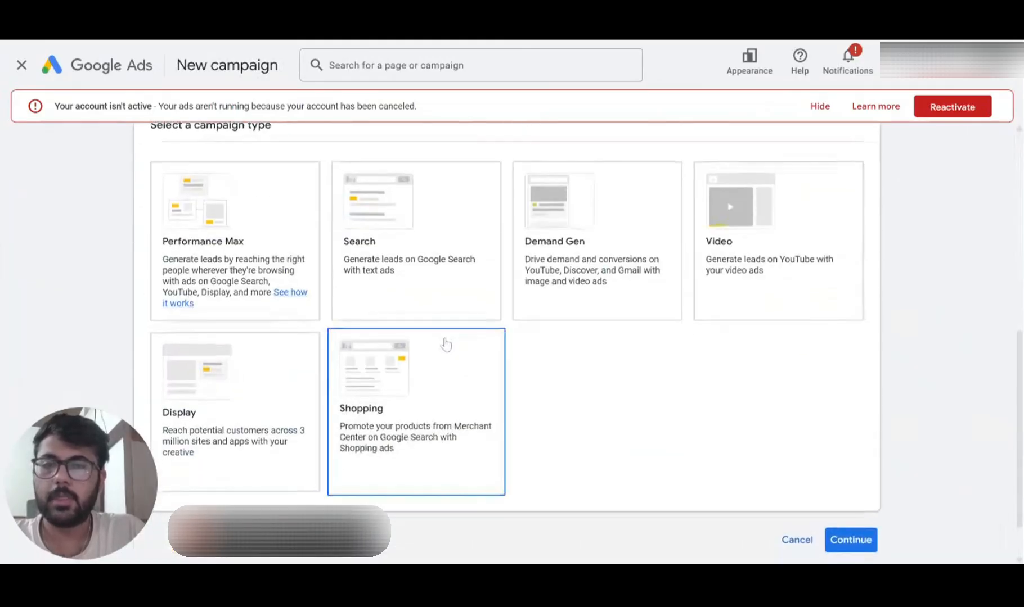
pyautogui.click(432, 256)
pyautogui.scroll(-3, 430, 255)
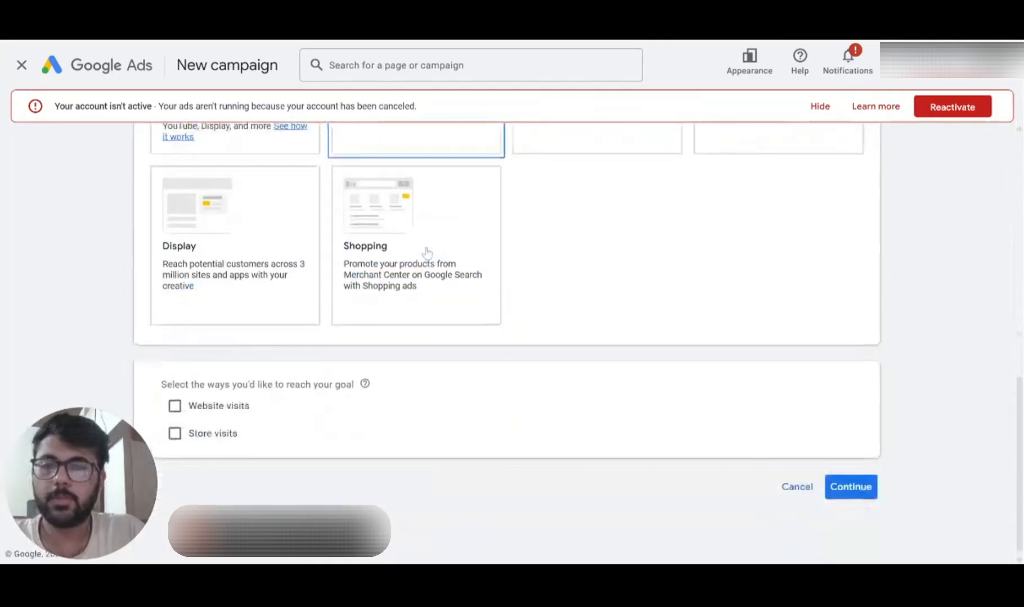
pyautogui.click(218, 409)
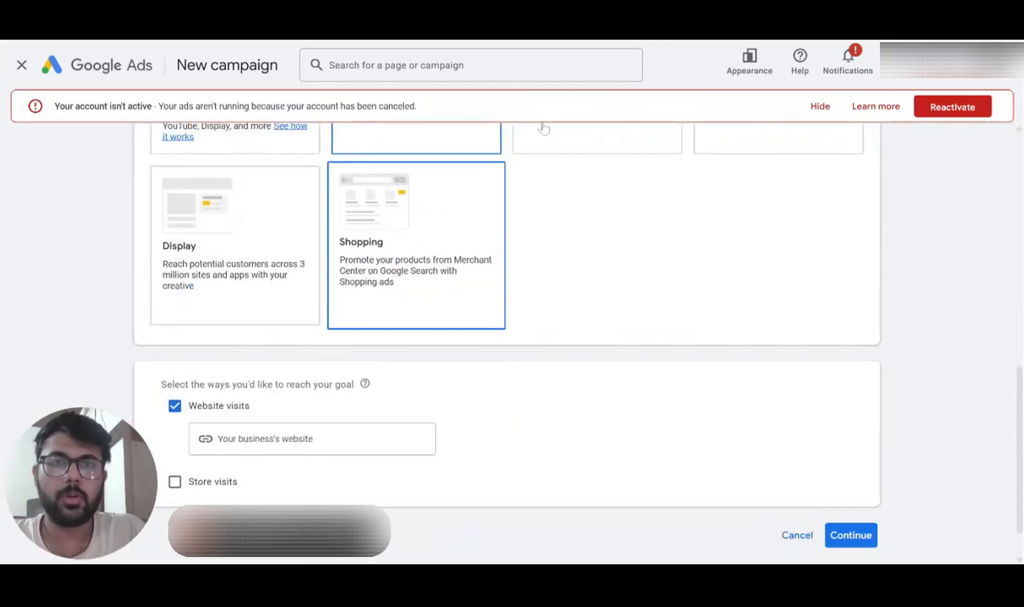
pyautogui.scroll(2, 544, 128)
pyautogui.scroll(-3, 481, 344)
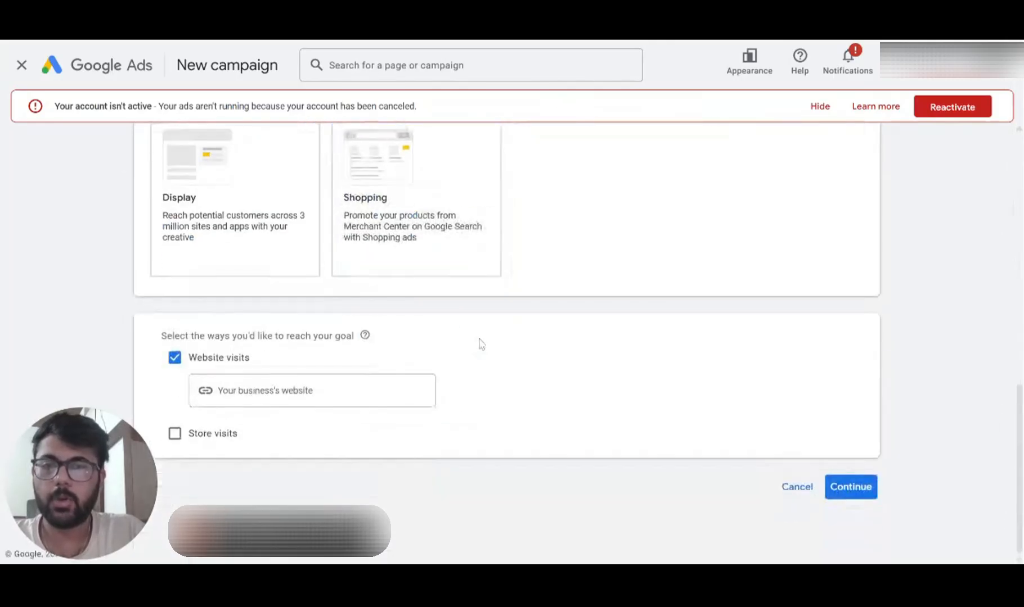
pyautogui.click(381, 401)
pyautogui.write('https://vectorfunnels.in/')
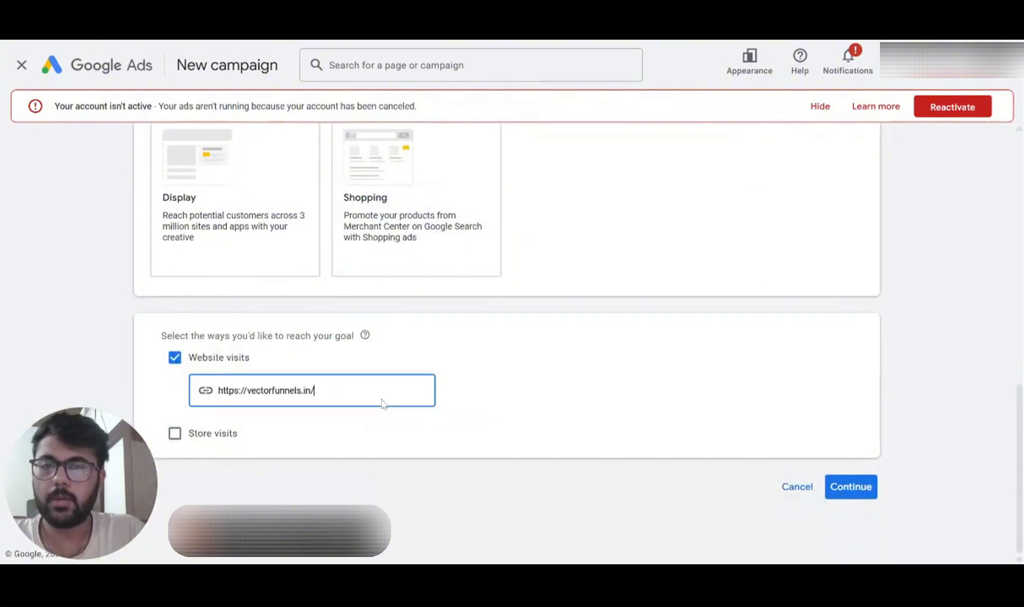
pyautogui.click(846, 487)
# - Select form submissions from the website as the leads conversion goal, and switch the selection to Sign up
pyautogui.scroll(-6, 462, 363)
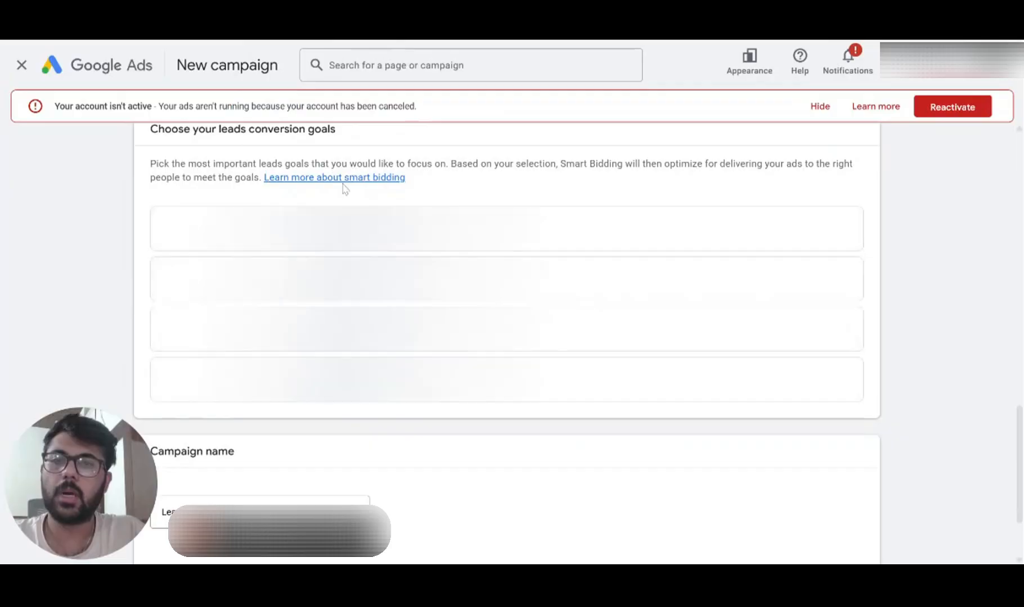
pyautogui.scroll(-2, 380, 255)
pyautogui.scroll(2, 381, 255)
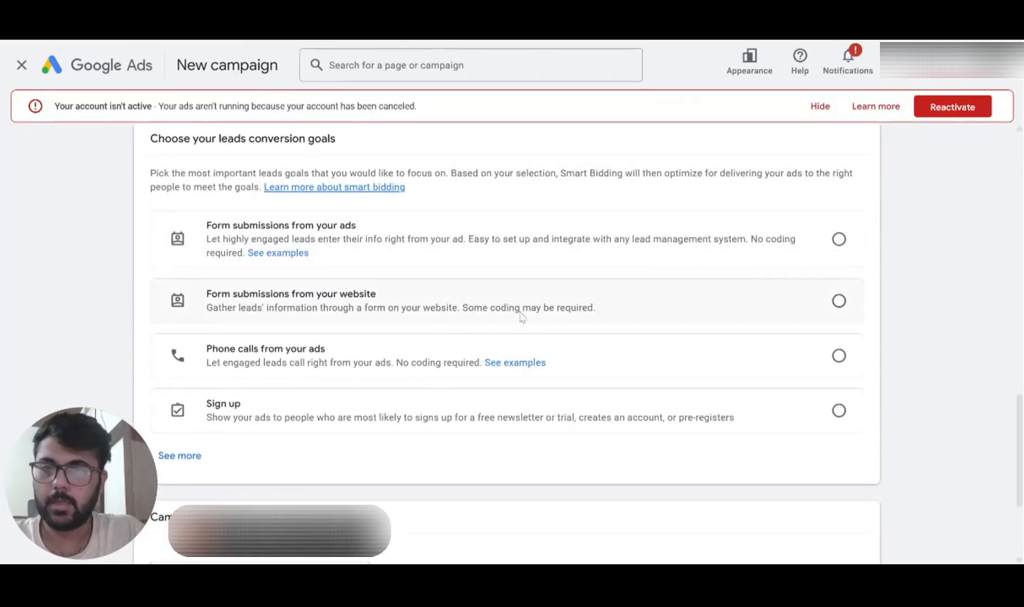
pyautogui.click(722, 318)
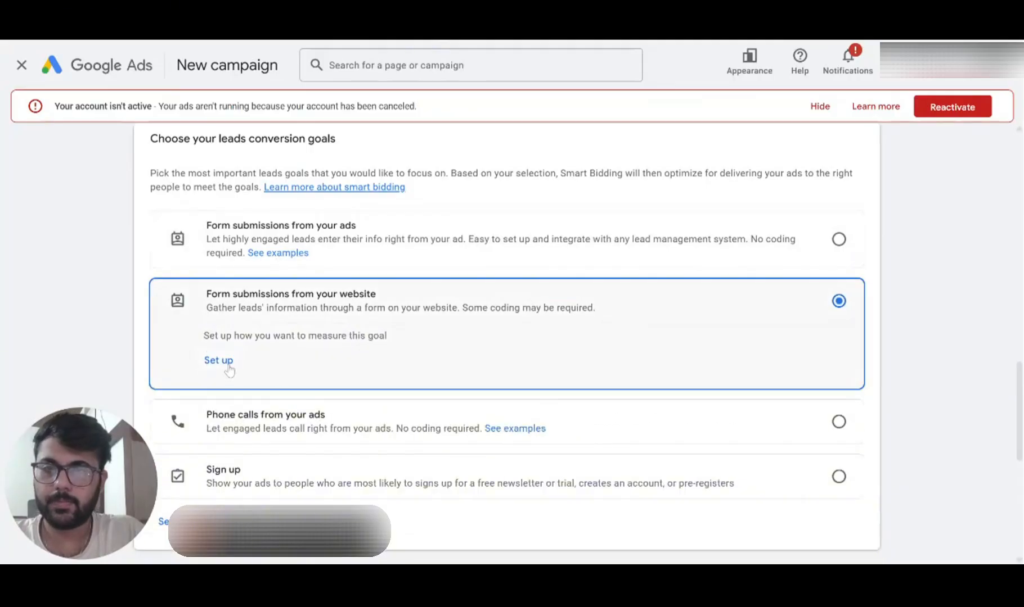
pyautogui.scroll(-2, 228, 369)
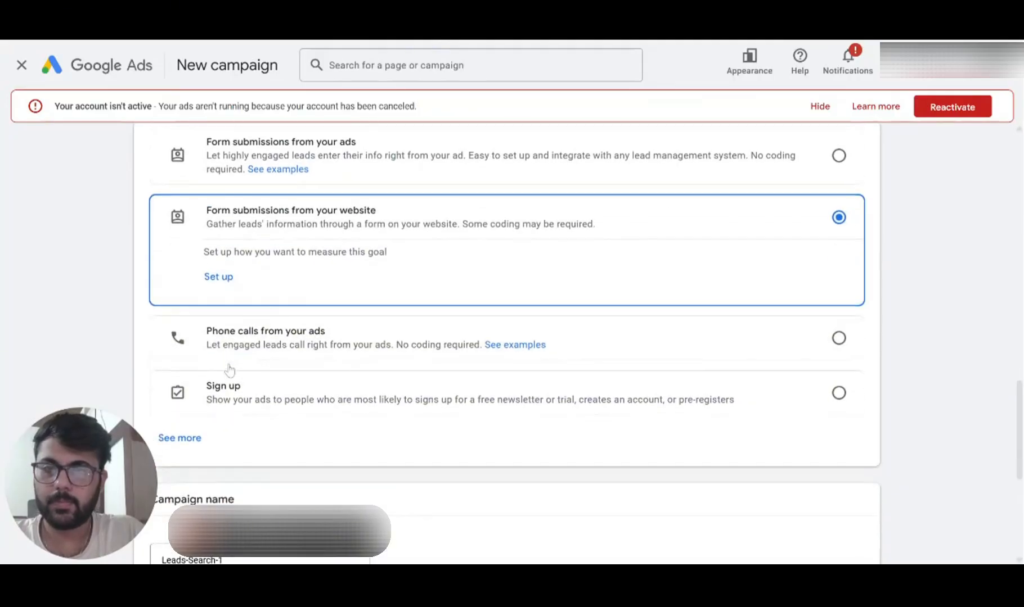
pyautogui.click(766, 389)
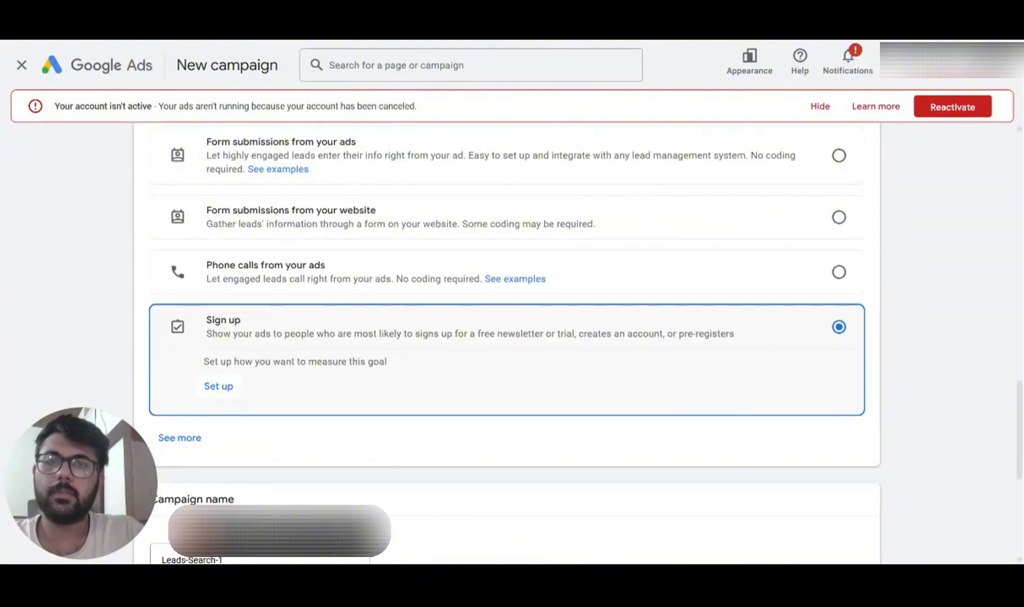
# - Name the campaign AB_Search_Landscaping_Houston_22nd April
pyautogui.scroll(-2, 348, 364)
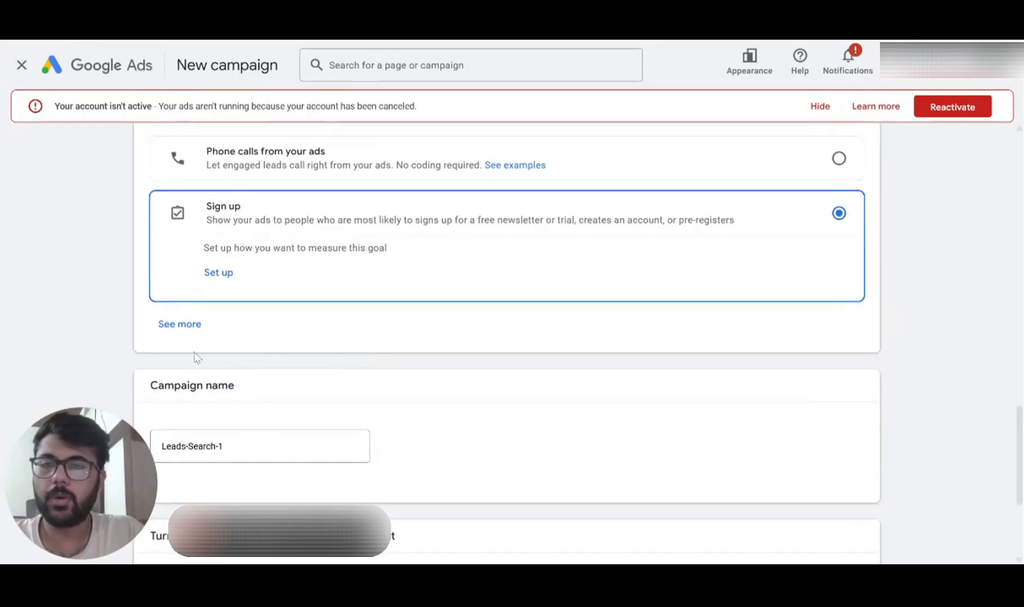
pyautogui.click(235, 435)
pyautogui.hotkey('ctrl', 'a')
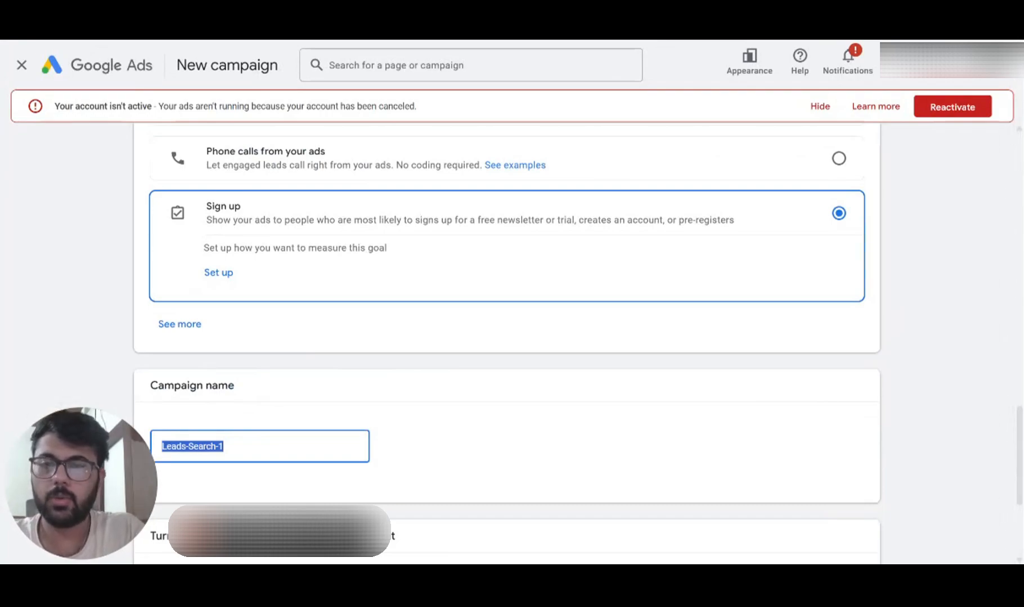
pyautogui.write('AB')
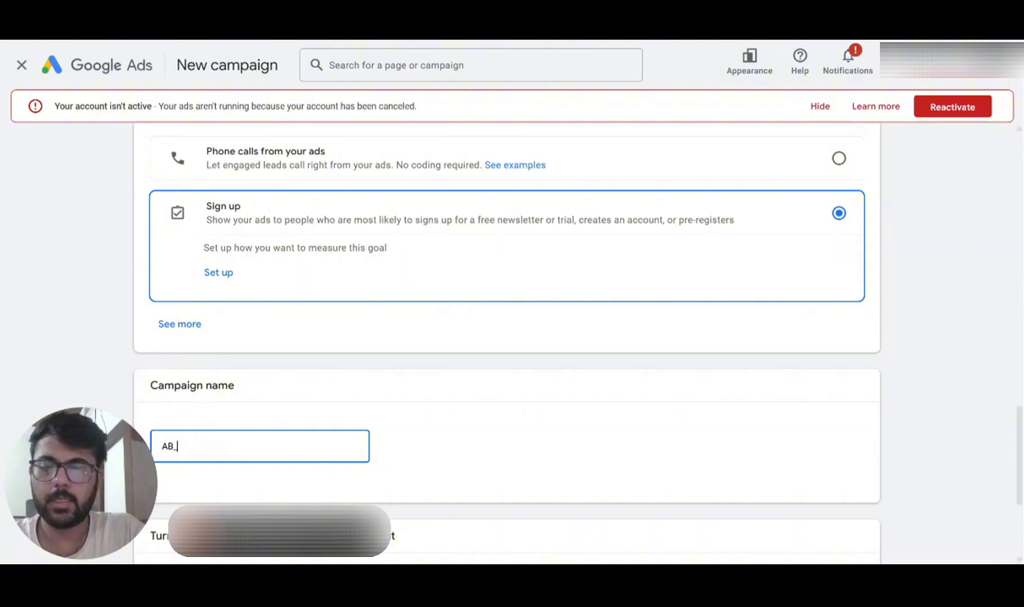
pyautogui.write('_Sea')
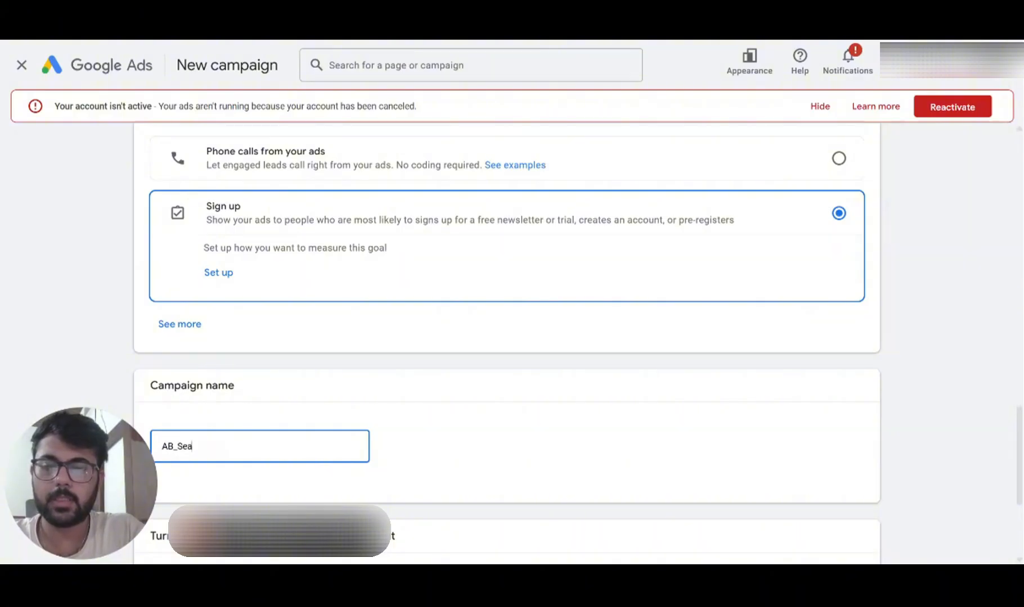
pyautogui.write('rch_Landscaping_')
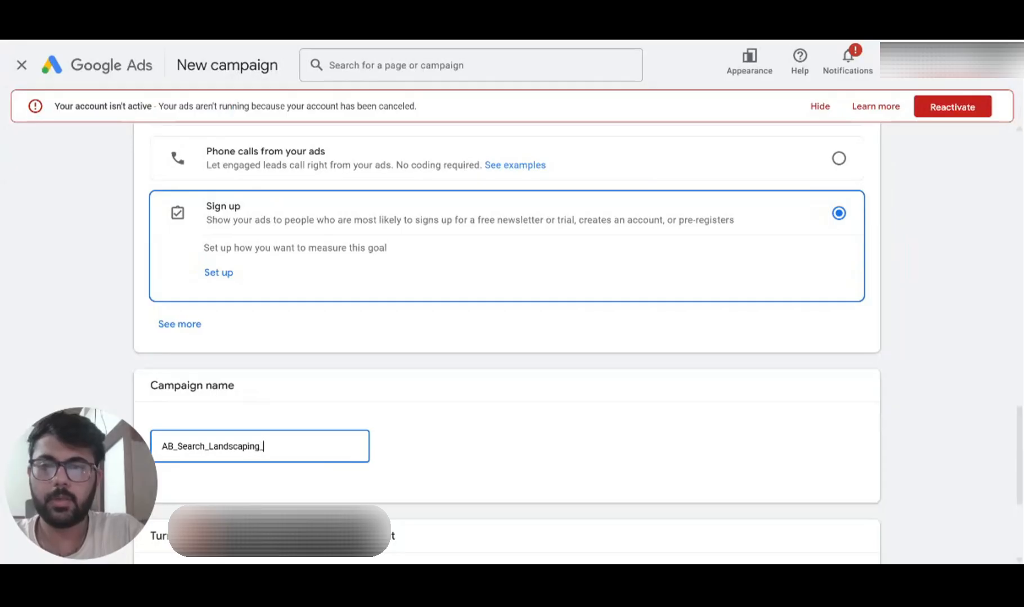
pyautogui.write('Houston')
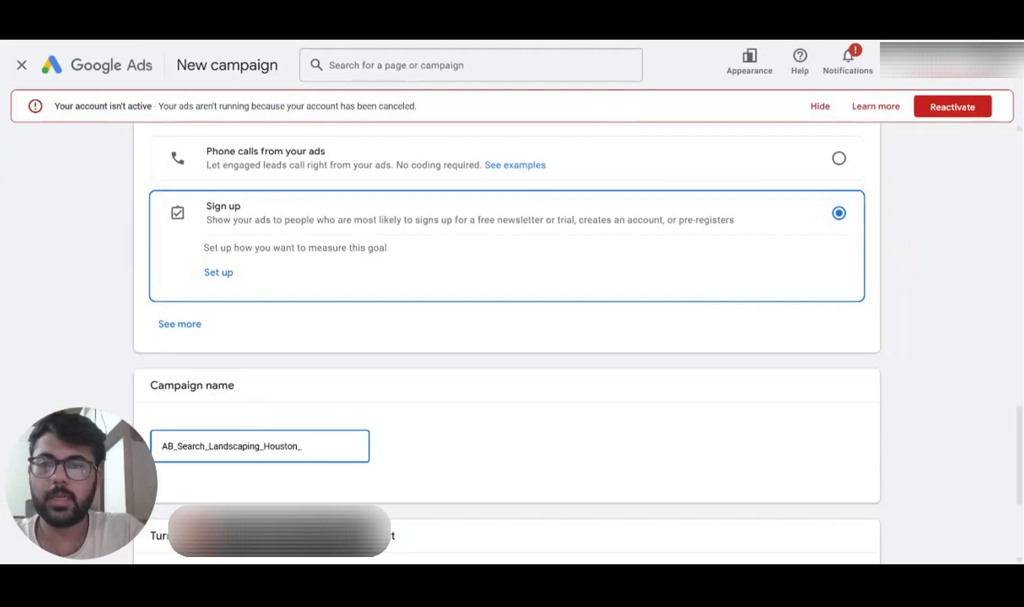
pyautogui.write('_')
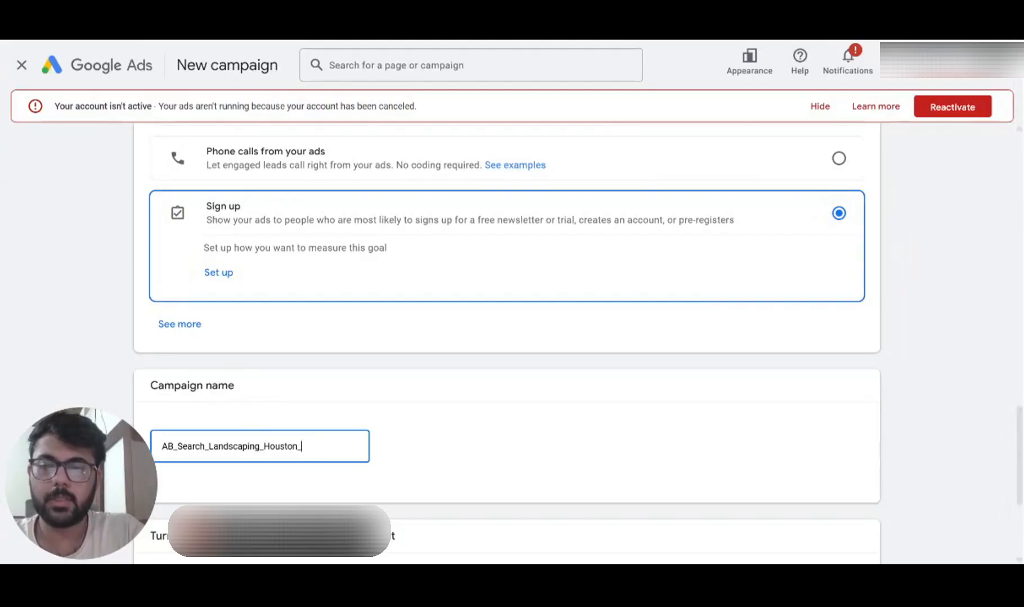
pyautogui.write('2')
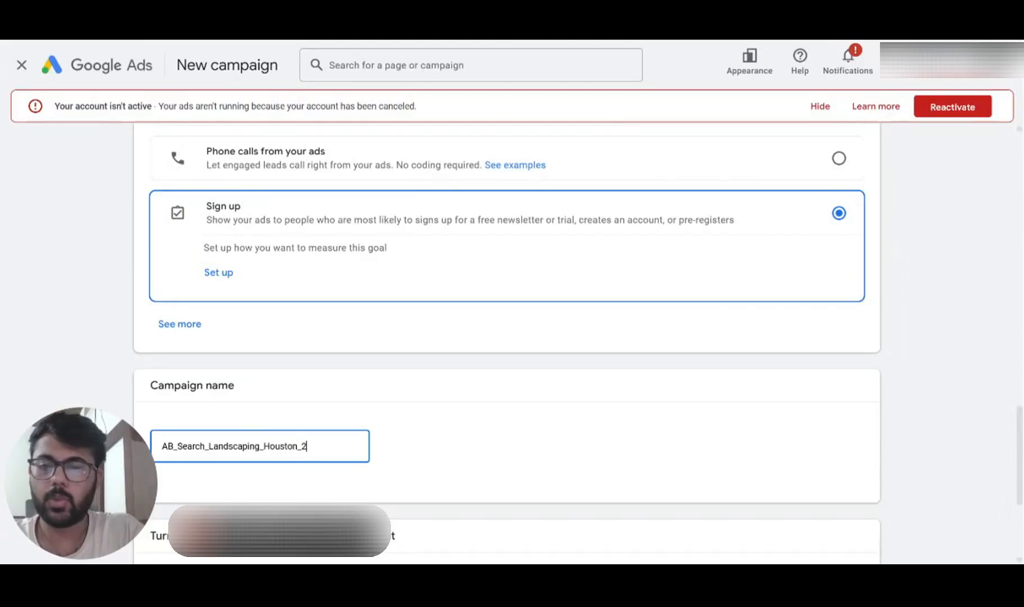
pyautogui.write('2nd April')
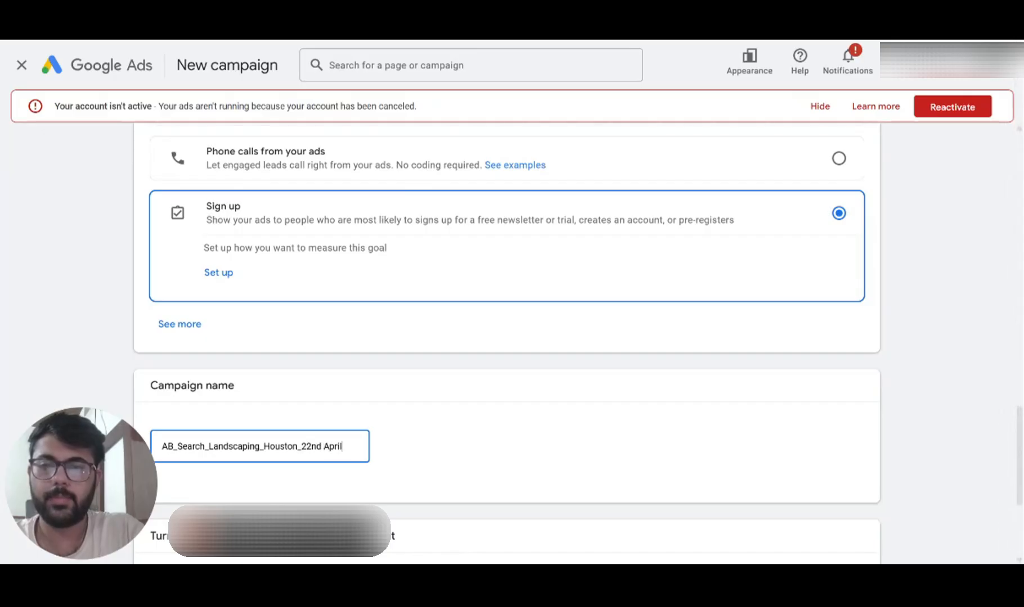
pyautogui.scroll(-4, 301, 408)
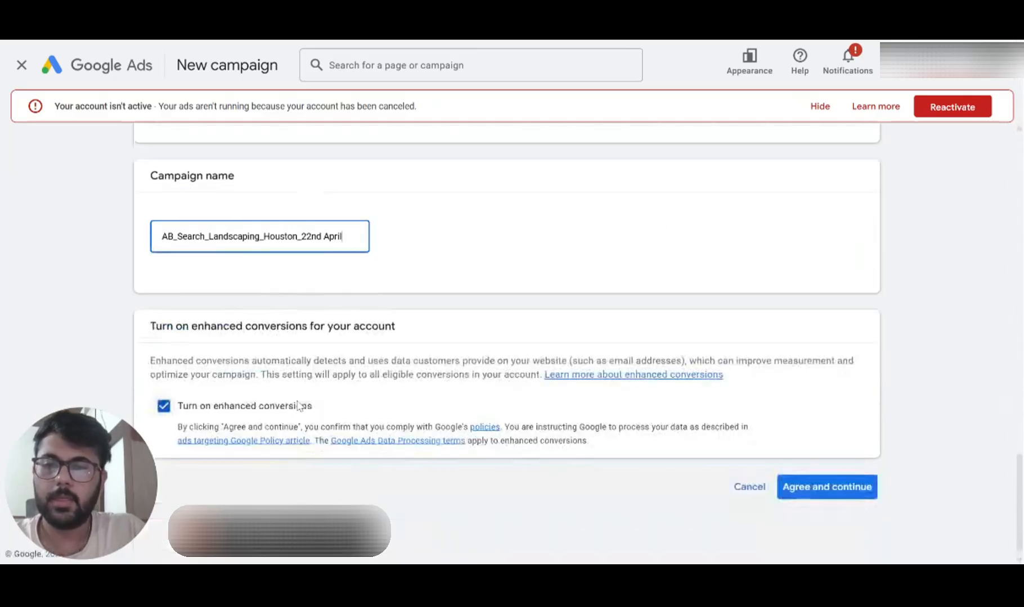
# - Agree to enhanced conversions, and set the bidding to focus on conversions with a target cost per action of ₹60
pyautogui.click(798, 488)
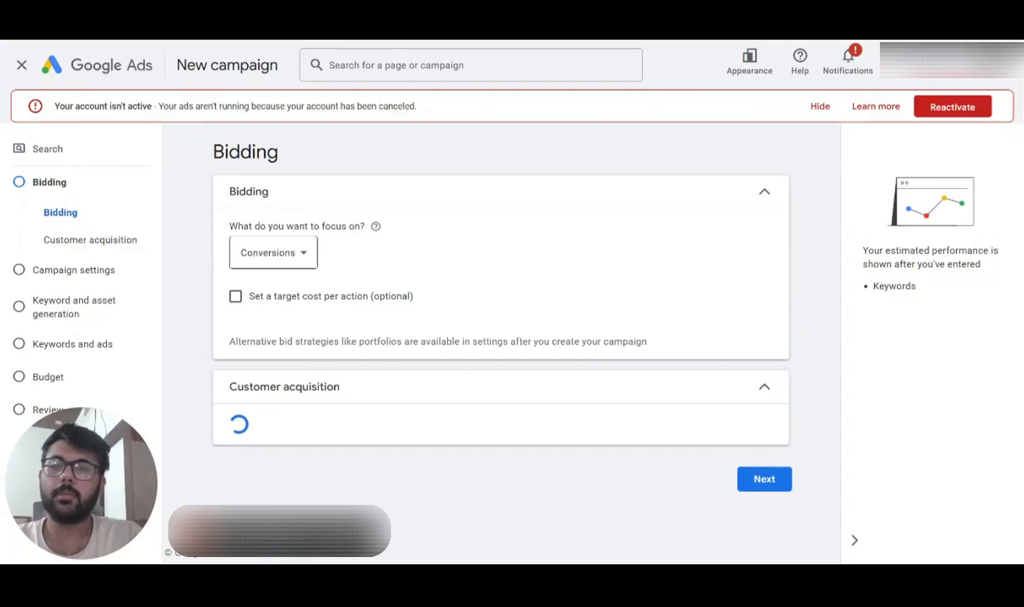
pyautogui.click(289, 251)
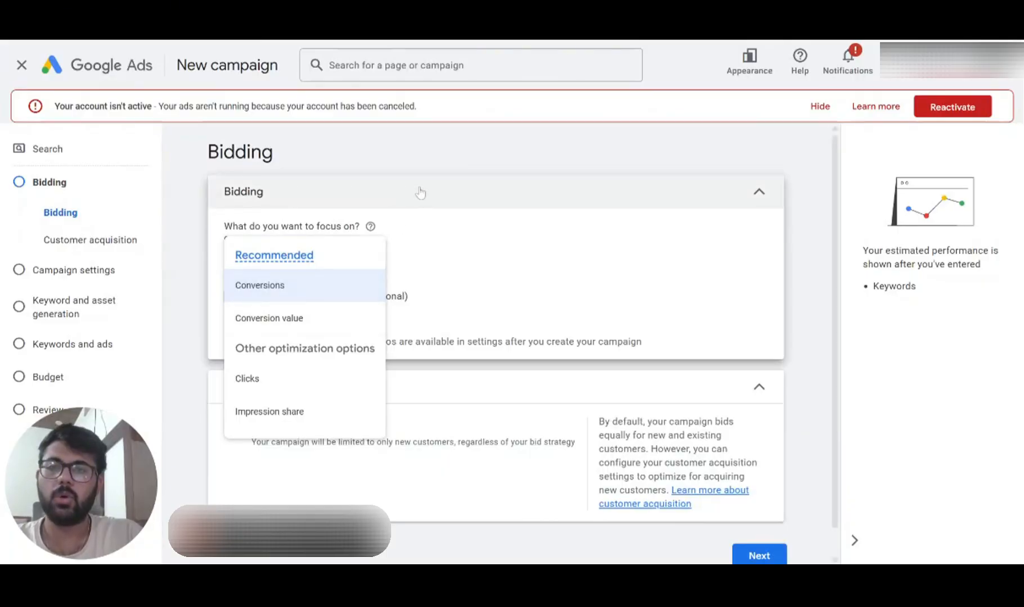
pyautogui.click(425, 161)
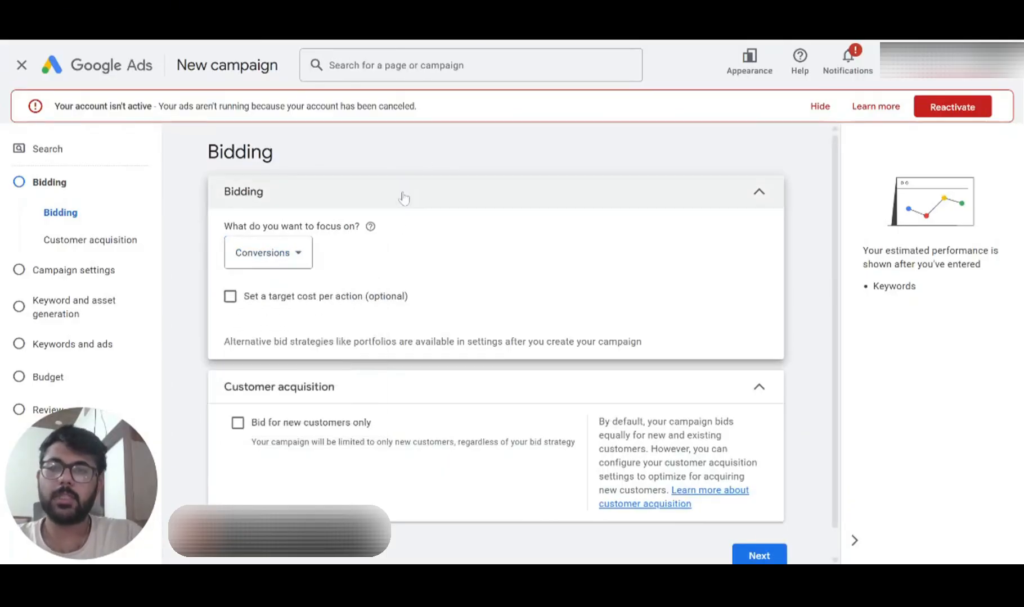
pyautogui.click(230, 297)
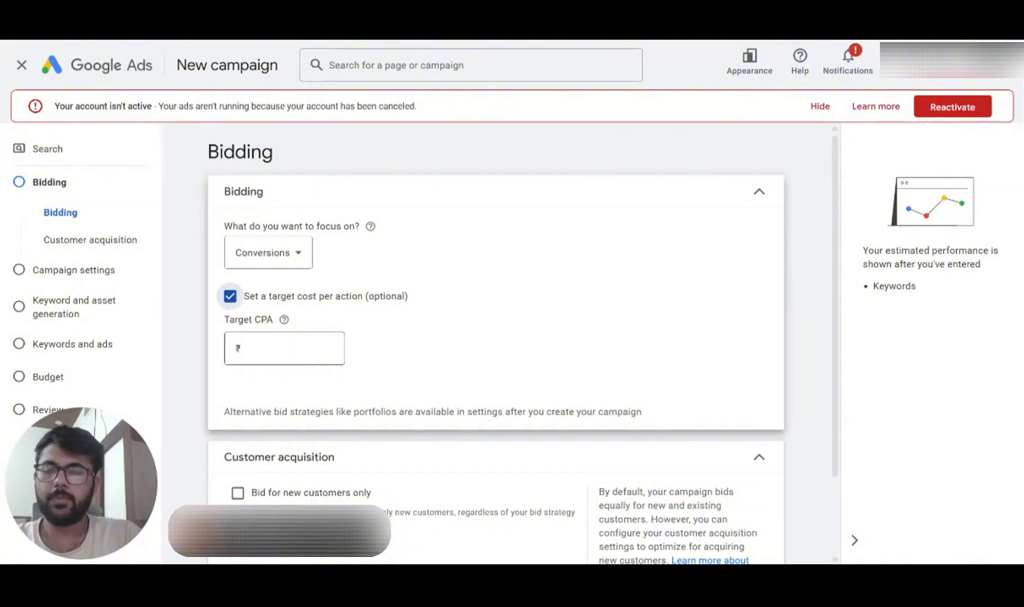
pyautogui.click(284, 349)
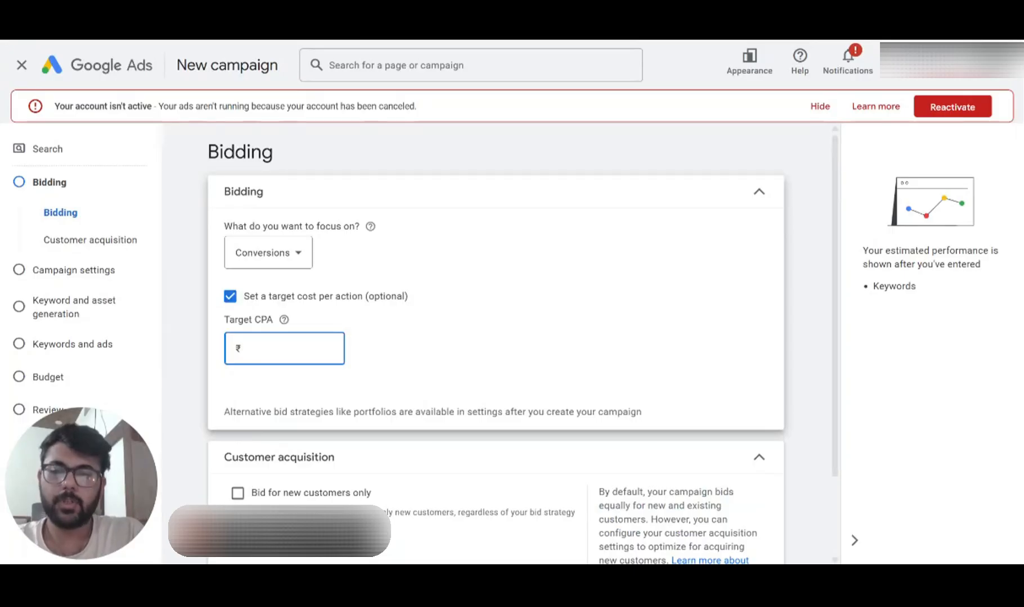
pyautogui.write('60')
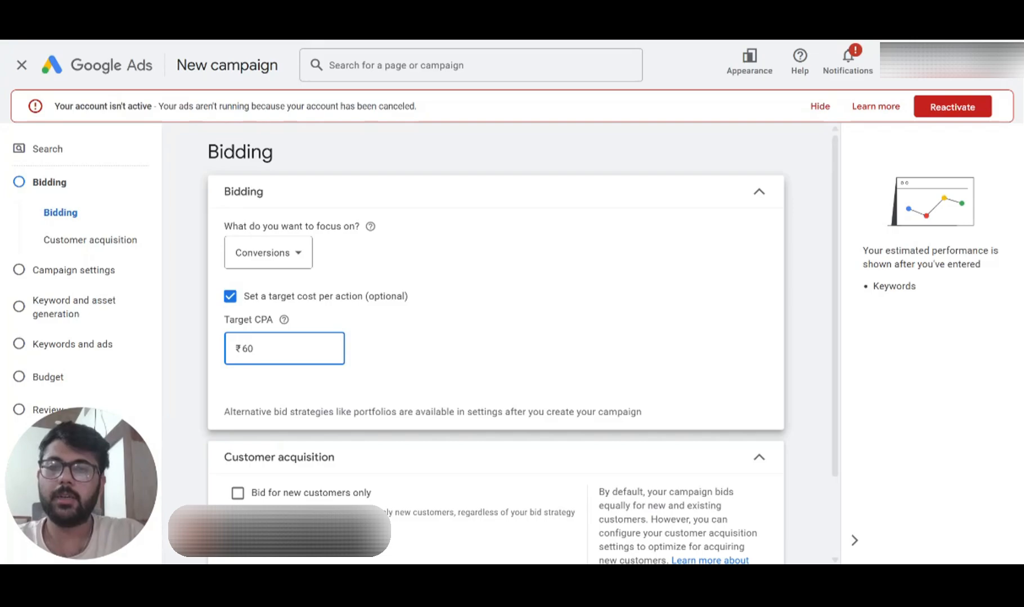
pyautogui.click(460, 241)
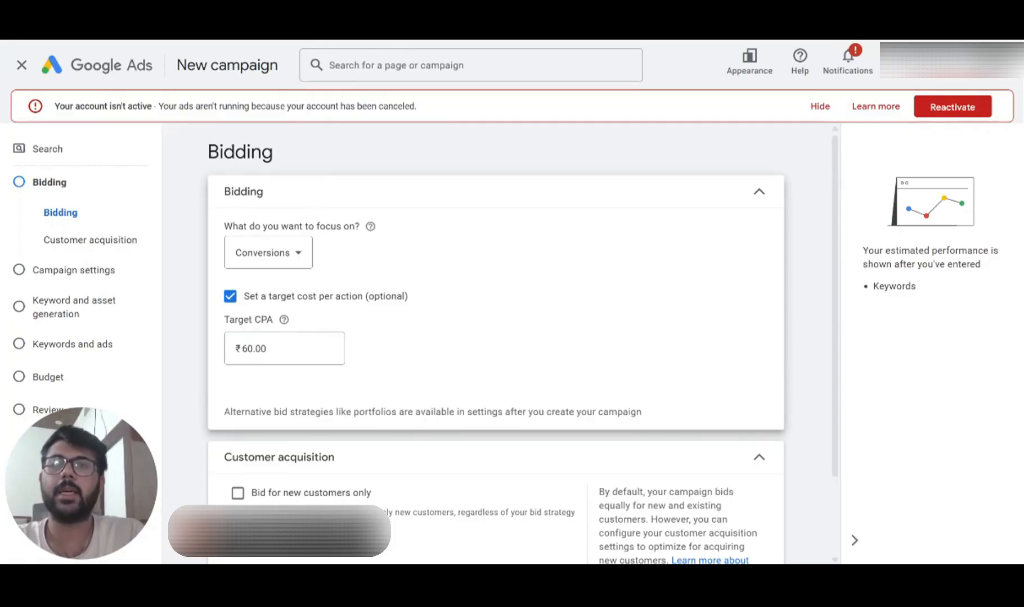
# - Continue to the campaign settings and turn off both the Google Search Partners Network and the Google Display Network
pyautogui.scroll(-1, 430, 269)
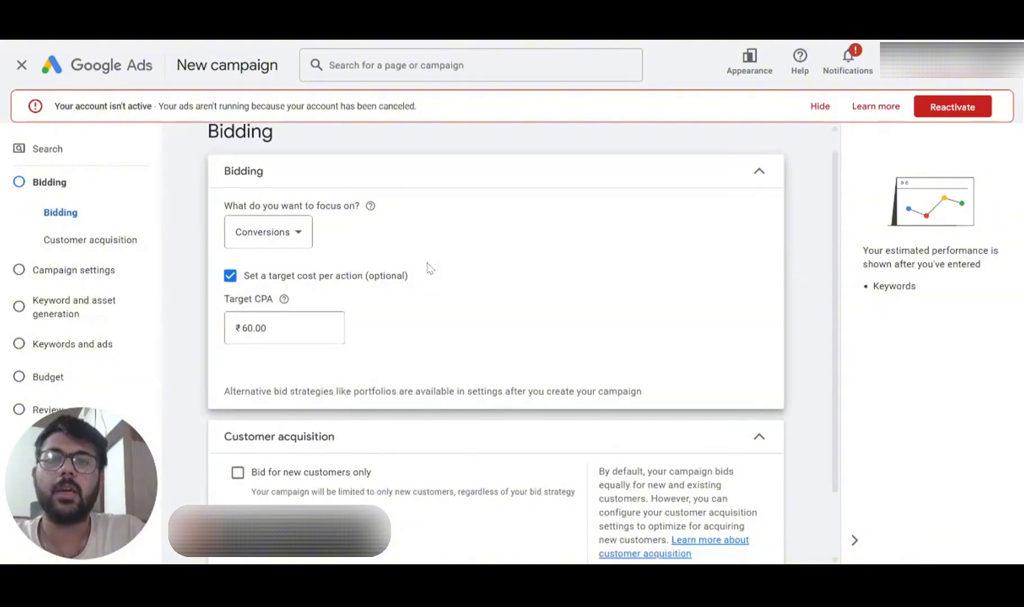
pyautogui.scroll(-2, 340, 304)
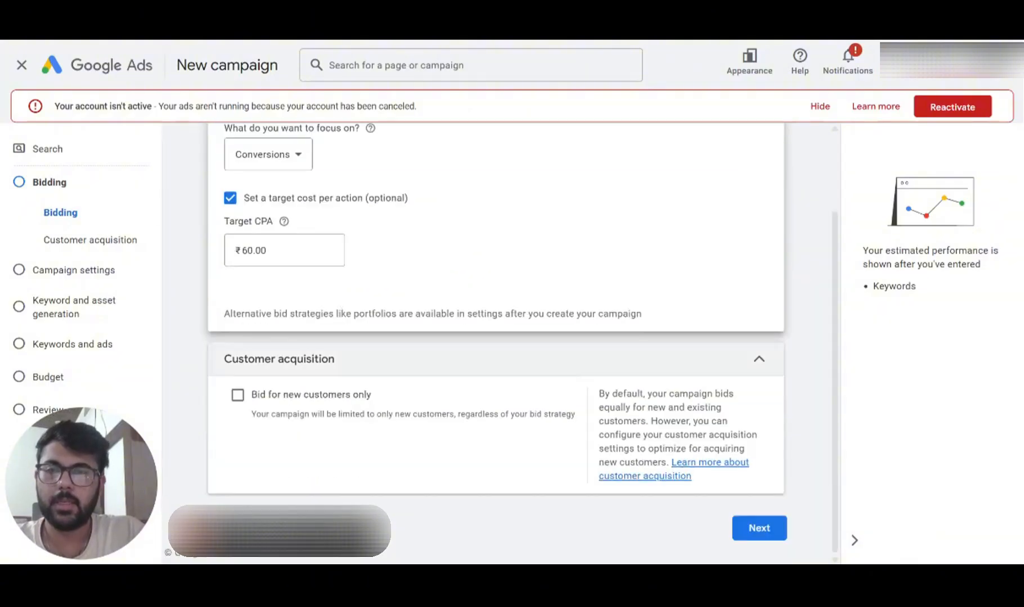
pyautogui.click(775, 529)
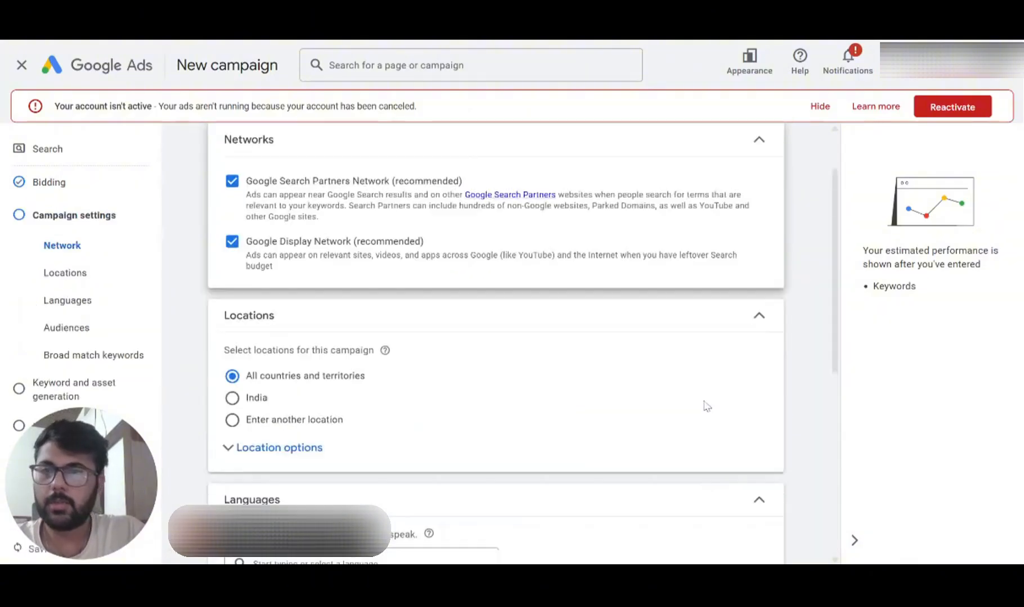
pyautogui.click(232, 181)
pyautogui.click(232, 241)
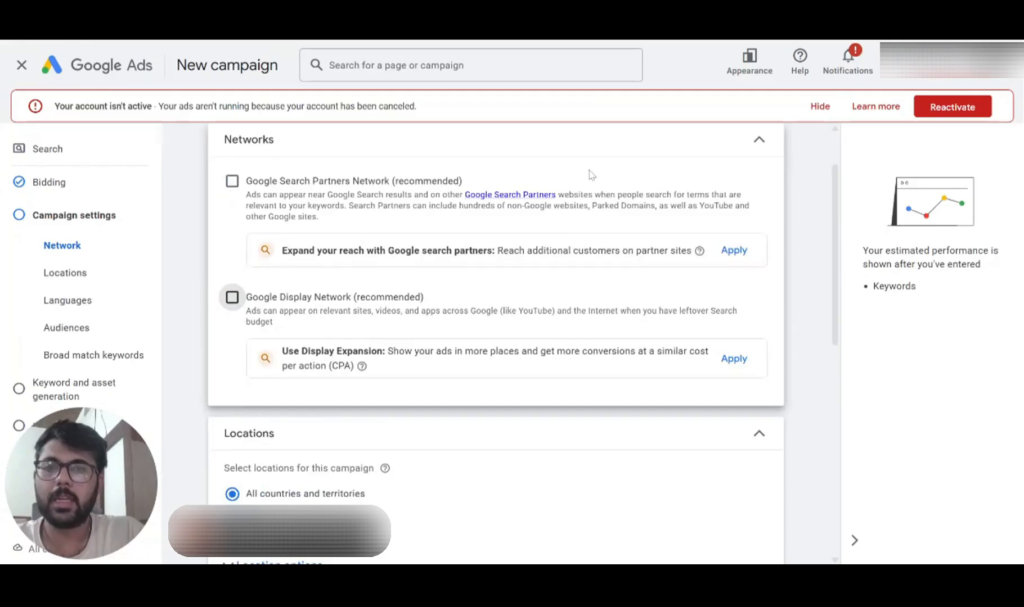
# - Target the city of Houston, Texas, United States, and limit targeting to Presence: people in or regularly in the included locations
pyautogui.scroll(-1, 580, 174)
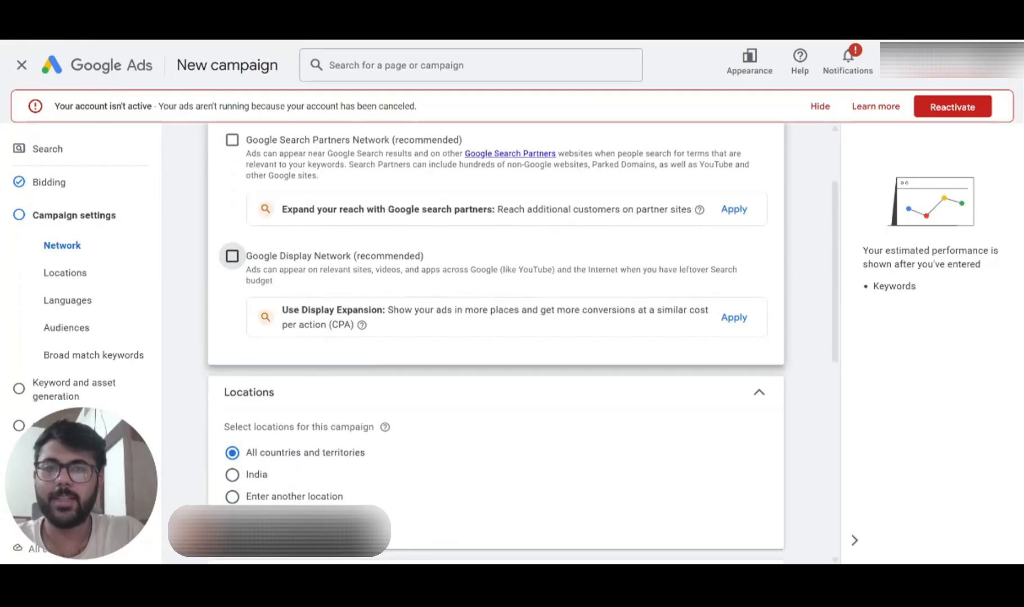
pyautogui.scroll(-2, 429, 286)
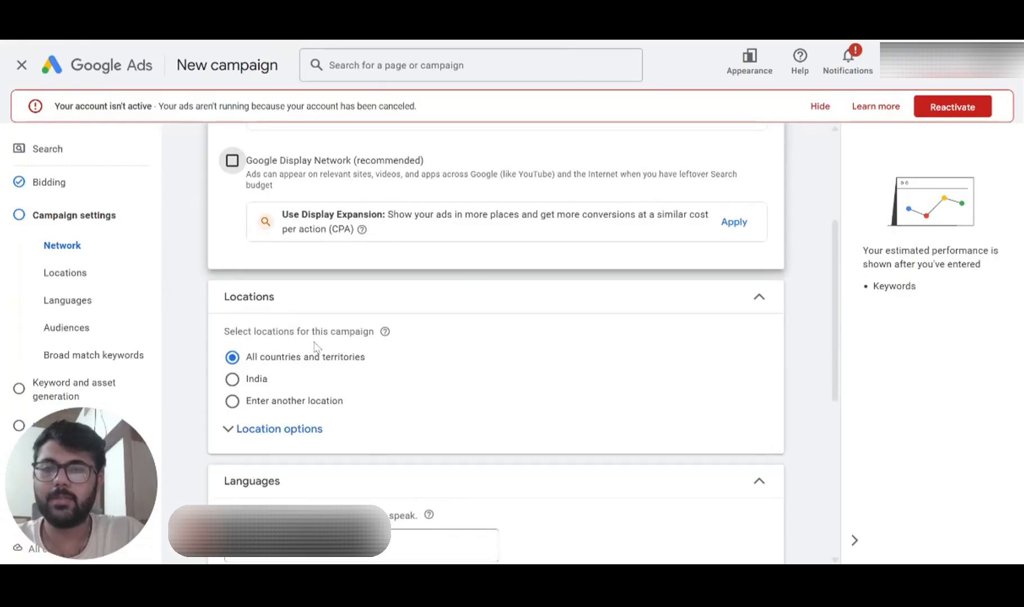
pyautogui.click(232, 403)
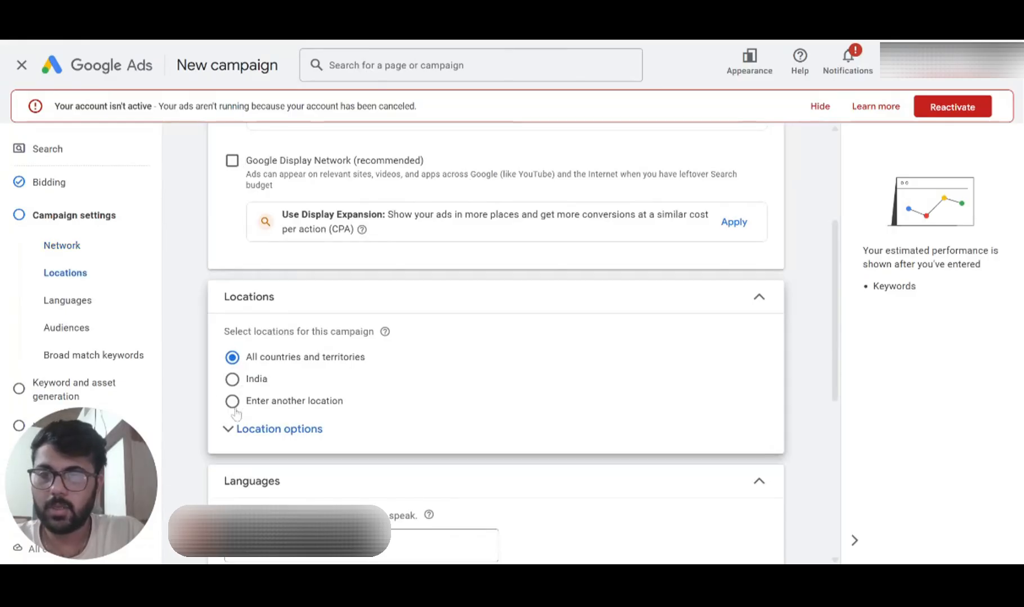
pyautogui.write('houston')
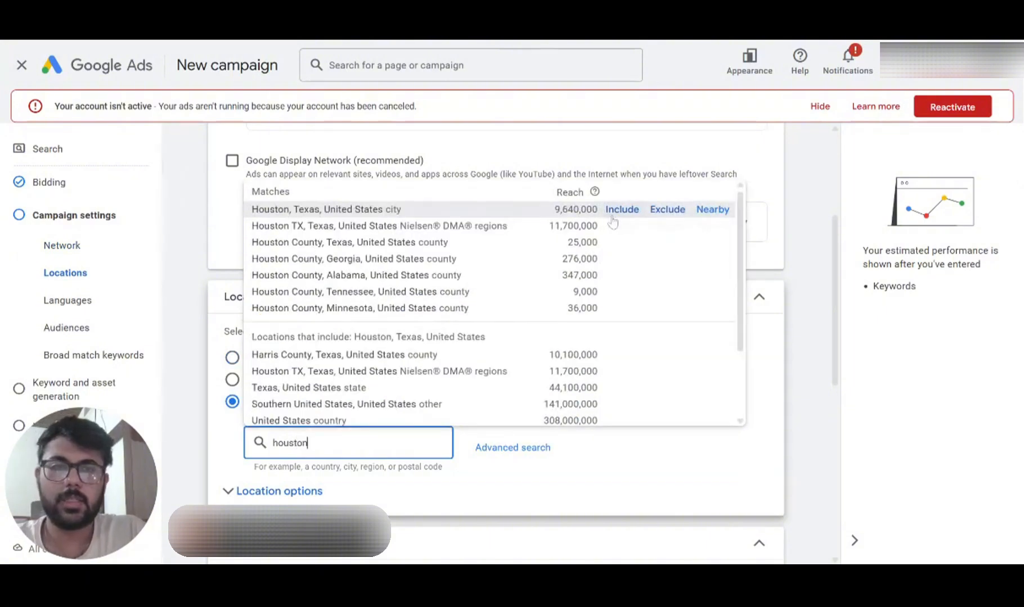
pyautogui.click(621, 209)
pyautogui.scroll(-5, 411, 372)
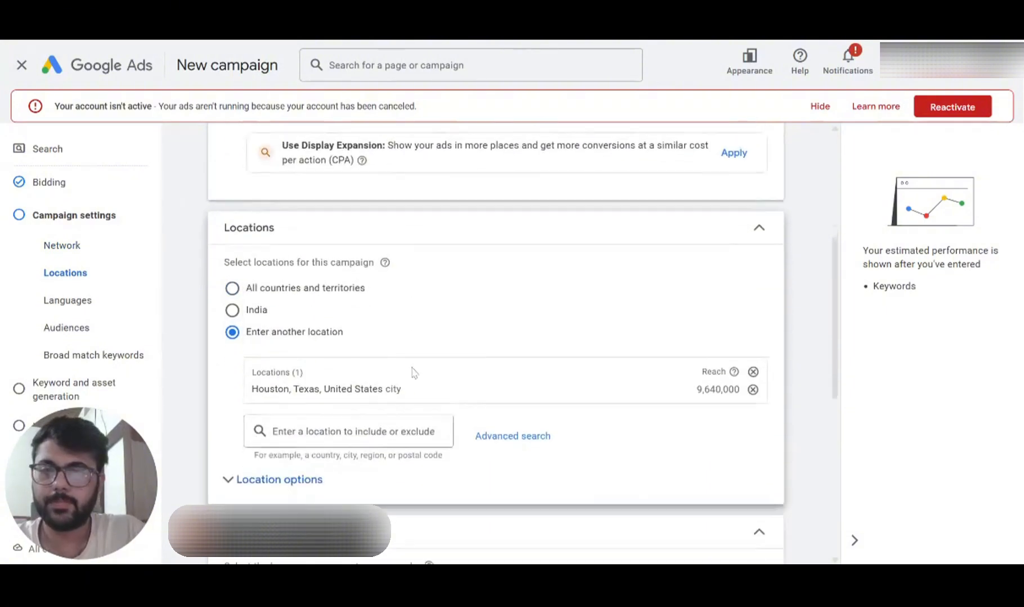
pyautogui.click(311, 280)
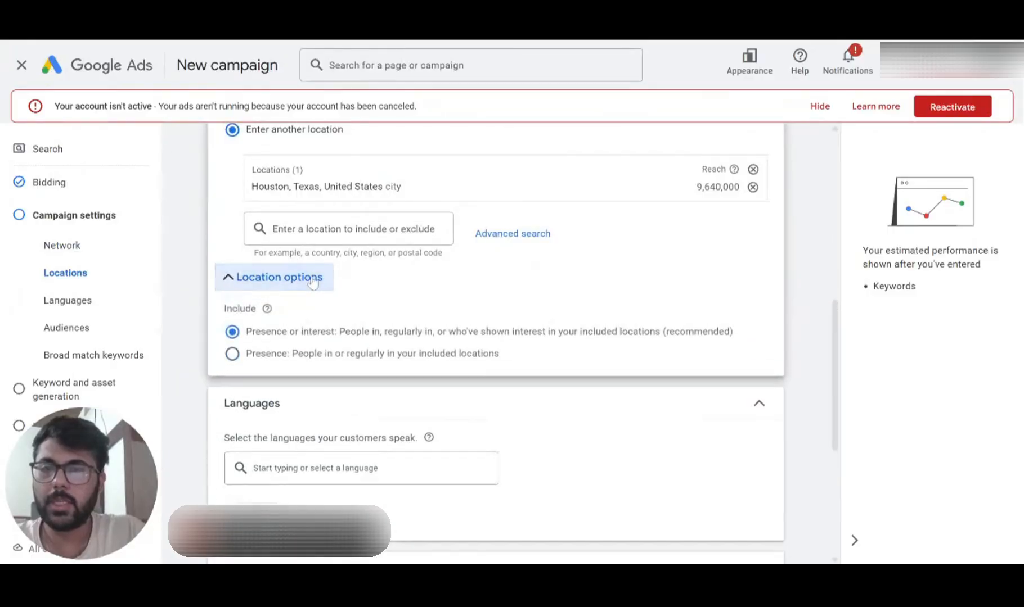
pyautogui.click(233, 356)
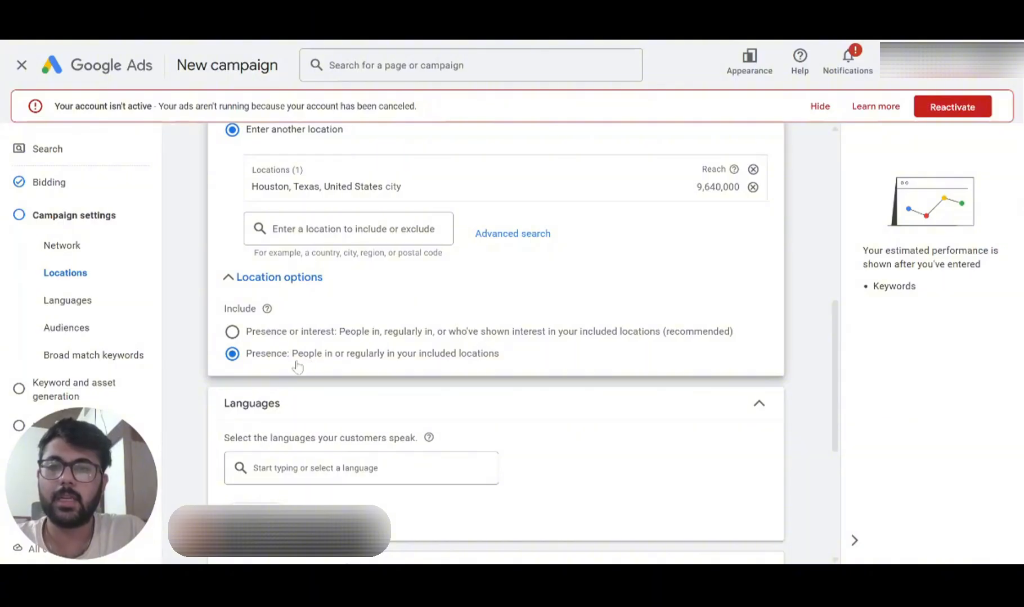
# - Check the language, audience segments, broad match and additional campaign settings, and continue without changing them
pyautogui.scroll(-3, 304, 371)
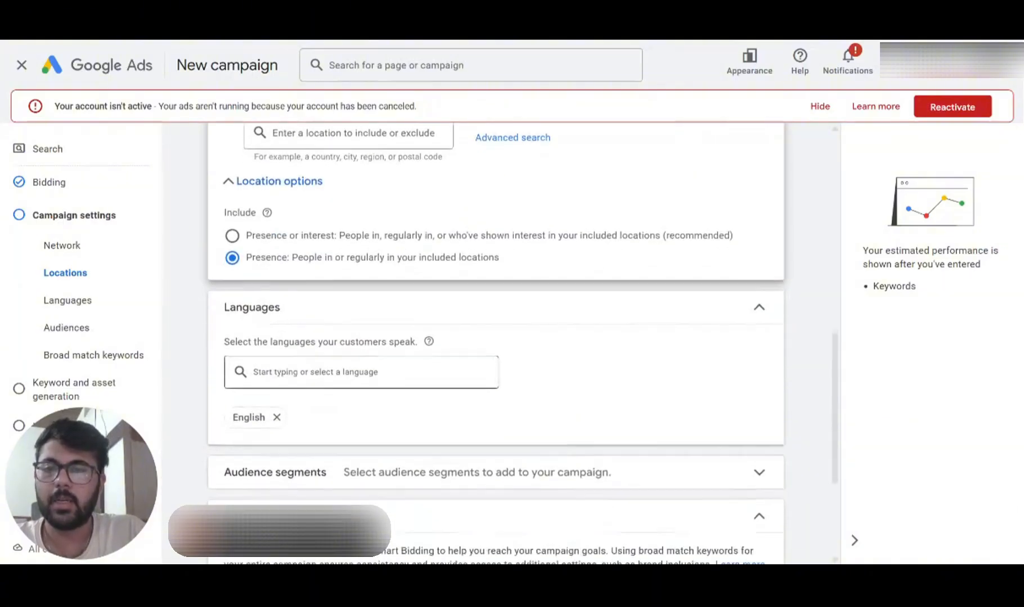
pyautogui.scroll(-1, 303, 384)
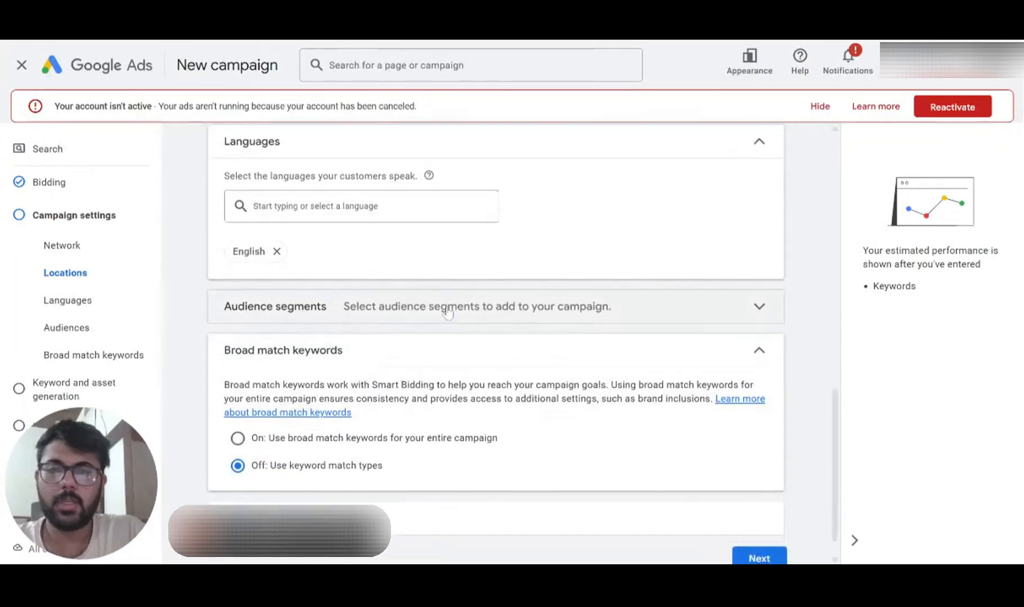
pyautogui.click(448, 314)
pyautogui.click(448, 314)
pyautogui.scroll(-2, 447, 313)
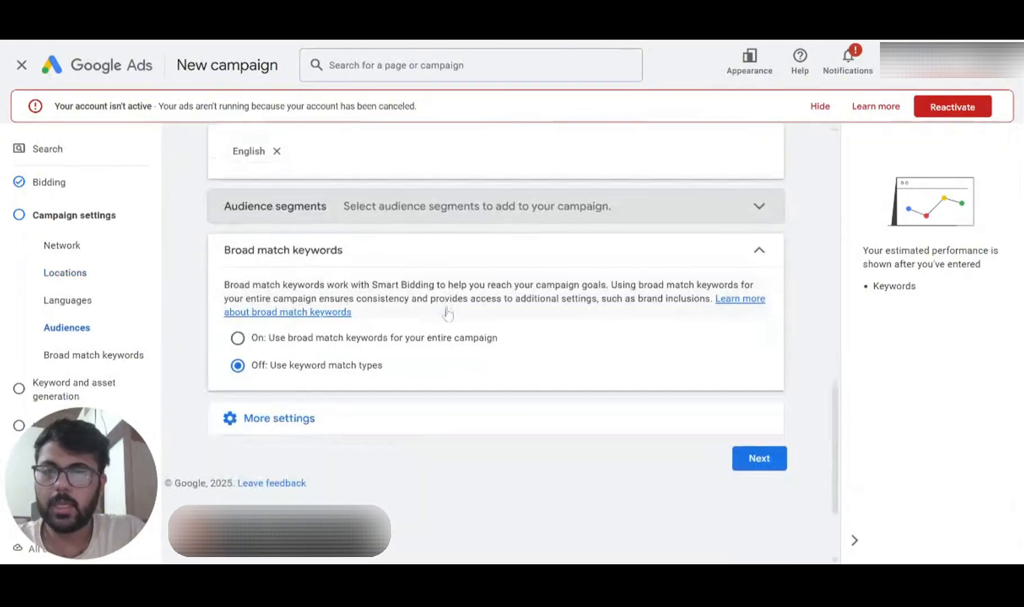
pyautogui.click(301, 411)
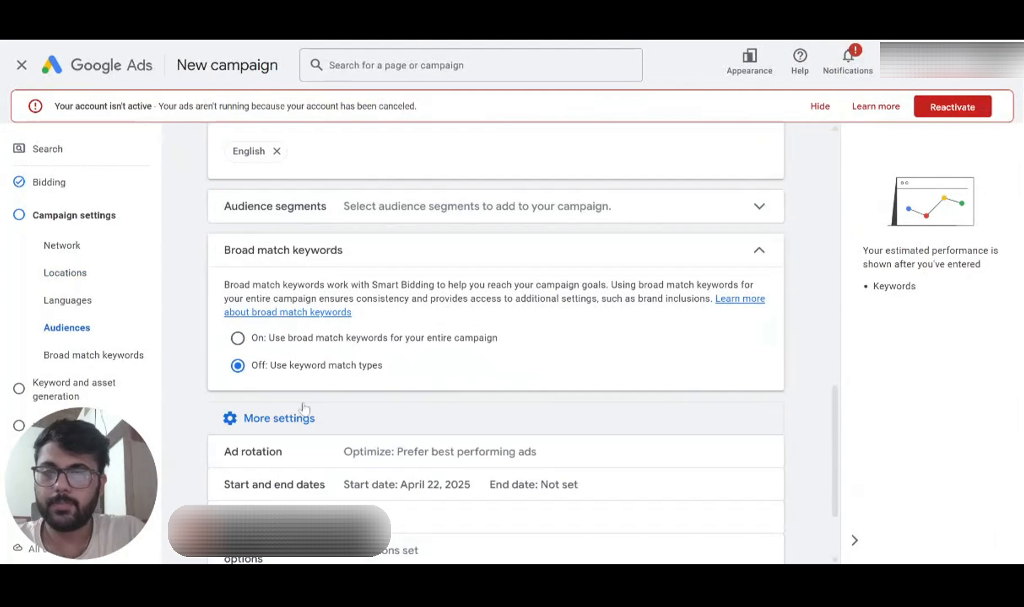
pyautogui.scroll(-2, 301, 410)
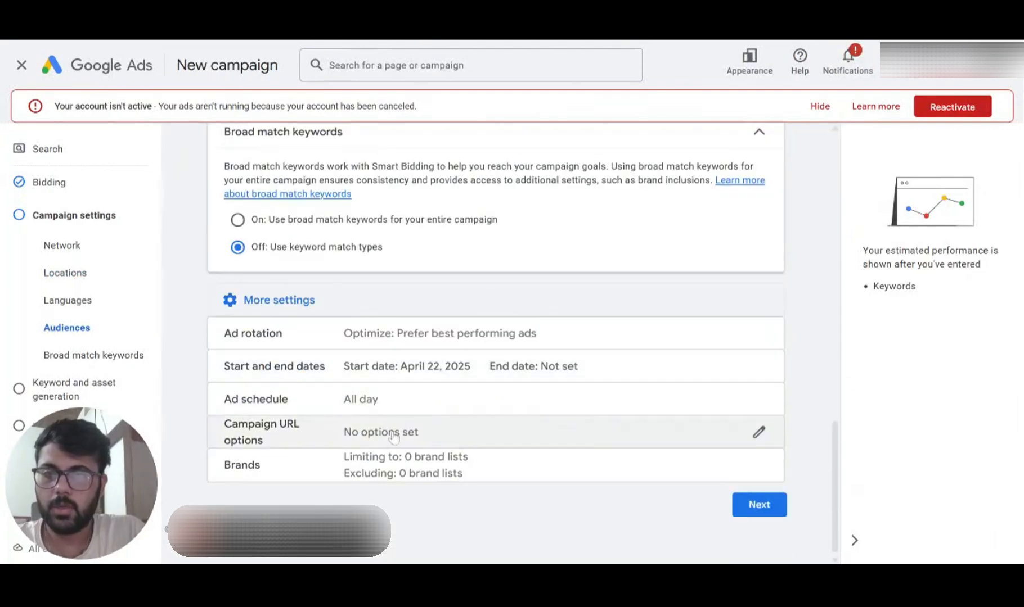
pyautogui.click(753, 510)
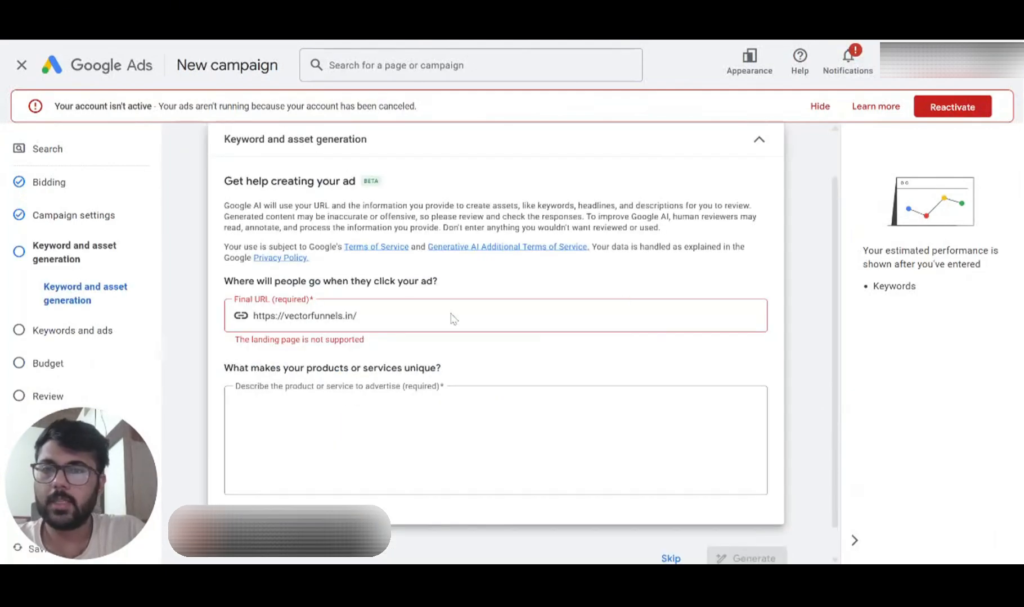
# - Skip the AI keyword and asset generation, and close the chat assistant on the keywords and ads page
pyautogui.scroll(-1, 323, 400)
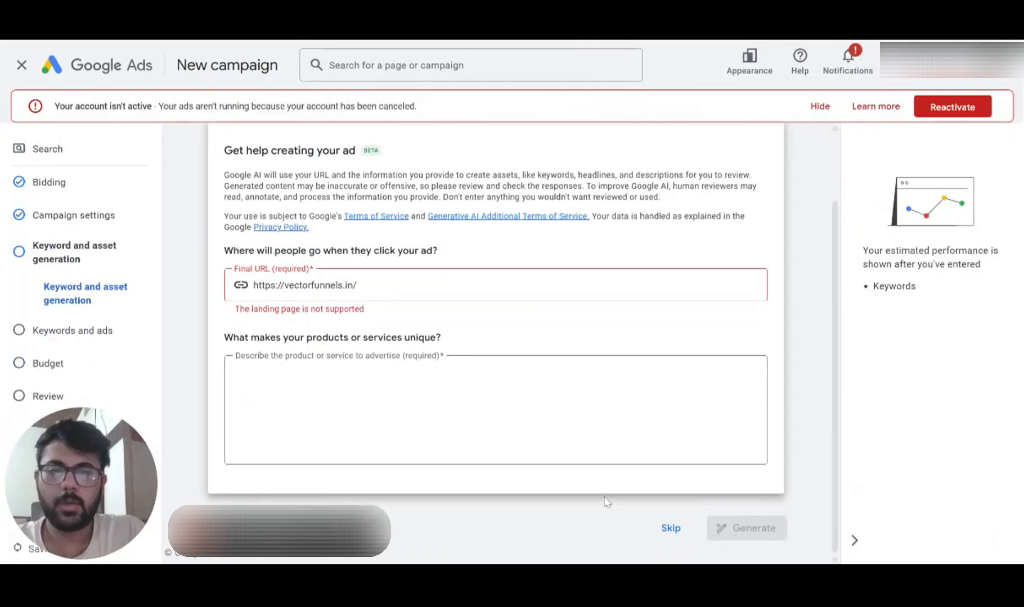
pyautogui.click(671, 528)
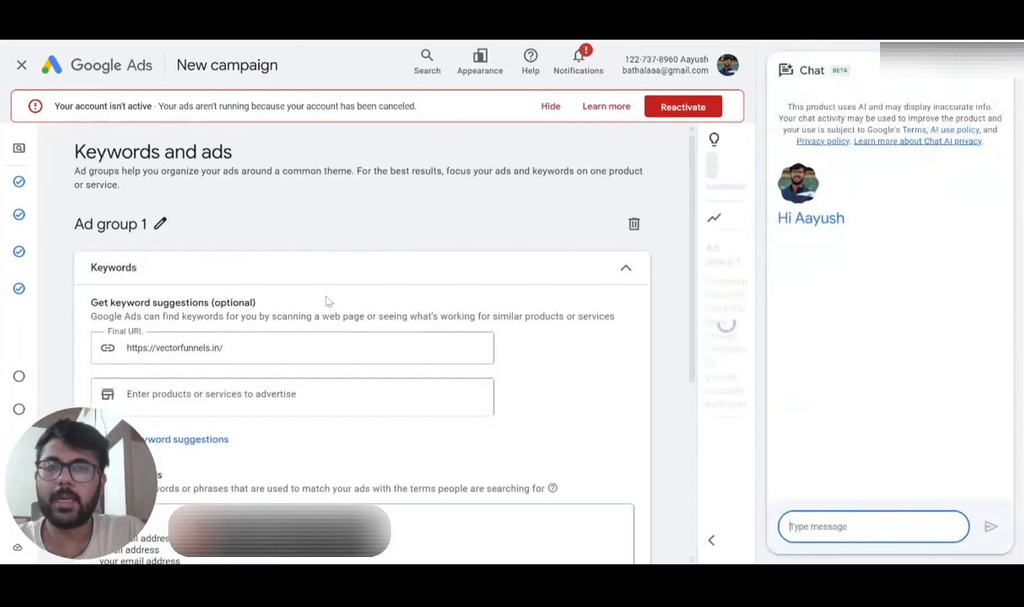
pyautogui.click(978, 81)
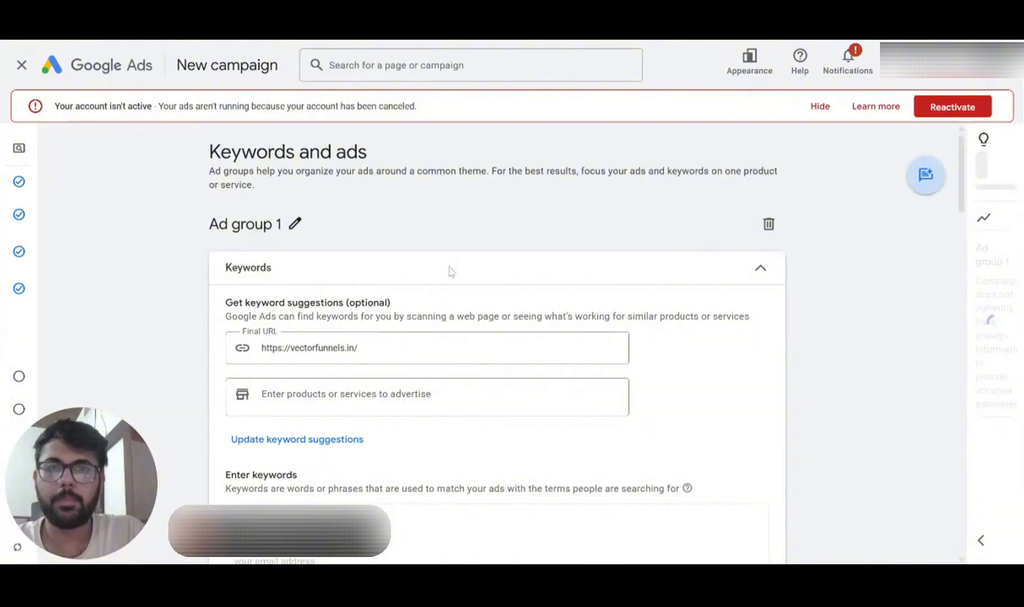
# - Copy the Ad Group 1 title from the Google Docs plan, and rename the campaign's first ad group as Landscaping Companies
pyautogui.scroll(-2, 925, 164)
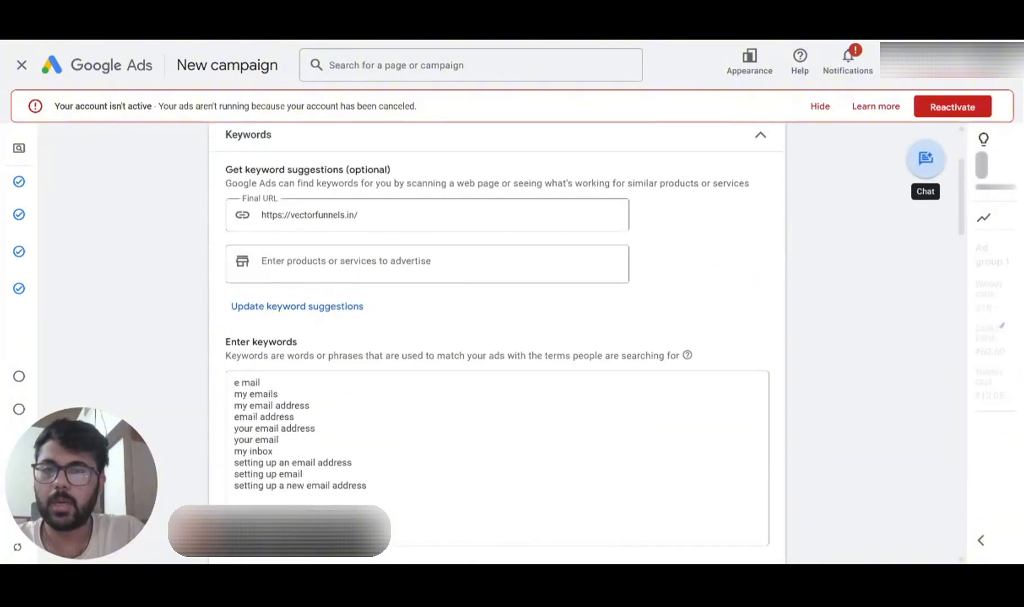
pyautogui.scroll(2, 926, 161)
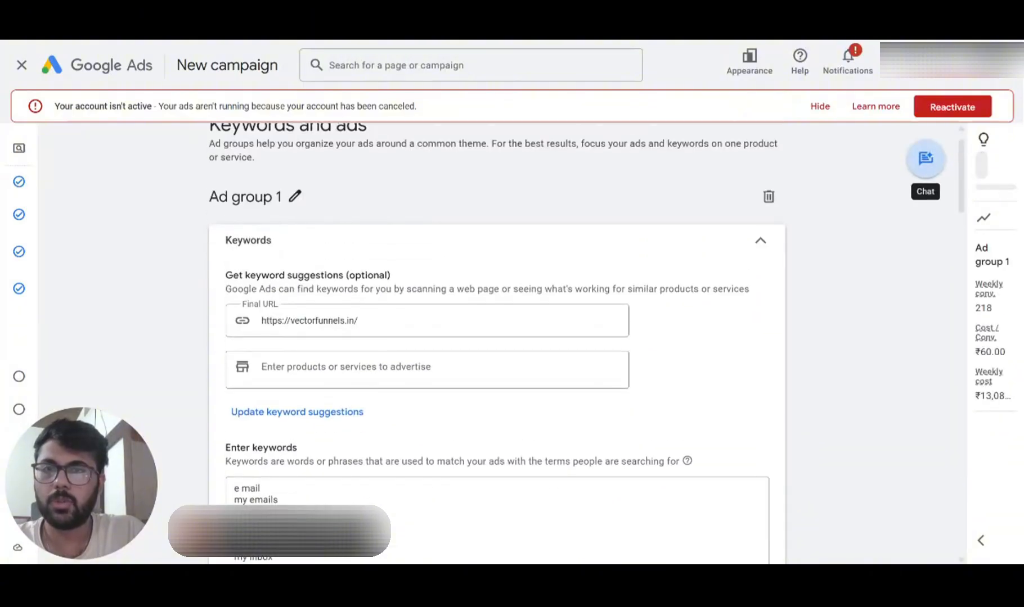
pyautogui.click(294, 197)
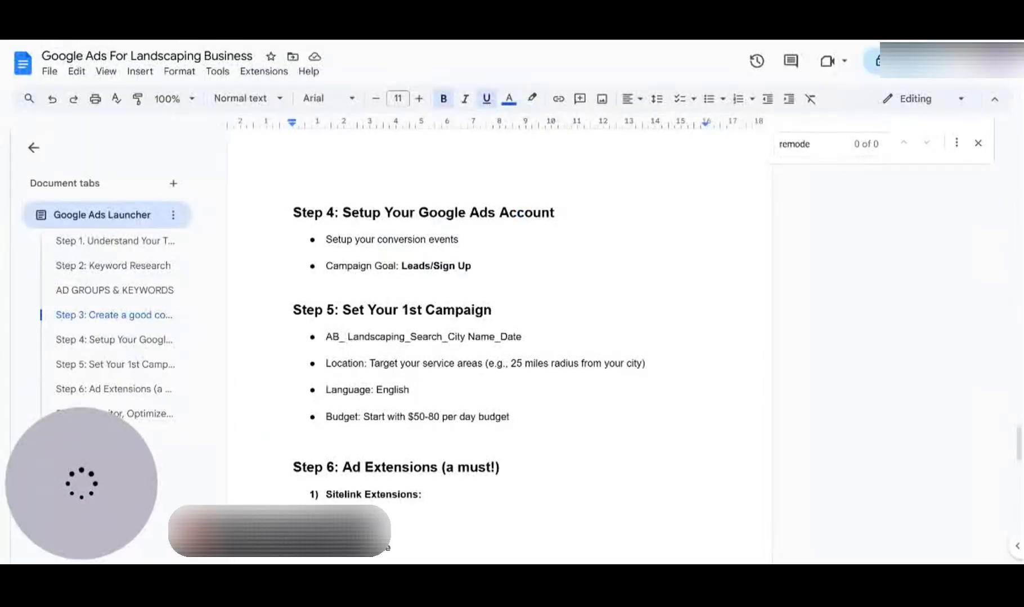
pyautogui.scroll(15, 468, 337)
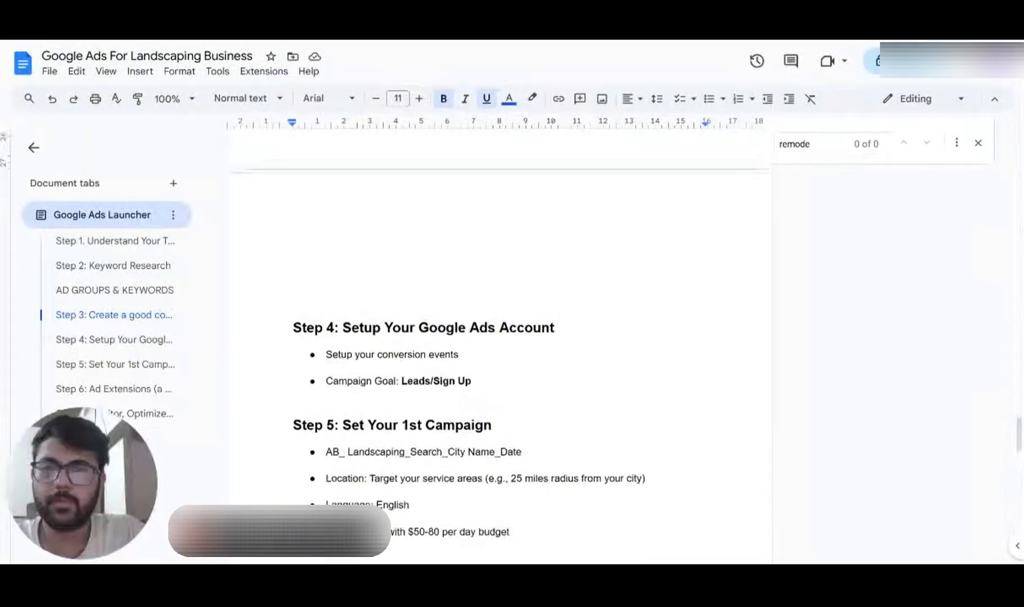
pyautogui.scroll(15, 499, 346)
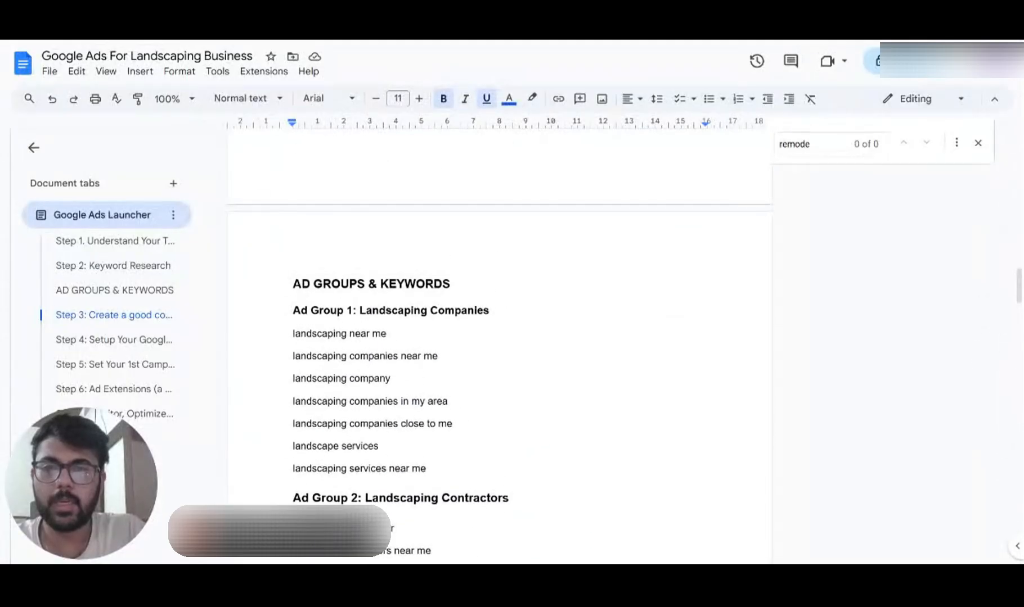
pyautogui.moveTo(359, 311); pyautogui.dragTo(495, 311)
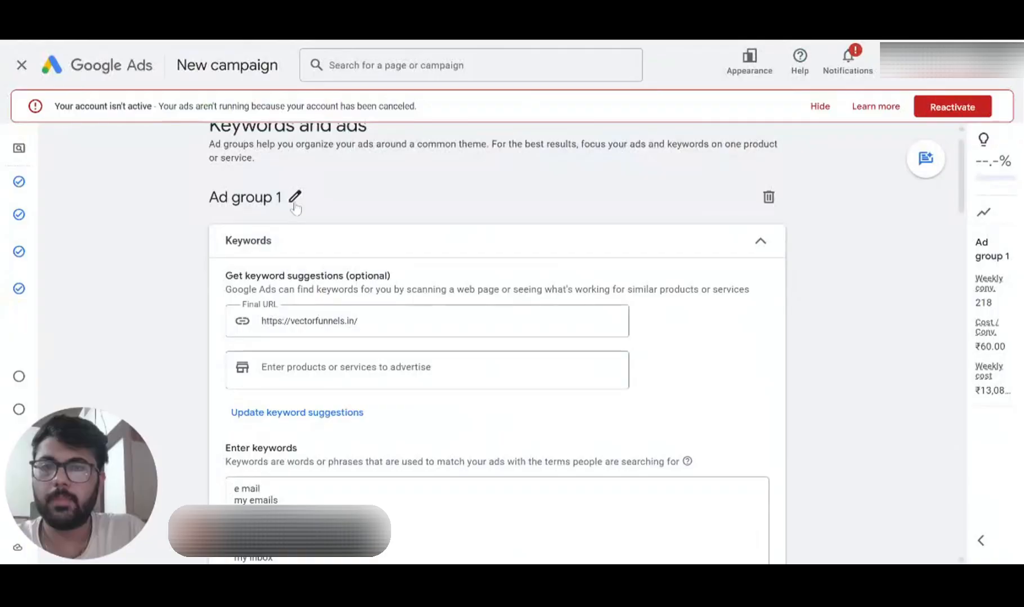
pyautogui.click(293, 198)
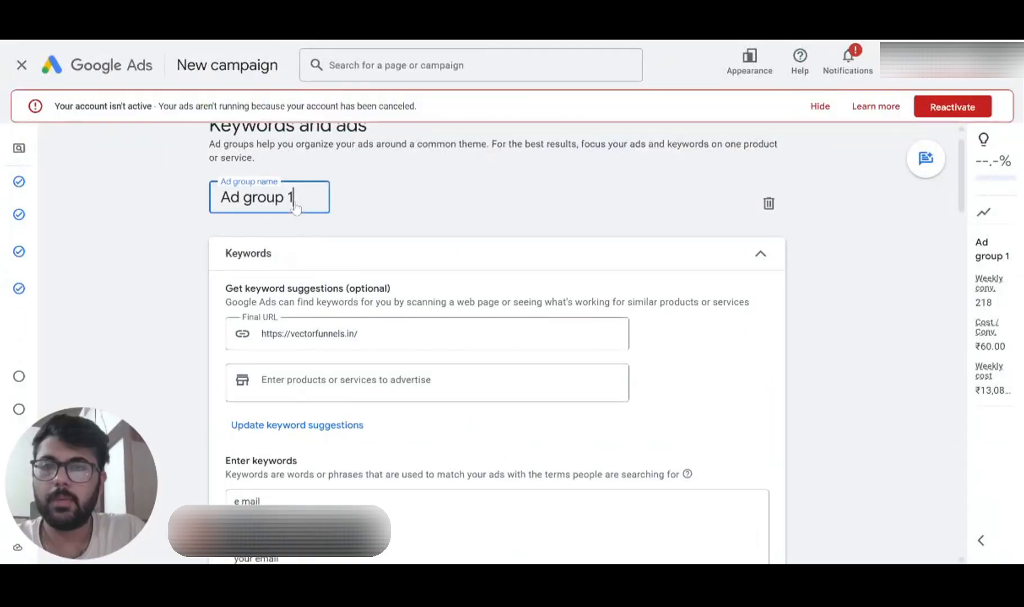
pyautogui.hotkey('ctrl', 'a')
pyautogui.write('Landscaping Companies')
pyautogui.scroll(-4, 321, 312)
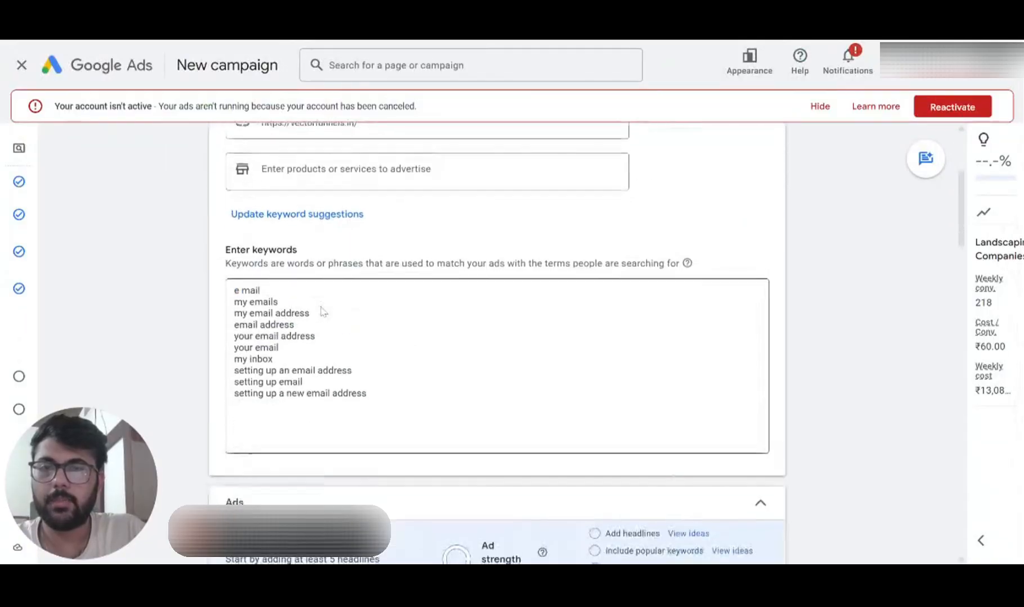
# - Switch to the Google Docs plan and copy the Ad Group 1 keyword list, from "landscaping near me" through "landscaping services near me"
pyautogui.click(283, 336)
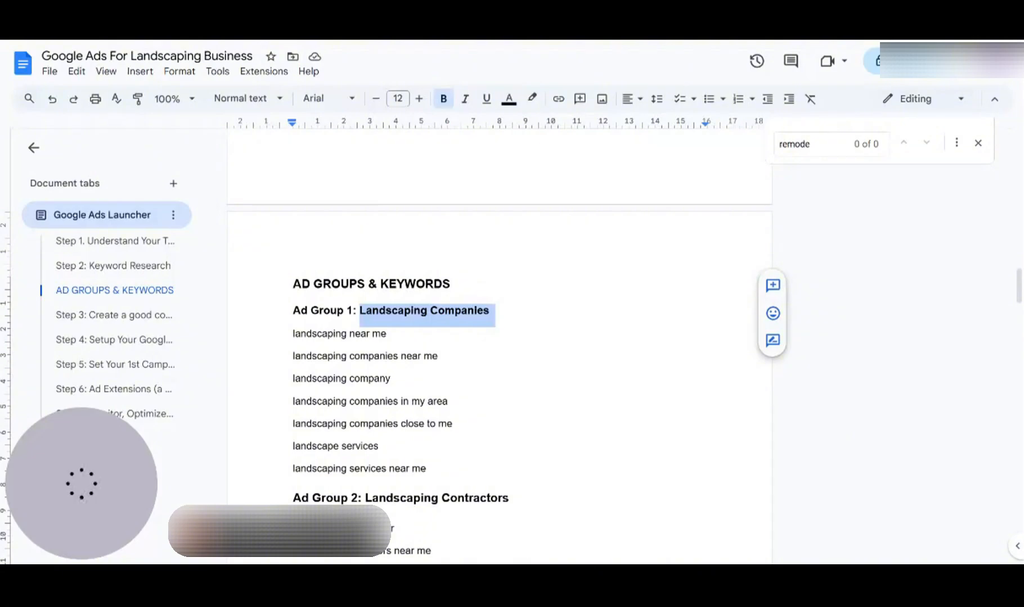
pyautogui.scroll(-1, 499, 346)
pyautogui.moveTo(426, 436); pyautogui.dragTo(293, 301)
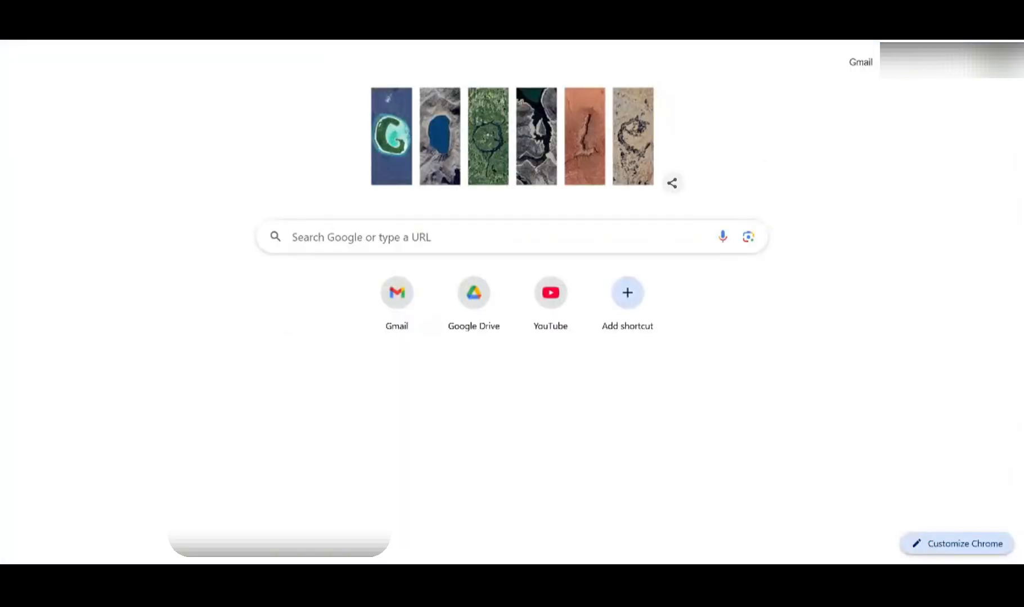
# - Search Google for a keyword wrapper and open SEOM Interactive's AdWords Keyword Wrapping Tool
pyautogui.write('keyw')
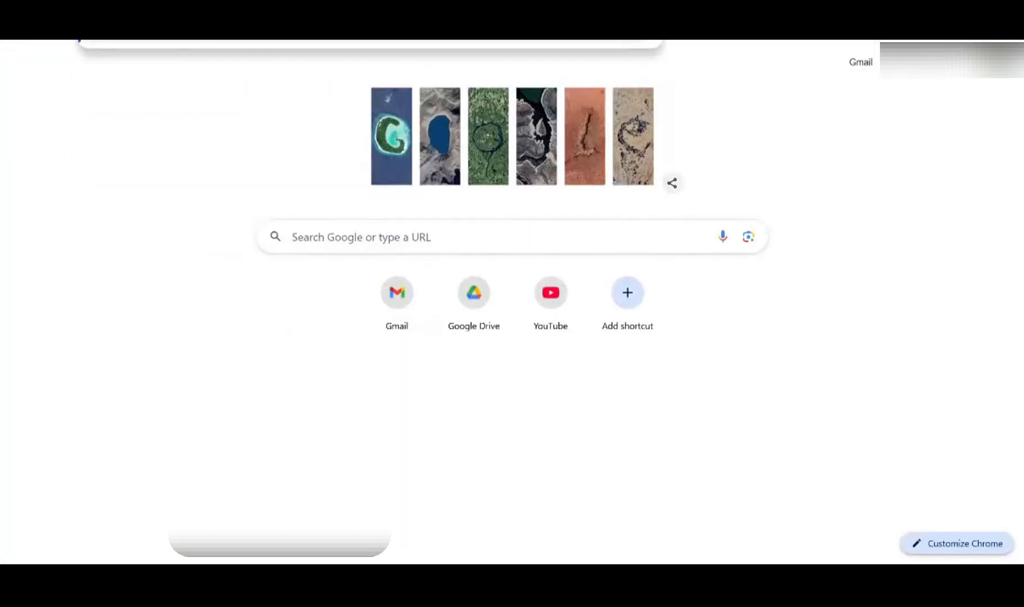
pyautogui.press('Return')
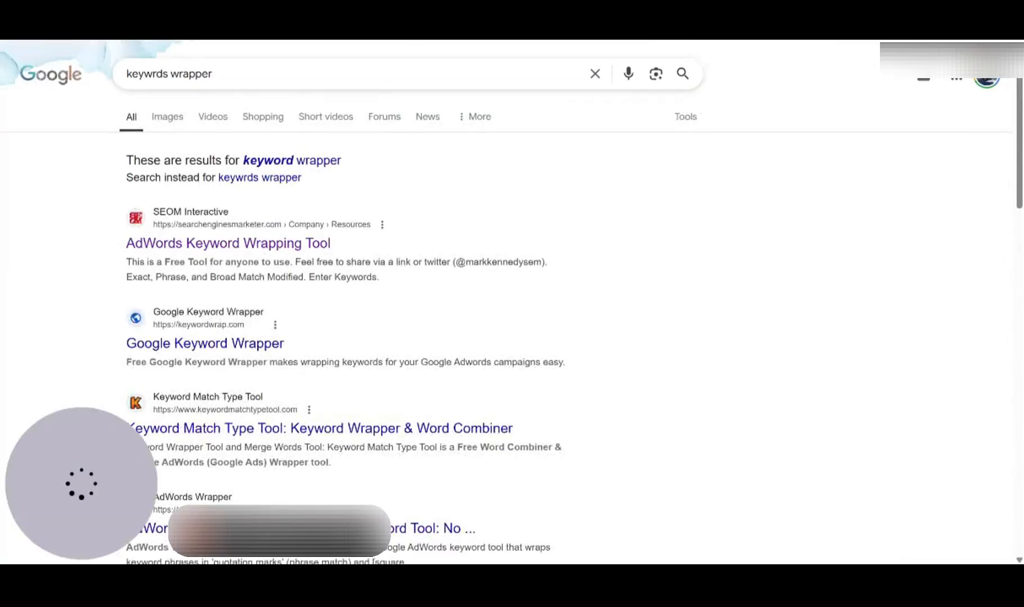
pyautogui.click(232, 321)
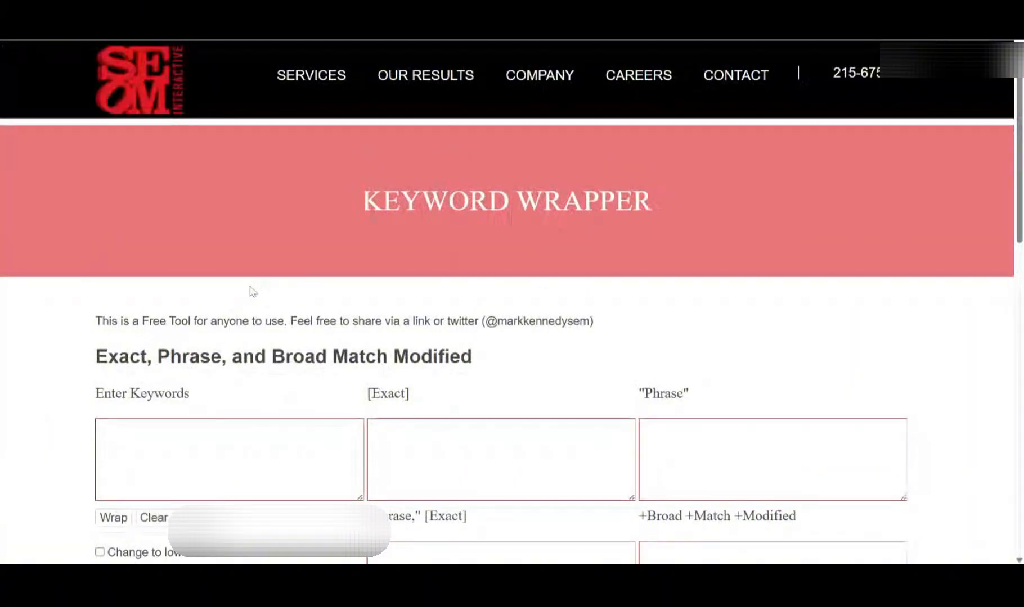
# - Paste the Ad Group 1 keywords into the Exact, Phrase, and Broad Match Modified wrapper and wrap them
pyautogui.scroll(-2, 248, 288)
pyautogui.click(243, 344)
pyautogui.hotkey('ctrl', 'v')
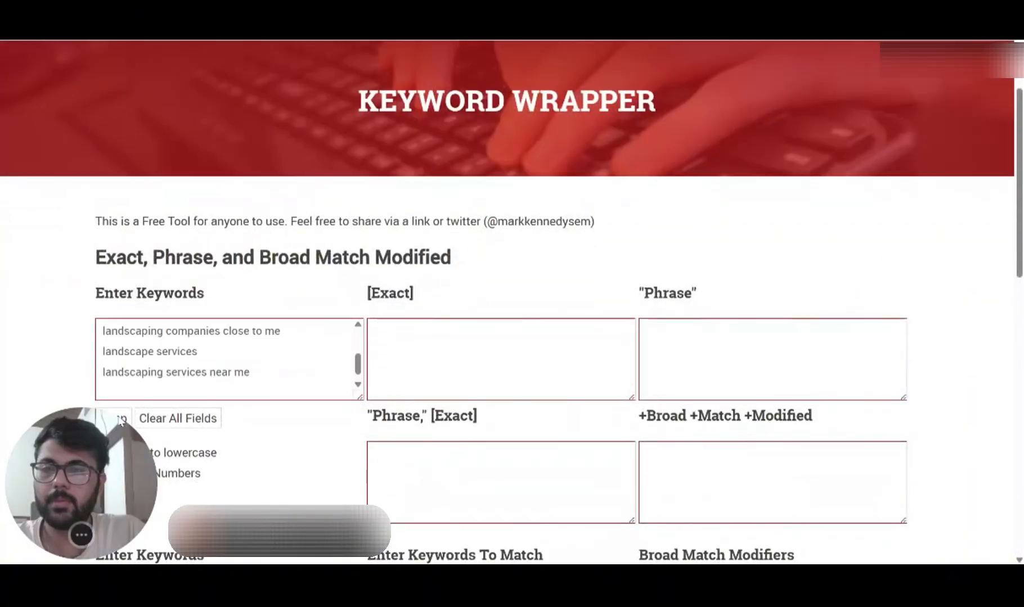
pyautogui.scroll(-1, 194, 366)
pyautogui.scroll(-3, 125, 240)
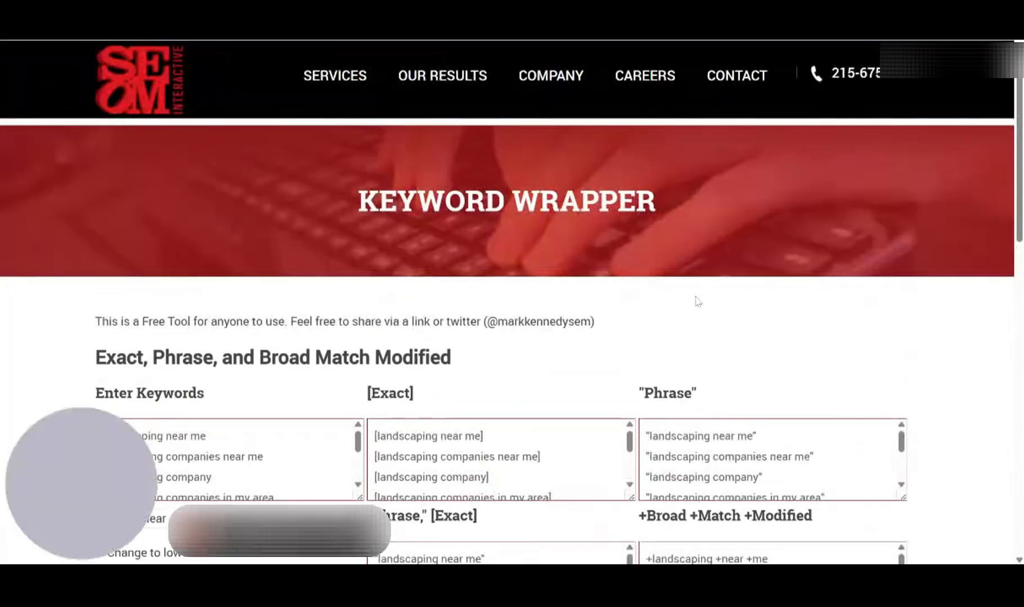
pyautogui.scroll(-4, 693, 177)
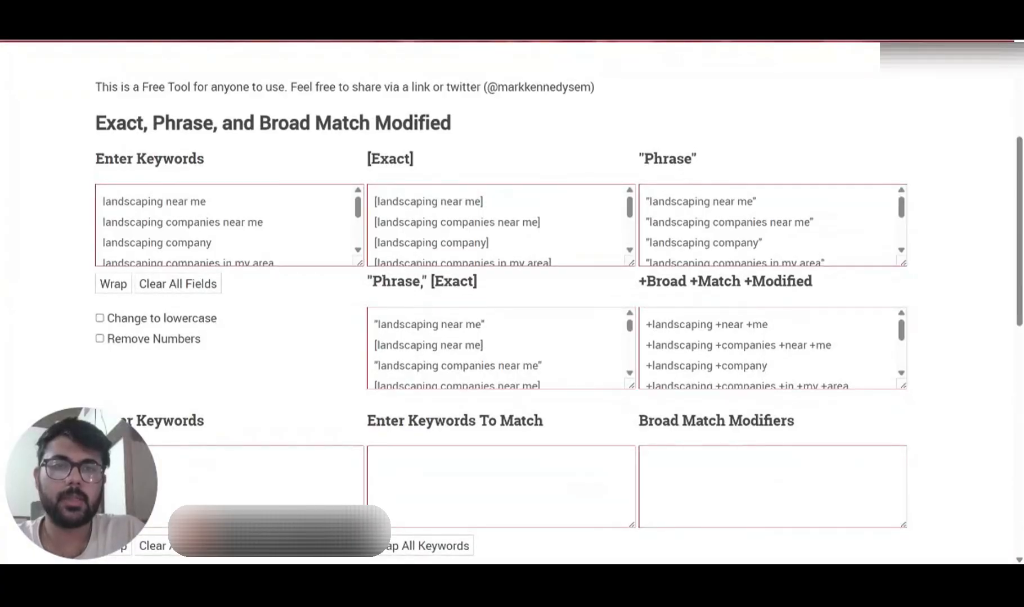
# - Copy the wrapped phrase-match keywords and replace the suggested email keywords of the Landscaping Companies ad group in Google Ads with them
pyautogui.click(724, 222)
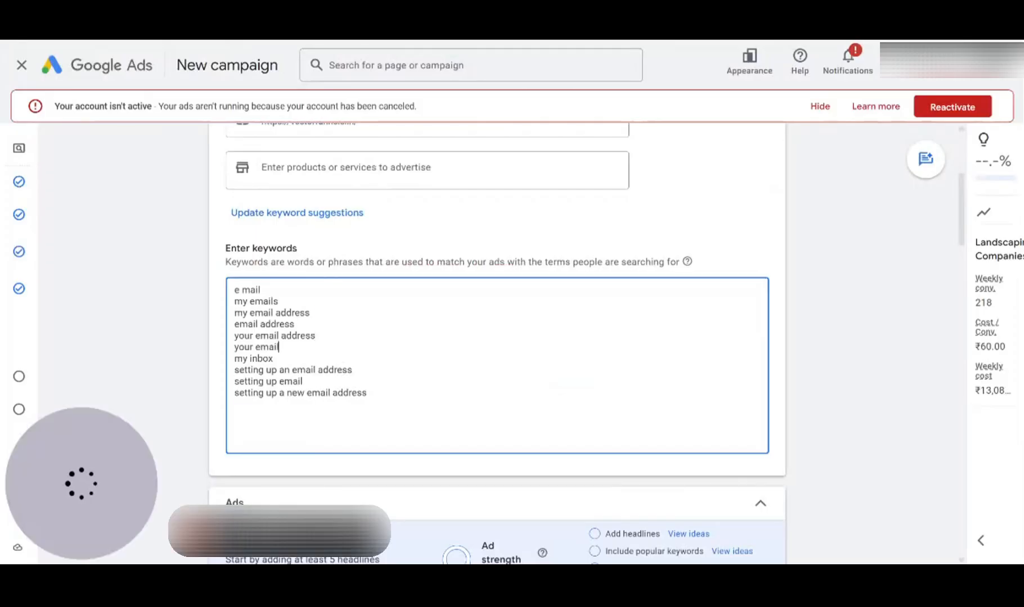
pyautogui.hotkey('ctrl', 'a')
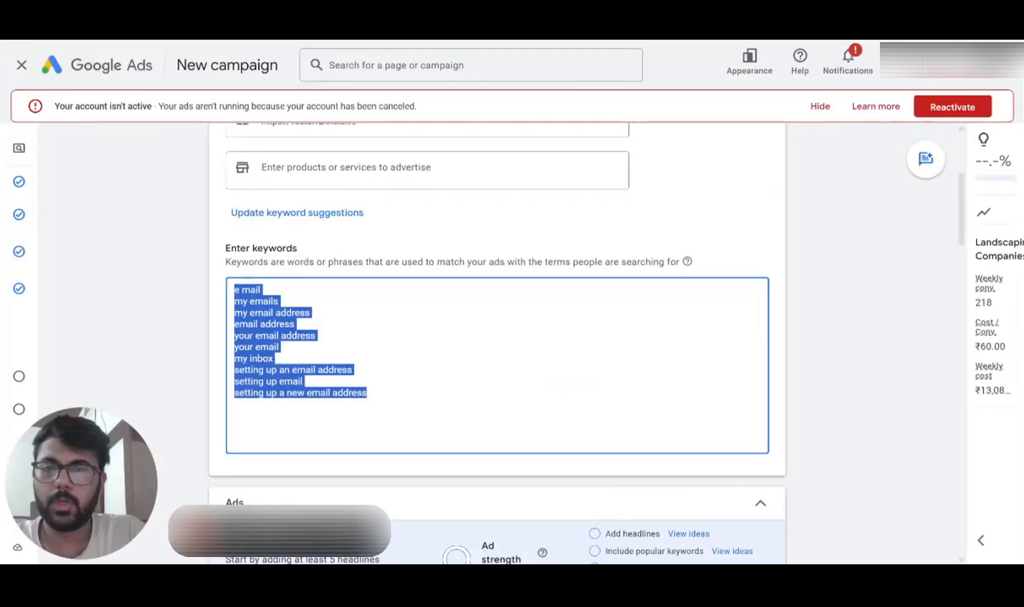
pyautogui.write('"landscaping near me" "landscaping companies near me" "landscaping company" "landscaping companies in my area" "landscaping companies close to me" "landscape services" "landscaping services near me"')
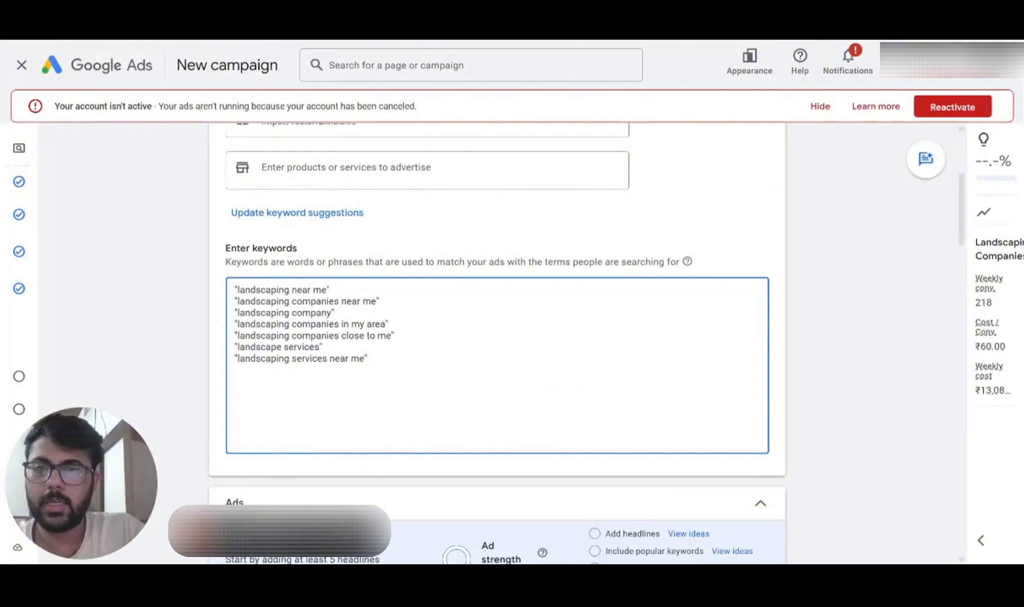
# - Examine the ad section's final URL, display path, headline and description fields below the keywords
pyautogui.scroll(1, 498, 337)
pyautogui.scroll(-6, 498, 338)
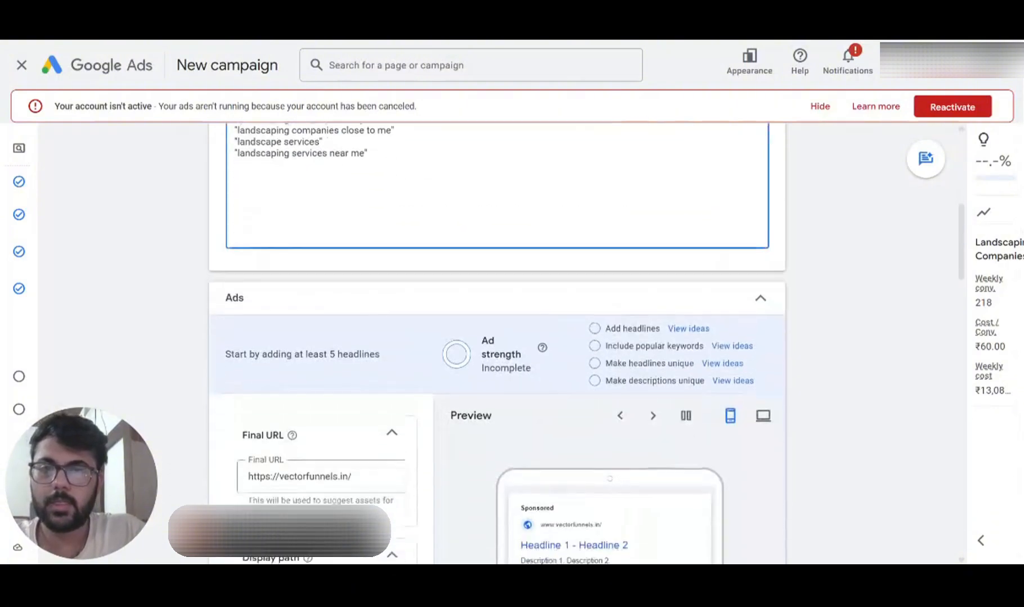
pyautogui.scroll(-4, 497, 337)
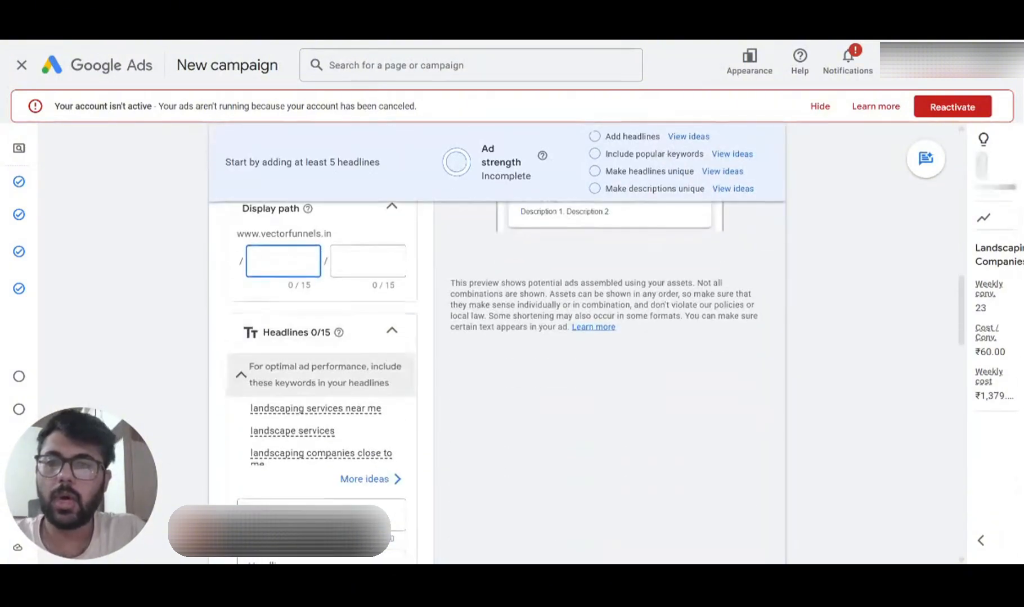
pyautogui.scroll(2, 498, 337)
pyautogui.scroll(-8, 497, 337)
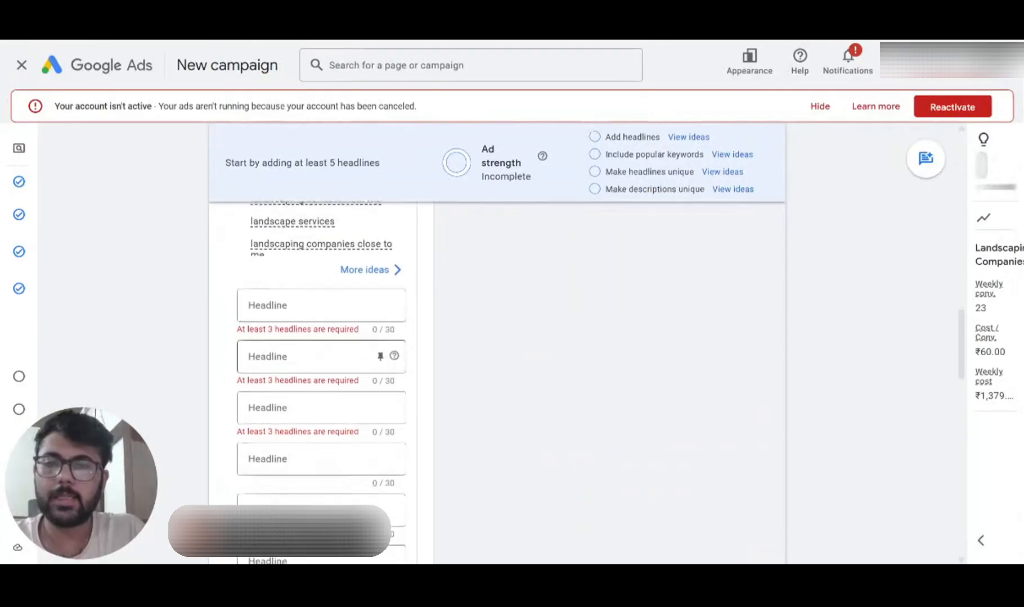
pyautogui.scroll(-2, 498, 337)
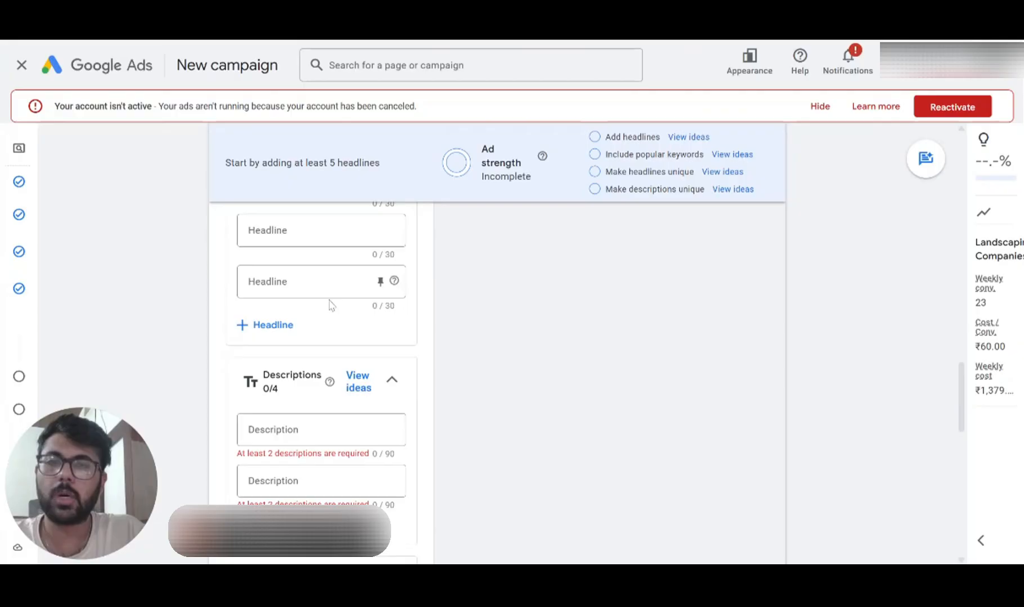
pyautogui.scroll(4, 345, 303)
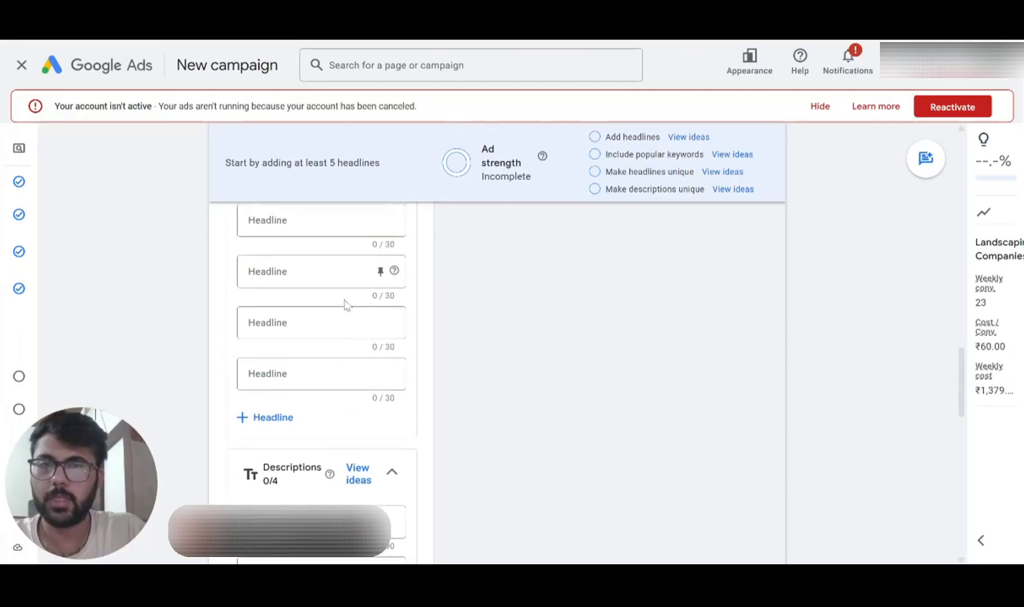
pyautogui.scroll(3, 344, 304)
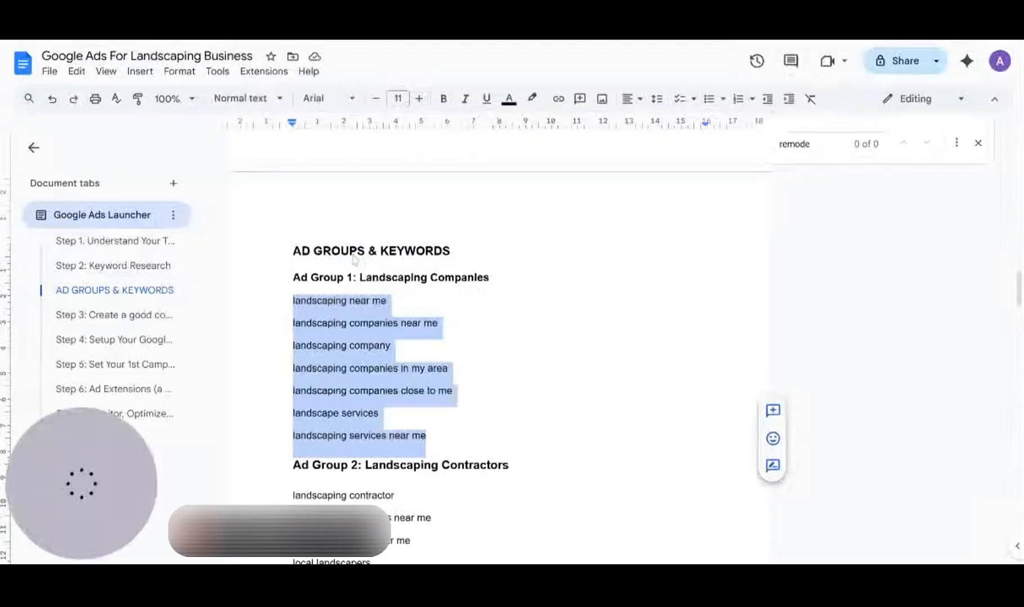
# - Find the ChatGPT prompt for a complete Google Ads plan in the Google Docs document and copy its full text
pyautogui.scroll(13, 354, 259)
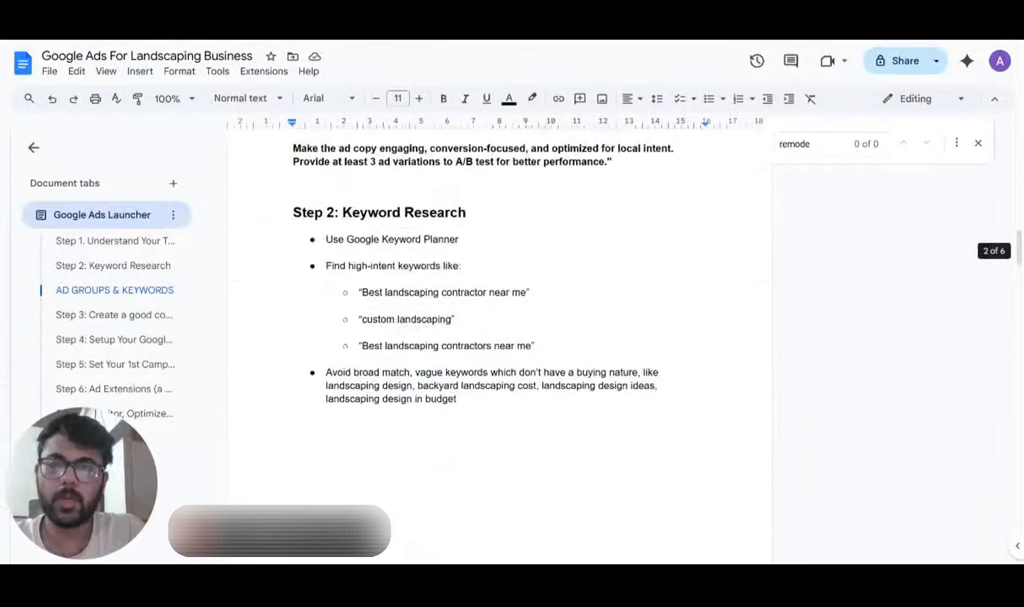
pyautogui.scroll(-1, 496, 348)
pyautogui.scroll(5, 496, 349)
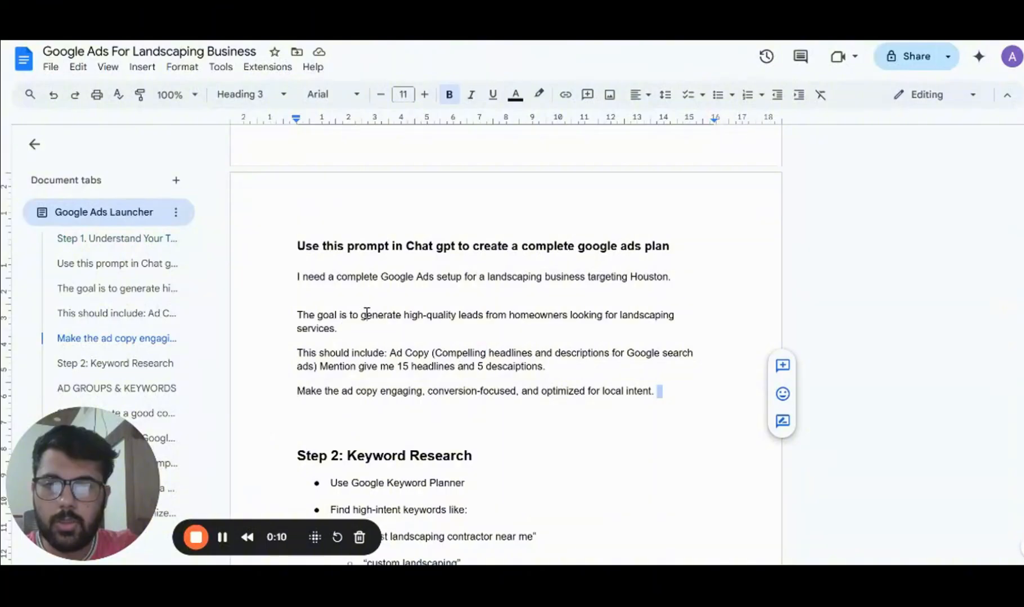
pyautogui.click(367, 313)
pyautogui.hotkey('shift', 'Return')
pyautogui.hotkey('ctrl', 'z')
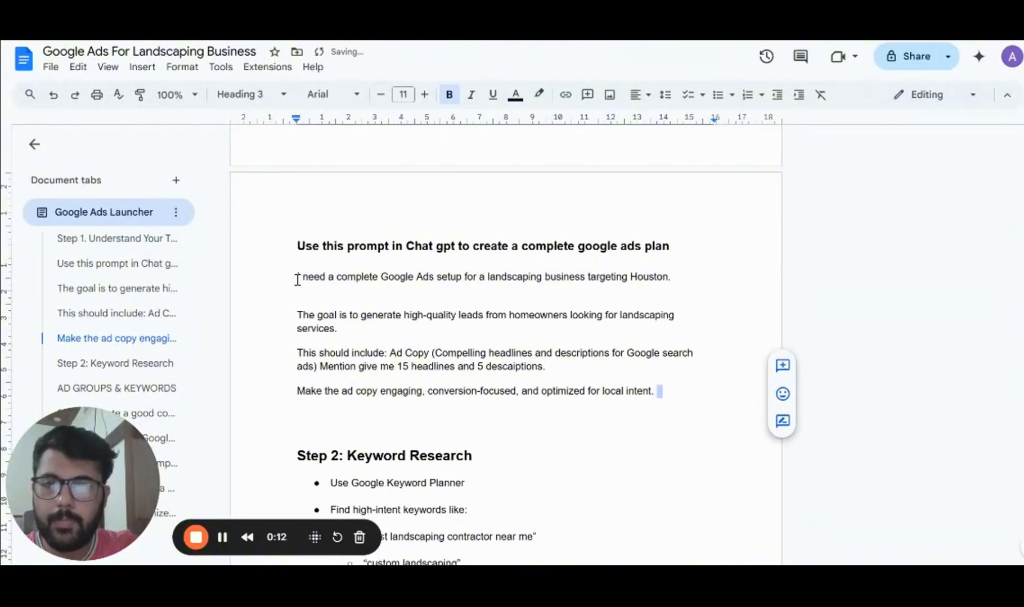
pyautogui.moveTo(295, 276); pyautogui.dragTo(658, 386)
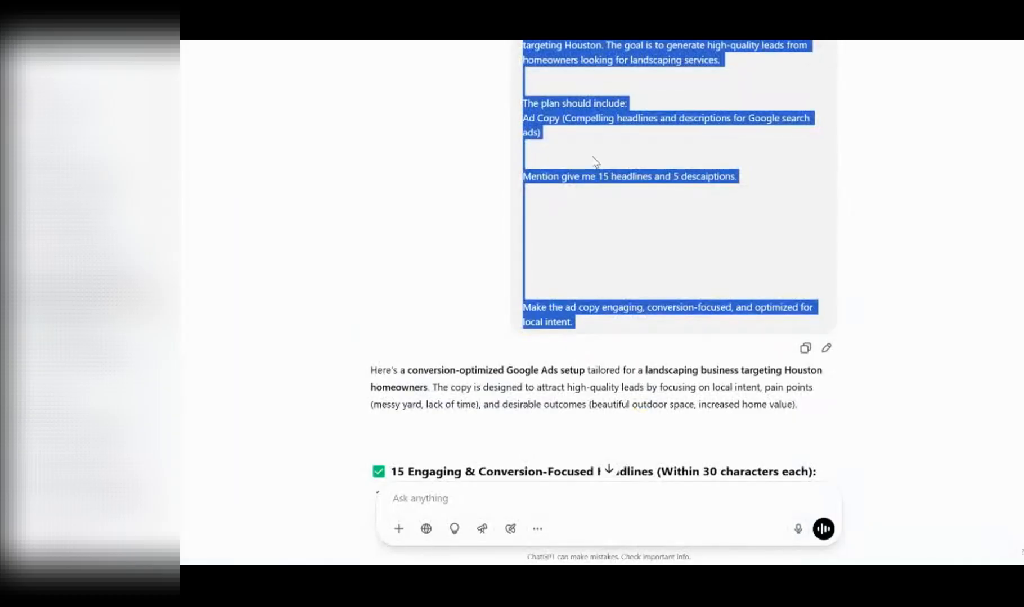
# - Review ChatGPT's 15 headlines and 5 ad descriptions for the Houston landscaping business
pyautogui.click(593, 200)
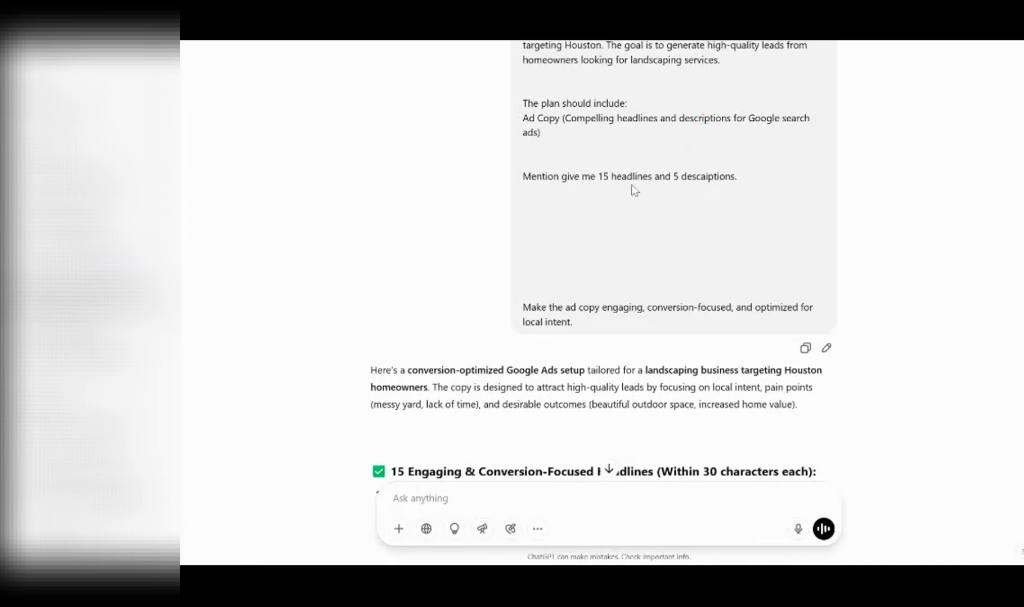
pyautogui.scroll(-10, 598, 280)
pyautogui.scroll(5, 596, 279)
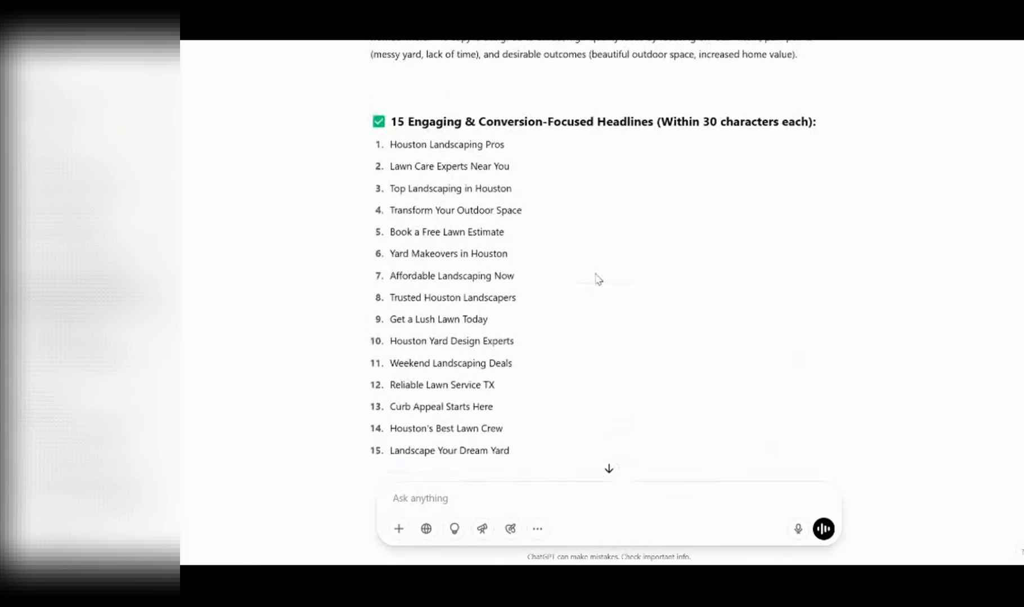
pyautogui.scroll(-2, 517, 208)
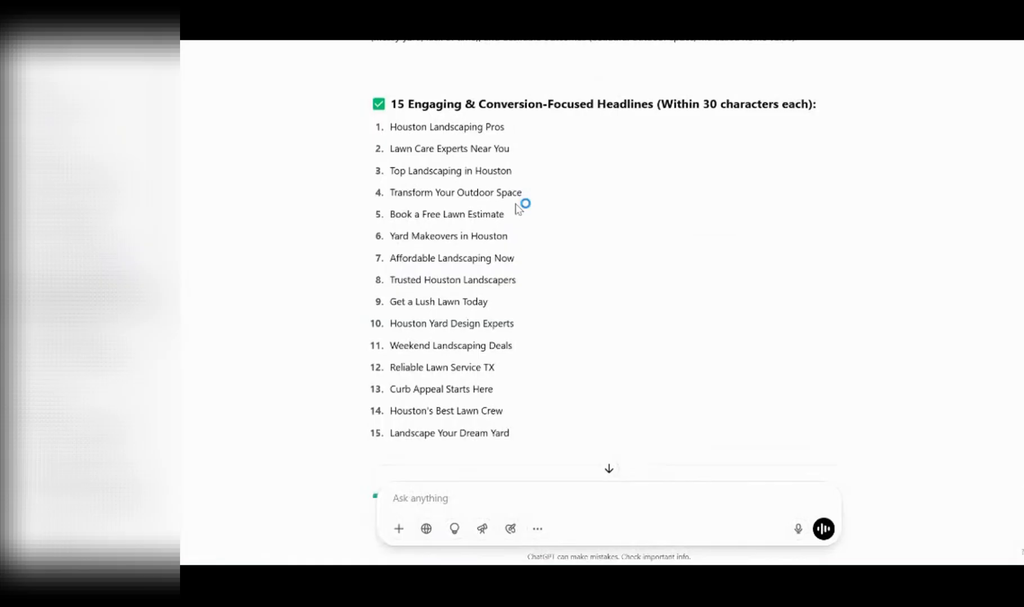
pyautogui.scroll(-6, 479, 140)
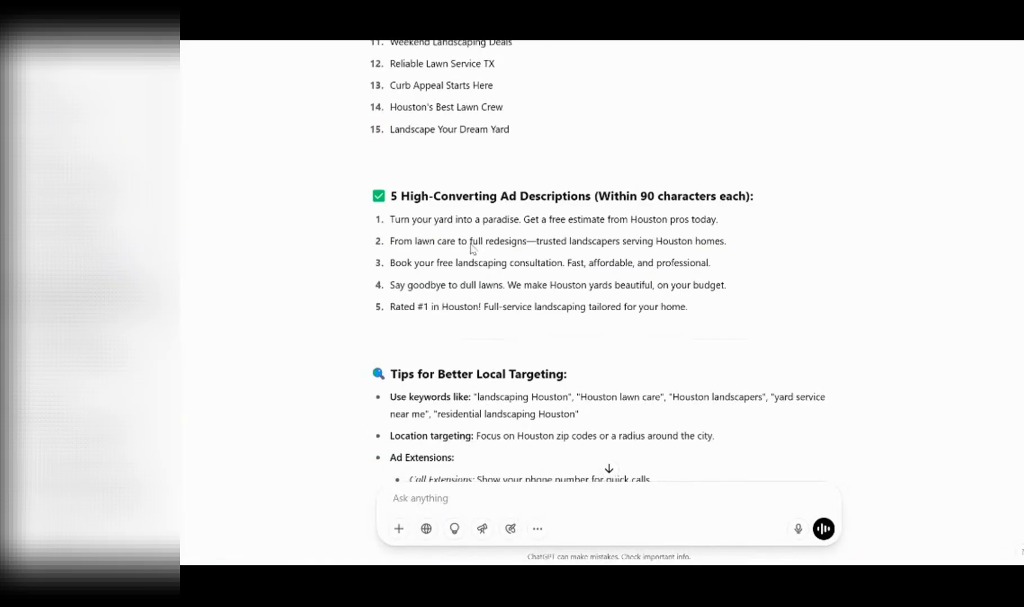
pyautogui.scroll(5, 498, 215)
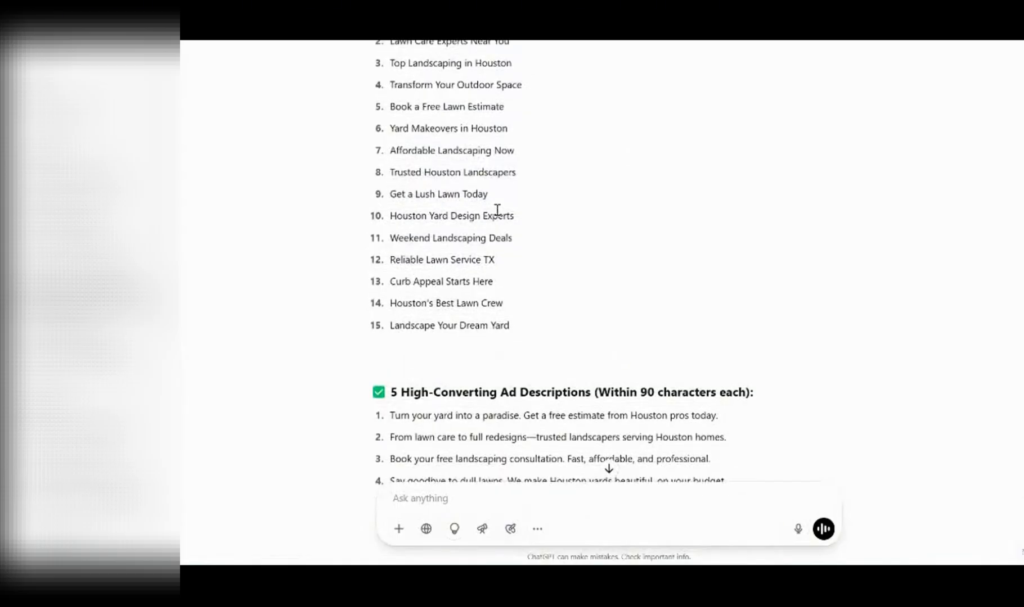
pyautogui.scroll(10, 497, 209)
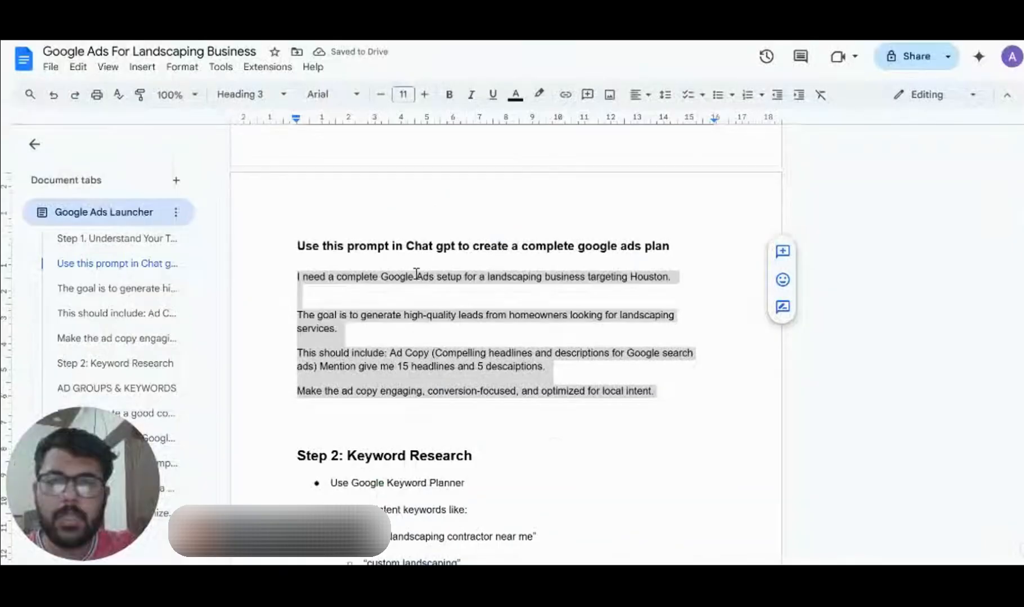
# - Insert two blank lines above the AD GROUPS & KEYWORDS heading in the Google Docs plan
pyautogui.scroll(-3, 412, 292)
pyautogui.scroll(-10, 412, 318)
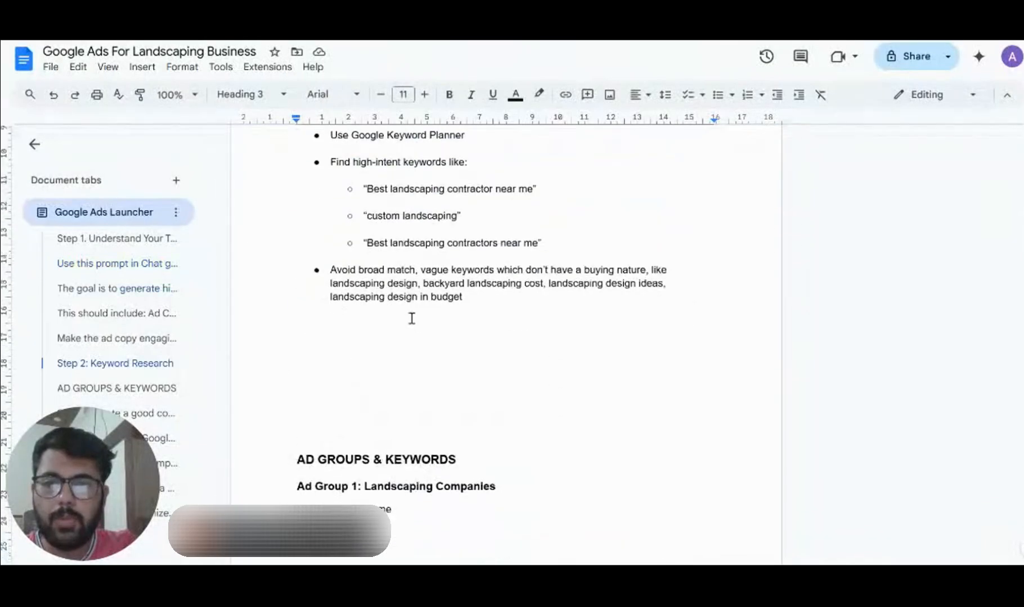
pyautogui.scroll(1, 412, 318)
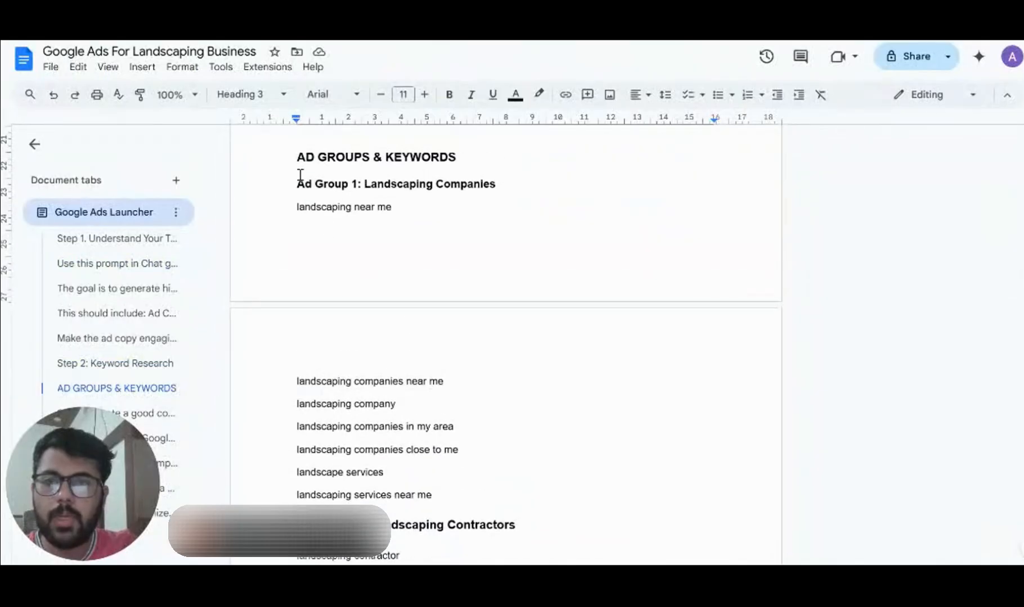
pyautogui.click(298, 158)
pyautogui.press('Return')
pyautogui.press('Return')
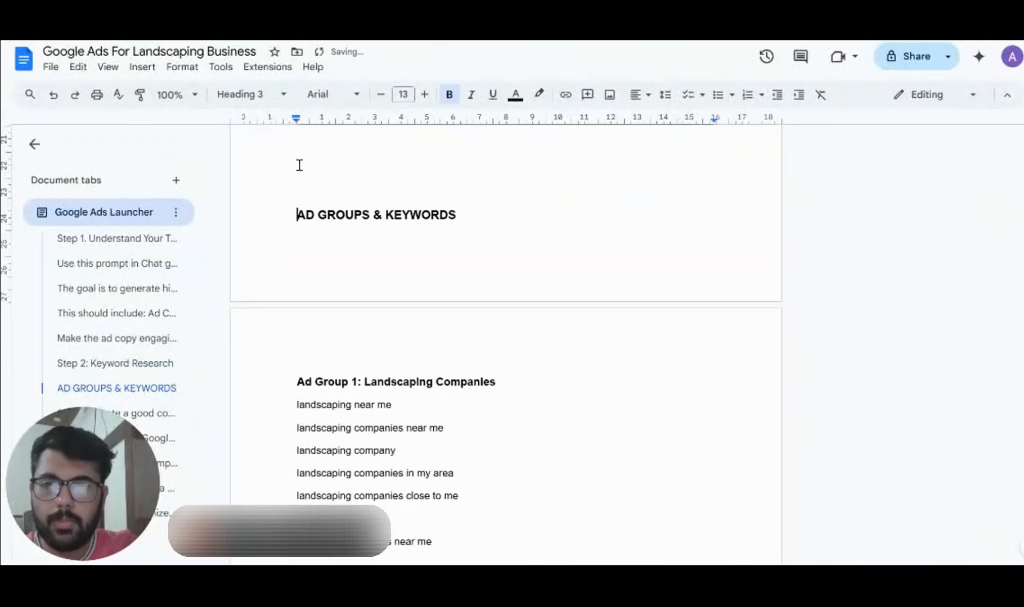
# - Copy the Ad Group 1 keywords from the plan again and switch to the ChatGPT conversation
pyautogui.scroll(-3, 372, 368)
pyautogui.scroll(-3, 409, 453)
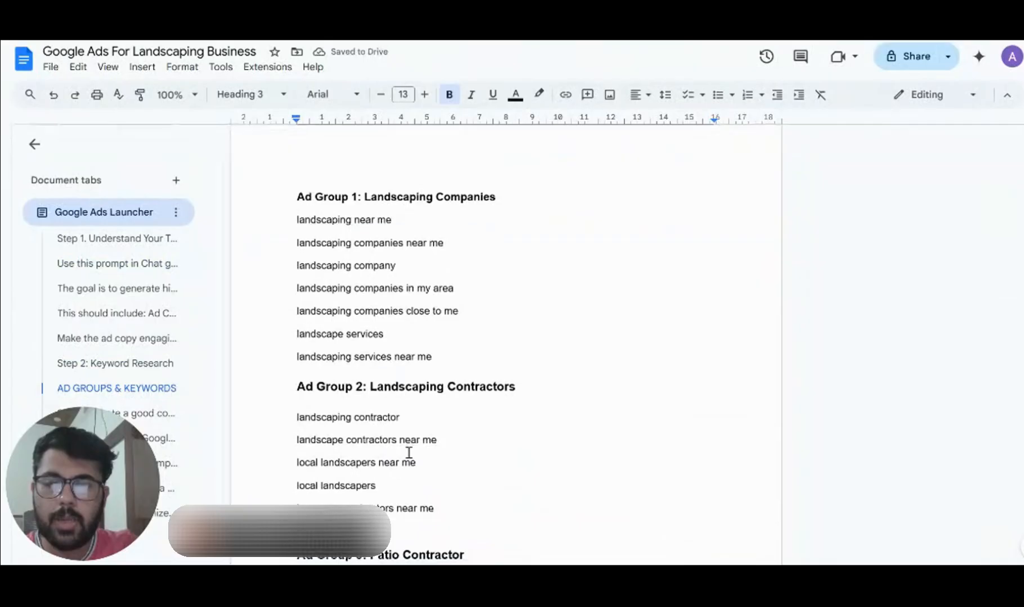
pyautogui.moveTo(435, 360); pyautogui.dragTo(284, 226)
pyautogui.hotkey('alt', 'Tab')
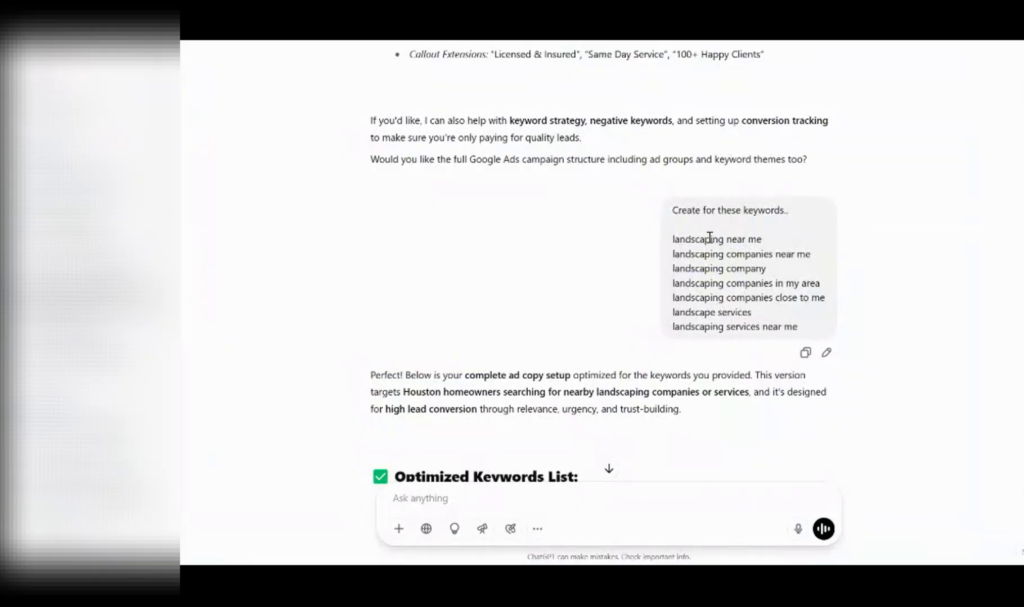
# - Review ChatGPT's response to "Create for these keywords..", checking the optimized keyword list and the 15 compelling headlines
pyautogui.scroll(-1, 709, 238)
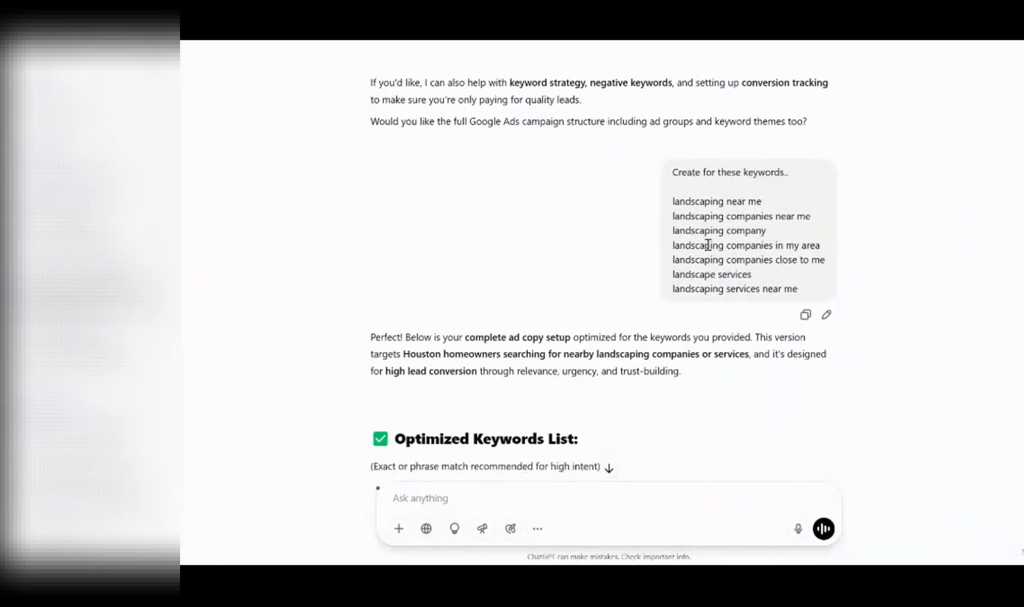
pyautogui.scroll(-1, 708, 245)
pyautogui.scroll(-6, 716, 257)
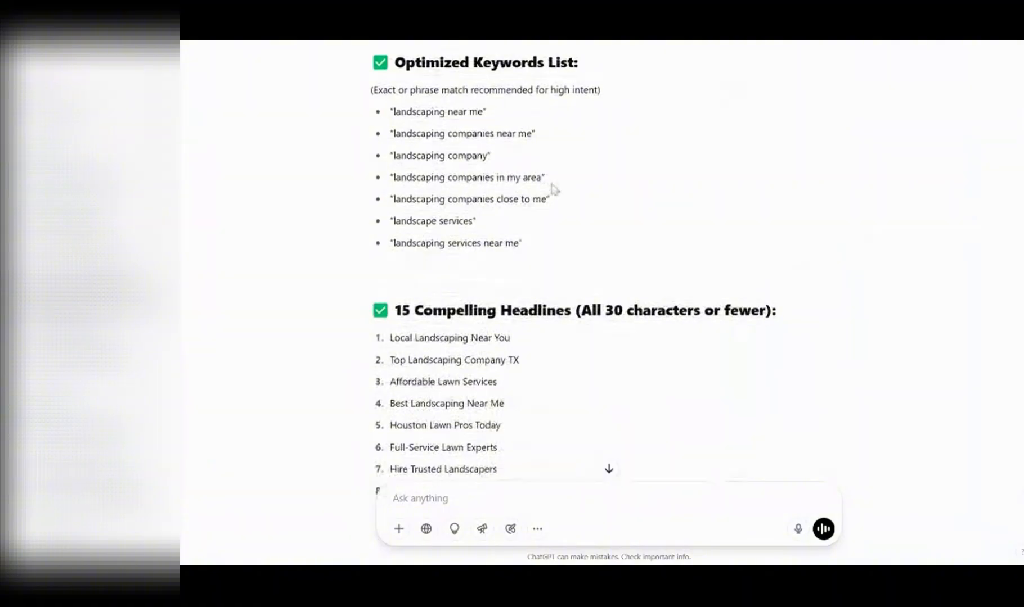
pyautogui.scroll(-5, 493, 193)
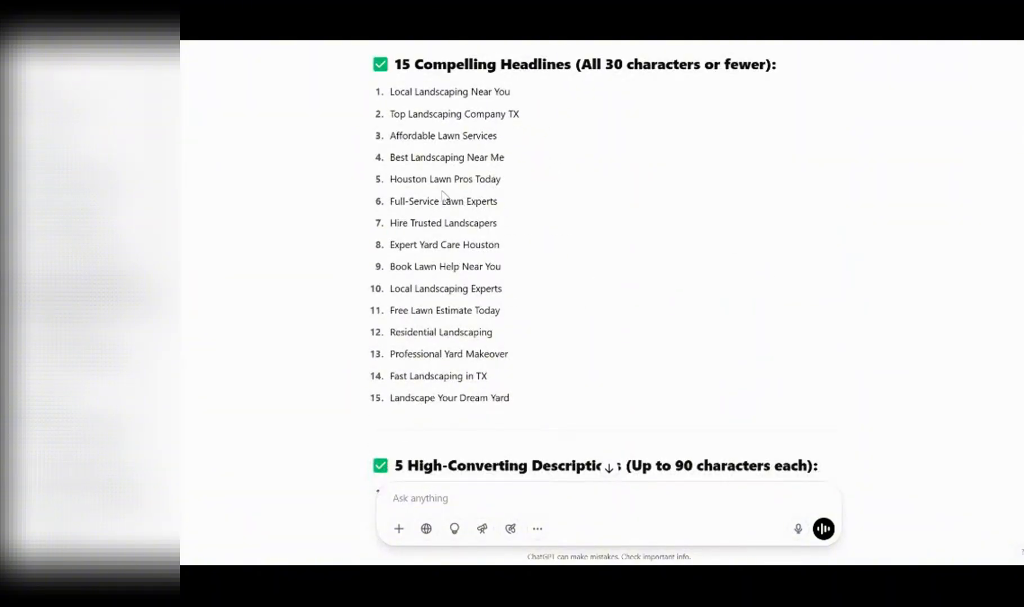
# - Review ChatGPT's 5 descriptions, example ad groups and suggested sitelinks for the Ad Group 1 keywords
pyautogui.scroll(-7, 450, 203)
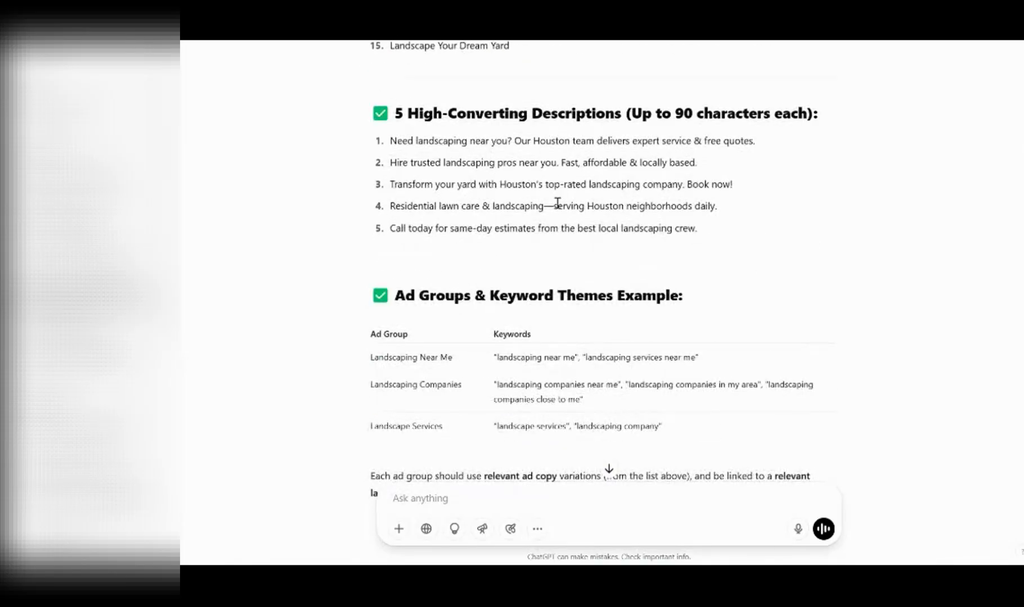
pyautogui.scroll(-7, 557, 204)
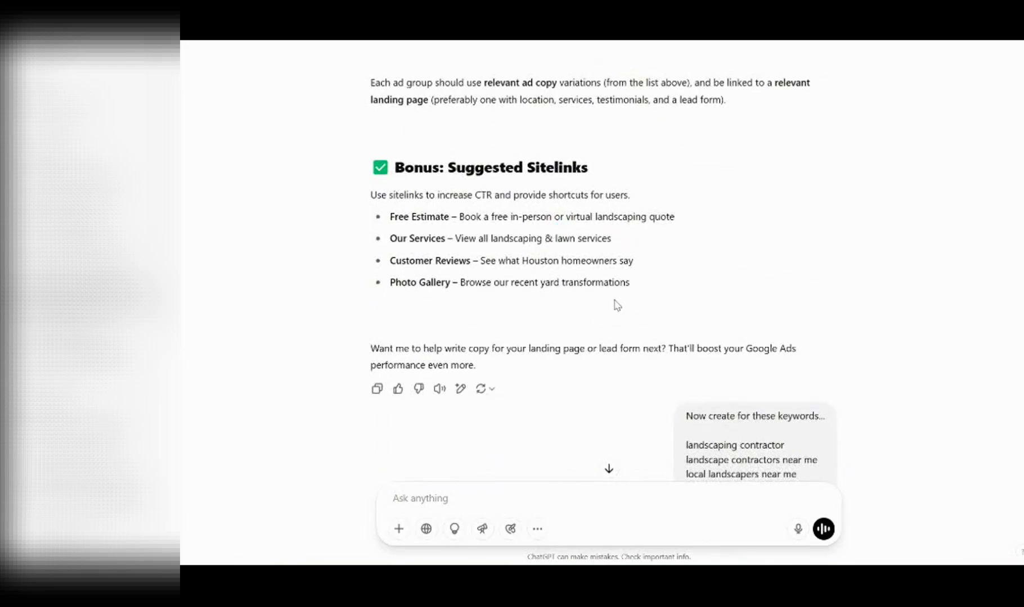
pyautogui.scroll(-2, 650, 338)
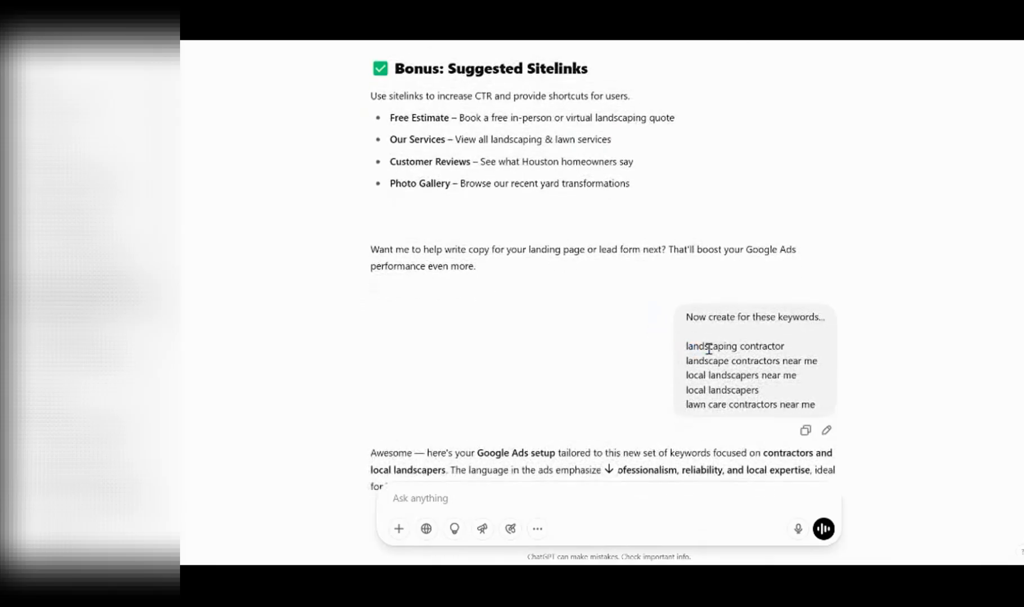
pyautogui.scroll(-2, 708, 349)
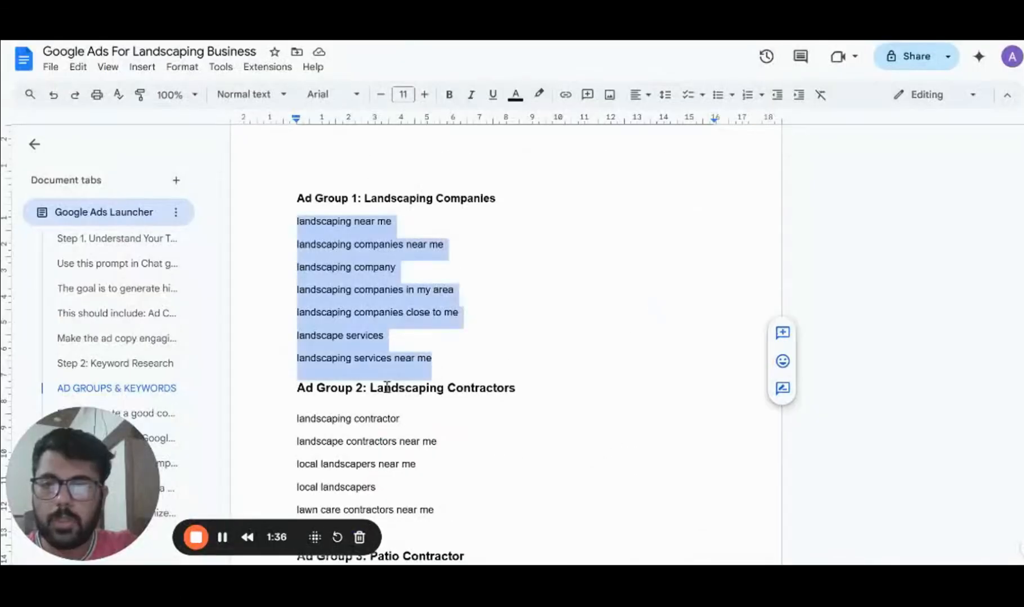
# - Select the Ad Group 2 keywords in the plan and review ChatGPT's headlines and ad descriptions for those landscaping contractor keywords
pyautogui.moveTo(434, 486); pyautogui.dragTo(297, 394)
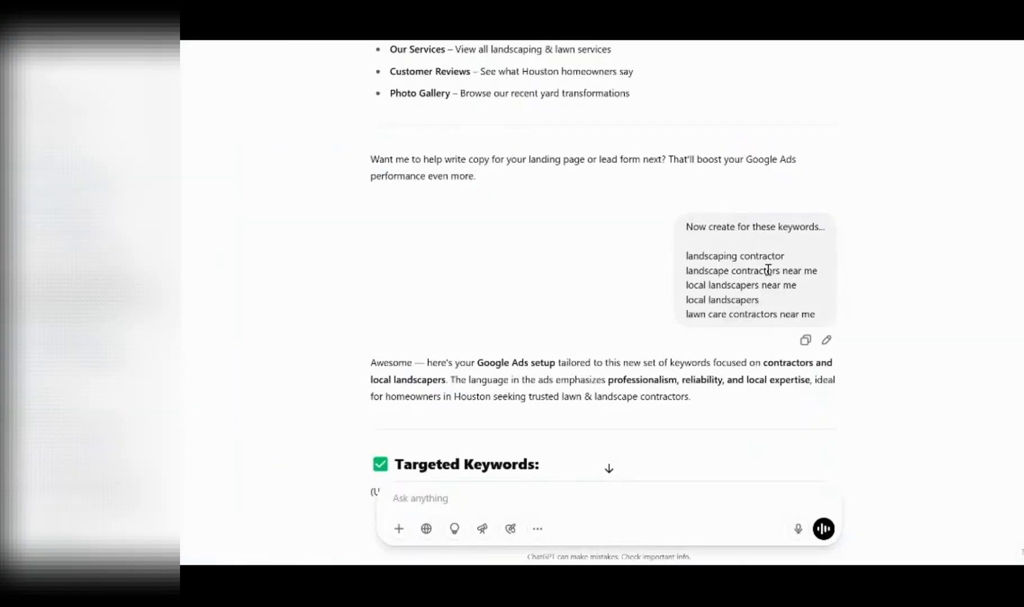
pyautogui.scroll(-3, 731, 265)
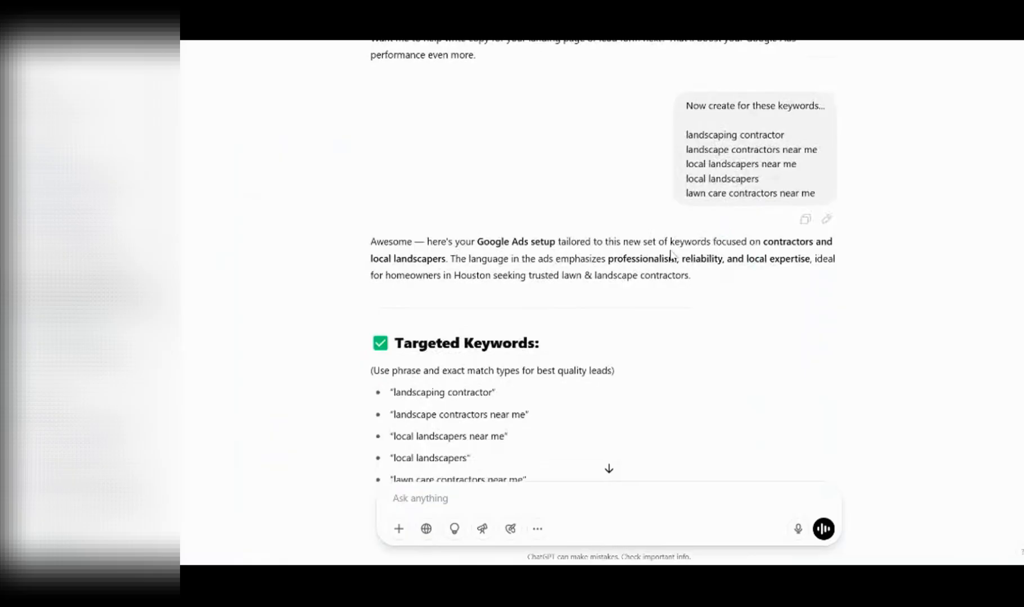
pyautogui.scroll(-3, 626, 276)
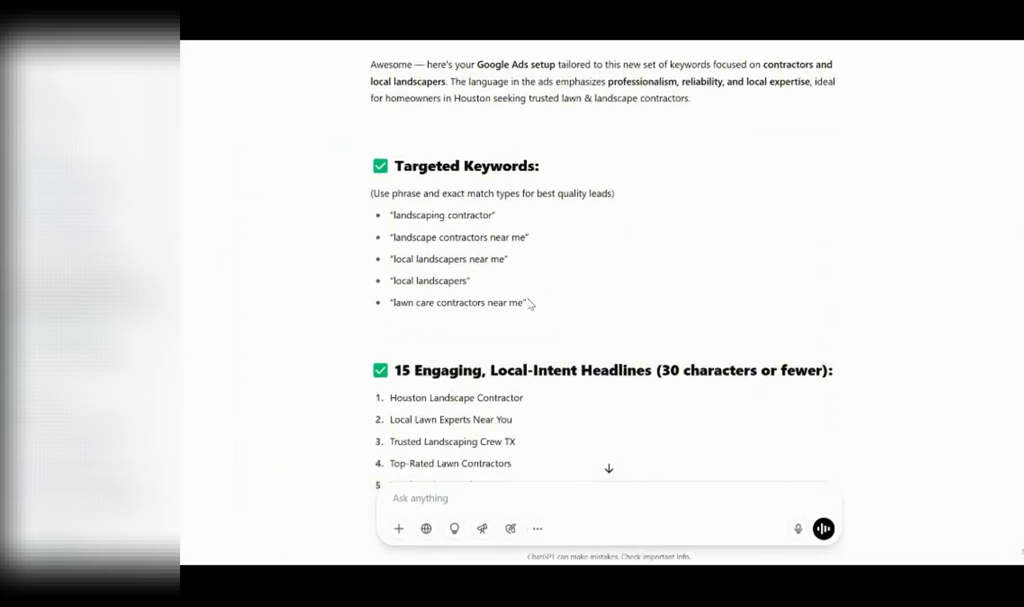
pyautogui.scroll(-4, 505, 301)
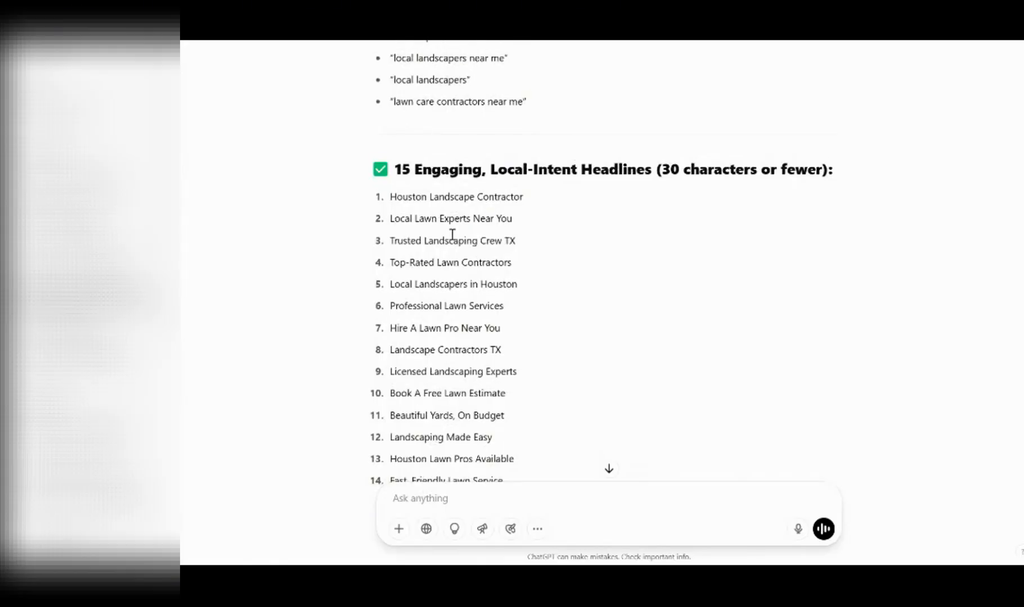
pyautogui.scroll(-1, 448, 219)
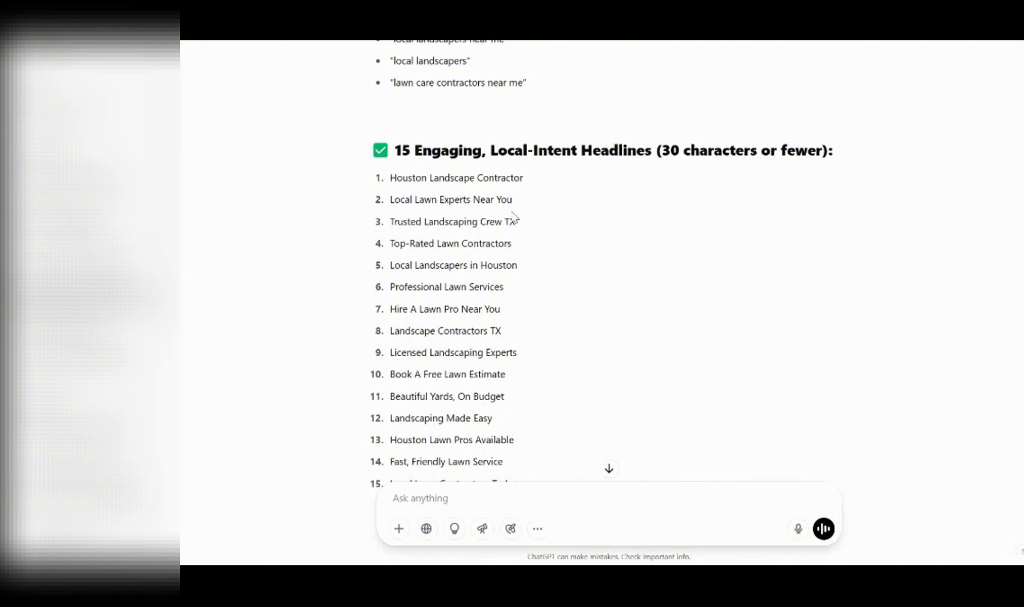
pyautogui.scroll(-1, 514, 219)
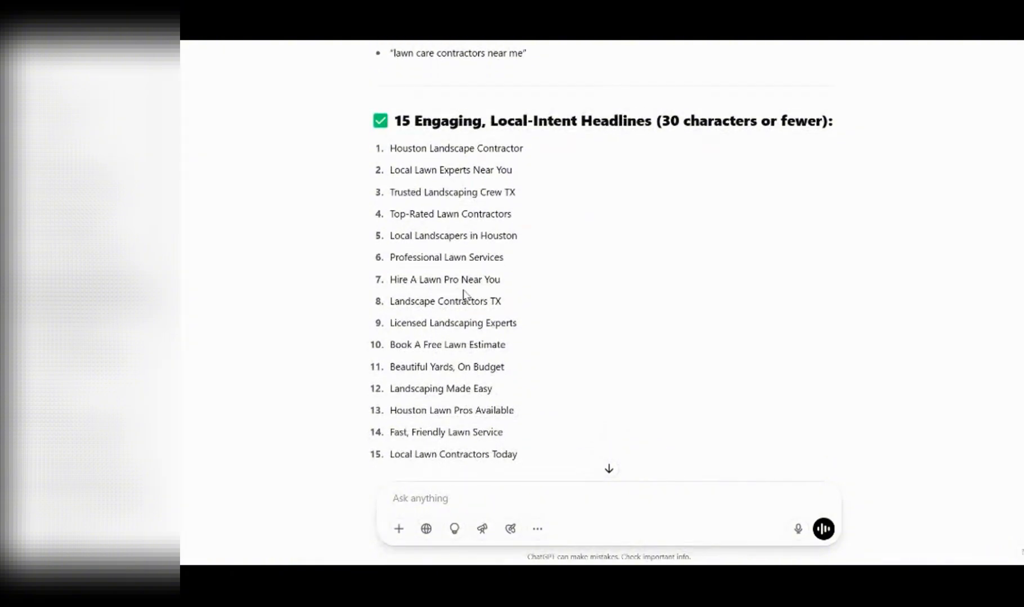
pyautogui.scroll(-1, 463, 295)
pyautogui.scroll(-8, 463, 294)
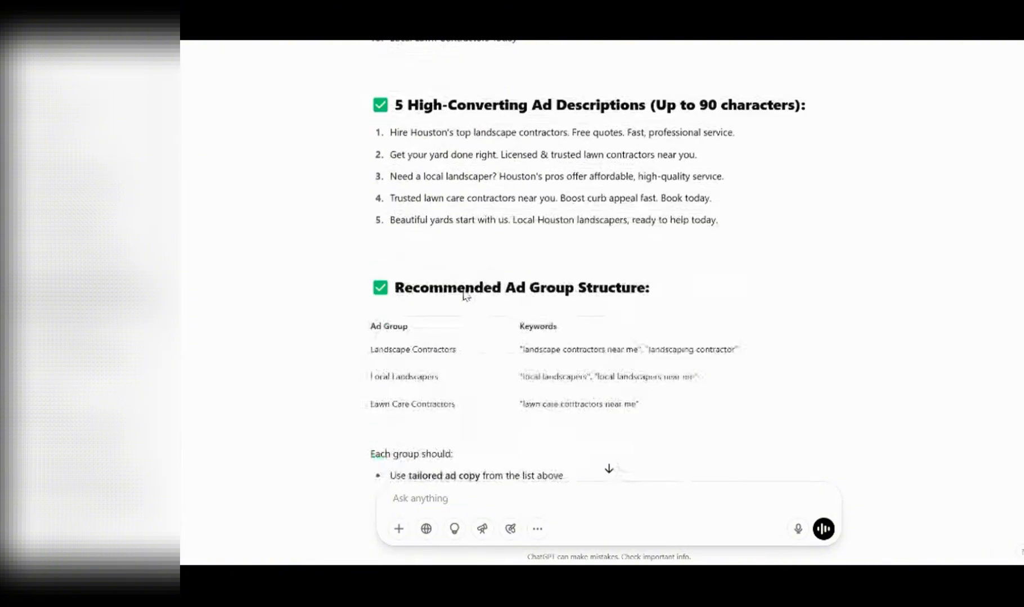
pyautogui.scroll(2, 475, 319)
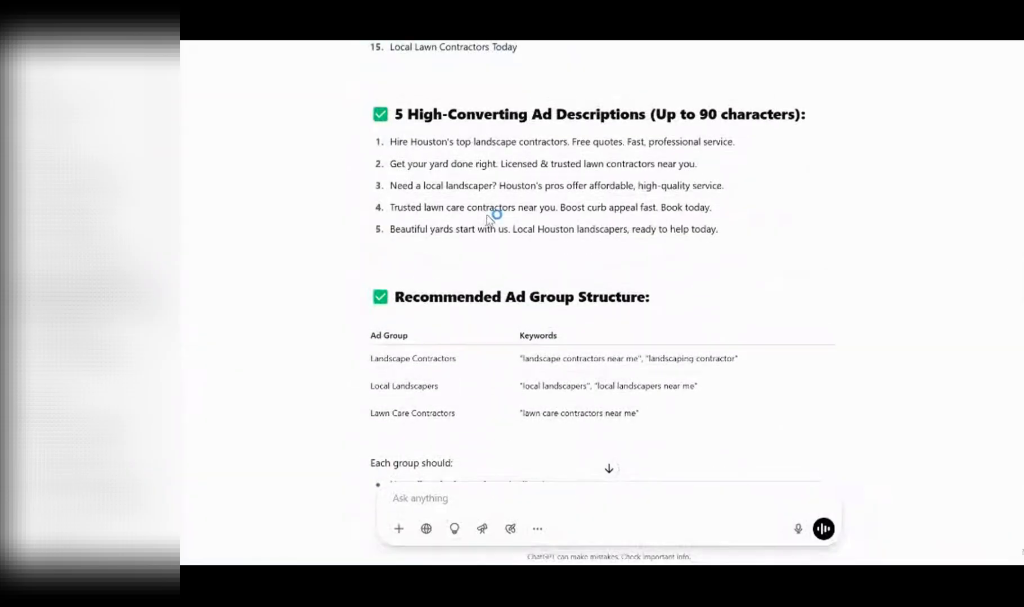
# - Check the Ad Group 3 patio contractor keywords in the plan against ChatGPT's prompt and response for the service-based keywords
pyautogui.scroll(-12, 490, 217)
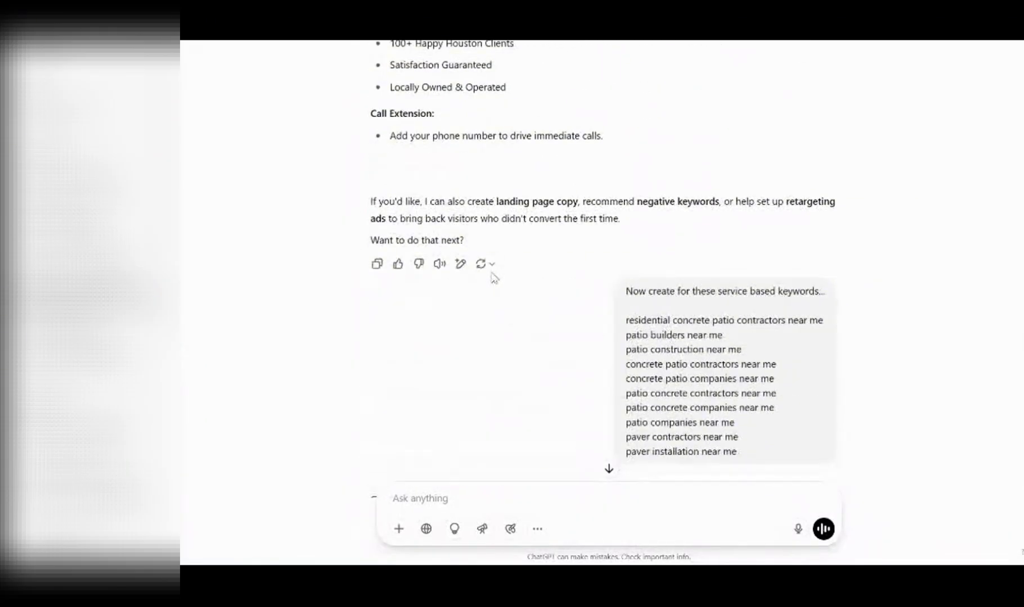
pyautogui.scroll(-1, 518, 277)
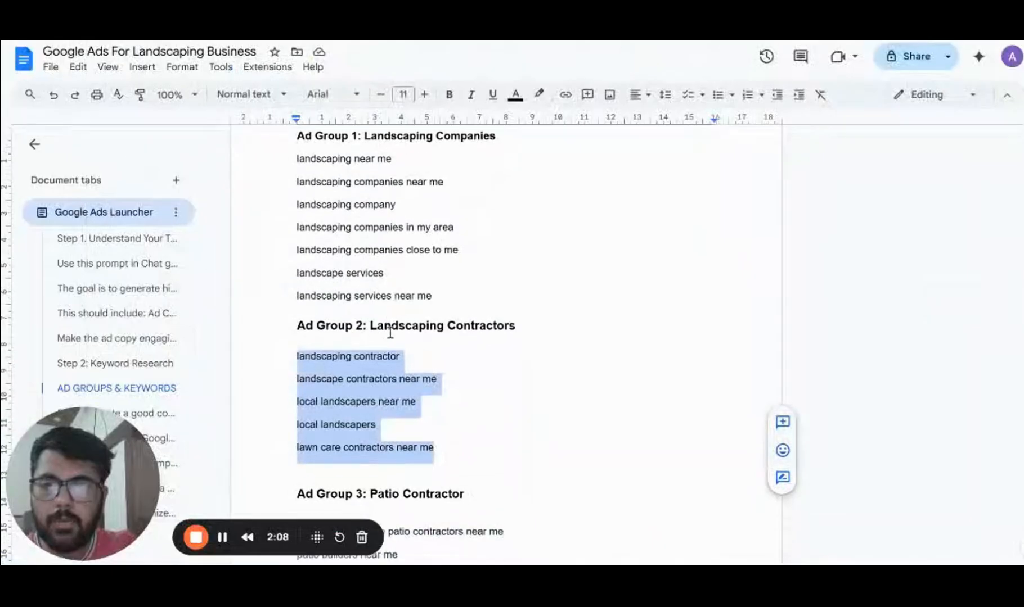
pyautogui.scroll(-5, 390, 332)
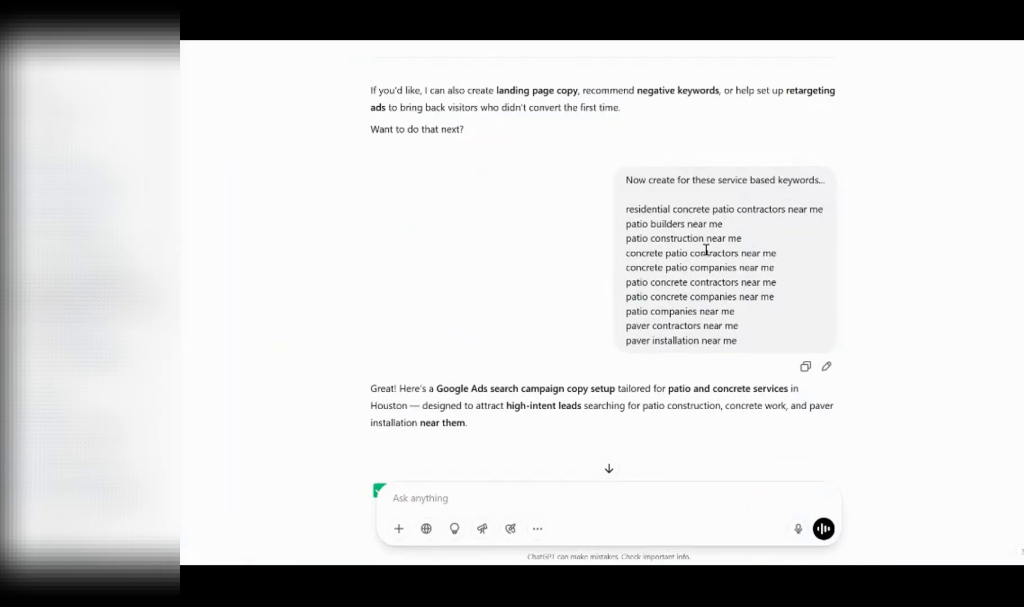
pyautogui.scroll(-10, 675, 216)
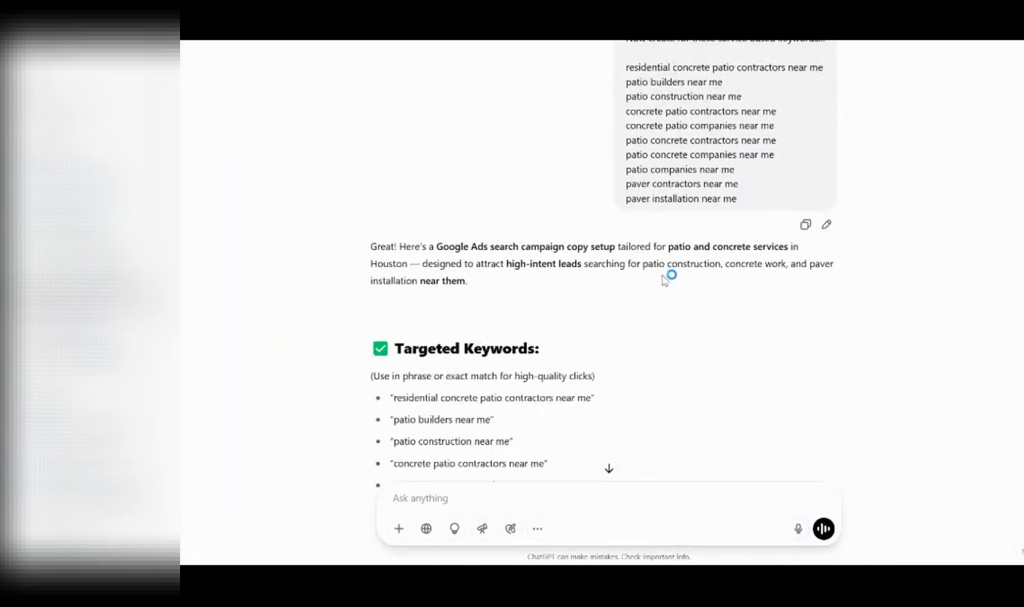
pyautogui.scroll(-5, 609, 304)
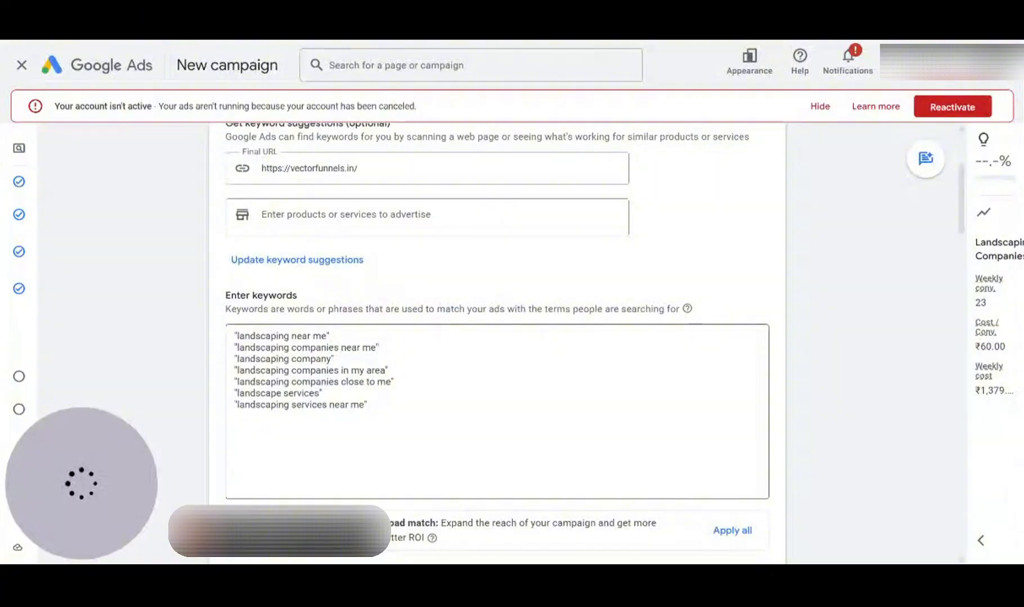
# - In the Google Ads campaign, fill the first three headlines with "Top Landscaping Company TX", "Affordable Lawn Services" and "Best Landscaping Near Me"
pyautogui.scroll(-5, 303, 284)
pyautogui.scroll(-10, 334, 387)
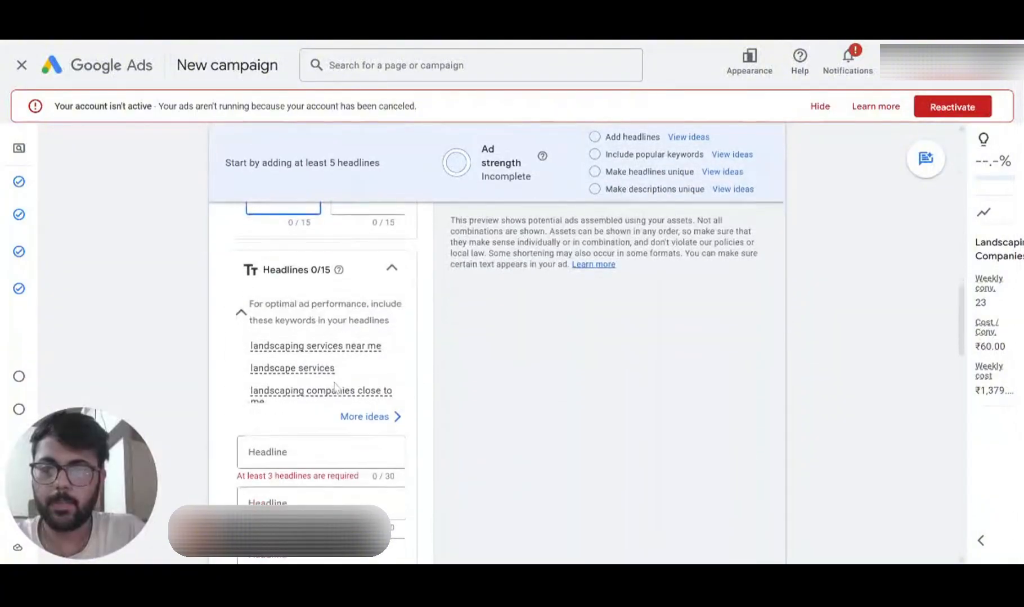
pyautogui.scroll(-1, 335, 387)
pyautogui.click(315, 308)
pyautogui.hotkey('ctrl', 'v')
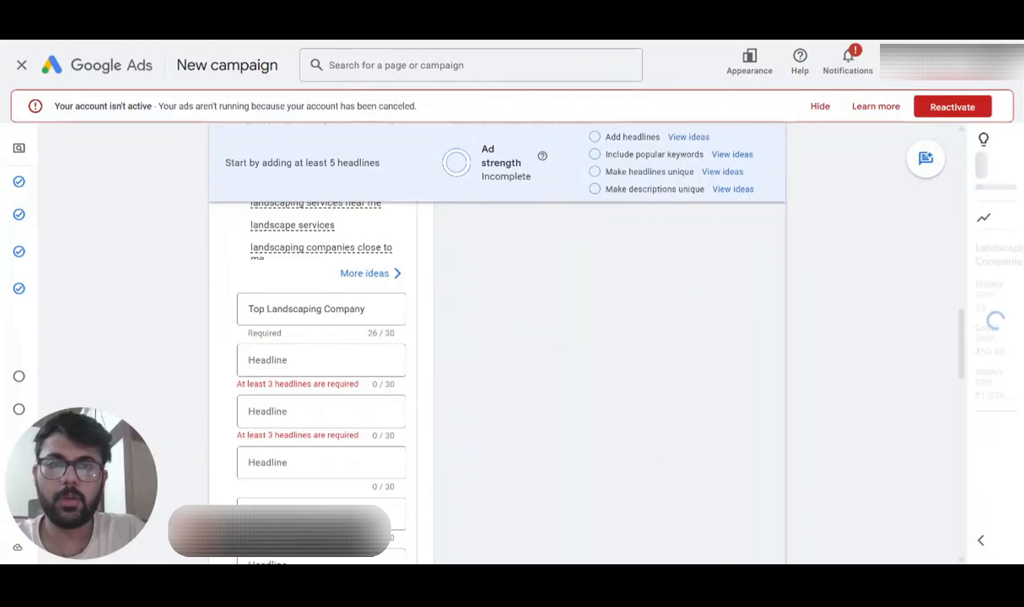
pyautogui.click(263, 365)
pyautogui.write('Affordable Lawn Services')
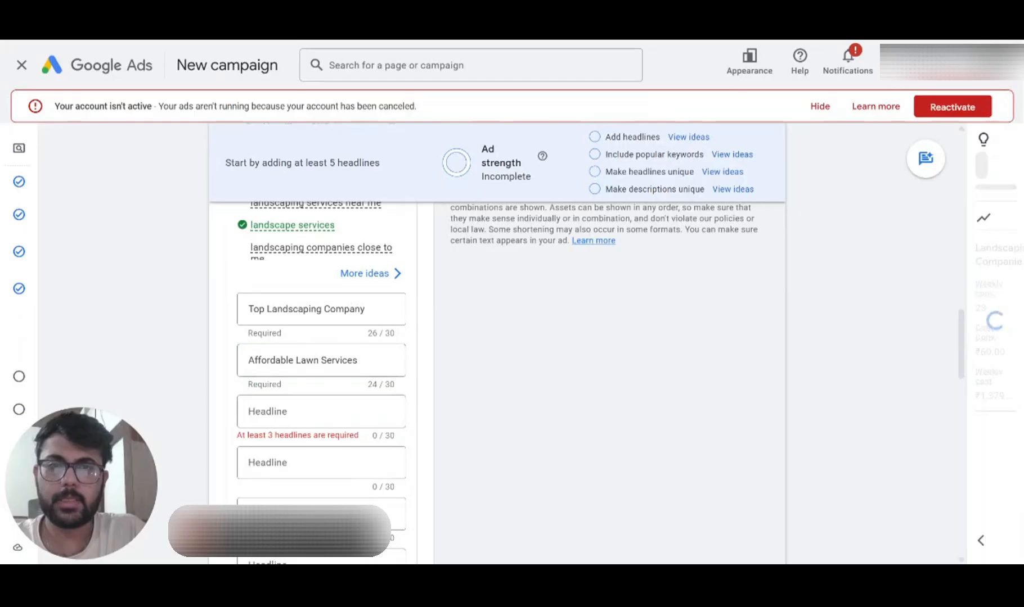
pyautogui.click(268, 415)
pyautogui.write('Best Landscaping Near Me')
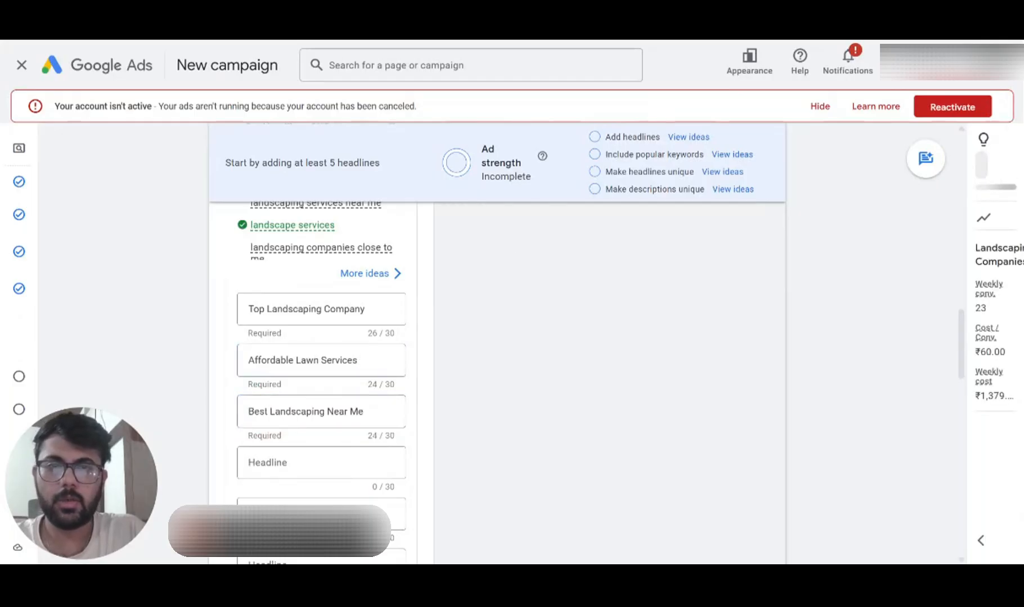
# - Enter "Houston Lawn Pros" as the fourth headline and "Full-Service Lawn Experts" as the fifth
pyautogui.click(281, 462)
pyautogui.write('Houston Lawn Pros Toda')
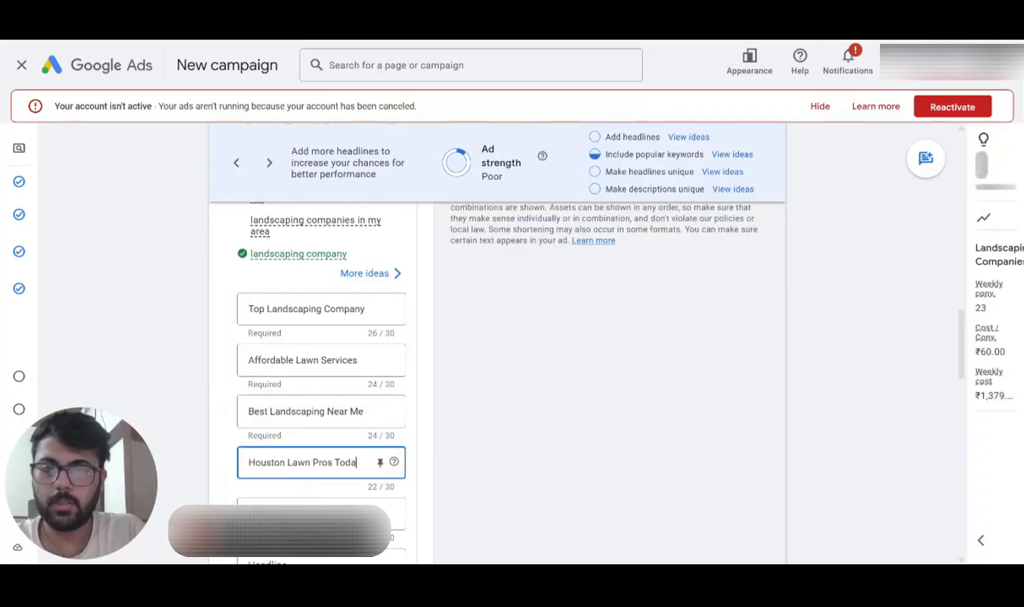
pyautogui.press('BackSpace')
pyautogui.press('BackSpace')
pyautogui.press('BackSpace')
pyautogui.press('BackSpace')
pyautogui.press('BackSpace')
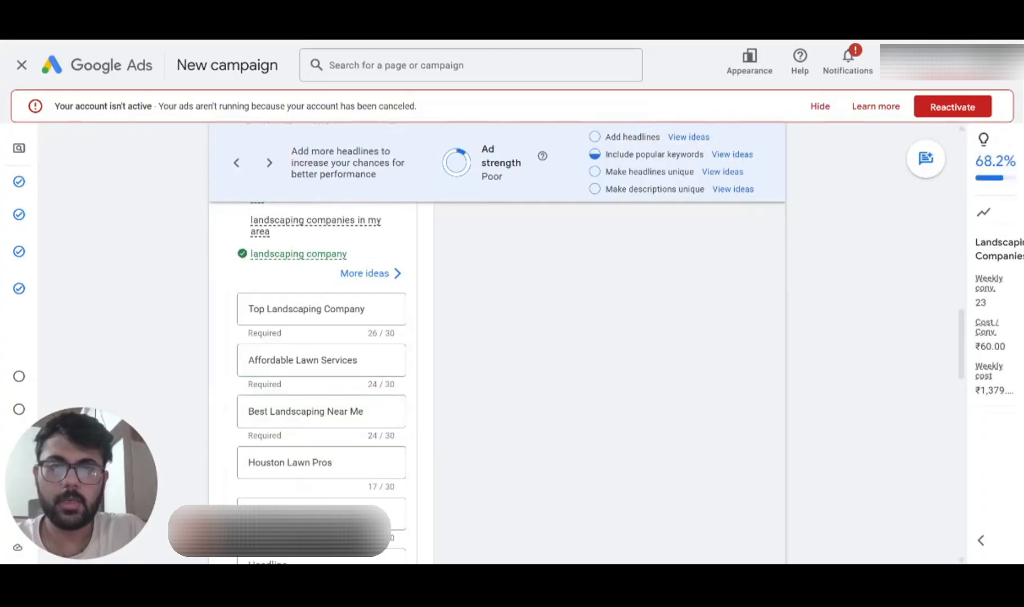
pyautogui.scroll(-1, 322, 421)
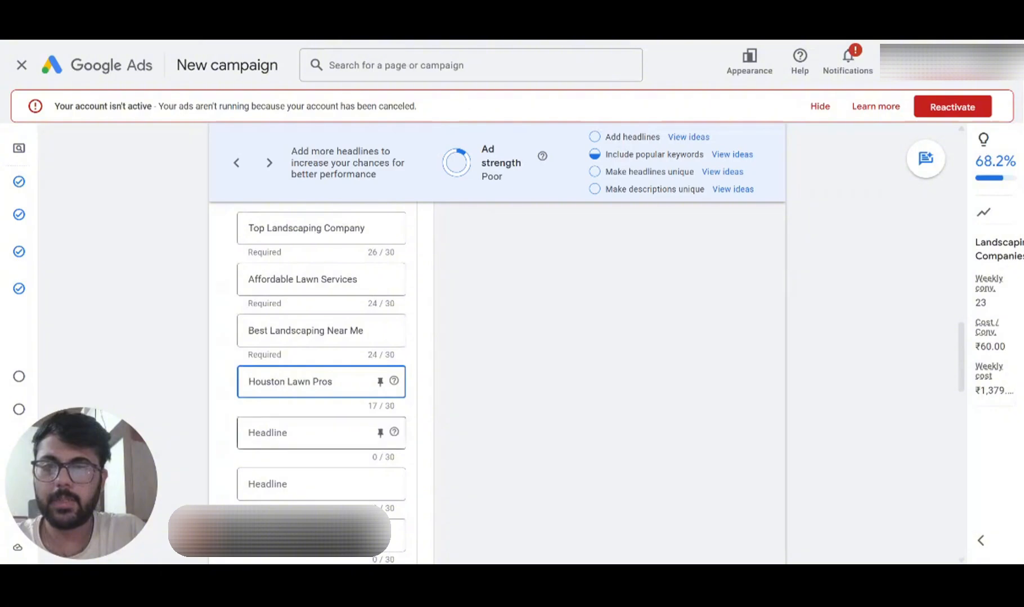
pyautogui.click(310, 433)
pyautogui.write('Full-Service Lawn Experts')
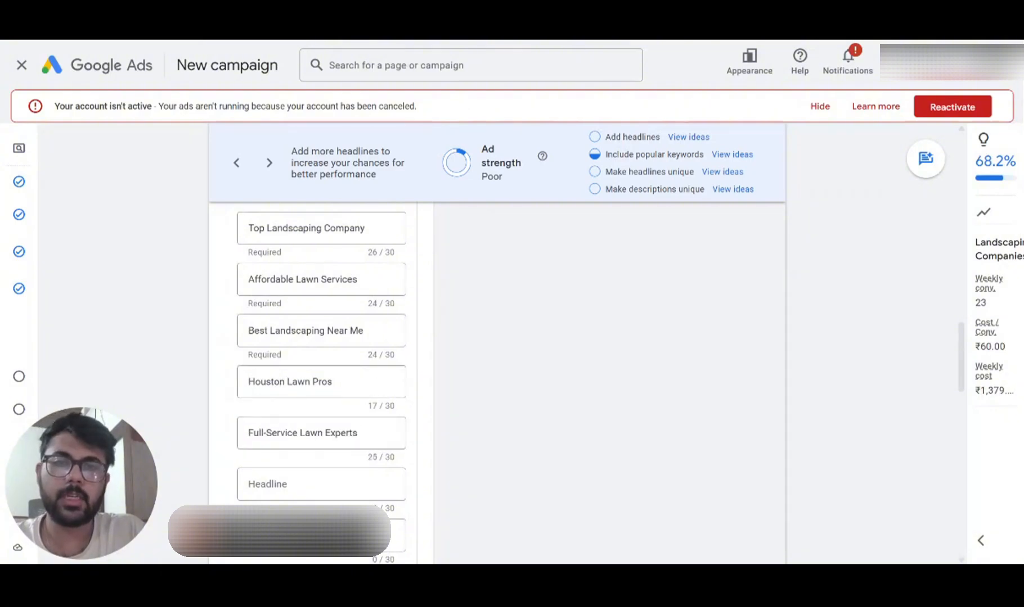
# - Enter "Hire Trusted Landscapers" and "Expert Yard Care Houston" as the sixth and seventh headlines
pyautogui.hotkey('alt', 'Tab')
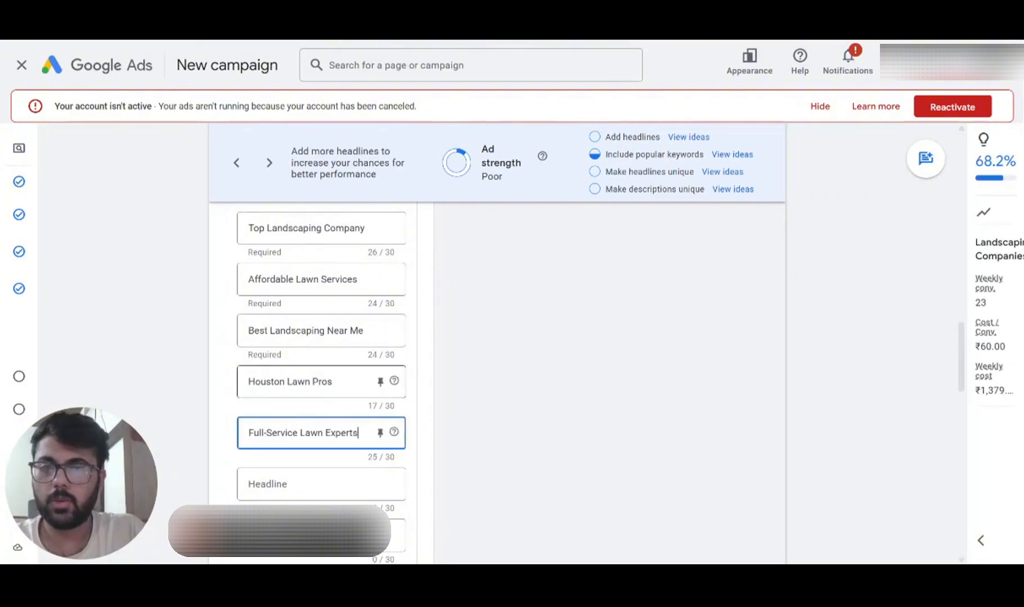
pyautogui.scroll(-1, 321, 395)
pyautogui.click(321, 404)
pyautogui.write('Hire Trusted Landscapers')
pyautogui.hotkey('alt', 'Tab')
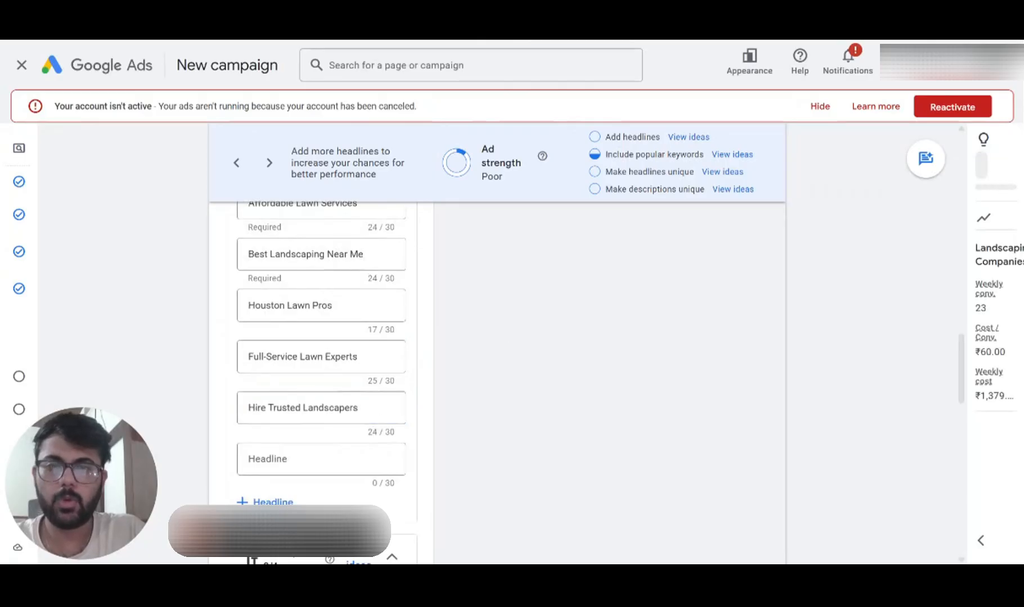
pyautogui.hotkey('alt', 'Tab')
pyautogui.scroll(-1, 321, 372)
pyautogui.click(321, 372)
pyautogui.write('Expert Yard Care Houston')
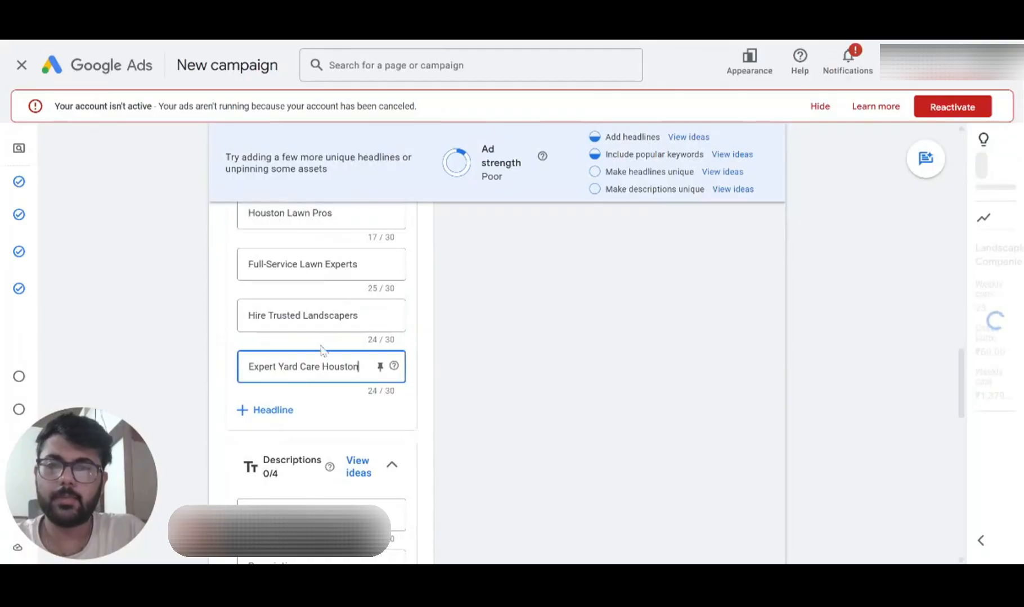
pyautogui.click(516, 331)
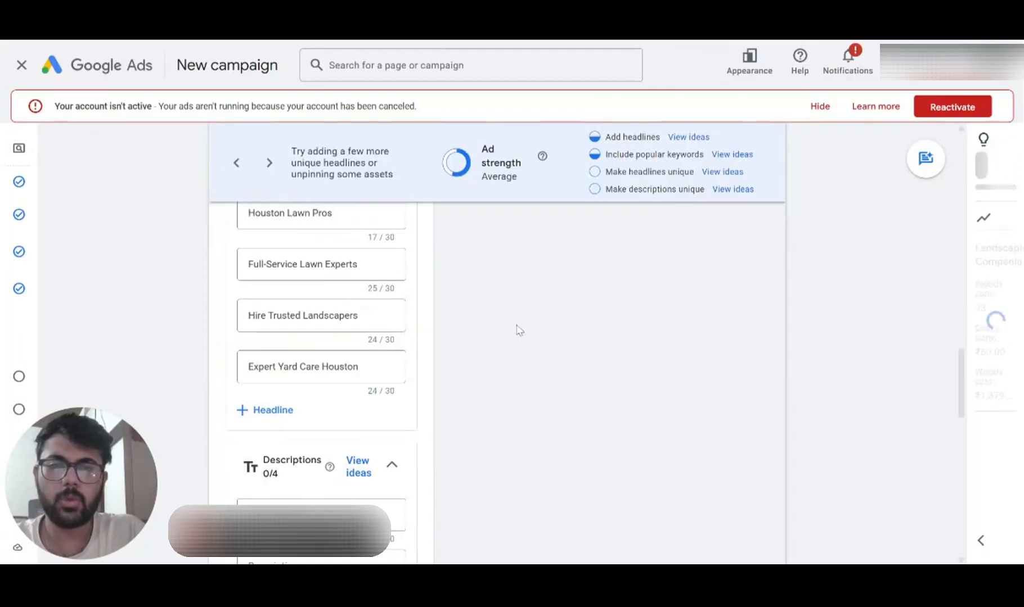
pyautogui.click(287, 366)
# - Add an eighth headline to the ad reading "Book Lawn Help Near You"
pyautogui.scroll(-1, 286, 355)
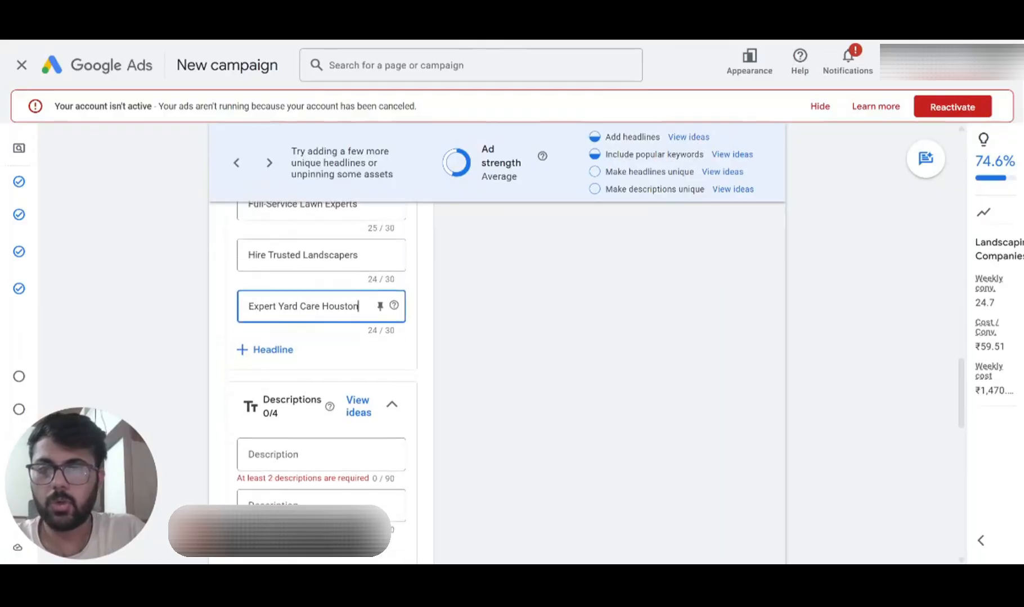
pyautogui.click(285, 348)
pyautogui.click(290, 351)
pyautogui.write('Book Lawn Help Near You')
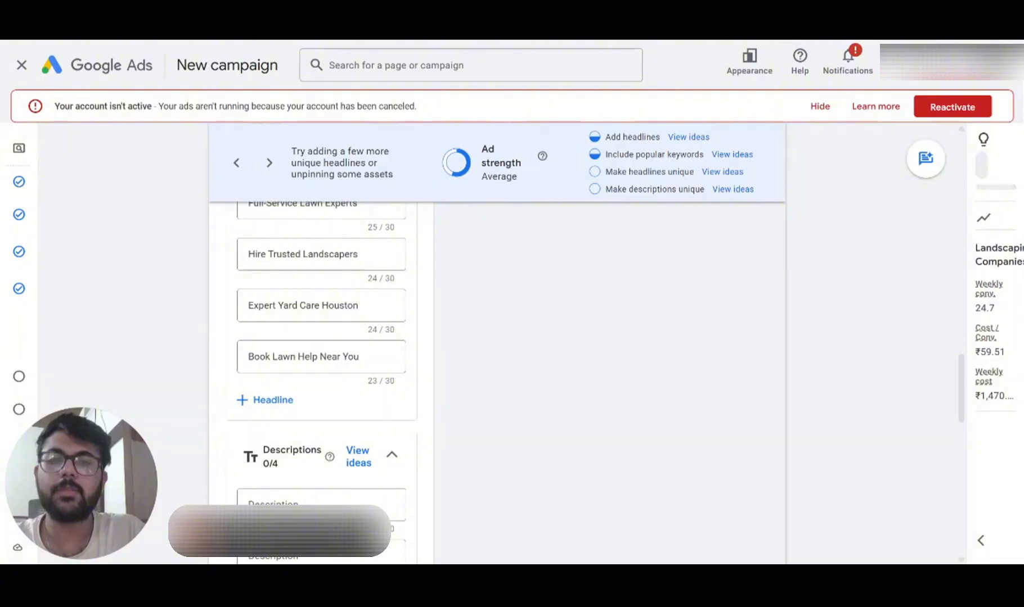
# - Add two more headlines to the ad, "Local Landscaping Experts" and "Residential Landscaping"
pyautogui.hotkey('alt', 'Tab')
pyautogui.click(293, 402)
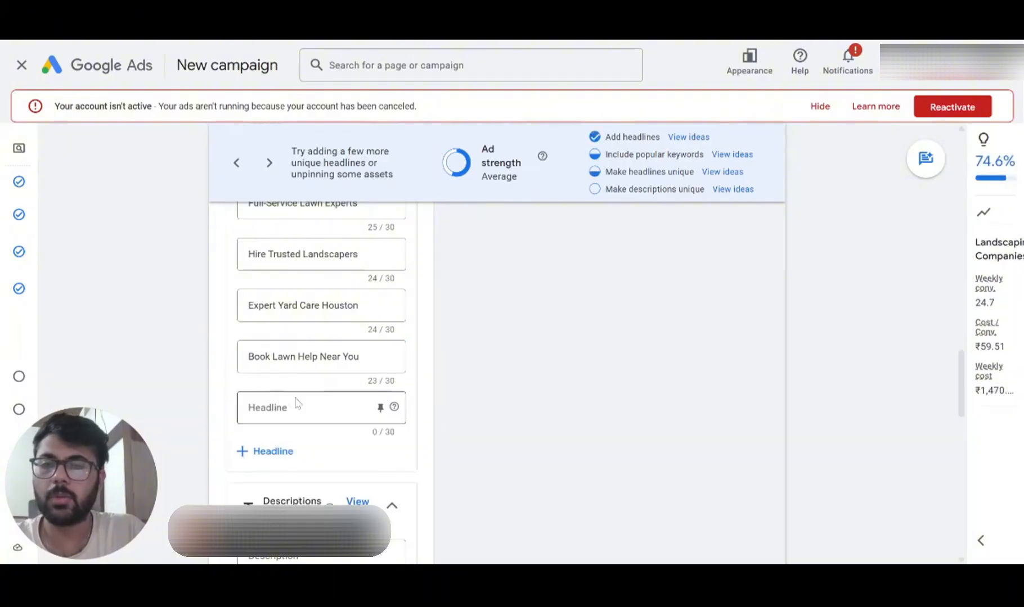
pyautogui.click(296, 406)
pyautogui.write('Local Landscaping Experts')
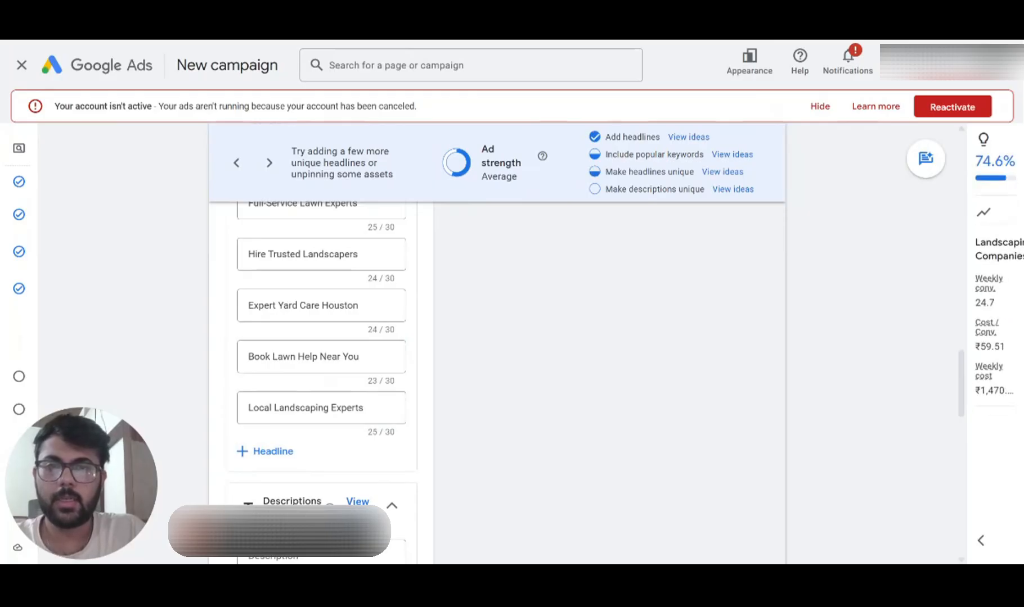
pyautogui.click(272, 451)
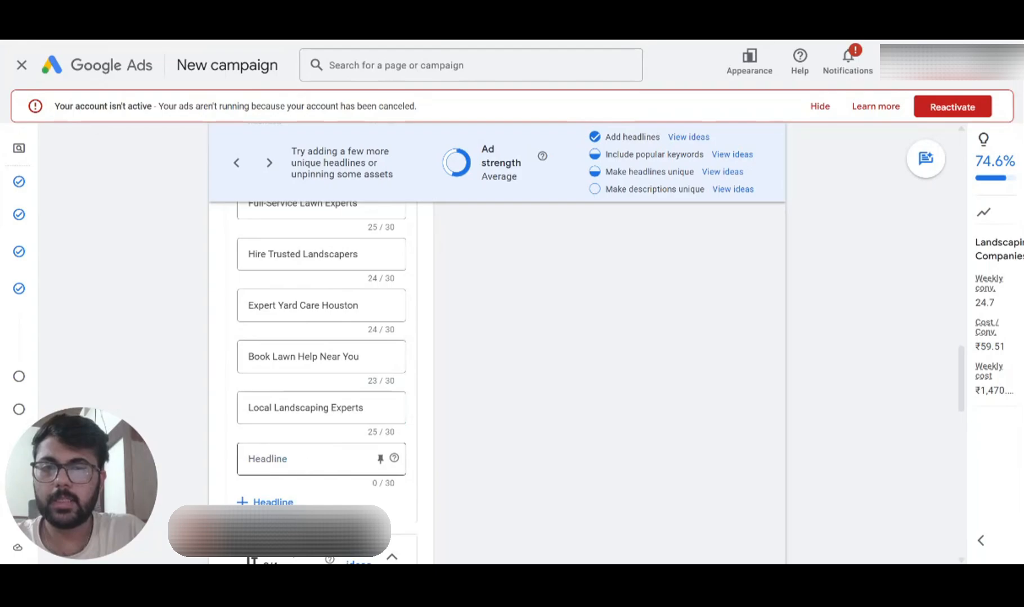
pyautogui.write('Residential Landscaping')
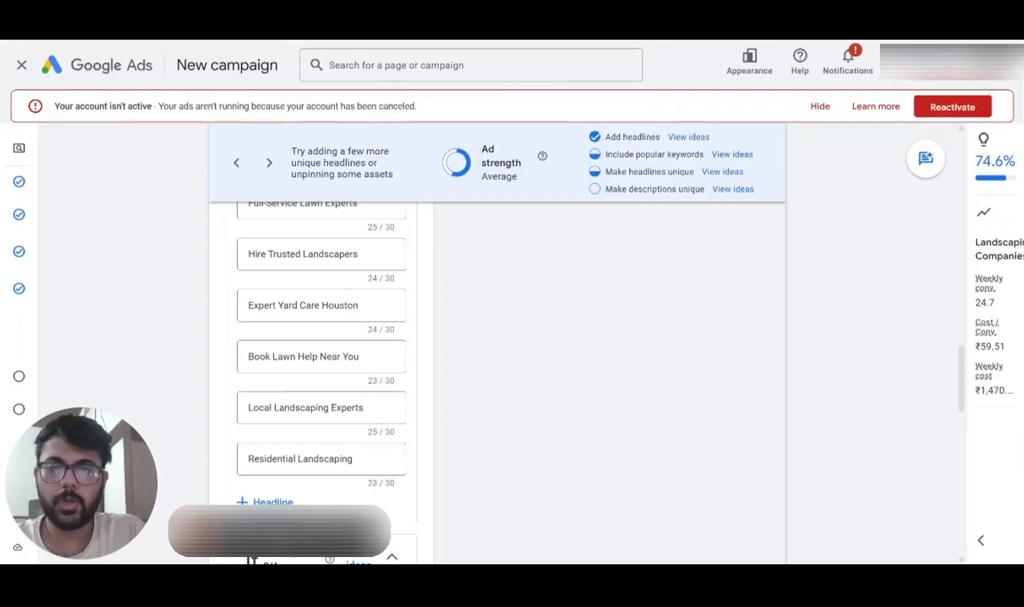
# - Add an eleventh headline to the ad reading "Landscape Your Dream Yard"
pyautogui.click(353, 459)
pyautogui.scroll(-1, 354, 460)
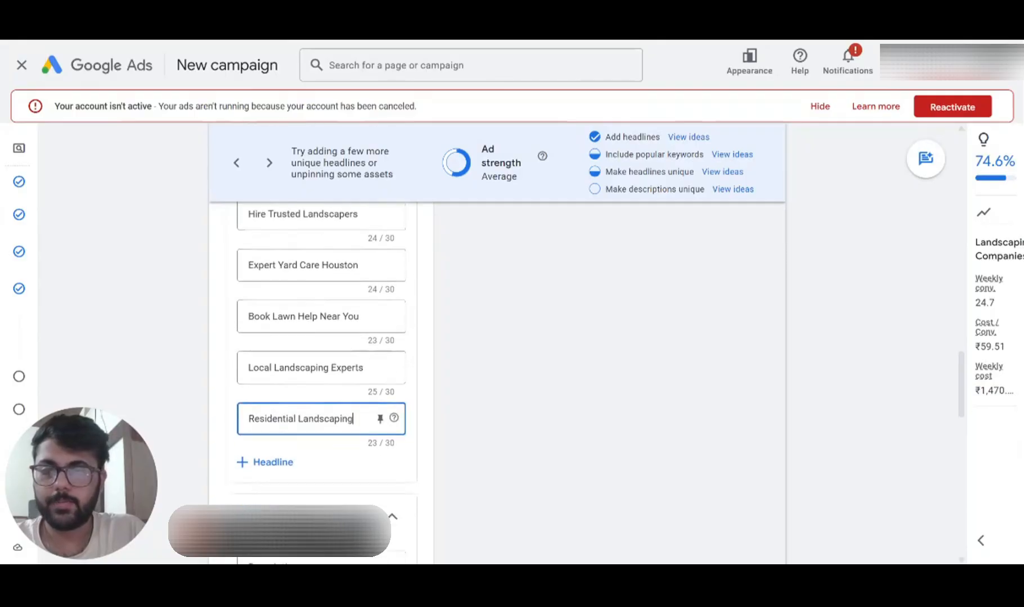
pyautogui.click(274, 462)
pyautogui.write('Landscape Your Dream Yard')
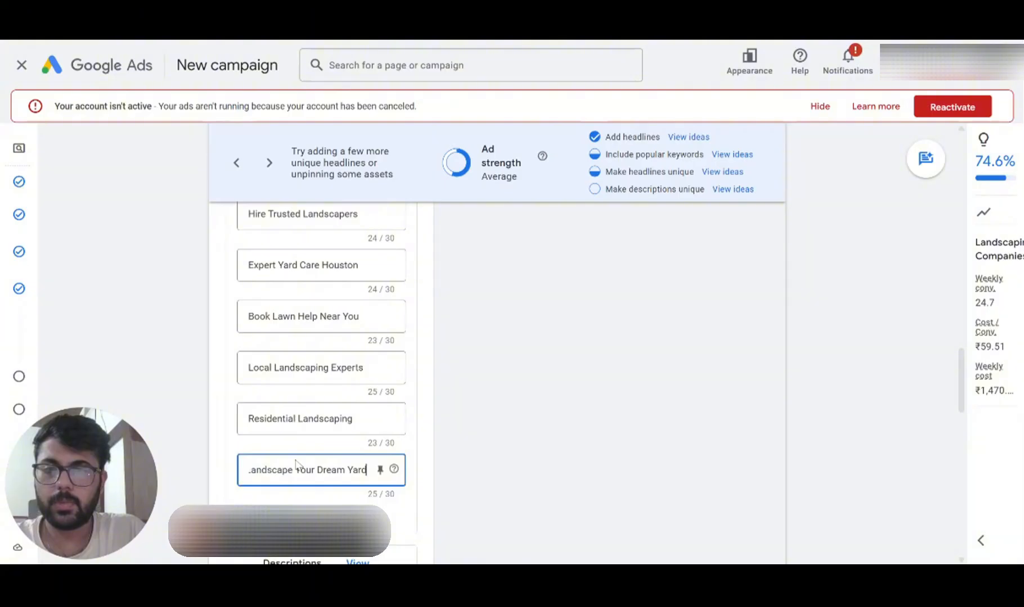
pyautogui.click(523, 325)
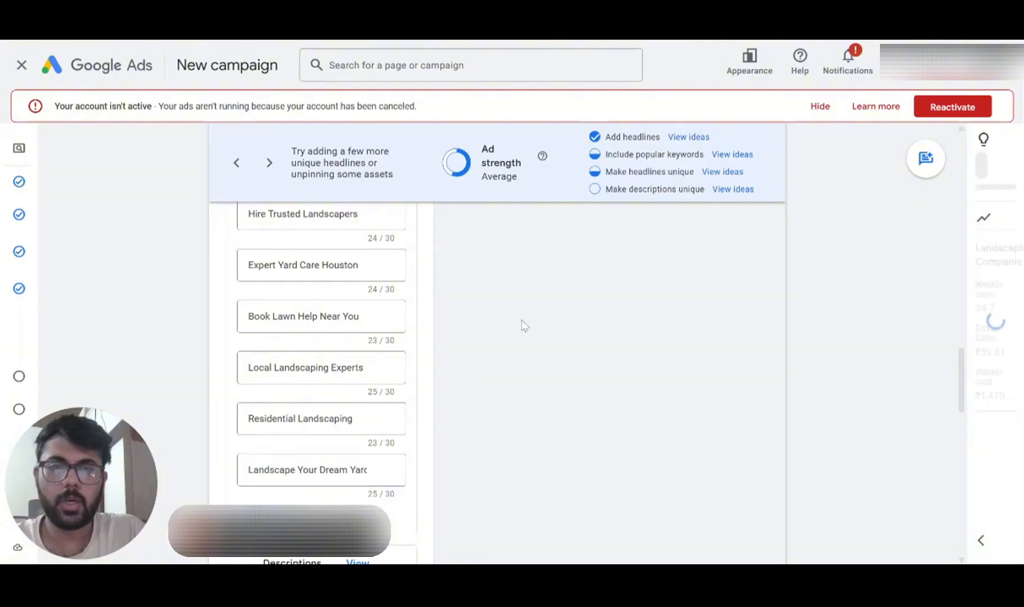
pyautogui.hotkey('alt', 'Tab')
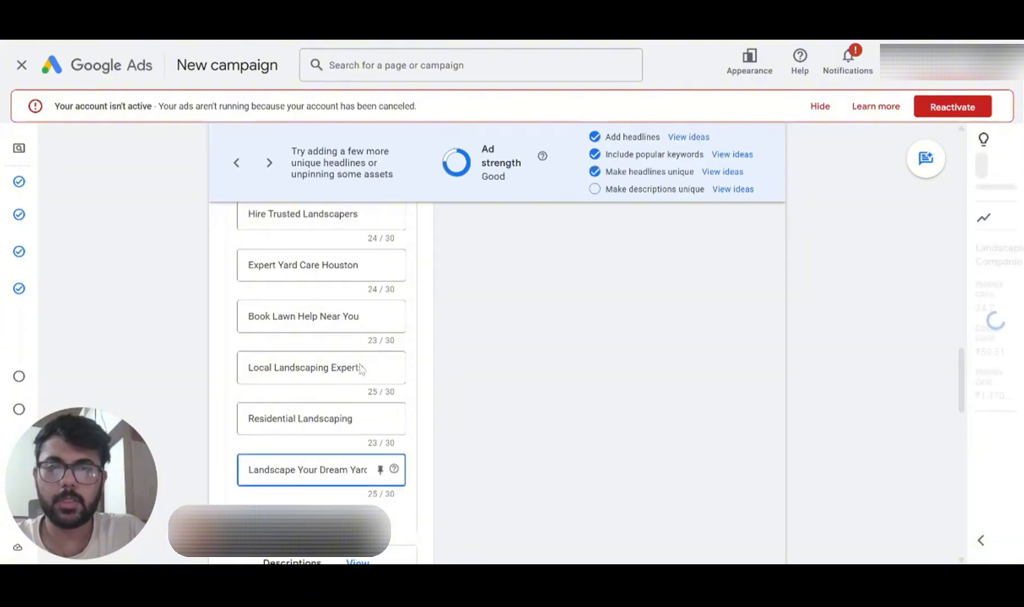
# - Fill in the first description: "Need landscaping near you? Our Houston team delivers expert service & free quotes."
pyautogui.scroll(-3, 361, 370)
pyautogui.scroll(-2, 335, 402)
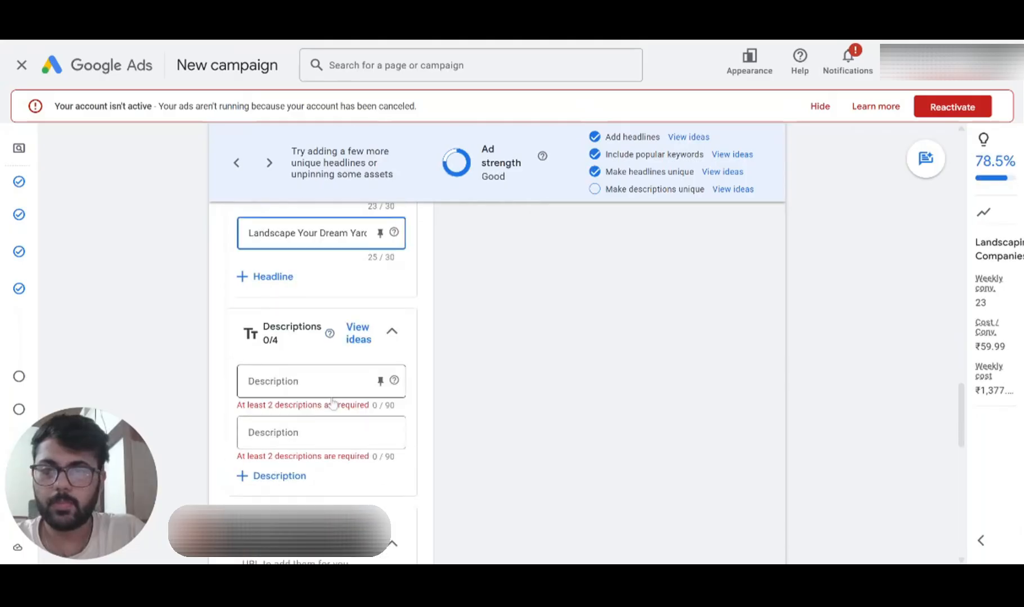
pyautogui.click(327, 383)
pyautogui.write('Need landscaping near you? Our Houston team delivers expert service & free quotes.')
pyautogui.hotkey('alt', 'Tab')
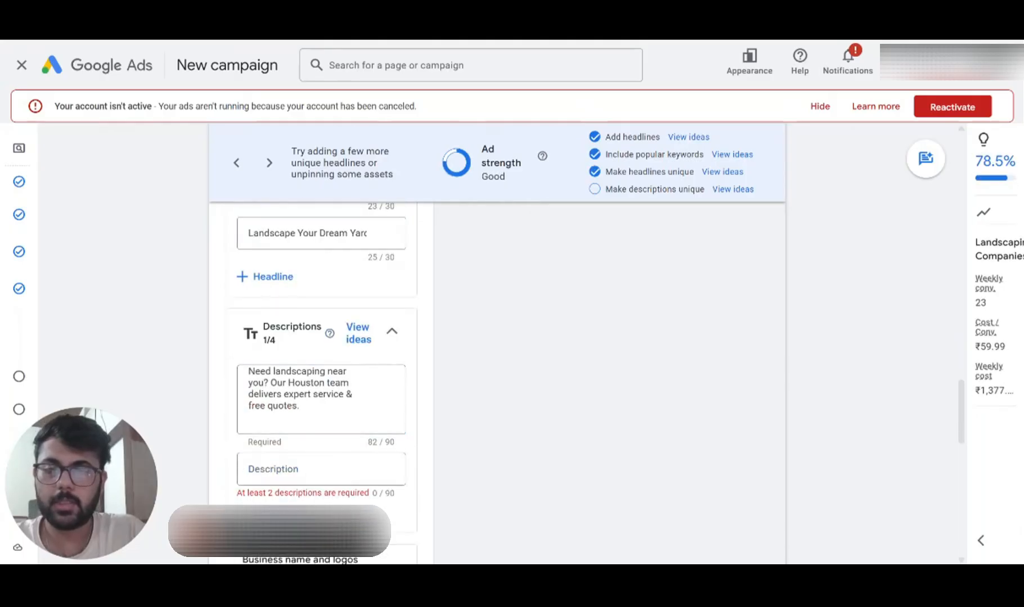
pyautogui.hotkey('alt', 'Tab')
pyautogui.press('BackSpace')
pyautogui.press('BackSpace')
pyautogui.hotkey('alt', 'Tab')
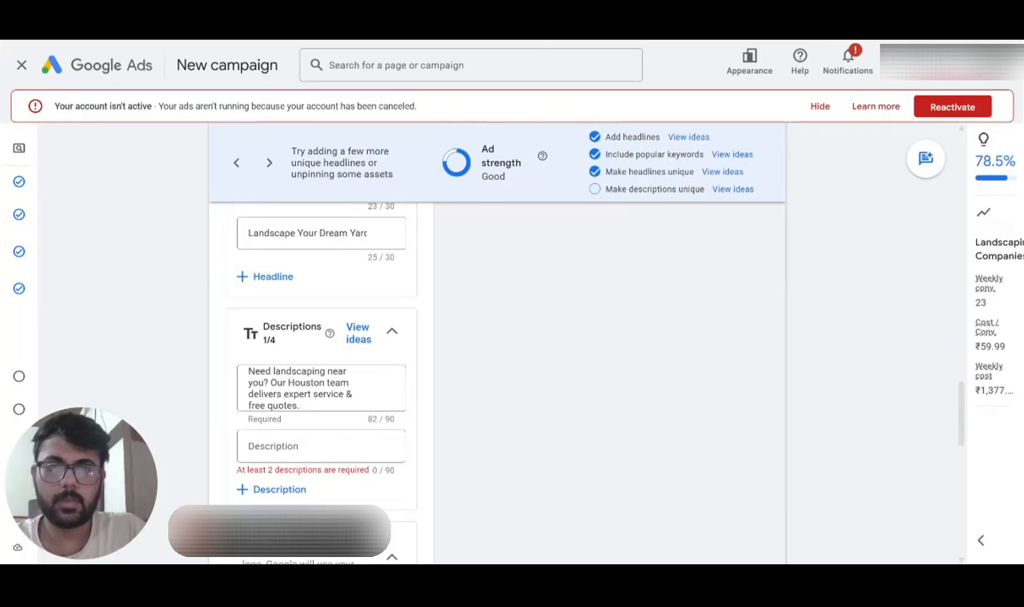
# - Fill in the second description: "Hire trusted landscaping pros near you. Fast, affordable & locally based."
pyautogui.hotkey('alt', 'Tab')
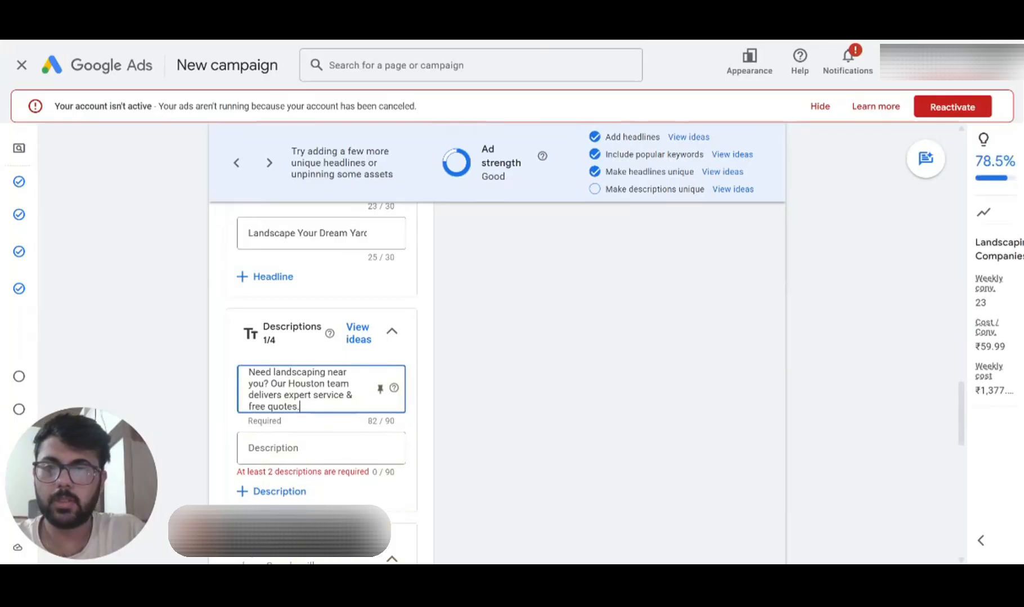
pyautogui.scroll(-1, 327, 382)
pyautogui.click(303, 387)
pyautogui.write('Hire trusted landscaping pros near you. Fast, affordable & locally based.')
pyautogui.press('BackSpace')
pyautogui.press('BackSpace')
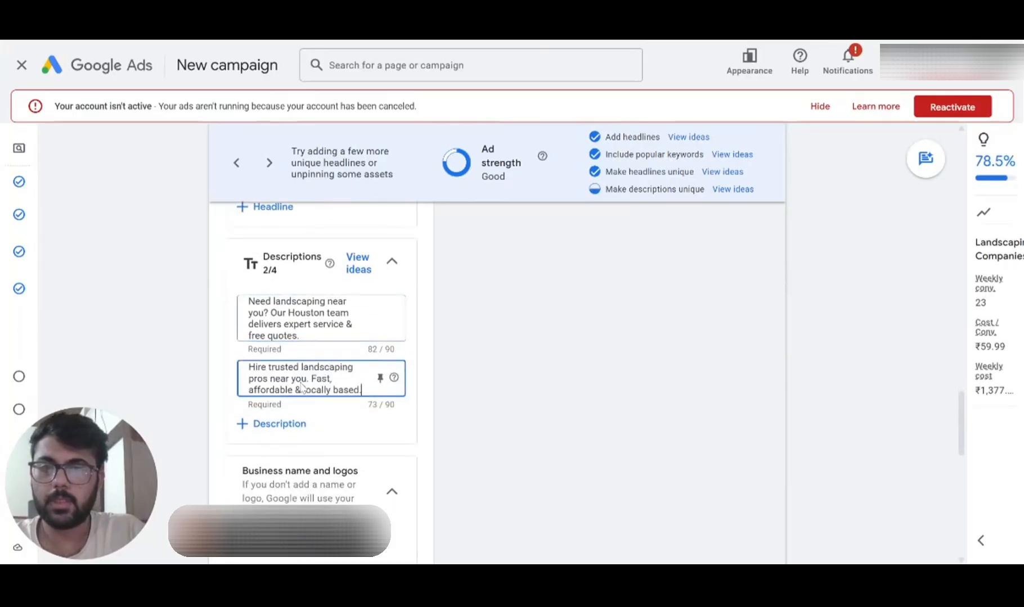
pyautogui.hotkey('alt', 'Tab')
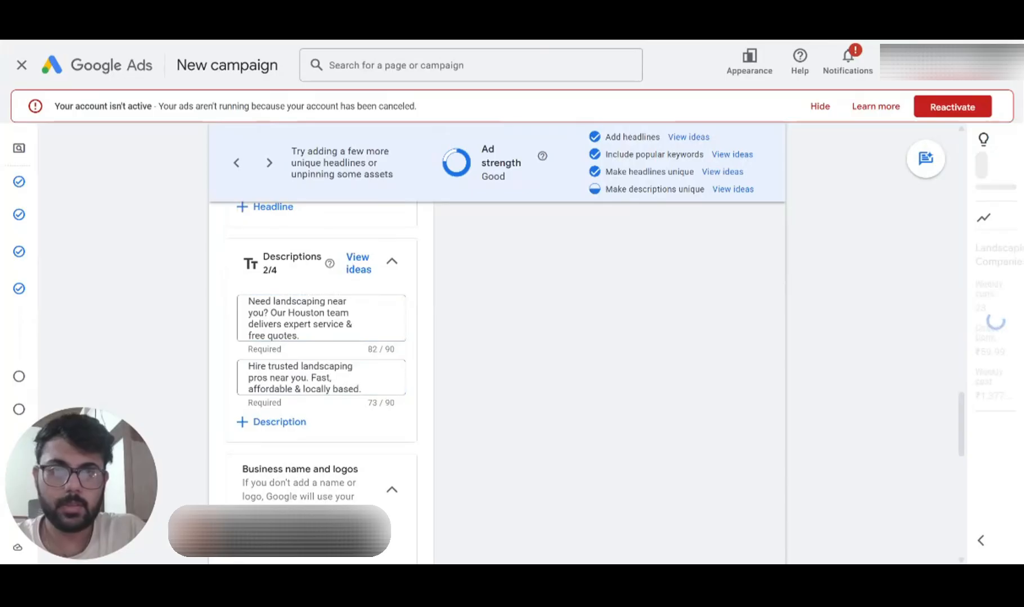
# - Add a third description to the ad: "Residential lawn care & landscaping—serving Houston neighborhoods daily."
pyautogui.hotkey('alt', 'Tab')
pyautogui.scroll(-1, 327, 382)
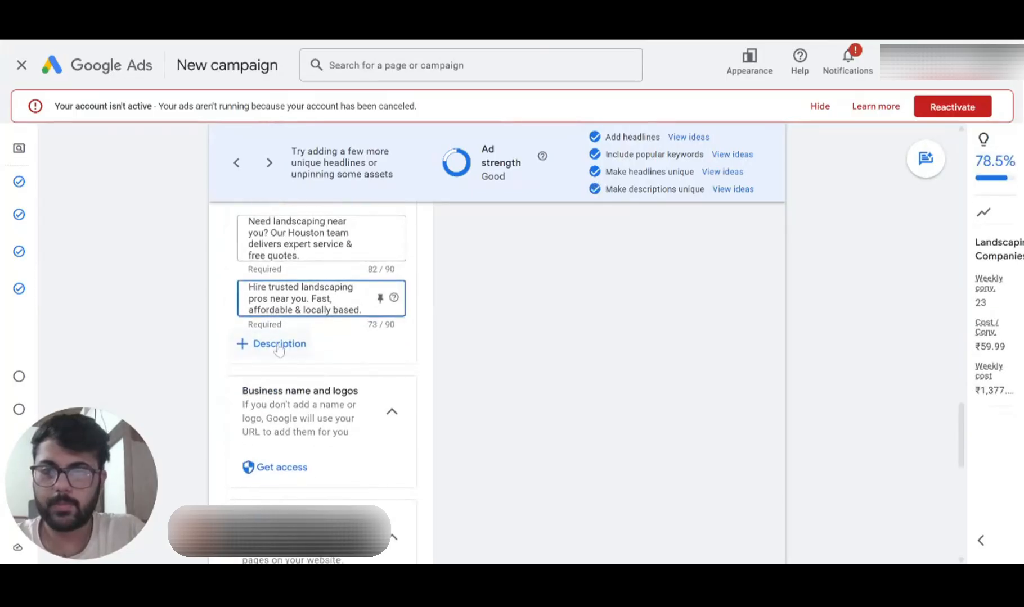
pyautogui.click(279, 346)
pyautogui.write('Residential lawn care & landscaping—serving Houston neighborhoods daily.')
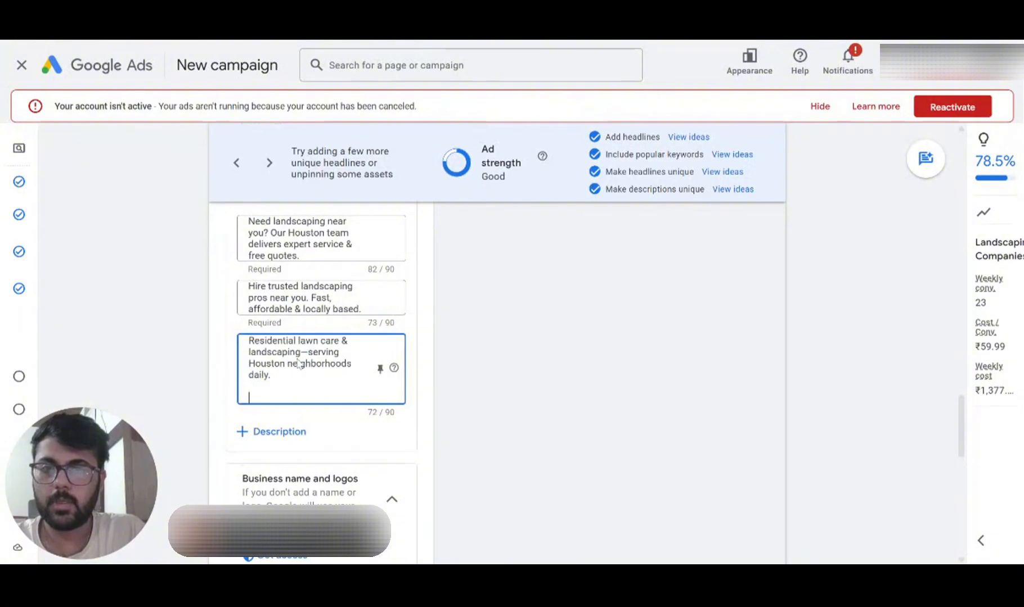
pyautogui.press('BackSpace')
# - Review the preview of the assembled ad and try to switch it to the desktop version
pyautogui.scroll(10, 534, 314)
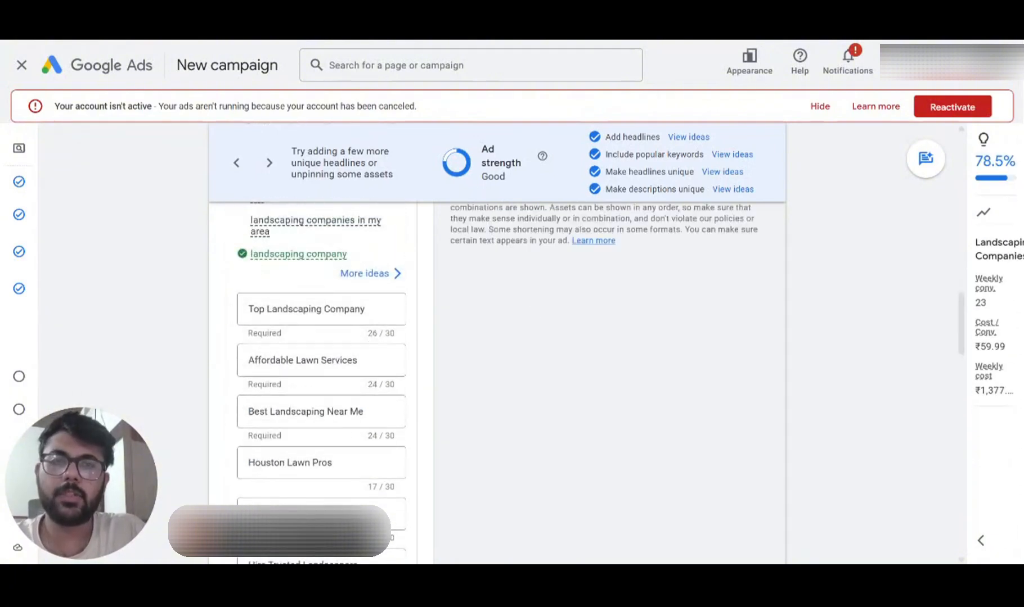
pyautogui.scroll(8, 477, 285)
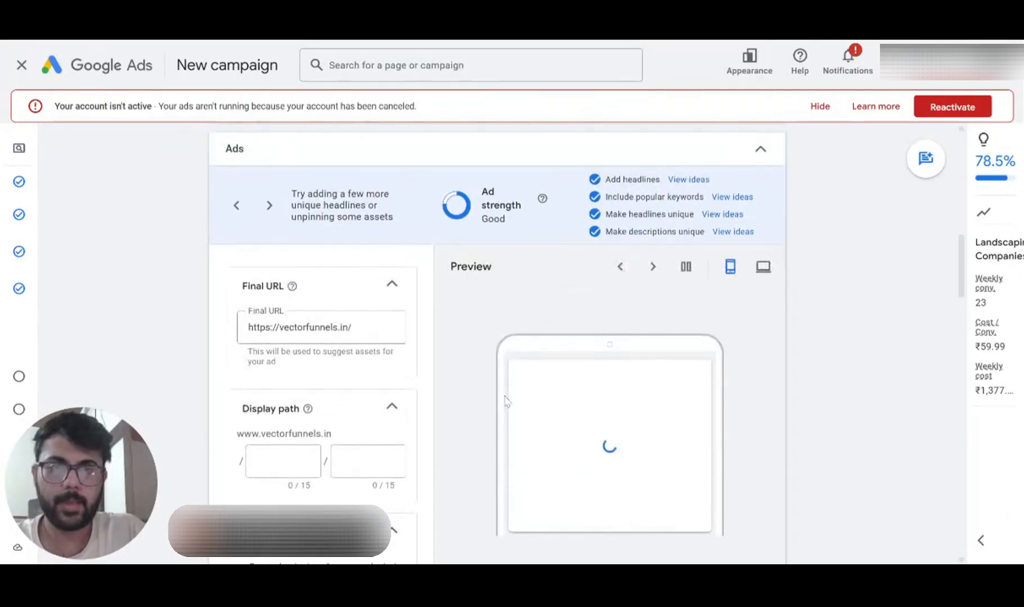
pyautogui.scroll(-1, 584, 415)
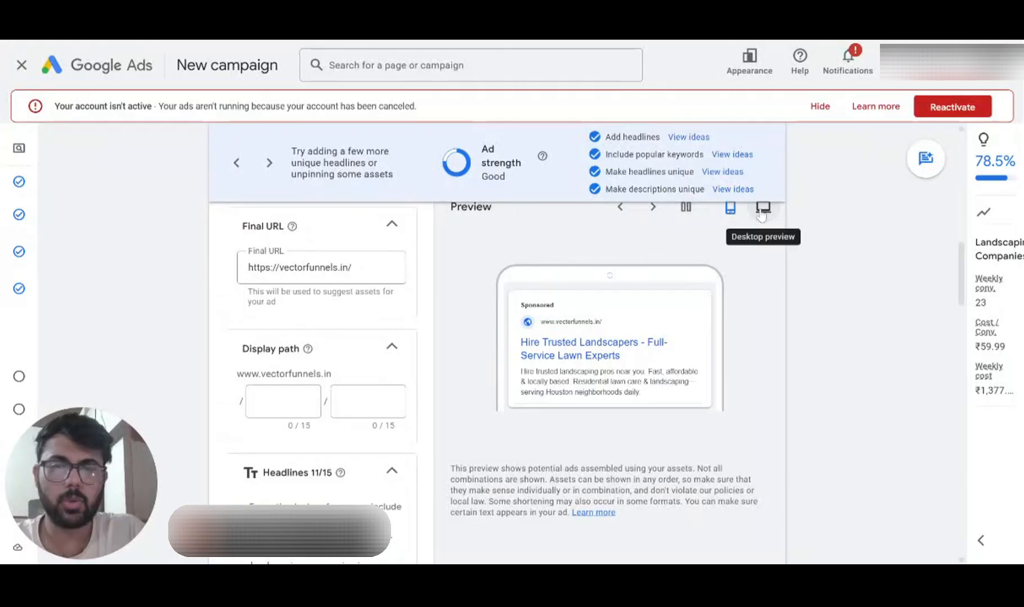
pyautogui.click(763, 207)
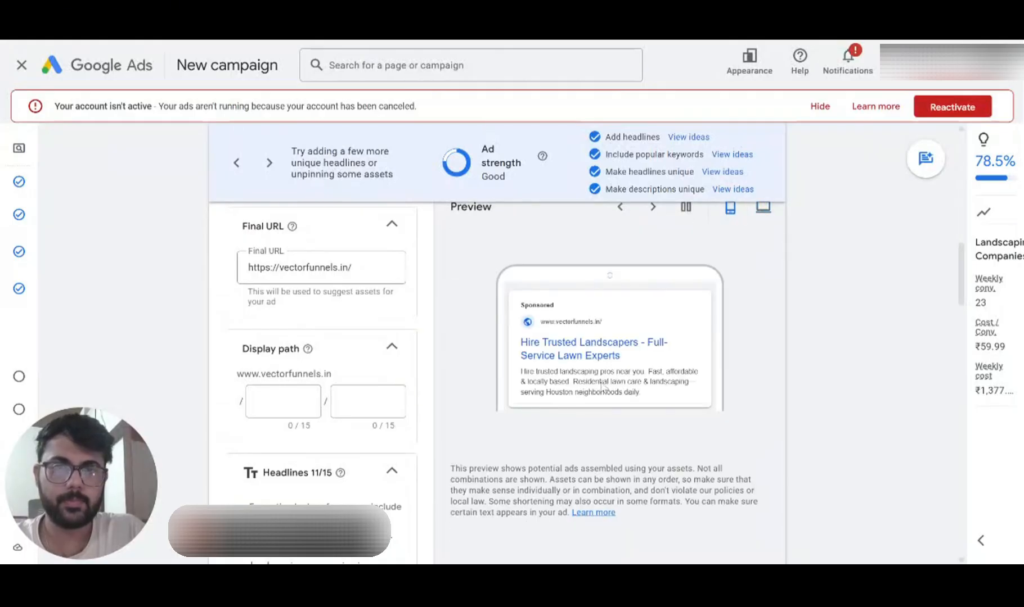
pyautogui.scroll(-1, 604, 388)
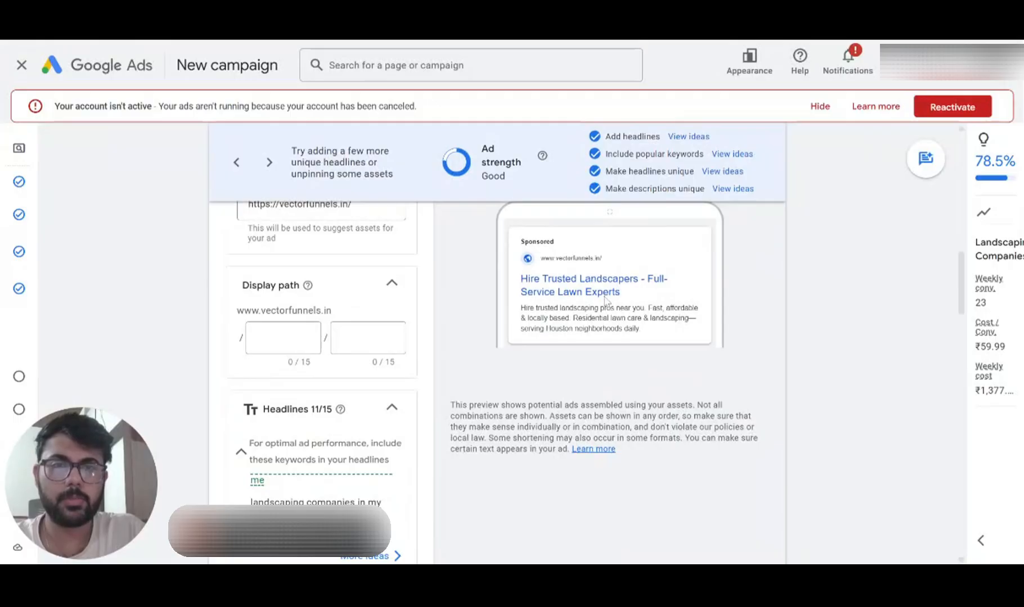
pyautogui.scroll(-1, 605, 301)
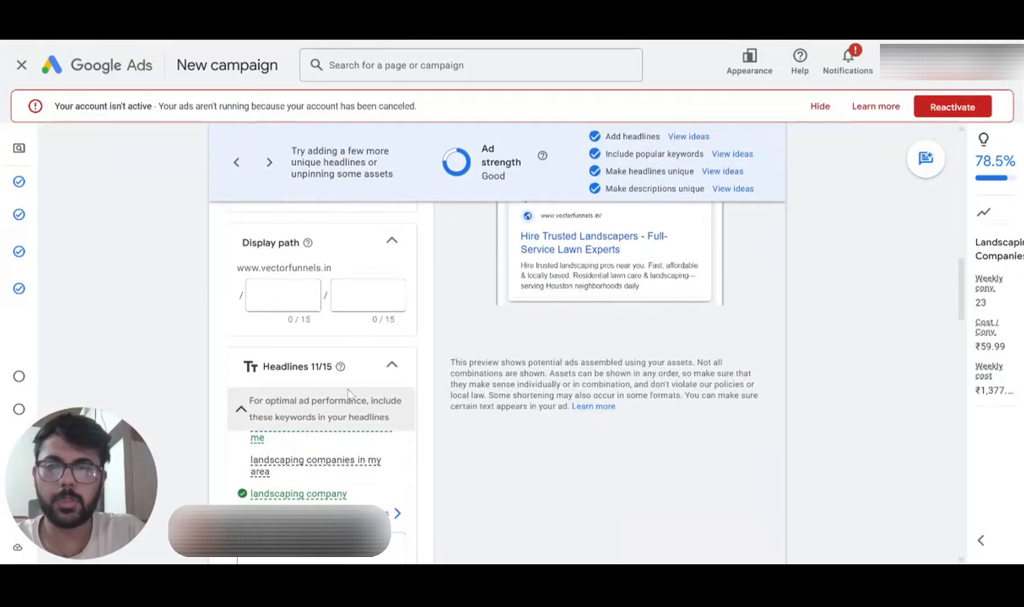
# - Look through the ad's headlines and its business name, sitelinks, callouts and additional asset sections
pyautogui.scroll(-15, 348, 394)
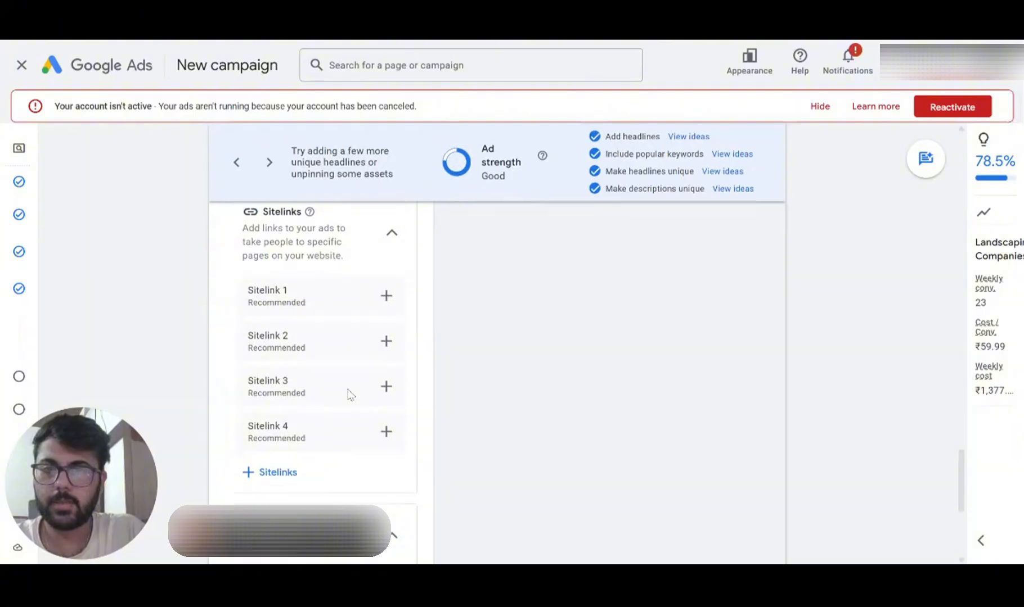
pyautogui.scroll(3, 332, 391)
pyautogui.scroll(1, 293, 341)
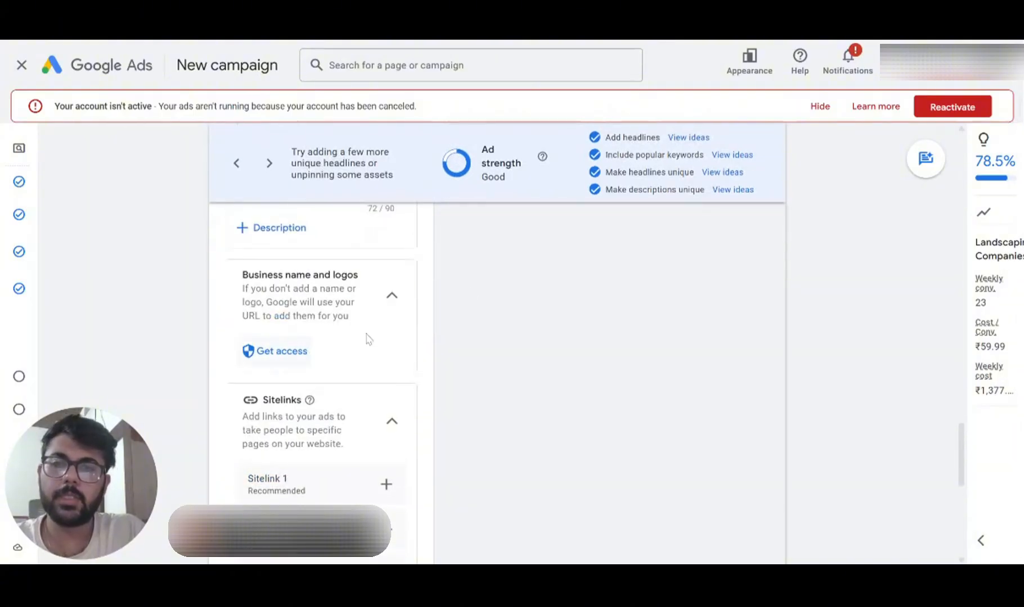
pyautogui.scroll(10, 468, 293)
pyautogui.scroll(5, 468, 292)
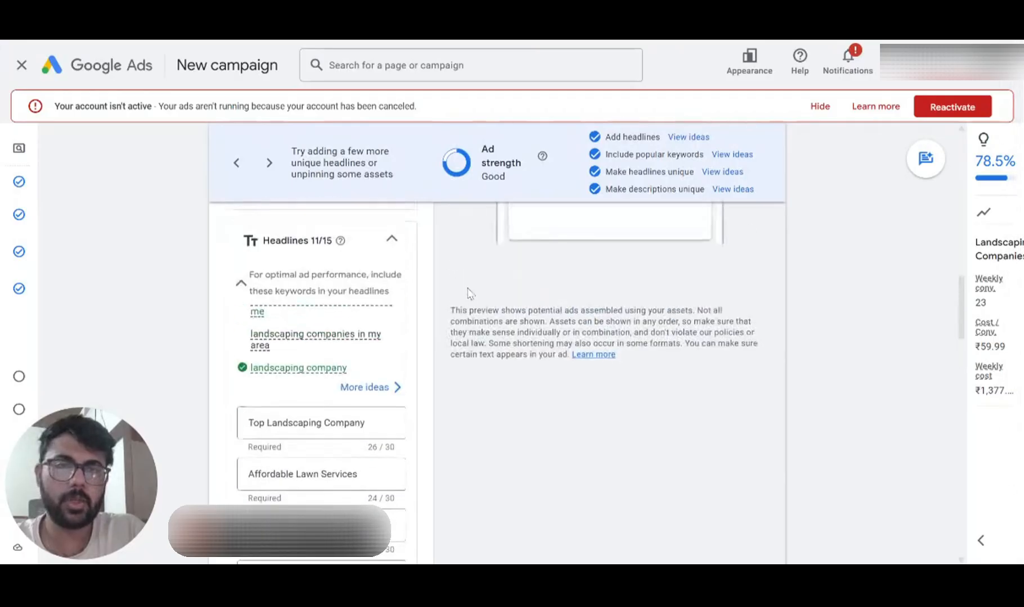
pyautogui.scroll(-5, 565, 346)
pyautogui.scroll(-10, 276, 402)
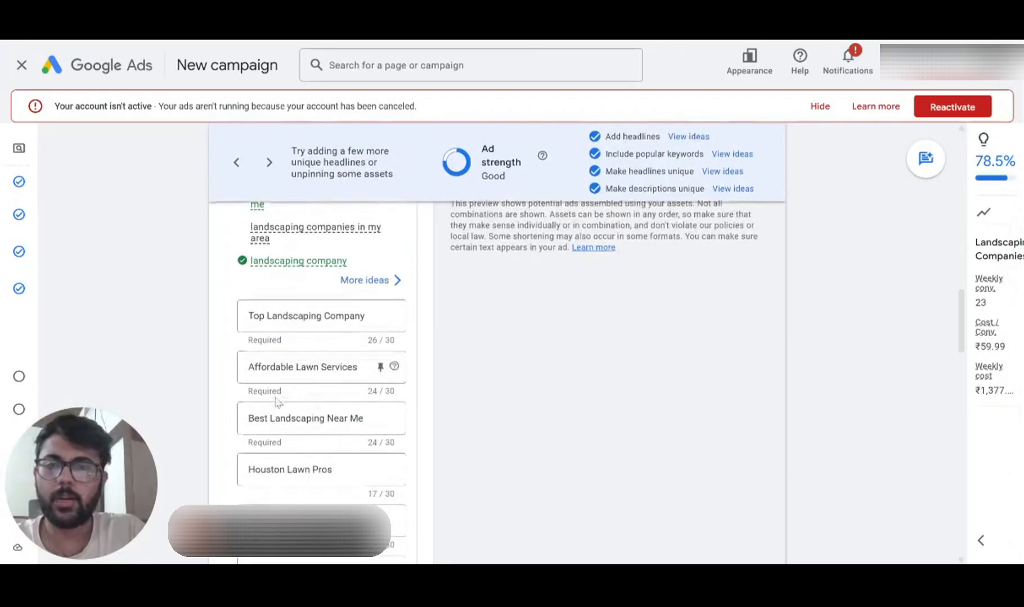
pyautogui.scroll(-7, 276, 402)
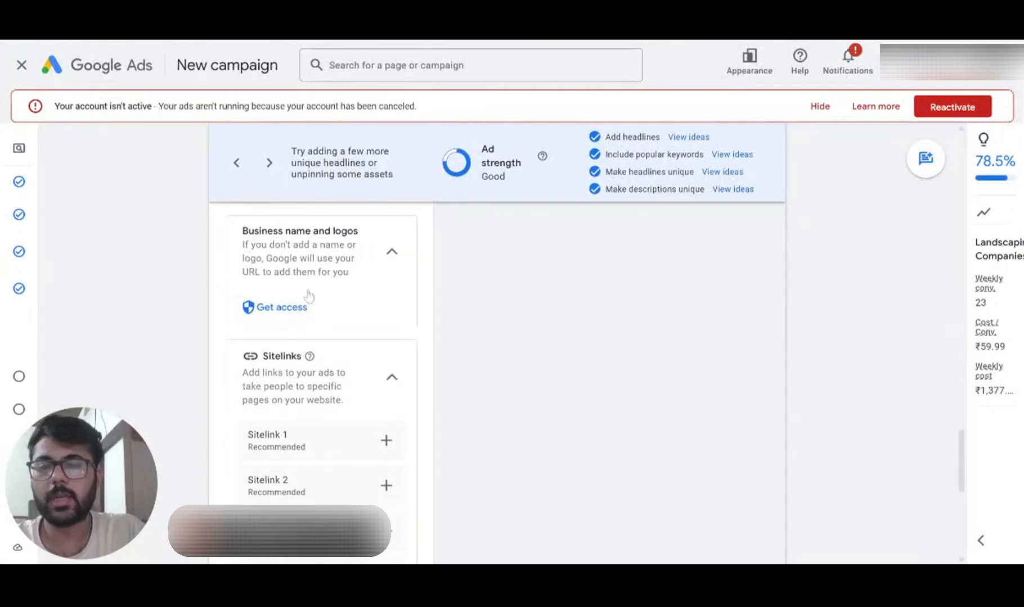
pyautogui.scroll(-2, 290, 306)
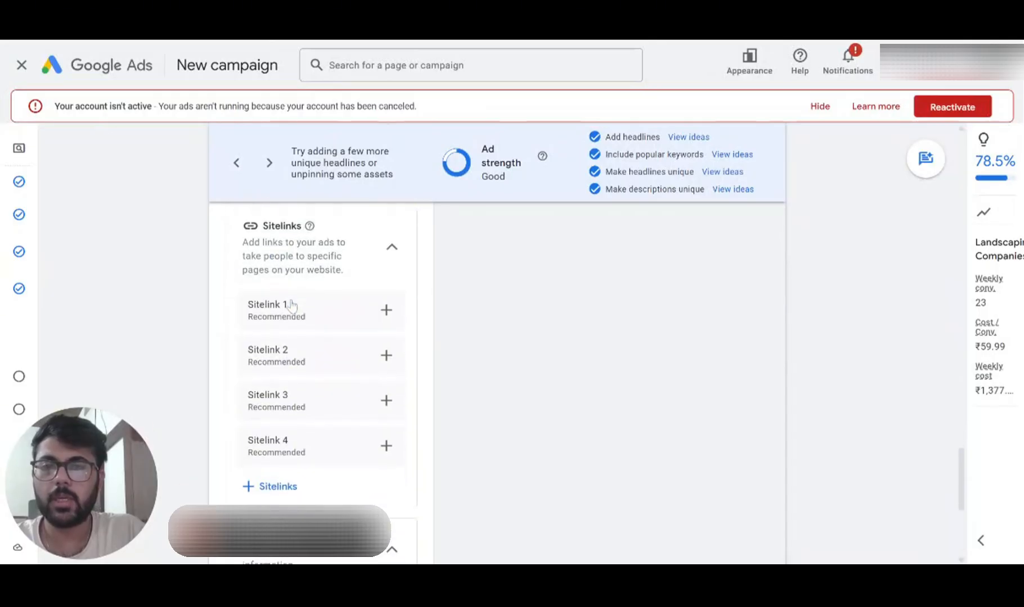
pyautogui.scroll(-4, 307, 315)
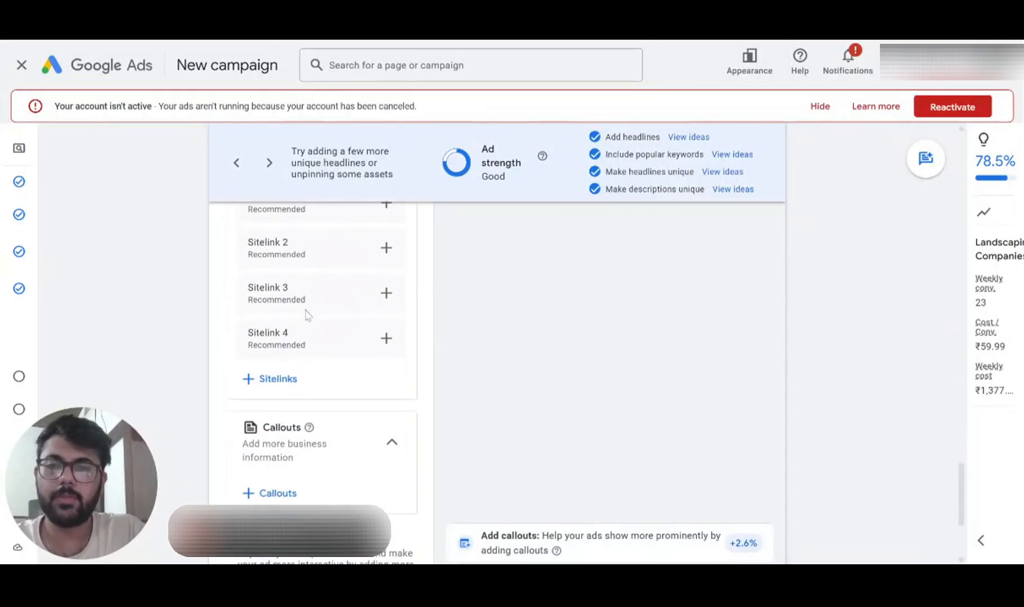
pyautogui.scroll(-2, 307, 360)
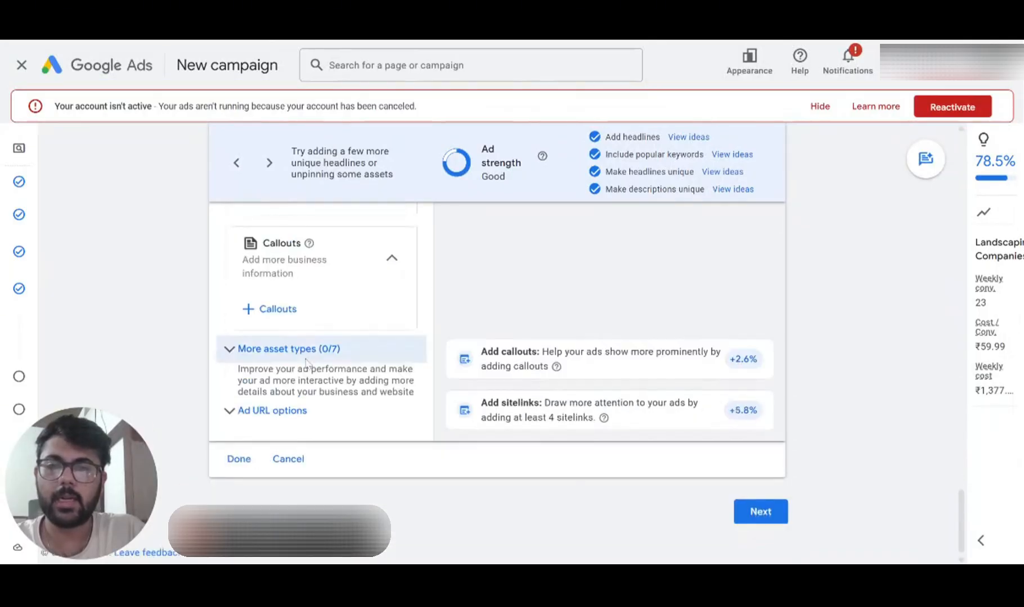
# - Finish editing the landscaping ad and continue to the campaign's budget settings
pyautogui.click(237, 459)
pyautogui.scroll(3, 334, 365)
pyautogui.scroll(-3, 333, 365)
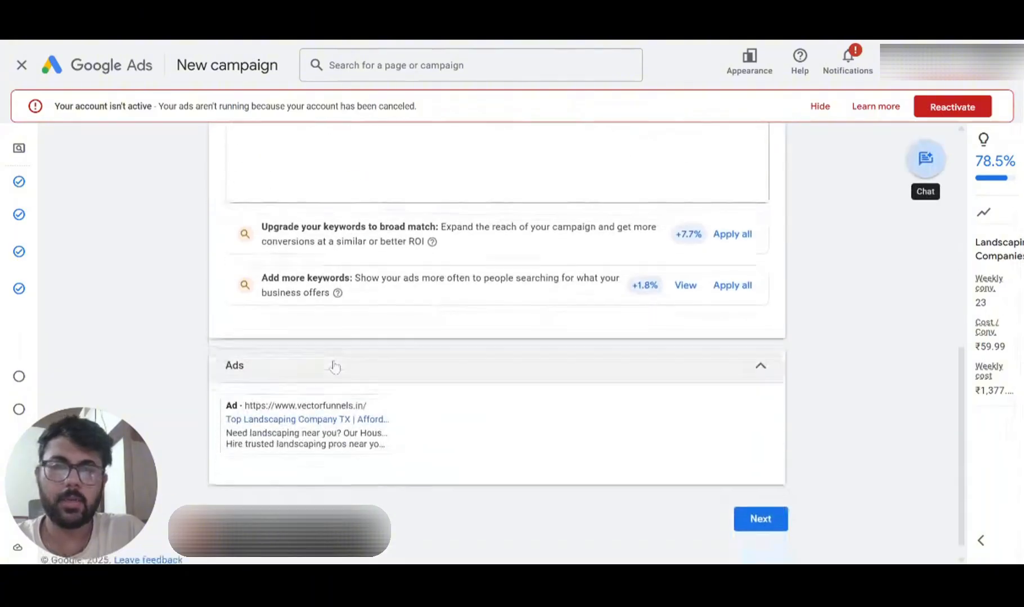
pyautogui.click(756, 512)
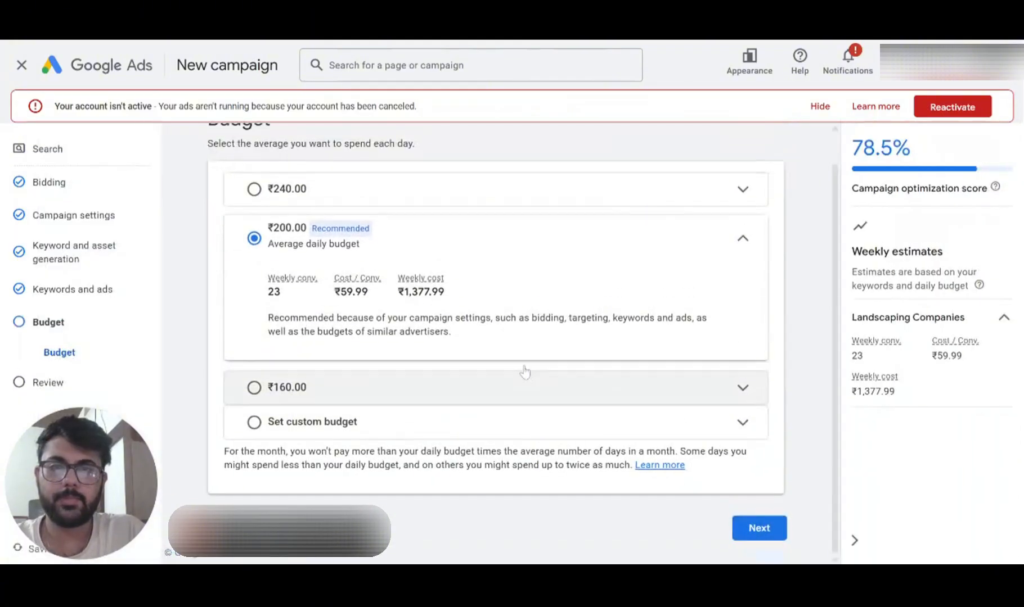
# - Set a custom average daily budget of ₹80 for the campaign and continue to the review page
pyautogui.click(255, 423)
pyautogui.click(335, 363)
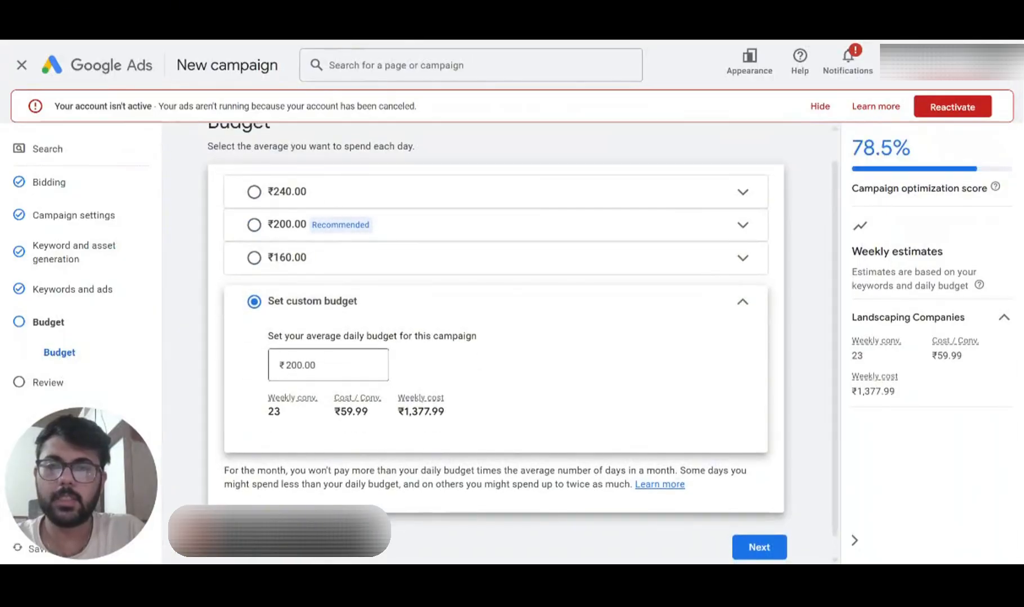
pyautogui.doubleClick(301, 365)
pyautogui.write('100')
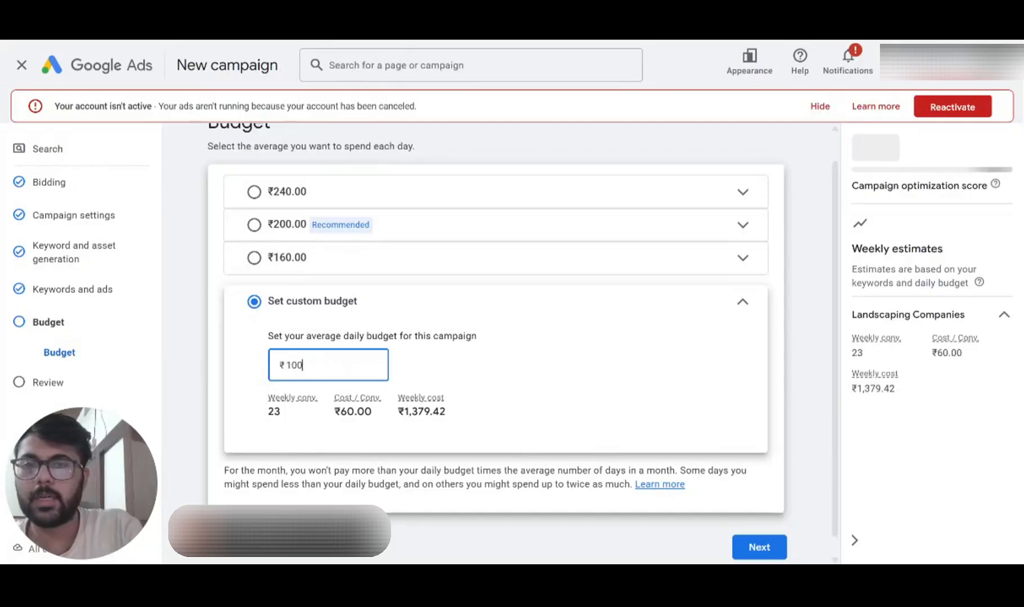
pyautogui.hotkey('ctrl', 'a')
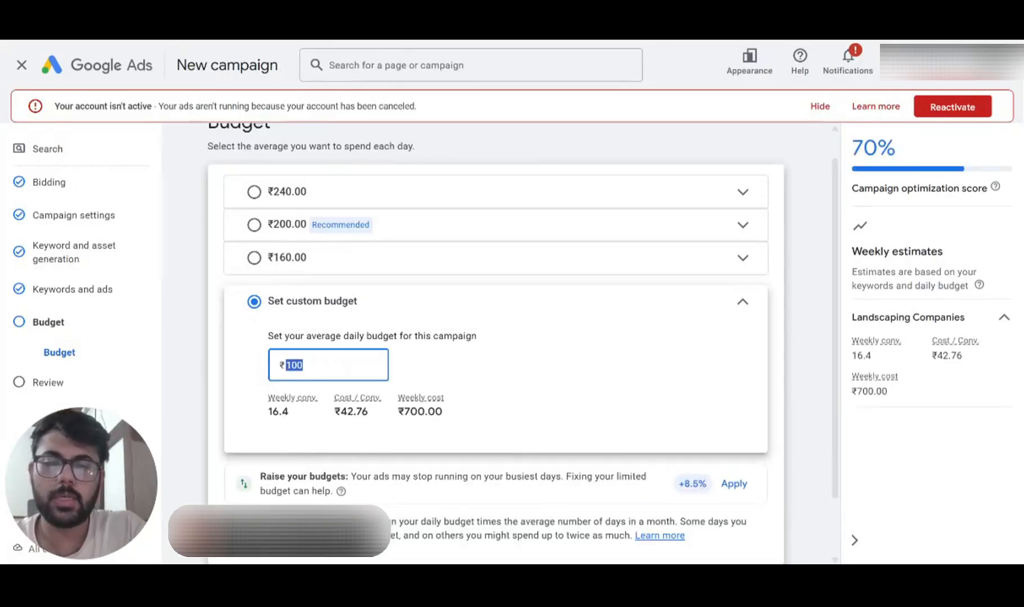
pyautogui.write('80')
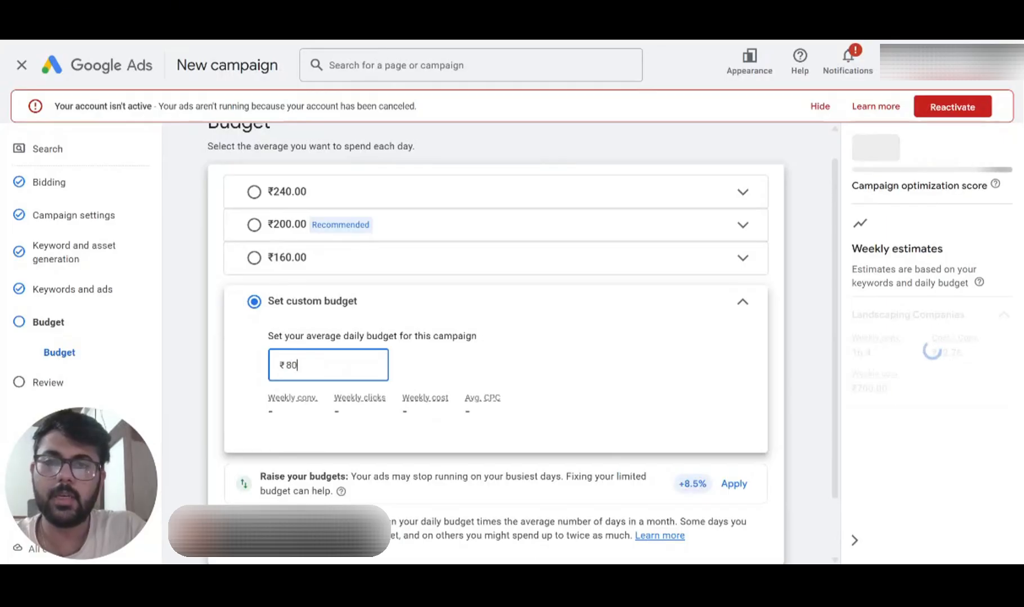
pyautogui.click(799, 345)
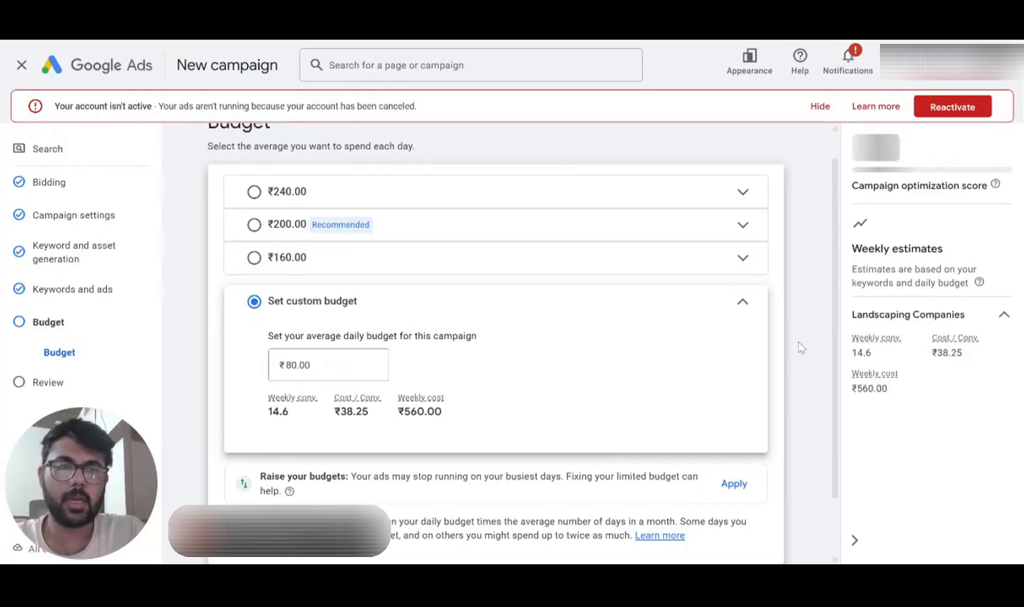
pyautogui.scroll(-2, 496, 430)
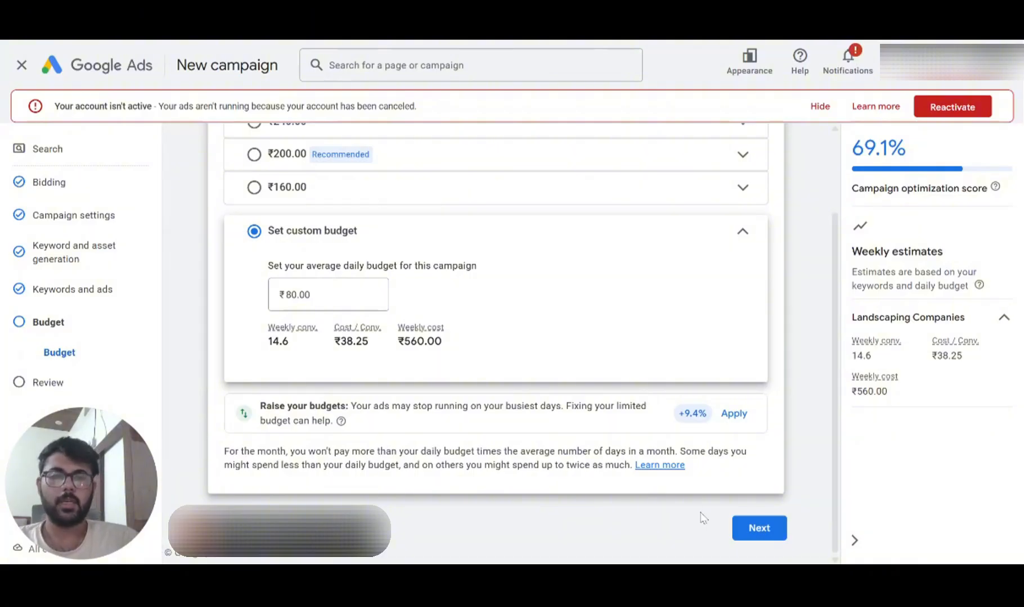
pyautogui.click(738, 529)
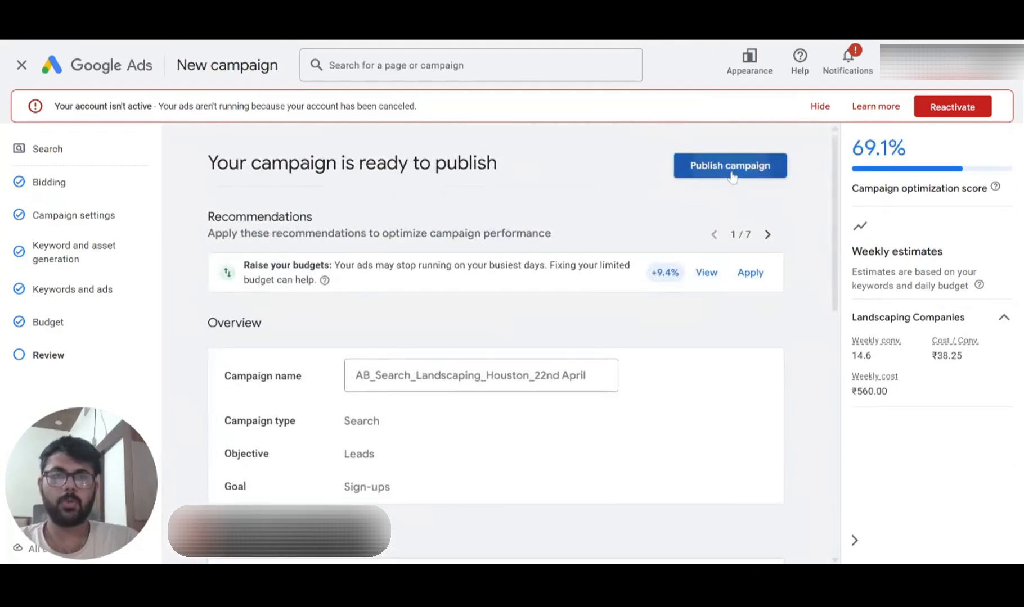
# - Publish the Houston landscaping campaign, look over the Google tag setup page and close it
pyautogui.click(734, 172)
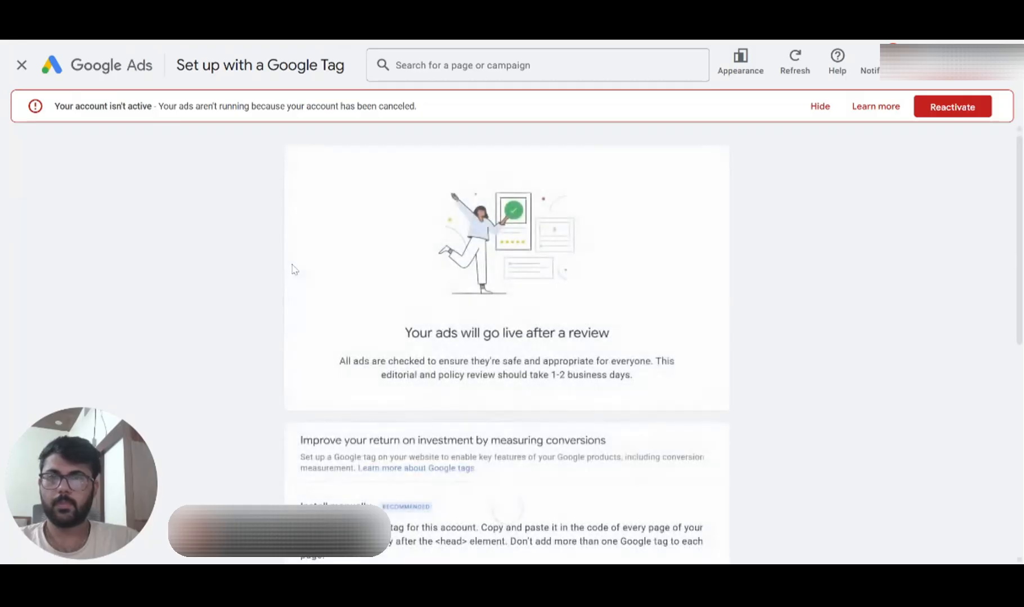
pyautogui.scroll(-8, 338, 368)
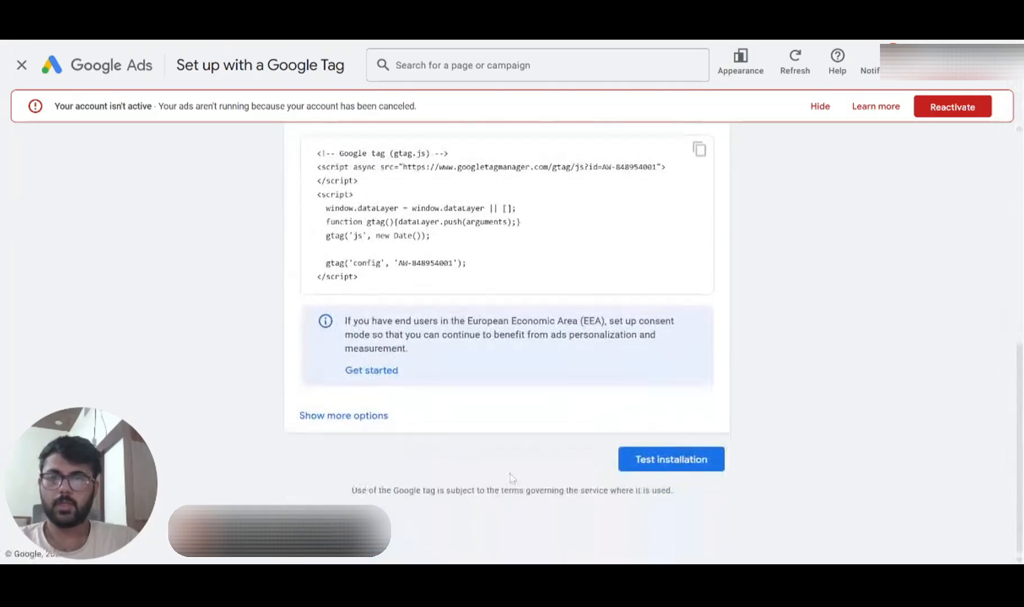
pyautogui.scroll(8, 498, 411)
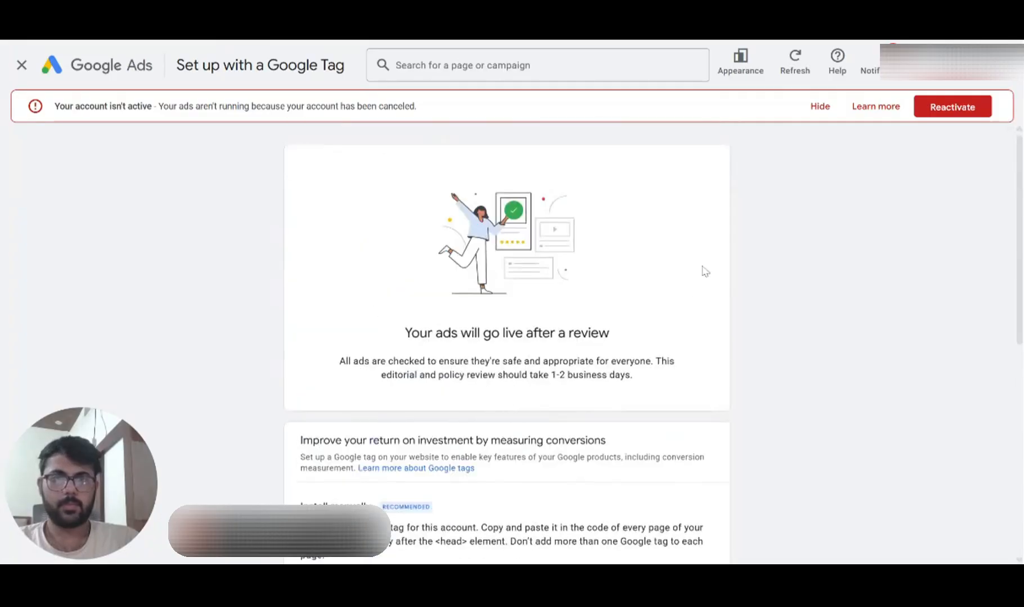
pyautogui.click(22, 65)
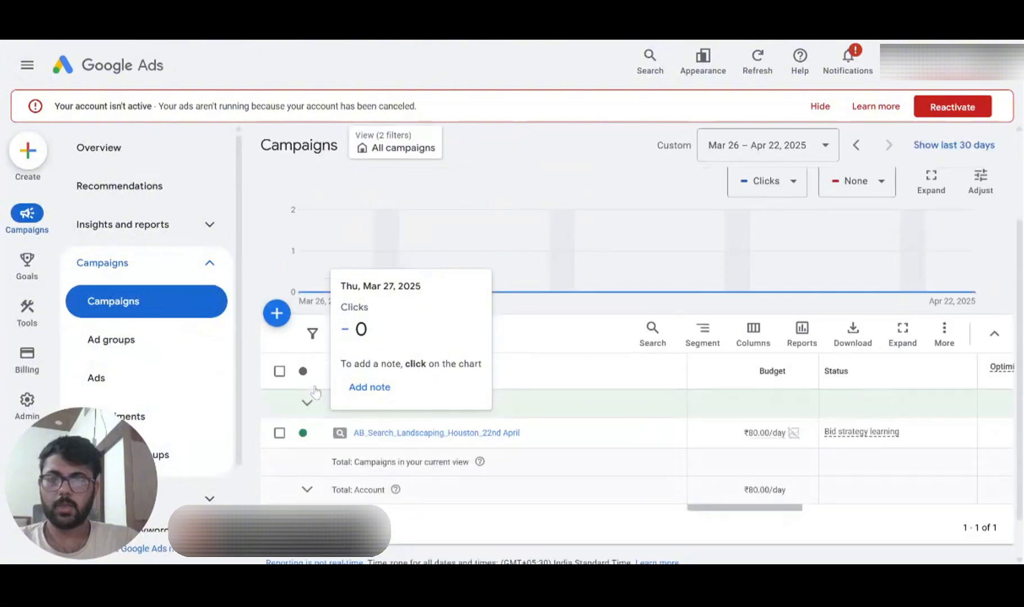
# - Pause the AB_Search_Landscaping_Houston_22nd April campaign in the campaigns table
pyautogui.scroll(-1, 314, 390)
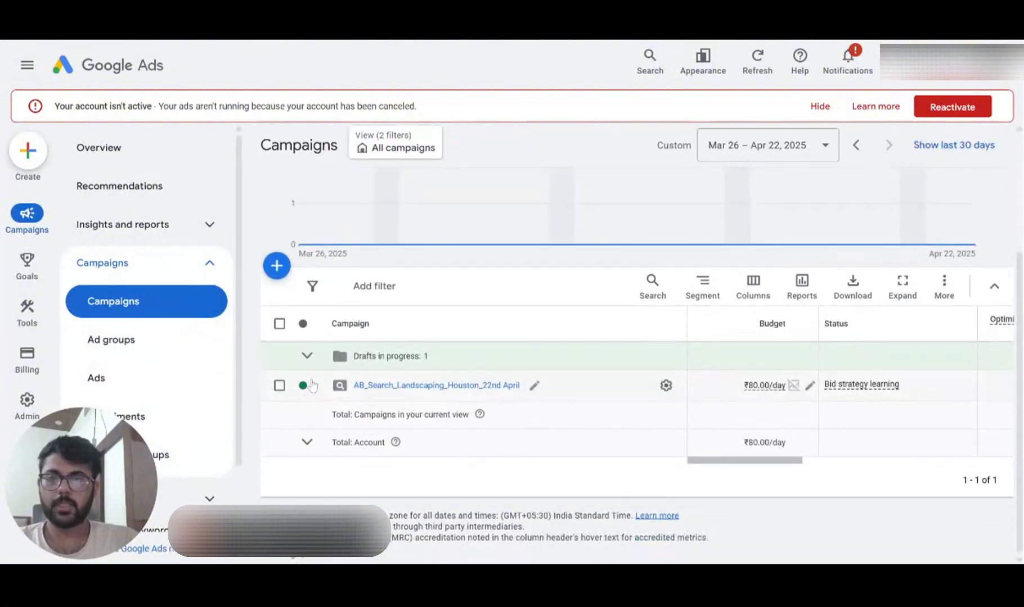
pyautogui.click(312, 386)
pyautogui.click(326, 430)
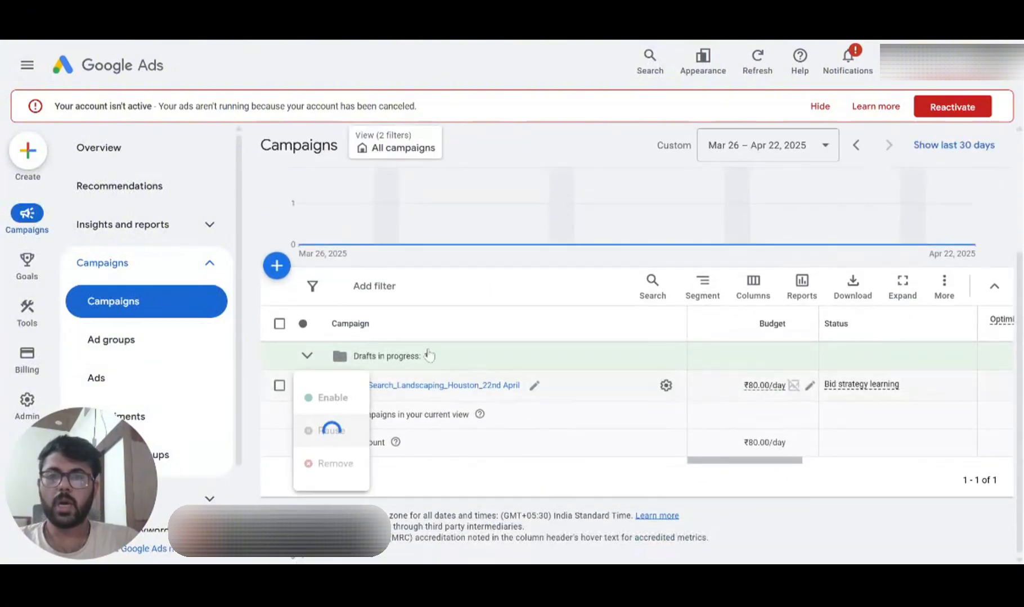
# - Start a new ad group in the AB_Search_Landscaping_Houston_22nd April campaign
pyautogui.click(183, 351)
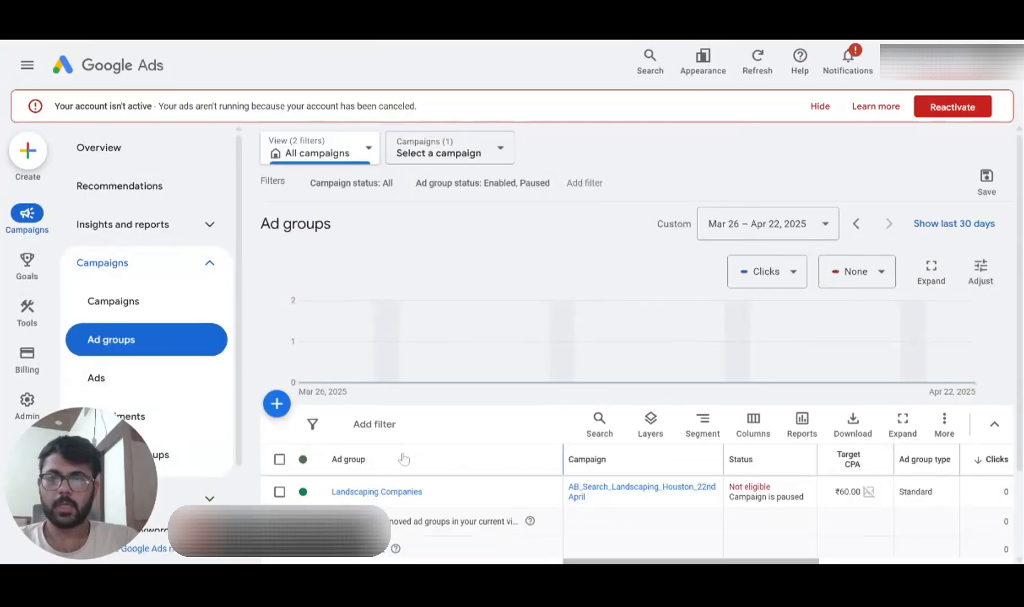
pyautogui.scroll(-2, 403, 459)
pyautogui.click(276, 297)
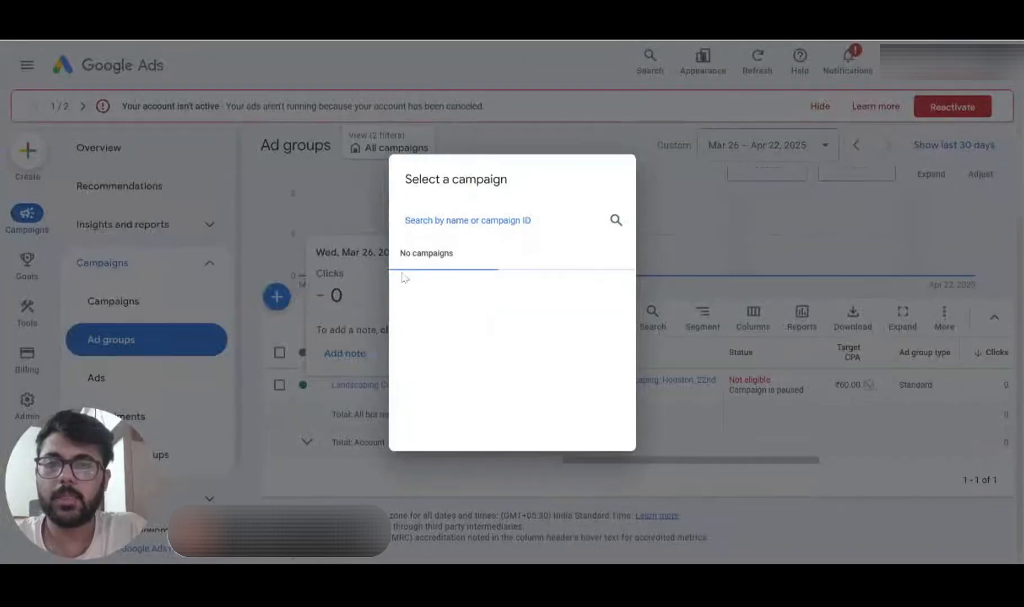
pyautogui.click(455, 297)
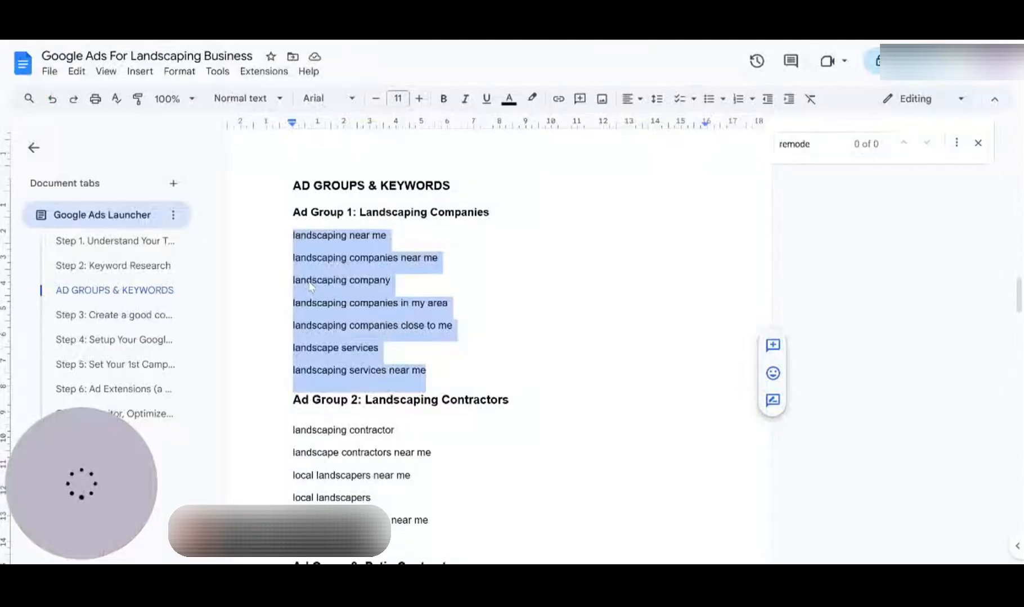
# - Copy "Landscaping Contractors" from the Ad Group 2 heading in the Google Doc and use it as the new ad group's name
pyautogui.scroll(-1, 310, 287)
pyautogui.moveTo(365, 337); pyautogui.dragTo(508, 337)
pyautogui.hotkey('ctrl', 'c')
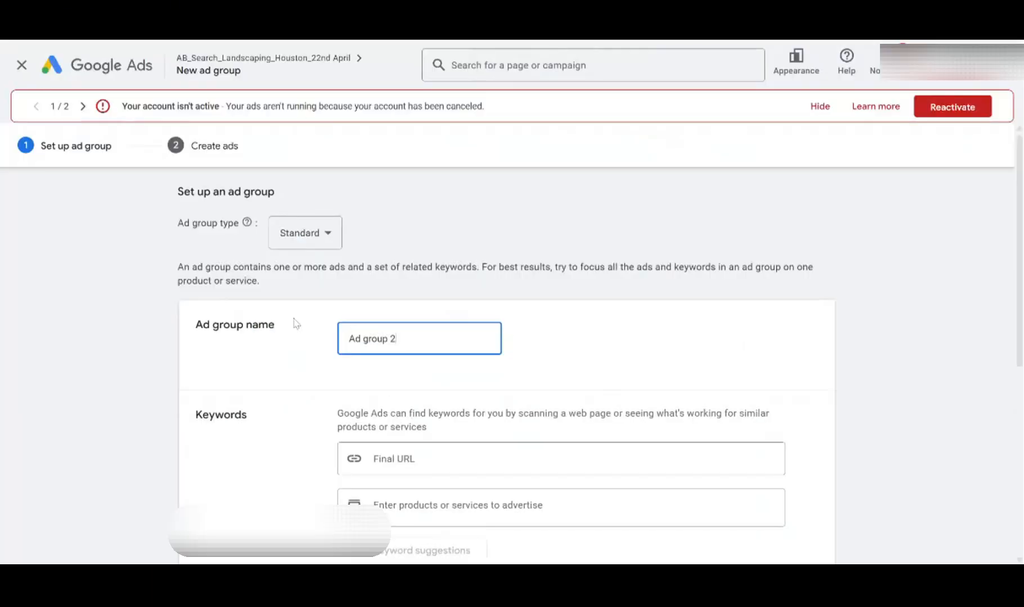
pyautogui.tripleClick(362, 334)
pyautogui.hotkey('ctrl', 'v')
# - Copy the Landscaping Contractors keywords from the Google Doc and wrap them into match types with the Keyword Wrapper site
pyautogui.scroll(-4, 363, 336)
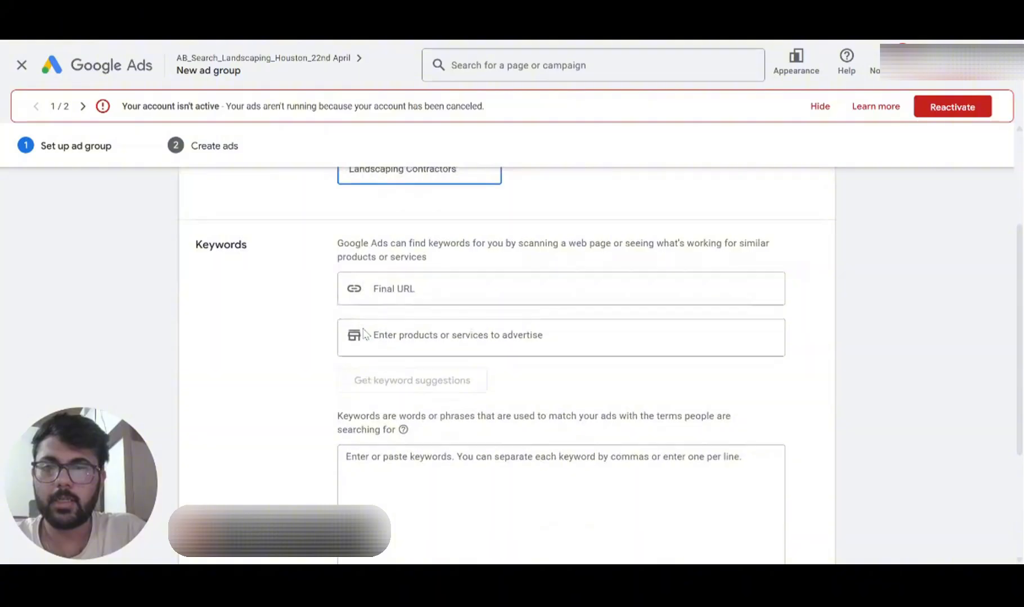
pyautogui.click(372, 397)
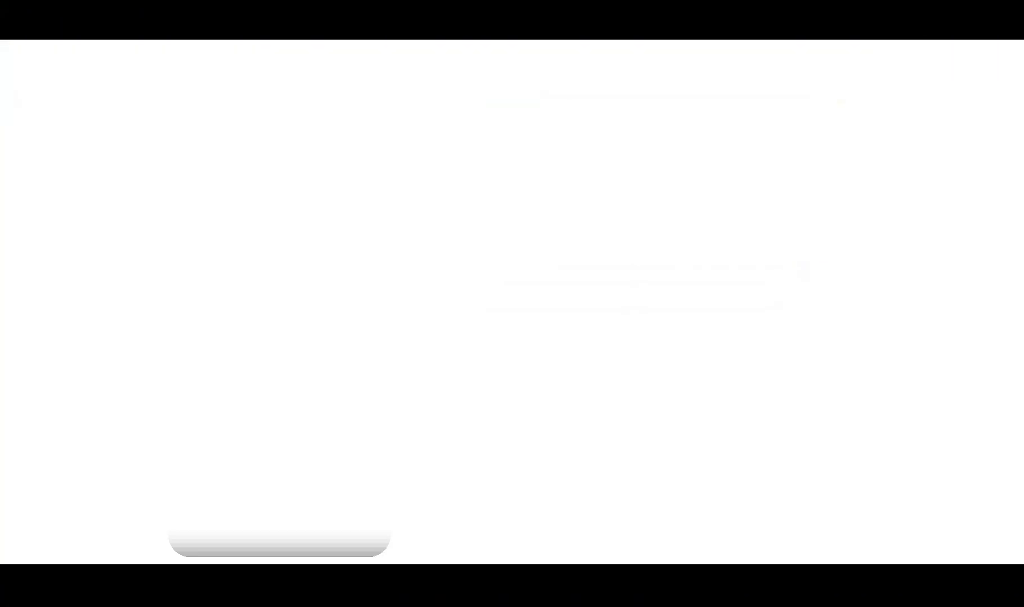
pyautogui.moveTo(428, 456); pyautogui.dragTo(292, 367)
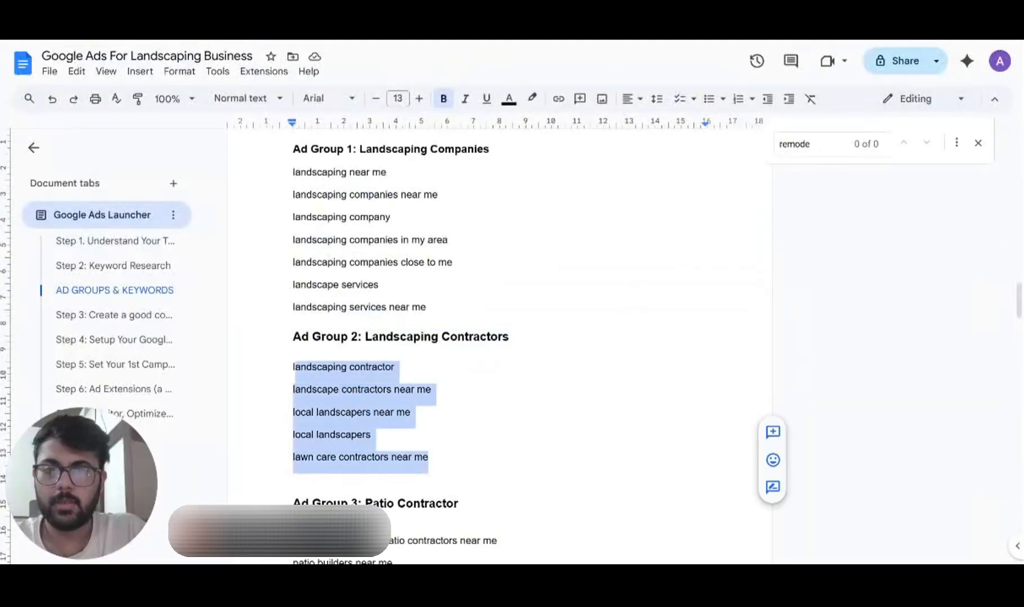
pyautogui.hotkey('alt', 'Tab')
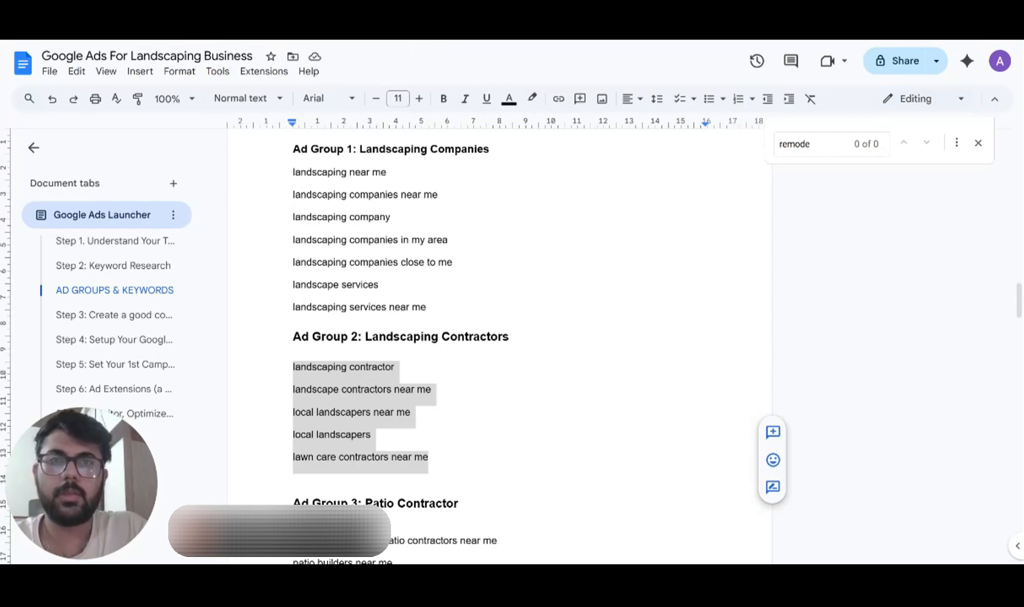
pyautogui.hotkey('alt', 'Tab')
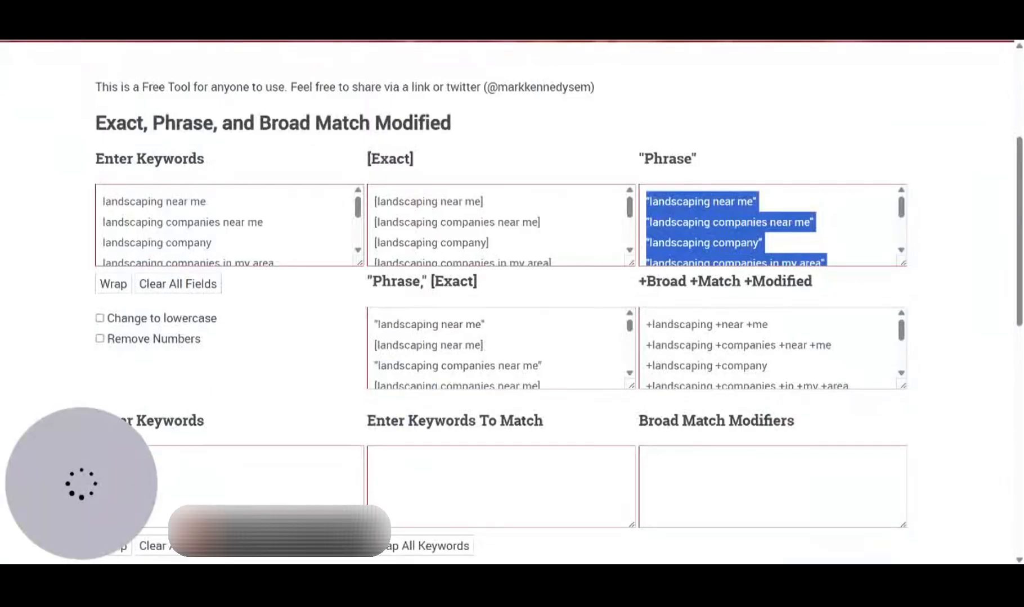
pyautogui.click(212, 243)
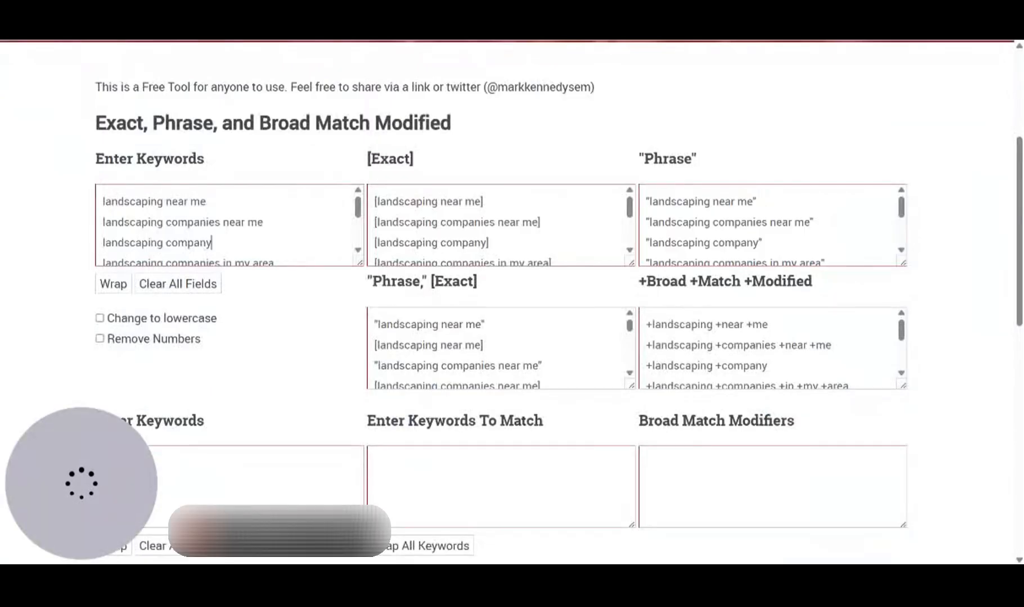
pyautogui.hotkey('ctrl', 'a')
pyautogui.hotkey('ctrl', 'z')
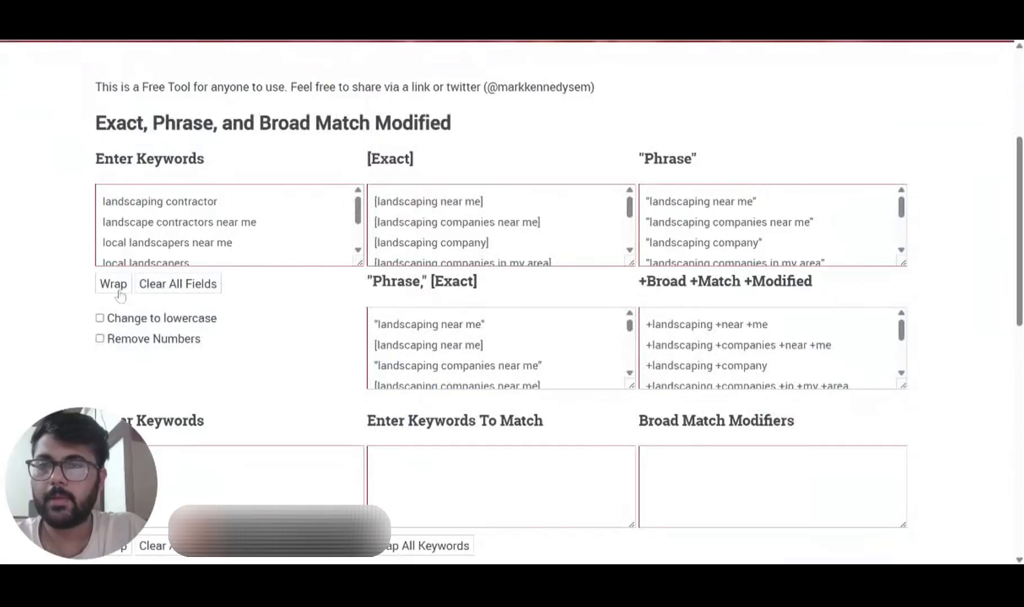
pyautogui.click(118, 297)
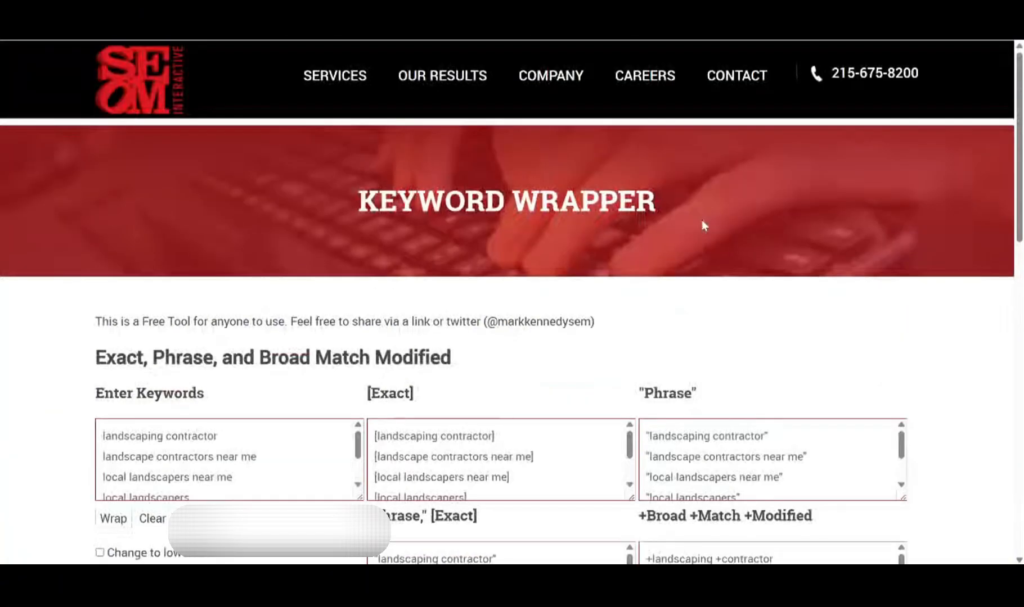
# - Copy the phrase-match contractor keywords into the Google Ads ad group's keyword list, then save and continue to ad creation
pyautogui.scroll(-3, 701, 224)
pyautogui.click(725, 332)
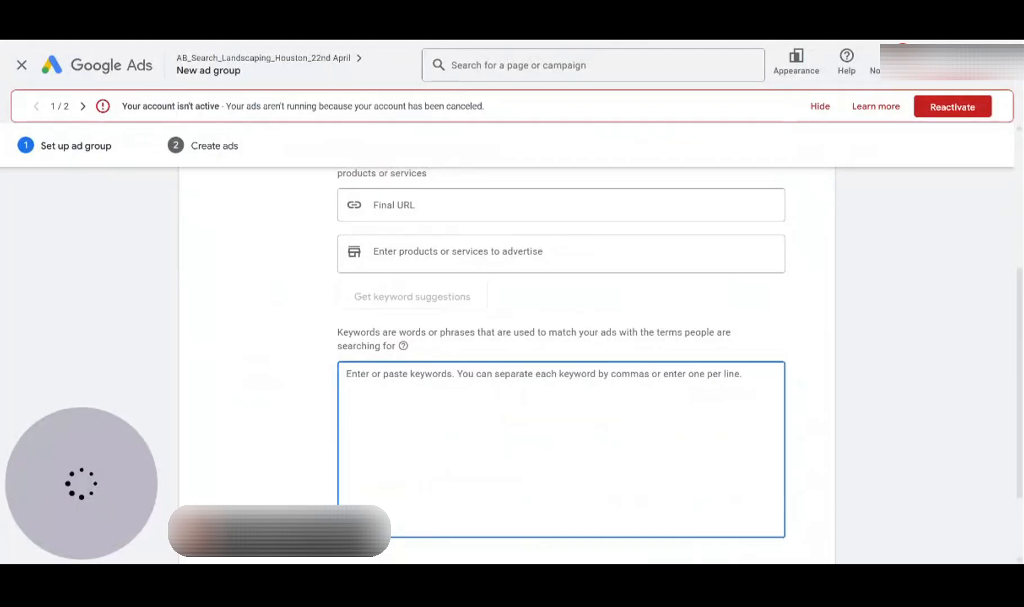
pyautogui.write('"landscaping contractor" "landscape contractors near me" "local landscapers near me" "local landscapers" "lawn care contractors near me"')
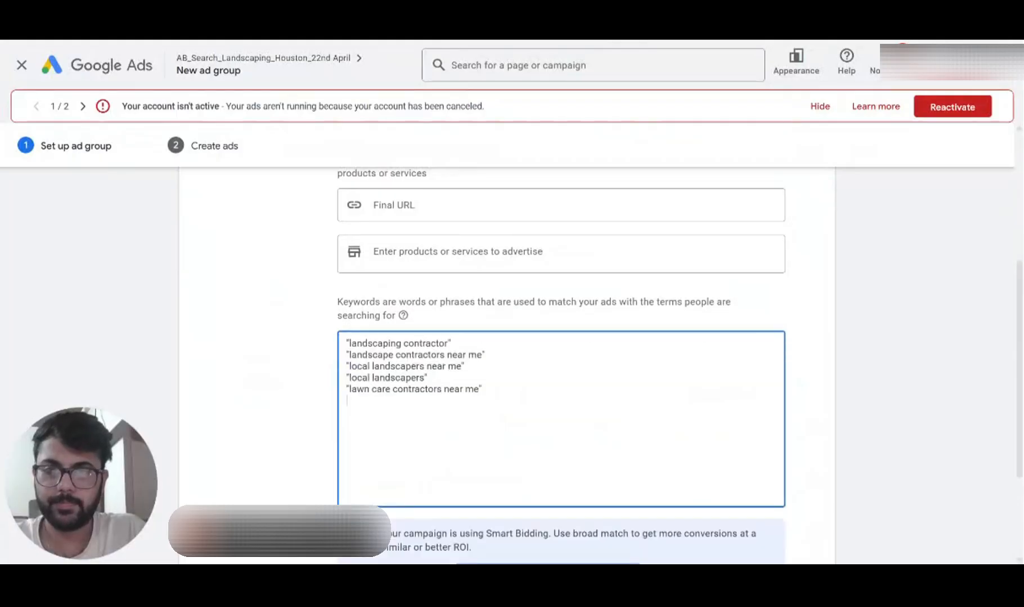
pyautogui.scroll(-3, 418, 437)
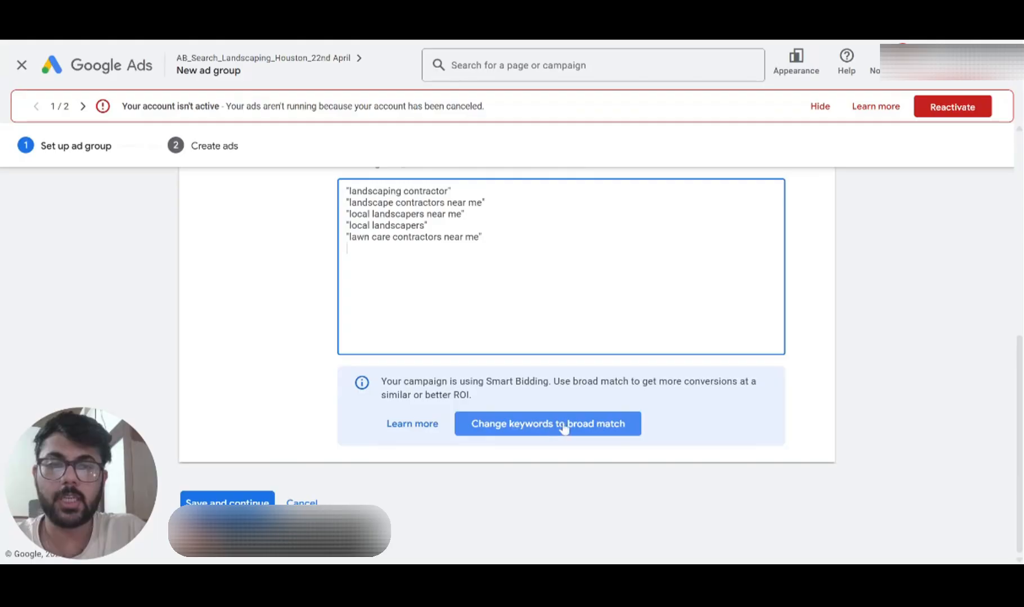
pyautogui.click(221, 498)
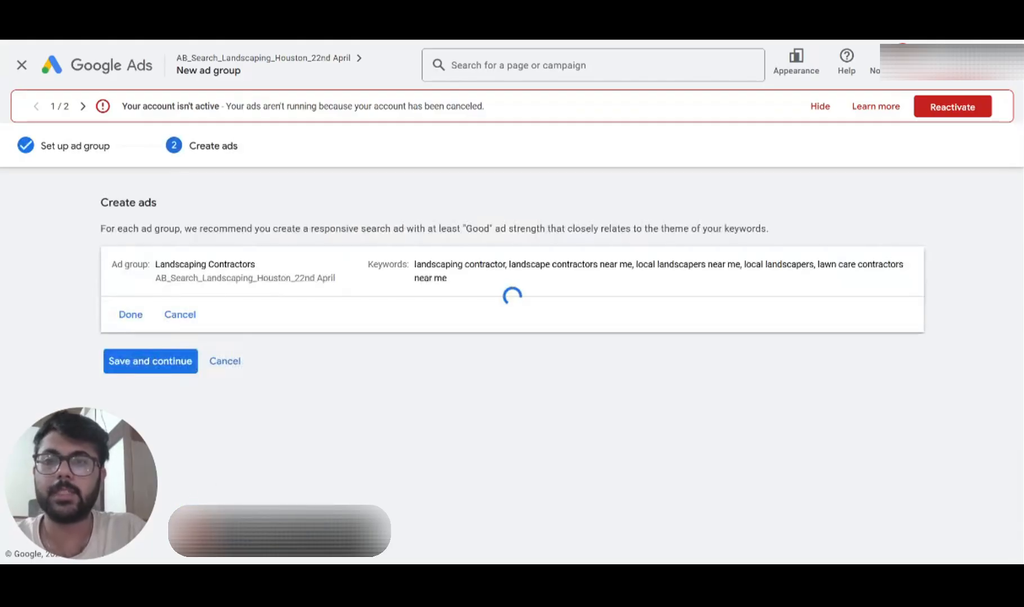
pyautogui.scroll(-5, 250, 300)
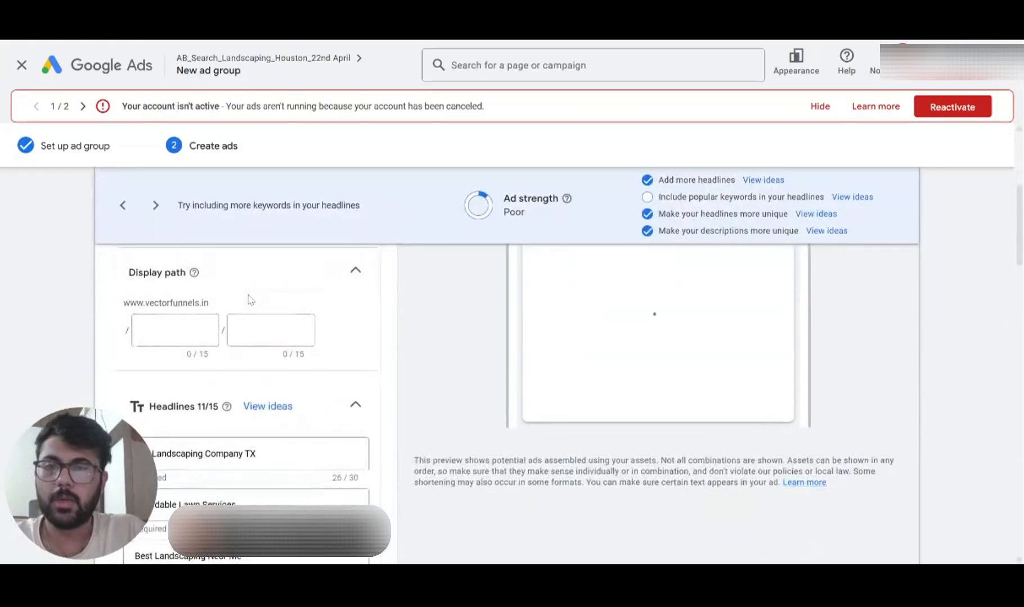
pyautogui.click(176, 331)
pyautogui.write('la')
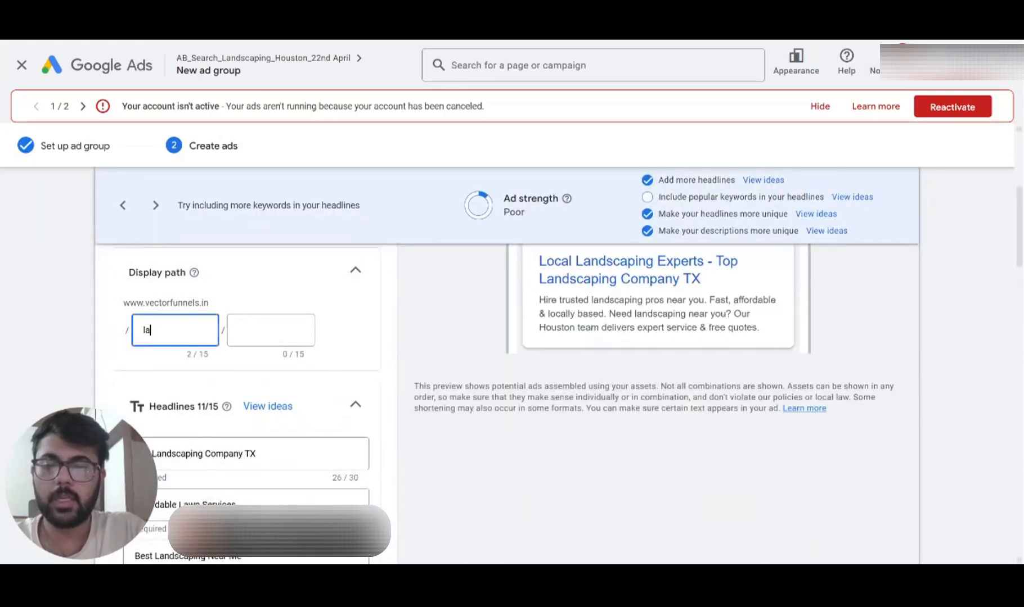
pyautogui.press('BackSpace')
pyautogui.press('BackSpace')
pyautogui.press('BackSpace')
pyautogui.press('BackSpace')
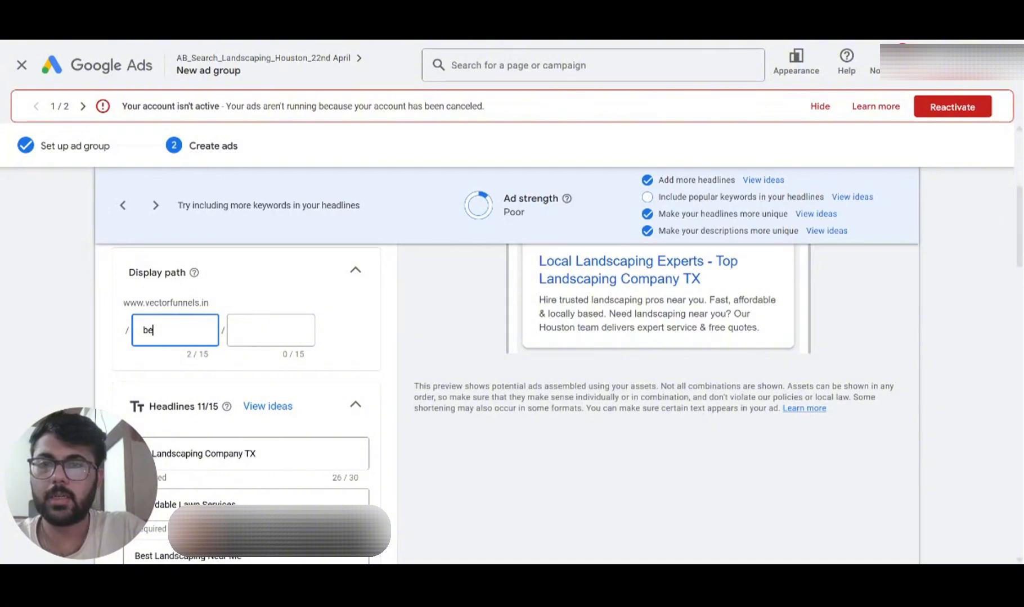
pyautogui.write('land')
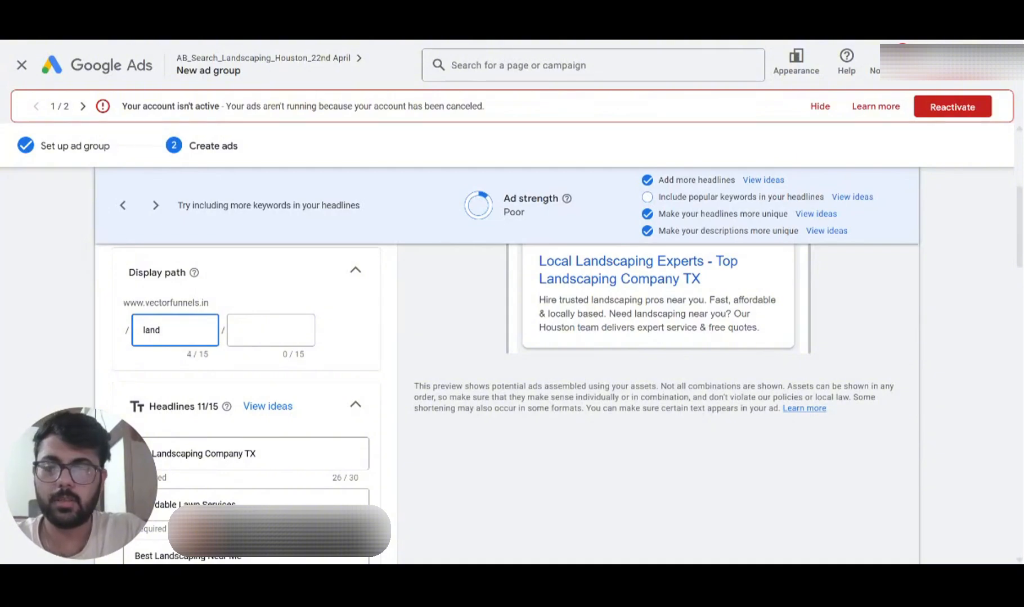
pyautogui.write('scaping')
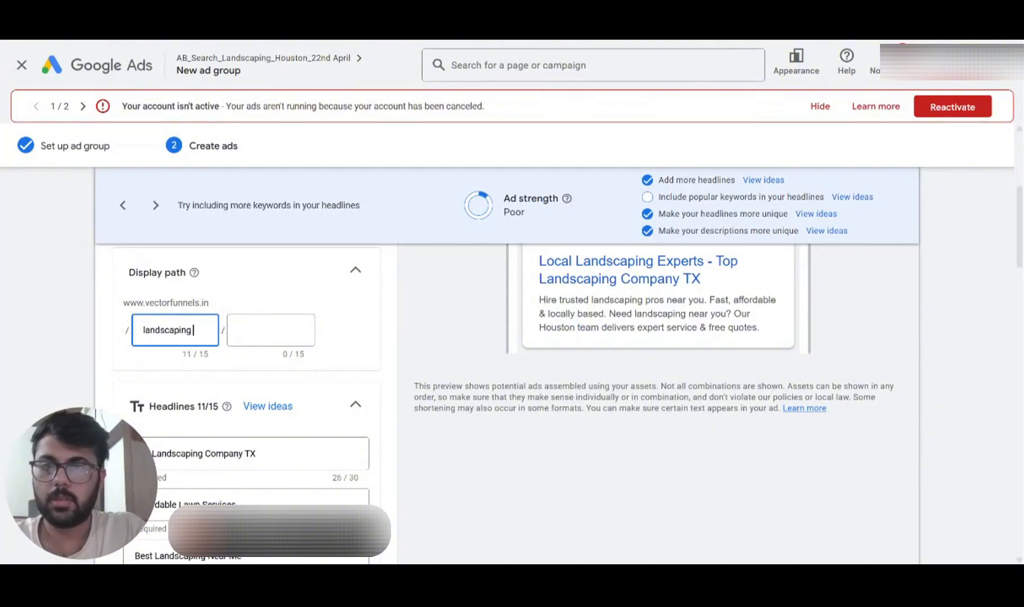
pyautogui.press('BackSpace')
pyautogui.press('BackSpace')
pyautogui.press('BackSpace')
pyautogui.press('BackSpace')
pyautogui.press('BackSpace')
pyautogui.press('BackSpace')
pyautogui.press('BackSpace')
pyautogui.press('BackSpace')
pyautogui.press('BackSpace')
pyautogui.press('BackSpace')
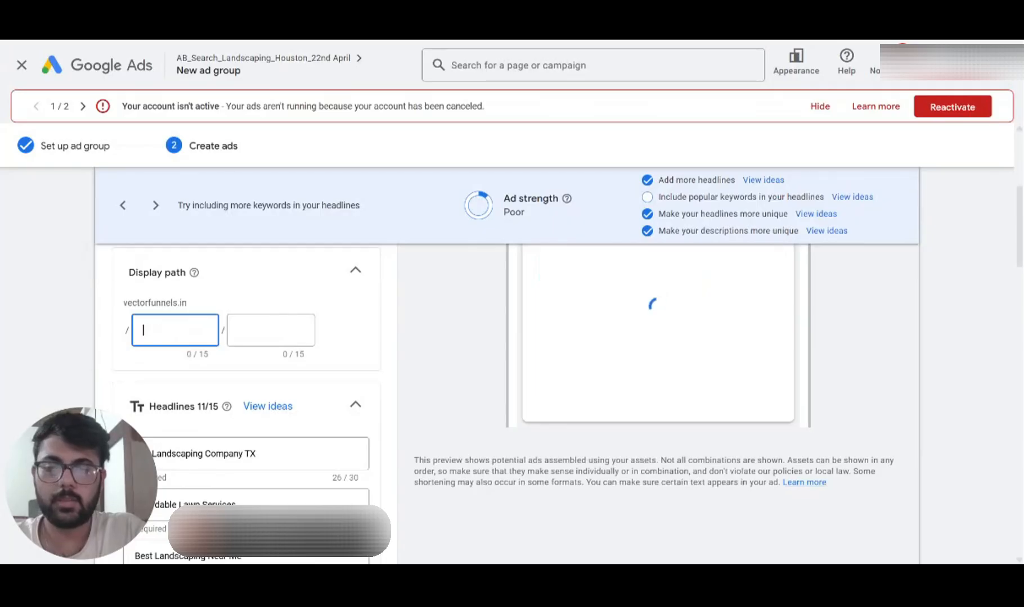
# - Set the first display path segment of the ad to "best-contractor"
pyautogui.write('best-cont')
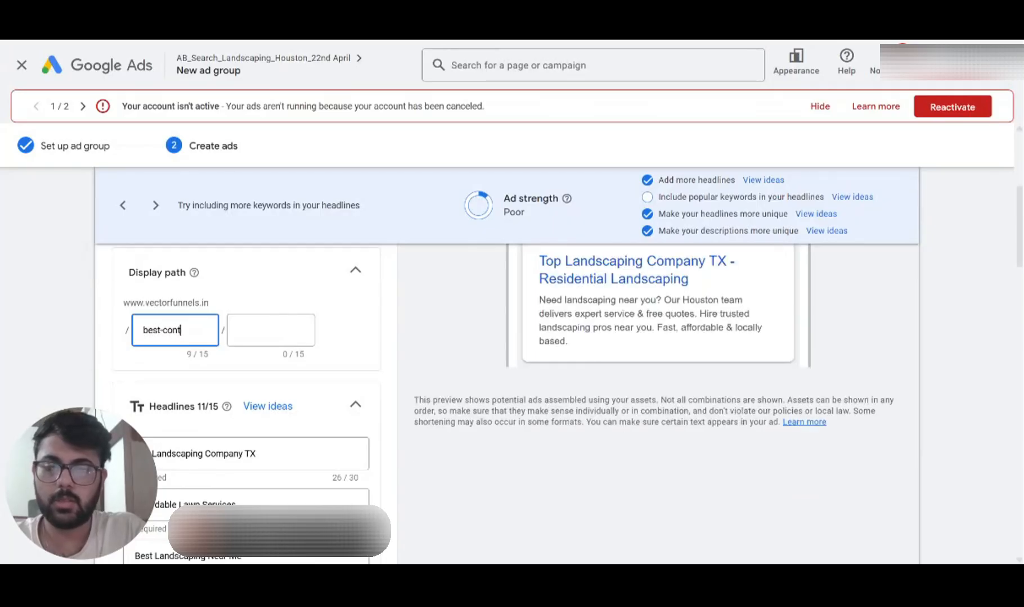
pyautogui.write('ractor')
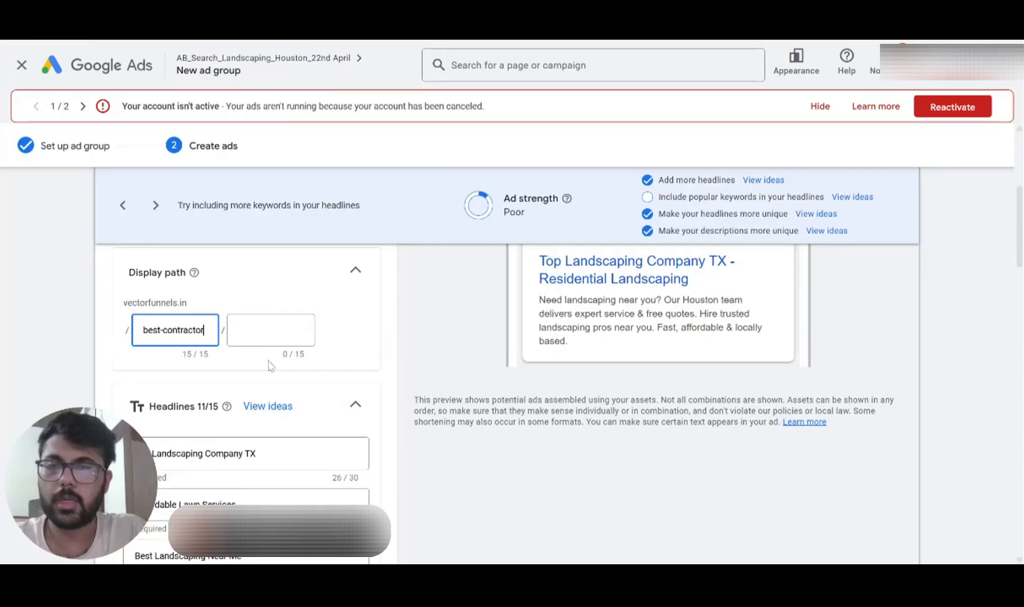
# - Replace the ad's first headline with "Houston Landscape Contractor"
pyautogui.scroll(-2, 270, 363)
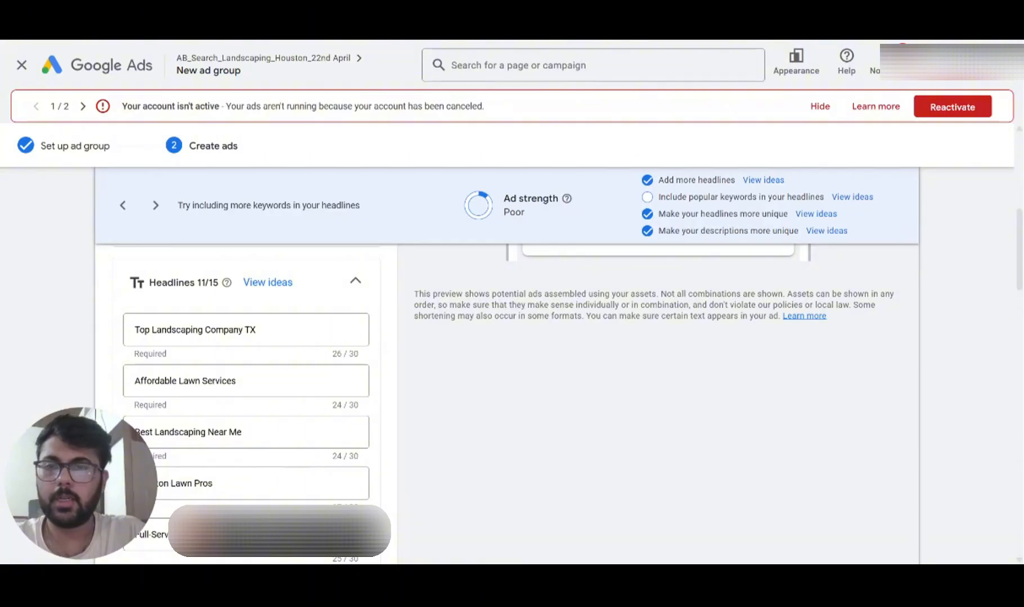
pyautogui.click(140, 331)
pyautogui.hotkey('ctrl', 'a')
pyautogui.write('Houston Landscape Contractor')
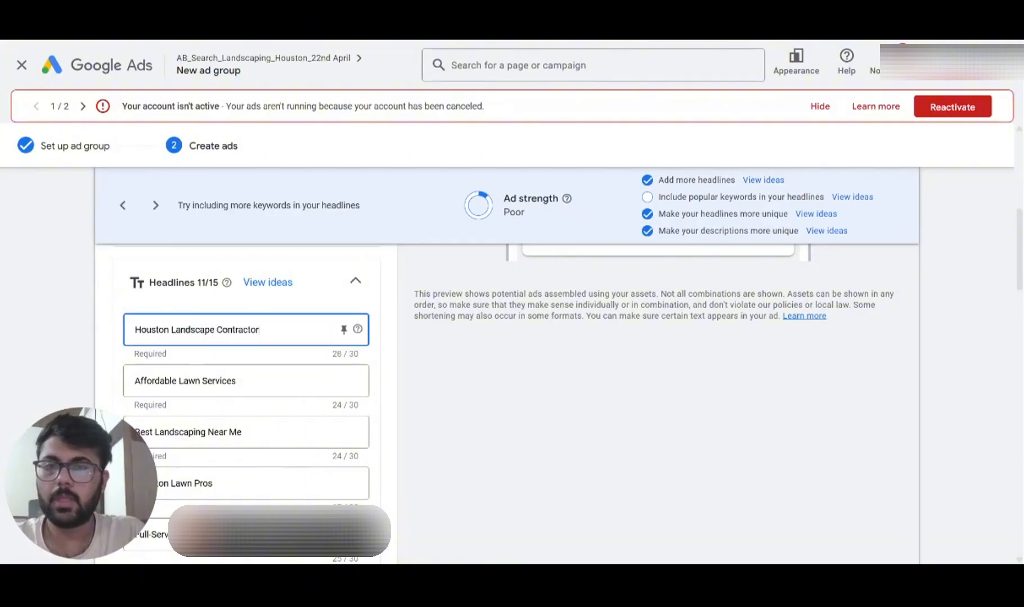
pyautogui.click(412, 274)
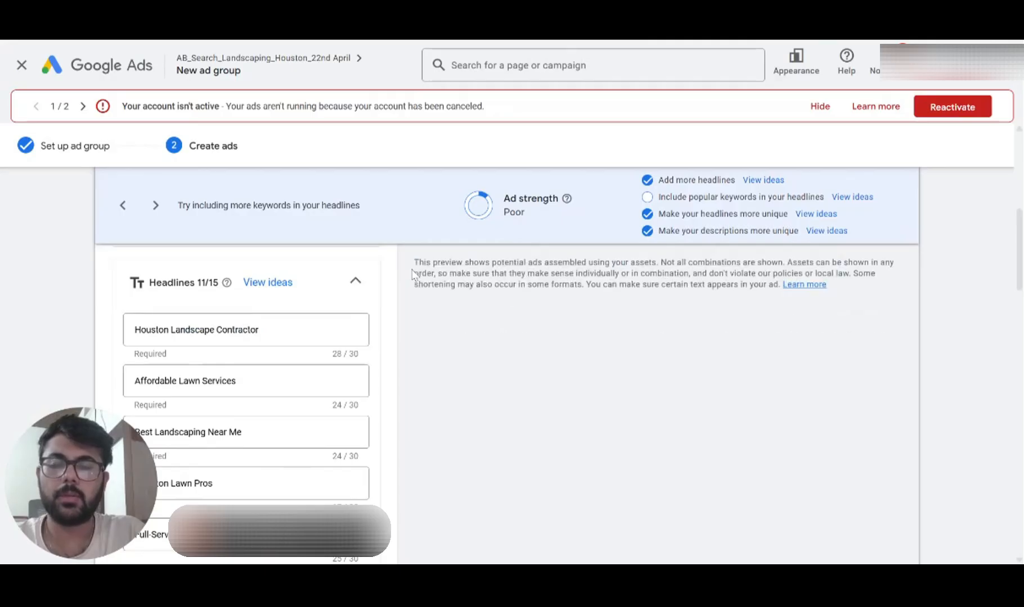
# - Replace the second headline with "Local Lawn Experts Near You" and the third with "Trusted Landscaping Crew TX"
pyautogui.click(242, 378)
pyautogui.hotkey('ctrl', 'a')
pyautogui.write('Local Lawn Experts Near You')
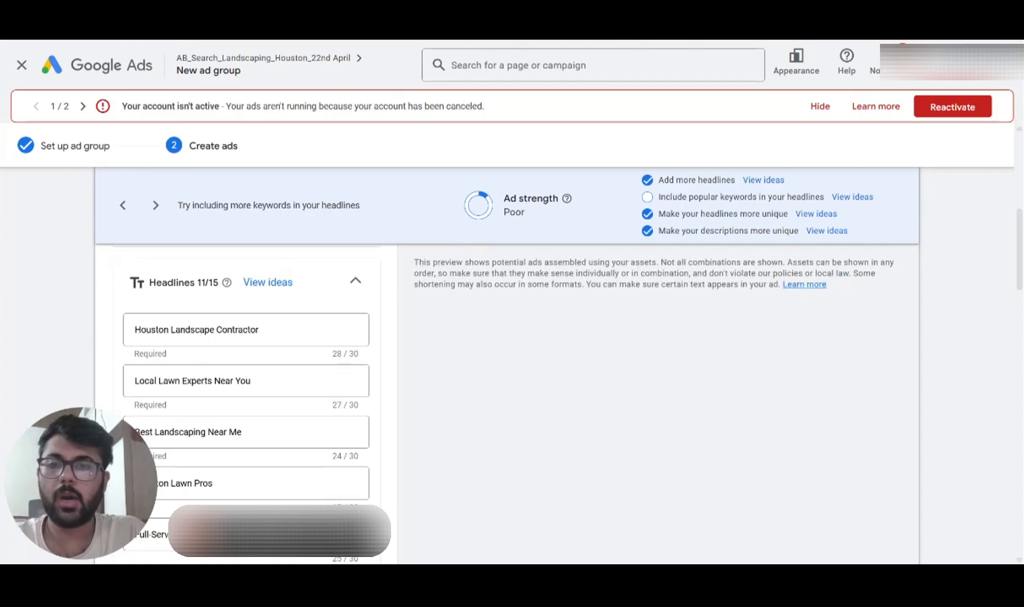
pyautogui.click(254, 382)
pyautogui.doubleClick(241, 432)
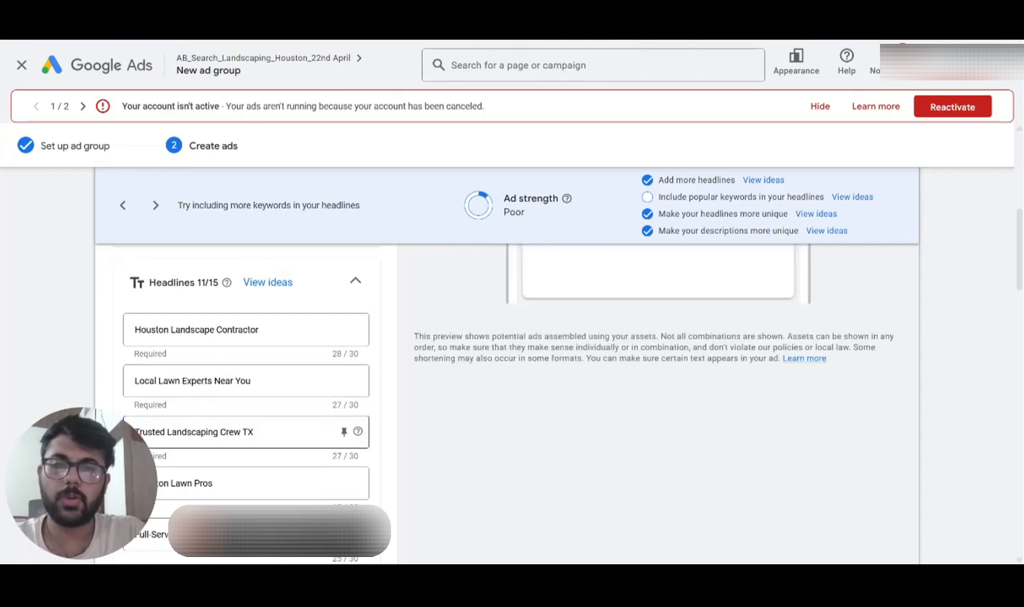
# - Replace the fourth headline, "Houston Lawn Pros", with "Top-Rated Lawn Contractors"
pyautogui.click(292, 432)
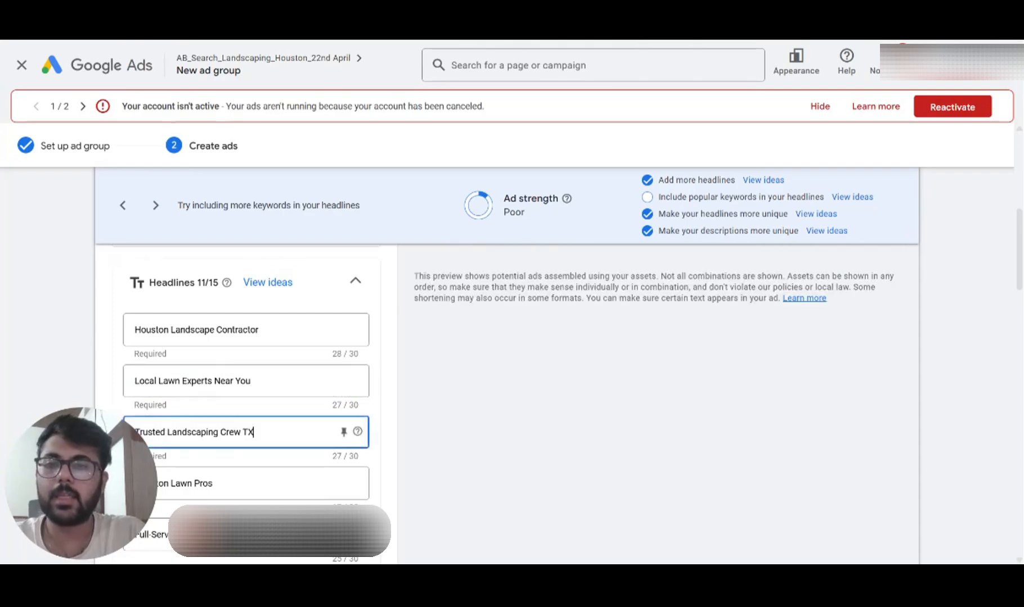
pyautogui.scroll(-1, 293, 391)
pyautogui.click(251, 416)
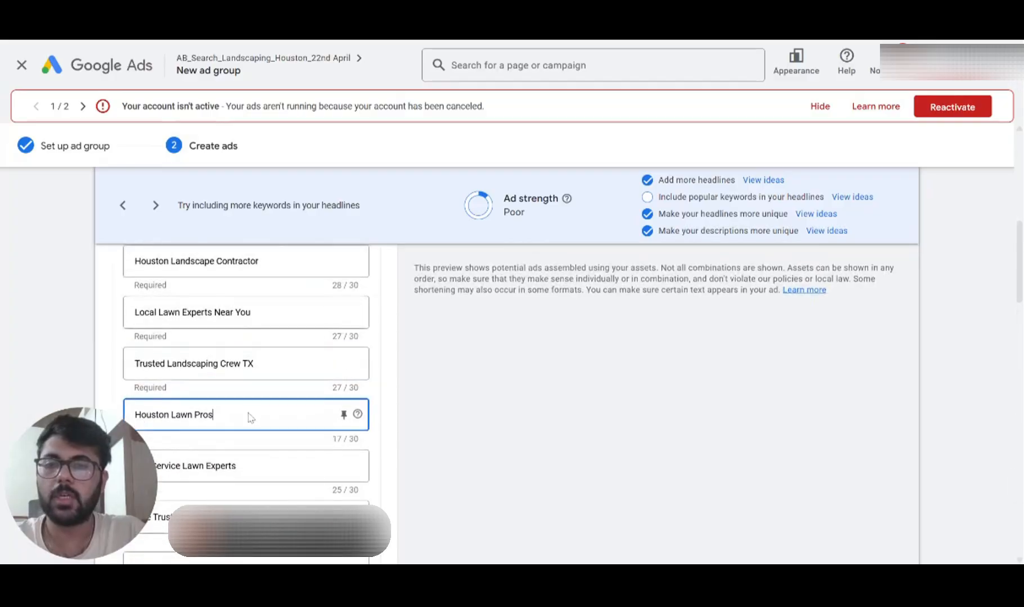
pyautogui.tripleClick(251, 416)
pyautogui.write('Top-Rated Lawn Contractors')
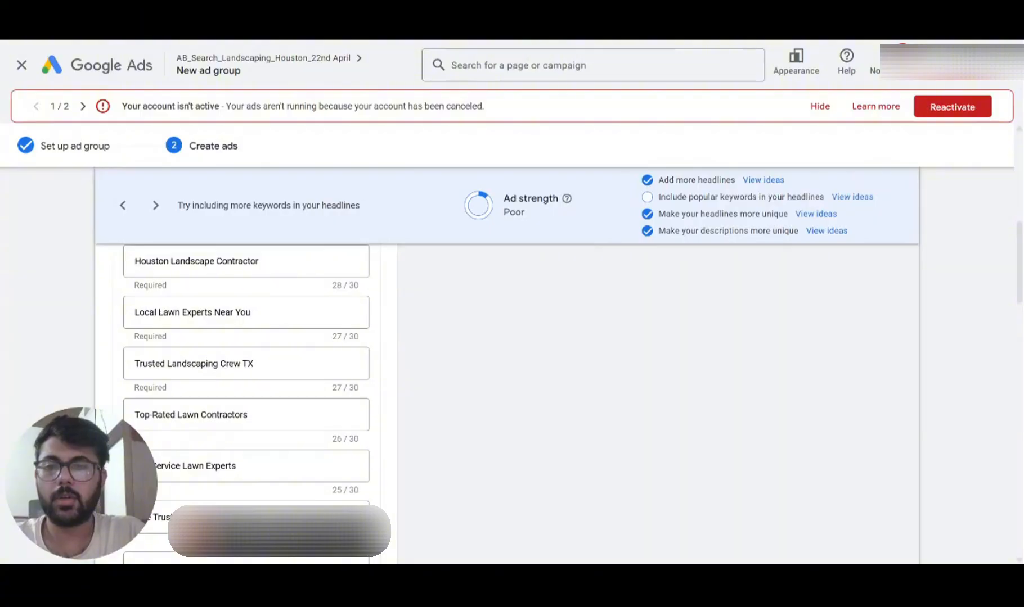
# - Replace the fifth headline, "Full-Service Lawn Experts", with "Local Landscapers in Houston"
pyautogui.hotkey('alt', 'Tab')
pyautogui.scroll(-1, 250, 428)
pyautogui.tripleClick(250, 391)
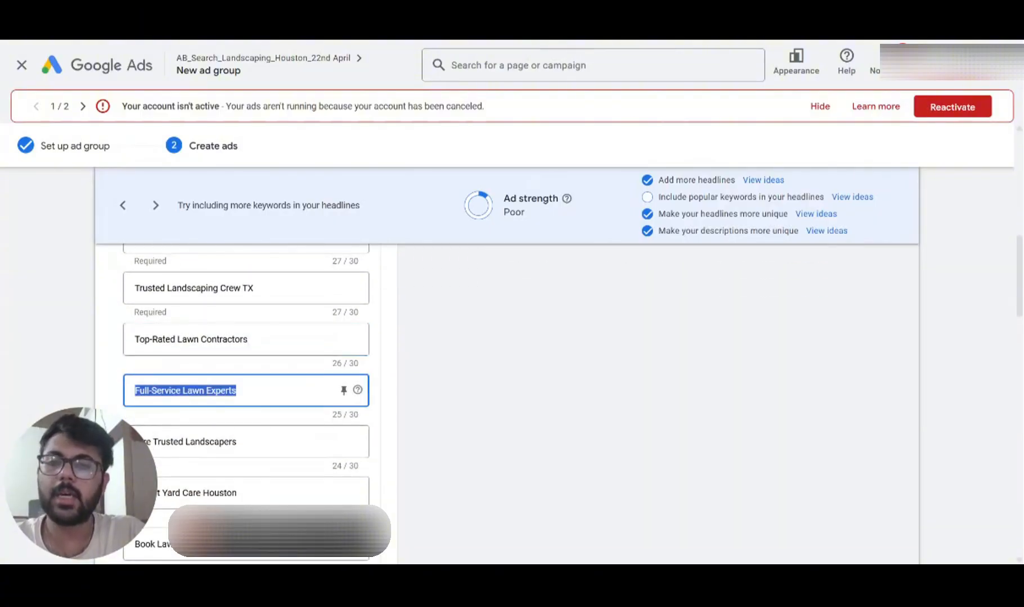
pyautogui.write('Local Landscapers in Houston')
# - Replace the sixth headline, "Hire Trusted Landscapers", with "Landscape Contractors TX"
pyautogui.hotkey('alt', 'Tab')
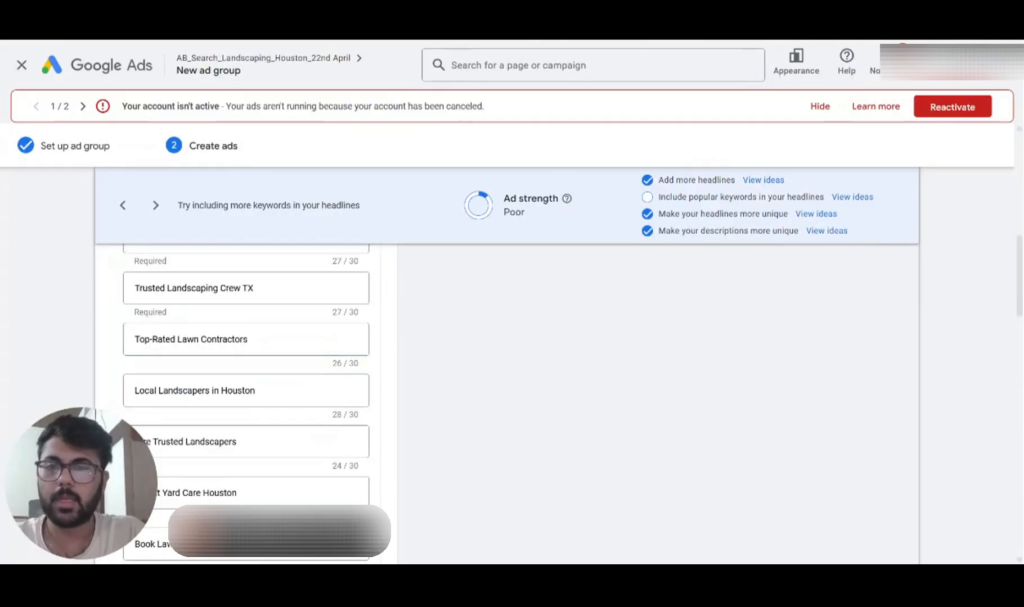
pyautogui.scroll(-2, 248, 360)
pyautogui.doubleClick(211, 325)
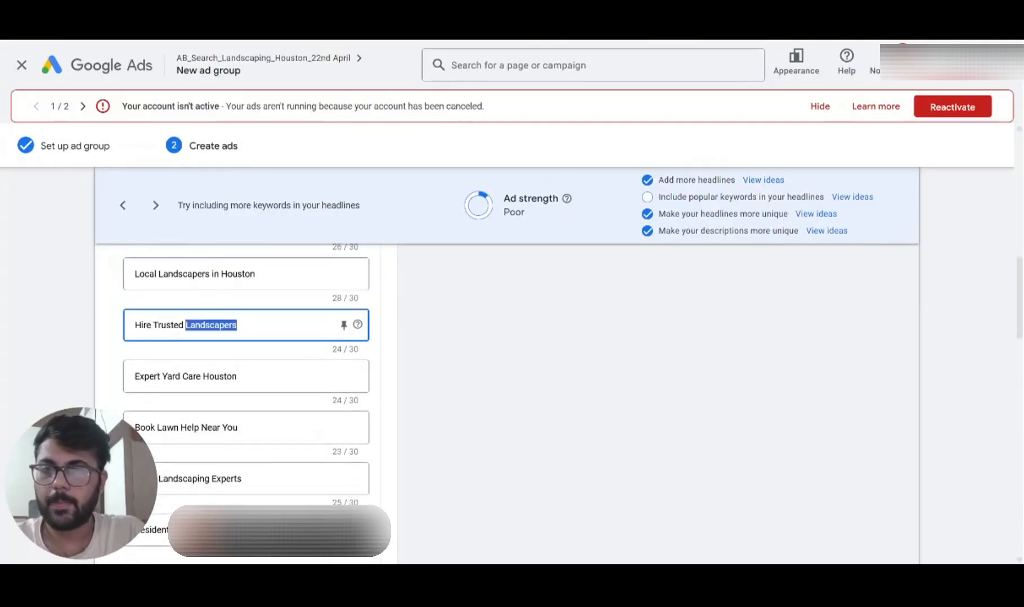
pyautogui.tripleClick(211, 325)
pyautogui.write('Landscape Contractors TX')
pyautogui.click(219, 538)
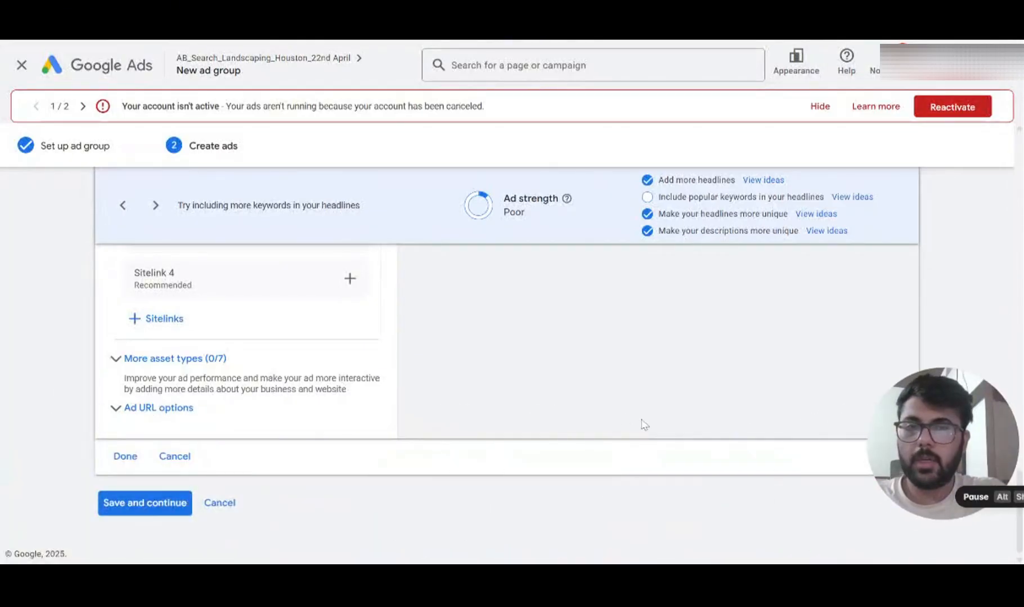
# - Review the Landscaping Contractors ad from preview to sitelinks, then finish the ad and save it with its ad group
pyautogui.scroll(15, 482, 384)
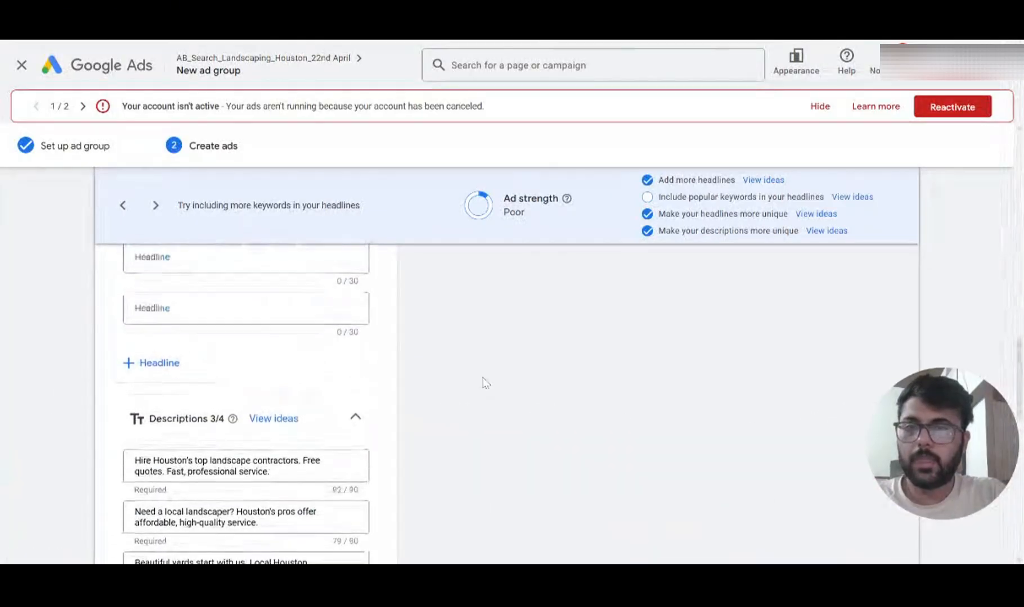
pyautogui.scroll(15, 482, 383)
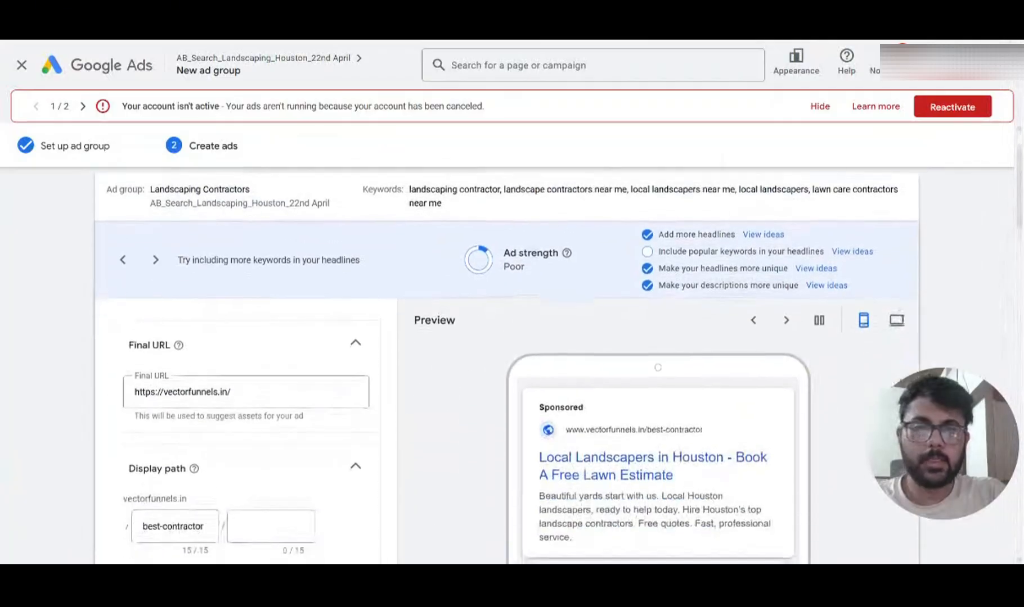
pyautogui.scroll(-2, 620, 346)
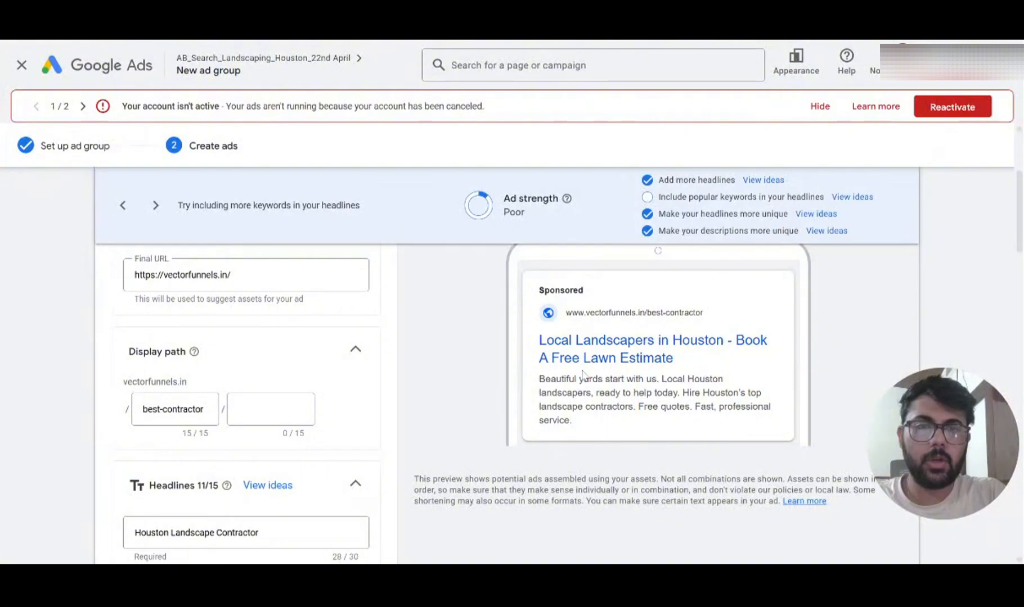
pyautogui.scroll(-20, 304, 427)
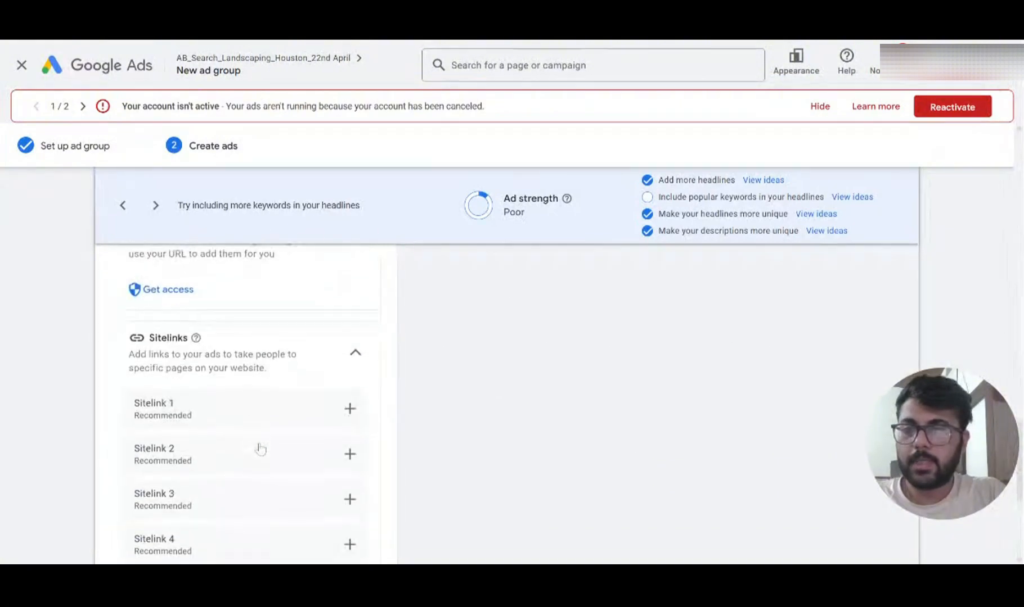
pyautogui.scroll(-5, 260, 448)
pyautogui.click(126, 458)
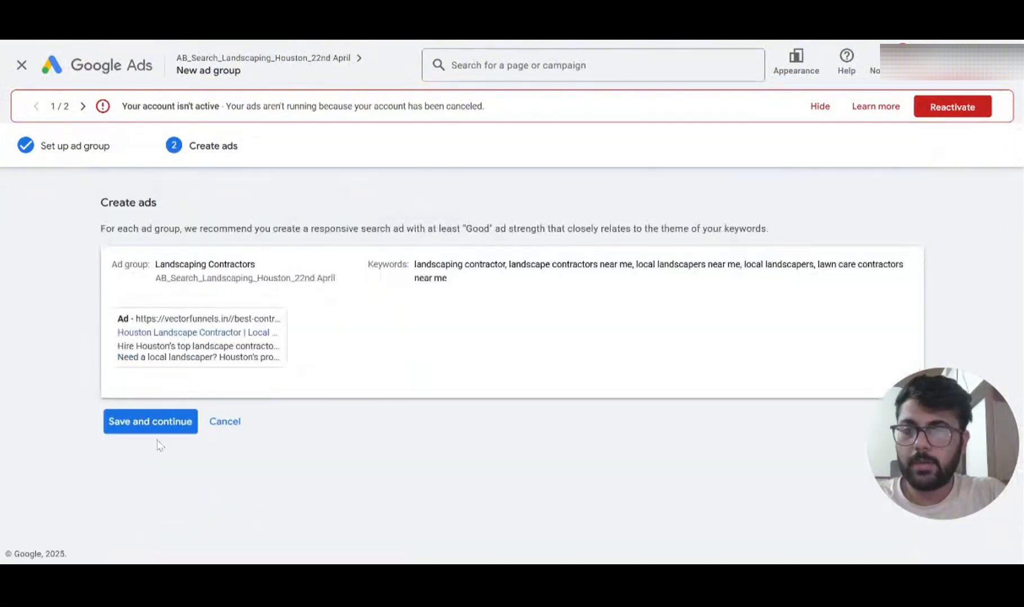
pyautogui.click(166, 423)
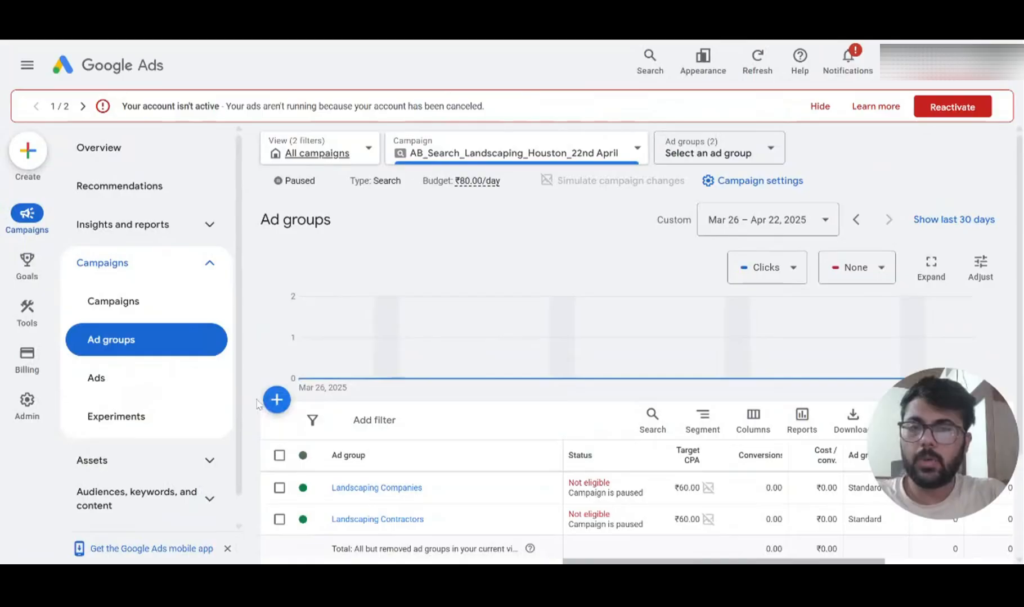
# - Start a new ad group in the campaign and name it "Patio Contractor", copied from the Ad Group 3 heading in the Google Docs plan
pyautogui.click(276, 400)
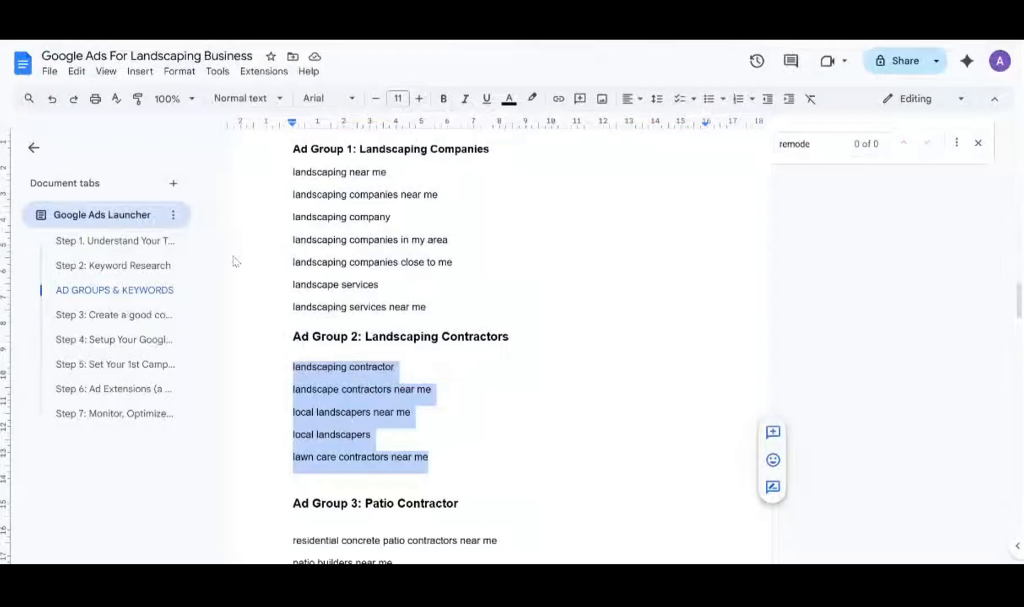
pyautogui.scroll(-2, 499, 349)
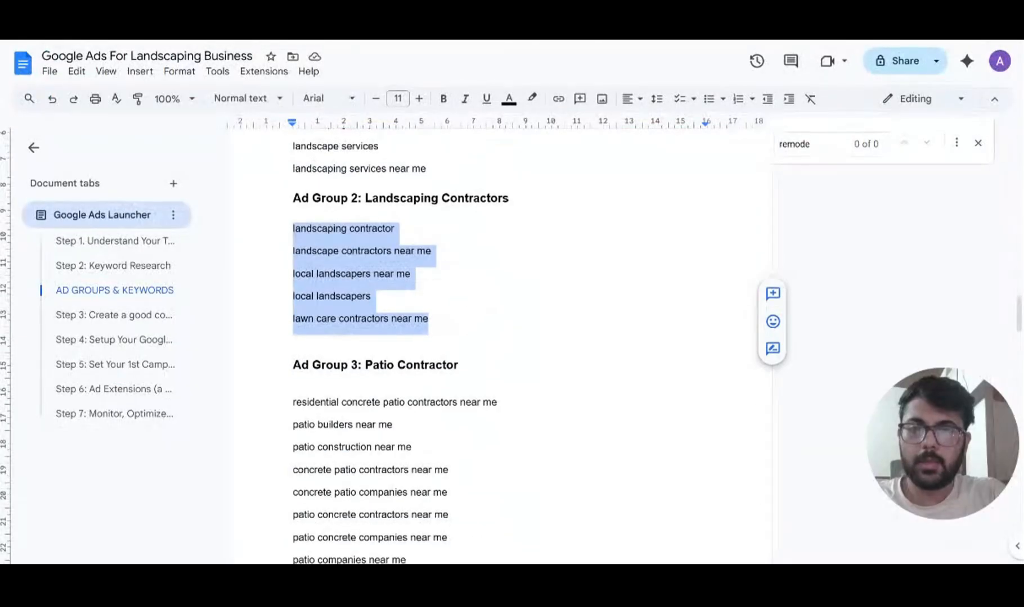
pyautogui.moveTo(365, 365); pyautogui.dragTo(465, 369)
pyautogui.hotkey('ctrl', 'c')
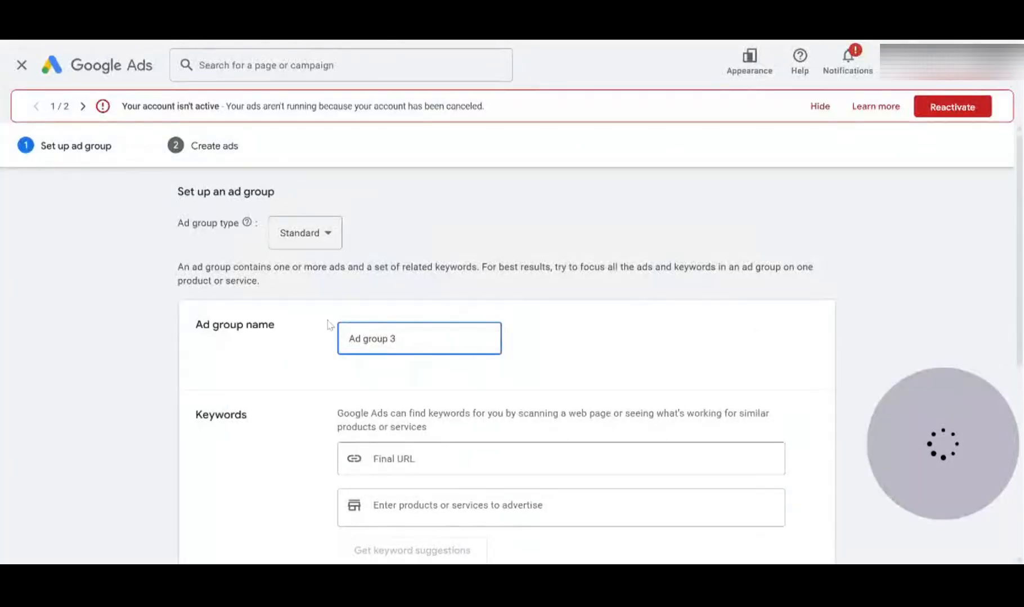
pyautogui.tripleClick(374, 331)
pyautogui.hotkey('ctrl', 'v')
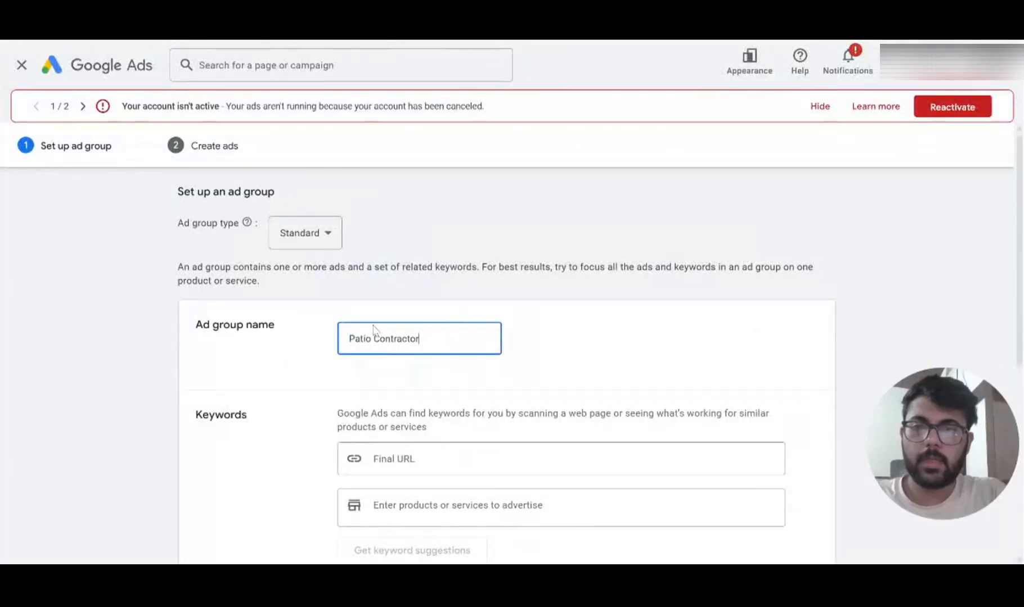
# - Copy the Ad Group 3 patio keywords from the Google Docs plan into Keyword Wrapper, replacing the contractor keywords, and wrap them
pyautogui.scroll(-3, 395, 476)
pyautogui.scroll(-3, 396, 476)
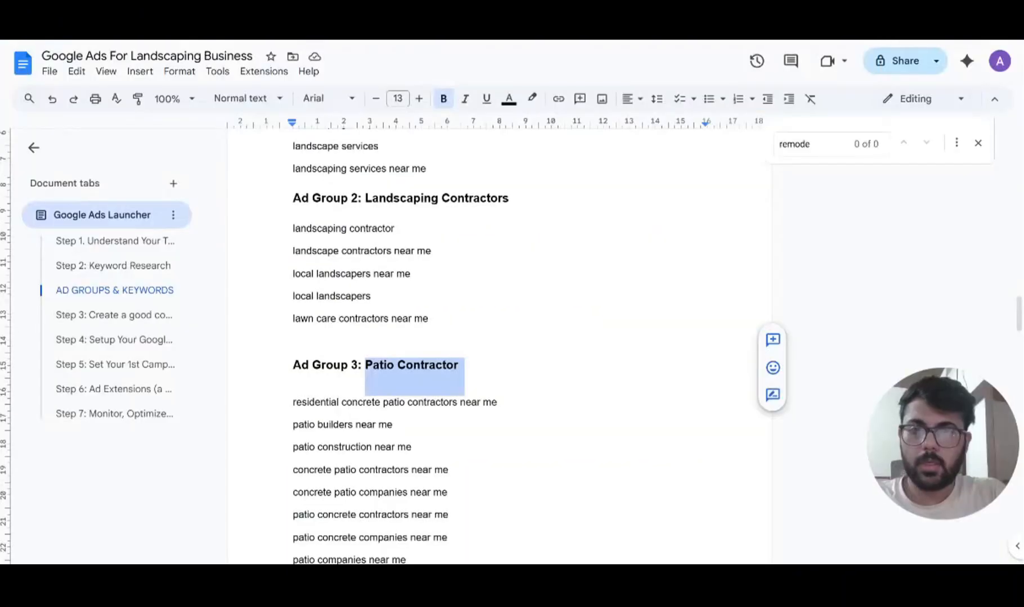
pyautogui.scroll(-3, 499, 348)
pyautogui.moveTo(409, 453); pyautogui.dragTo(292, 250)
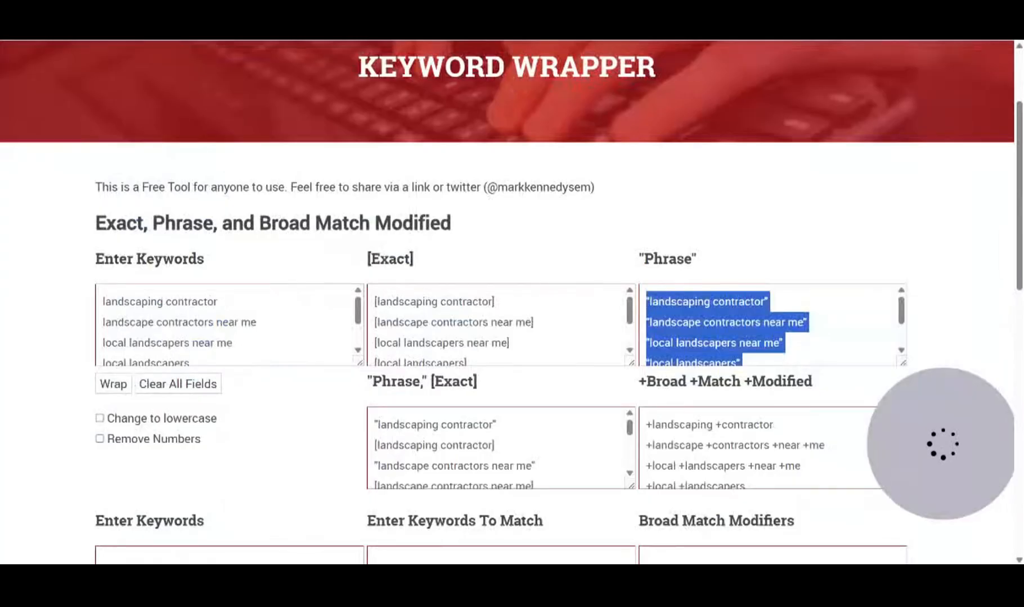
pyautogui.click(265, 323)
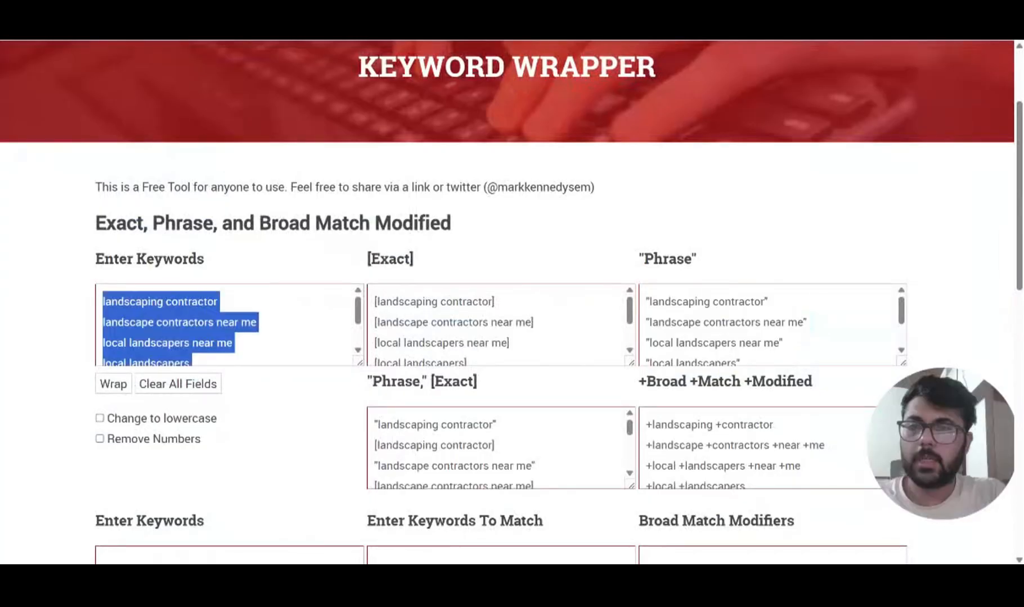
pyautogui.hotkey('ctrl', 'v')
pyautogui.click(113, 391)
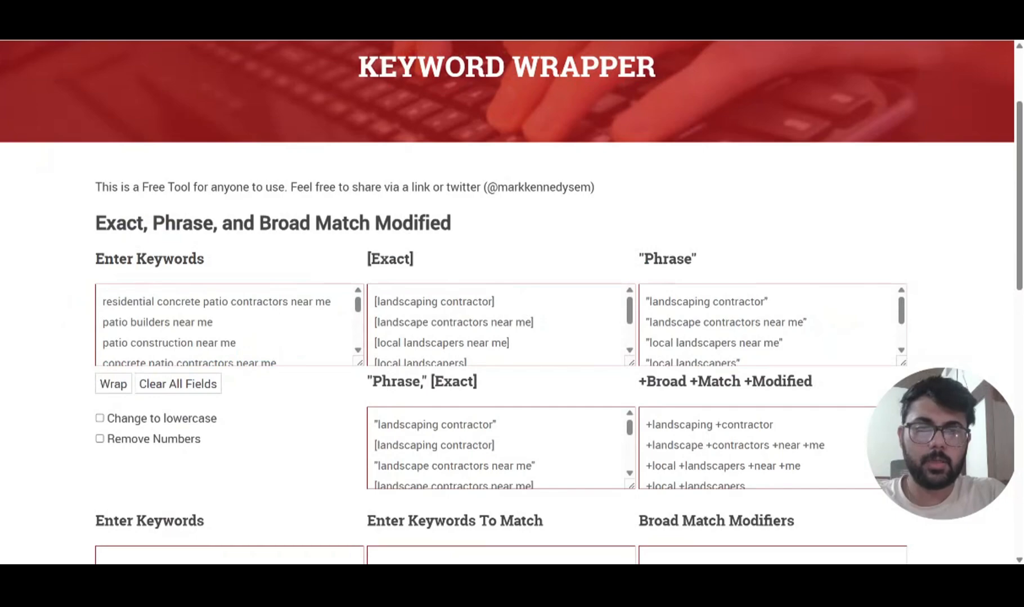
pyautogui.scroll(3, 697, 468)
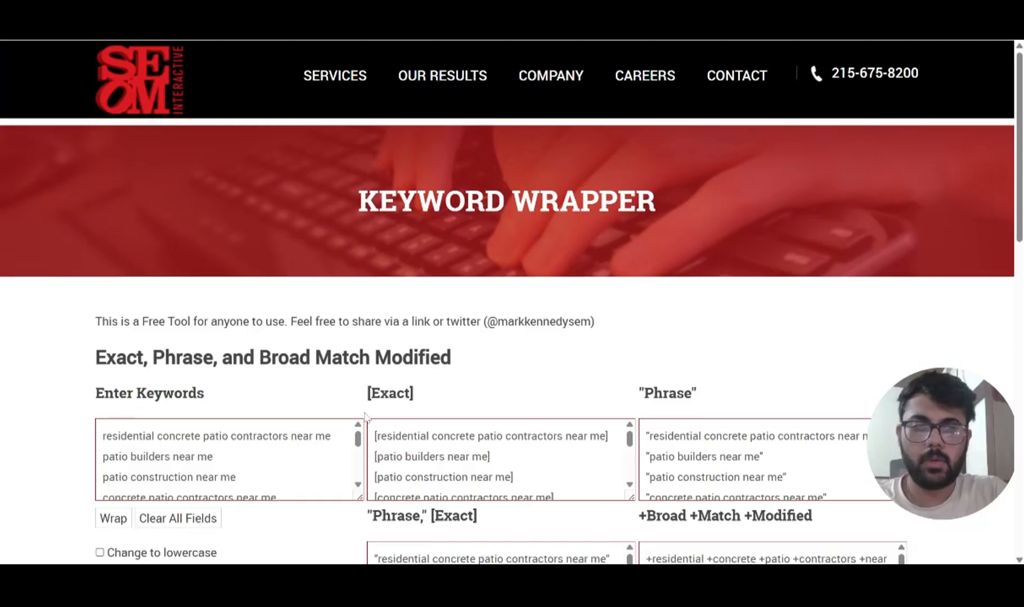
pyautogui.moveTo(957, 416); pyautogui.dragTo(844, 267)
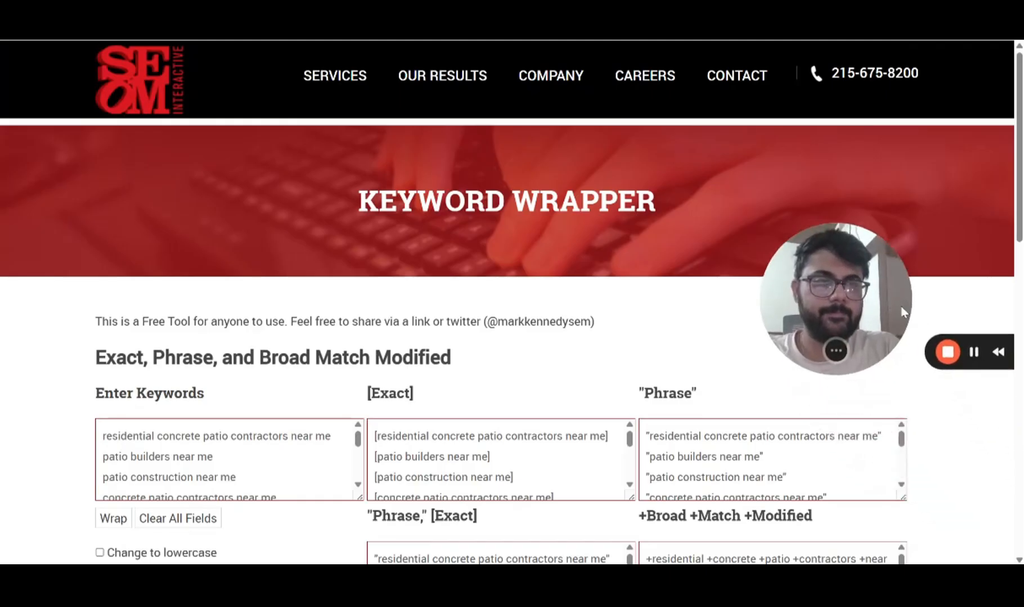
pyautogui.click(968, 357)
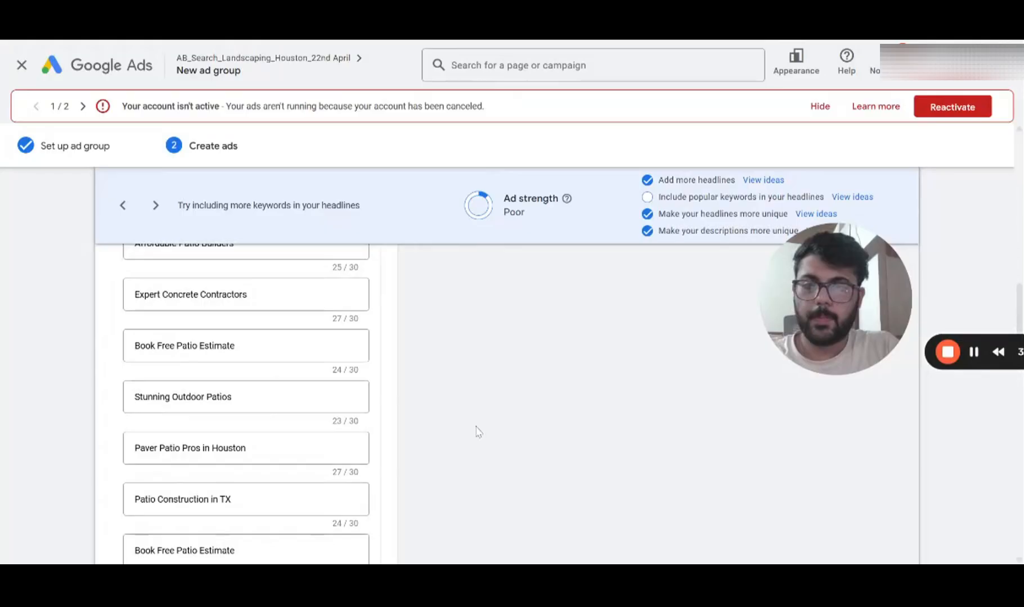
# - Review the Patio Contractor ad's headlines and descriptions in Google Ads and expand its full keyword list
pyautogui.scroll(-1, 476, 431)
pyautogui.scroll(4, 475, 430)
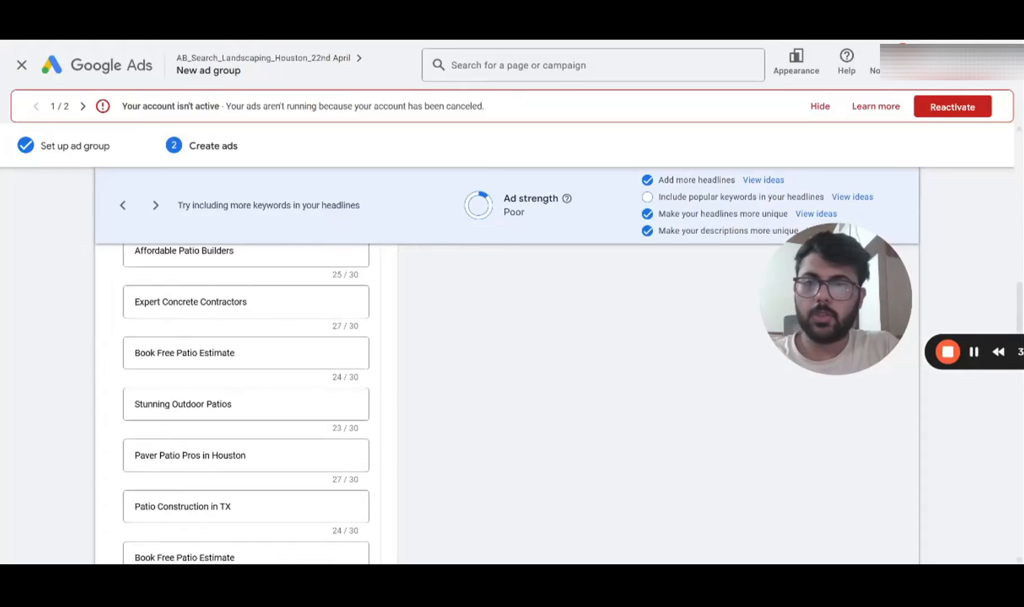
pyautogui.scroll(10, 307, 428)
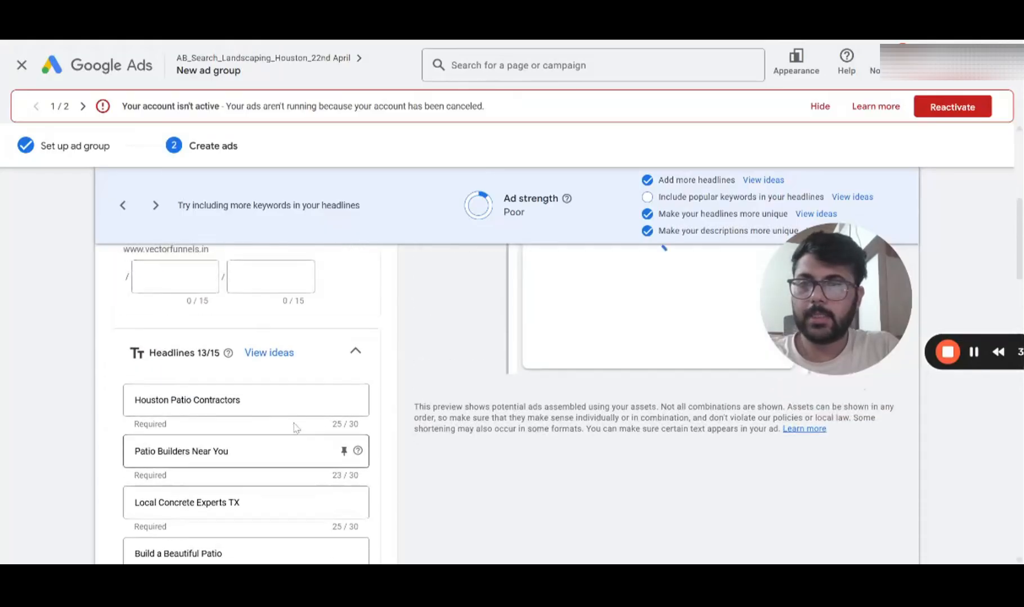
pyautogui.scroll(-12, 295, 428)
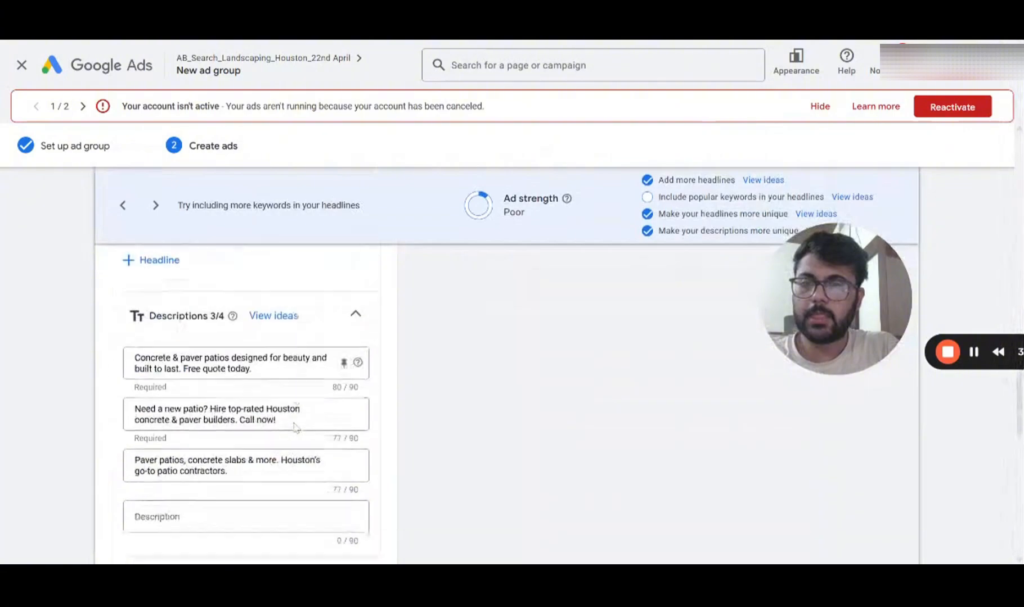
pyautogui.scroll(12, 297, 428)
pyautogui.scroll(5, 439, 338)
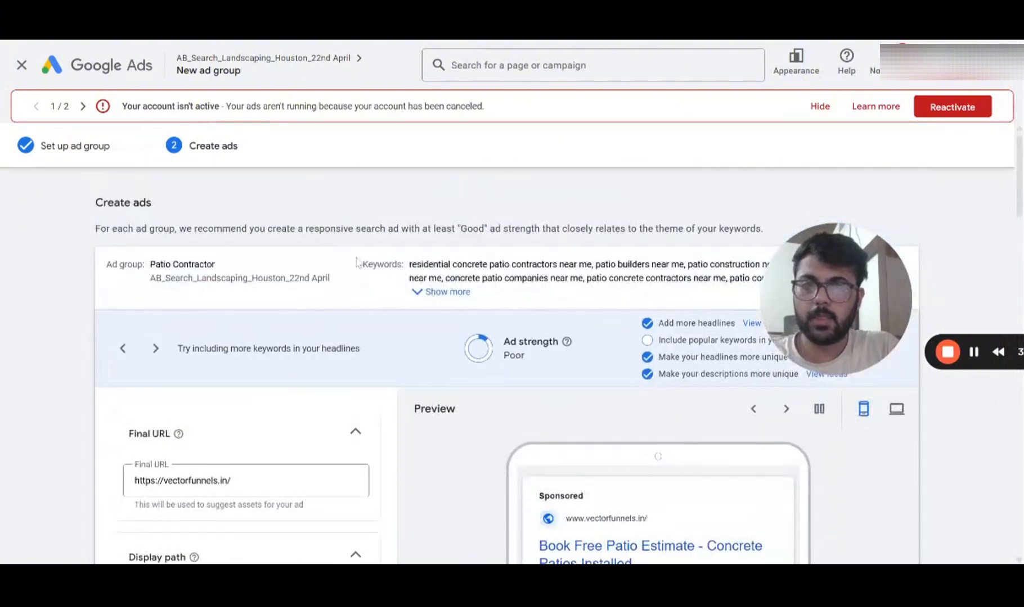
pyautogui.click(439, 293)
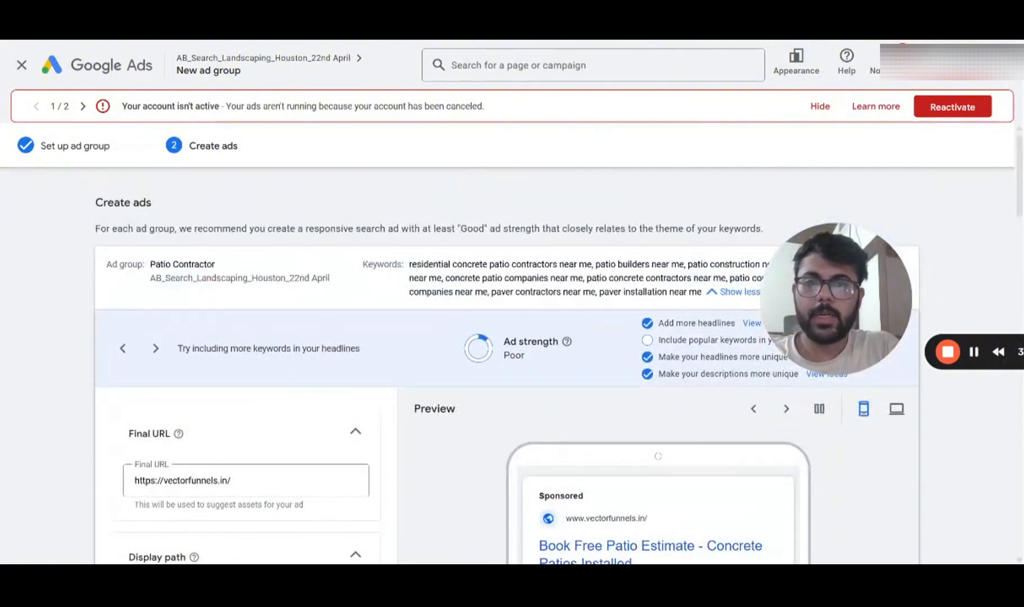
# - Try replacing the duplicate "Book Free Patio Estimate" headline at the end of the list with "Concrete Patios Installed"
pyautogui.scroll(-12, 506, 366)
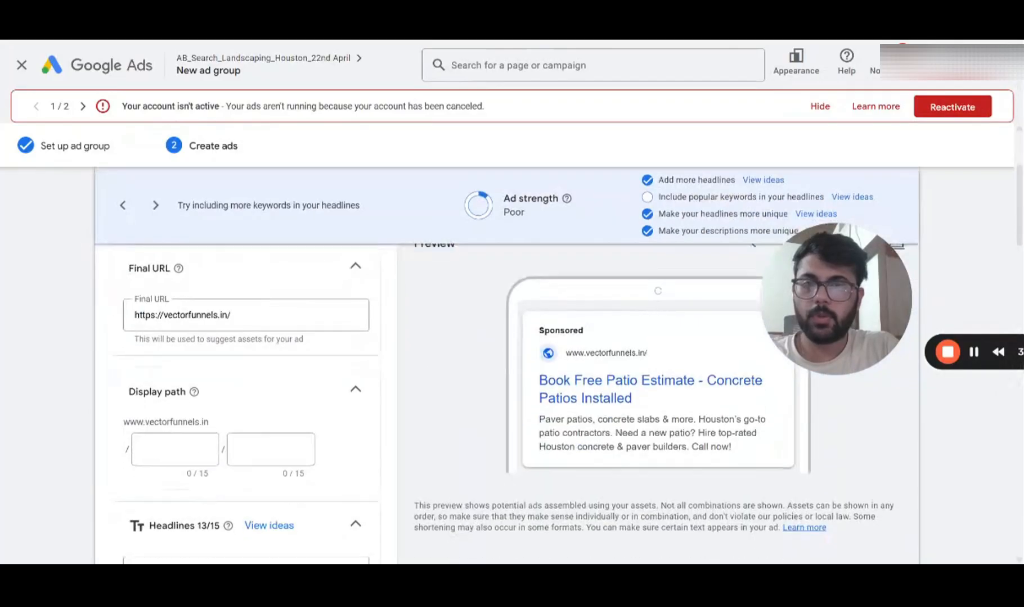
pyautogui.scroll(-1, 246, 370)
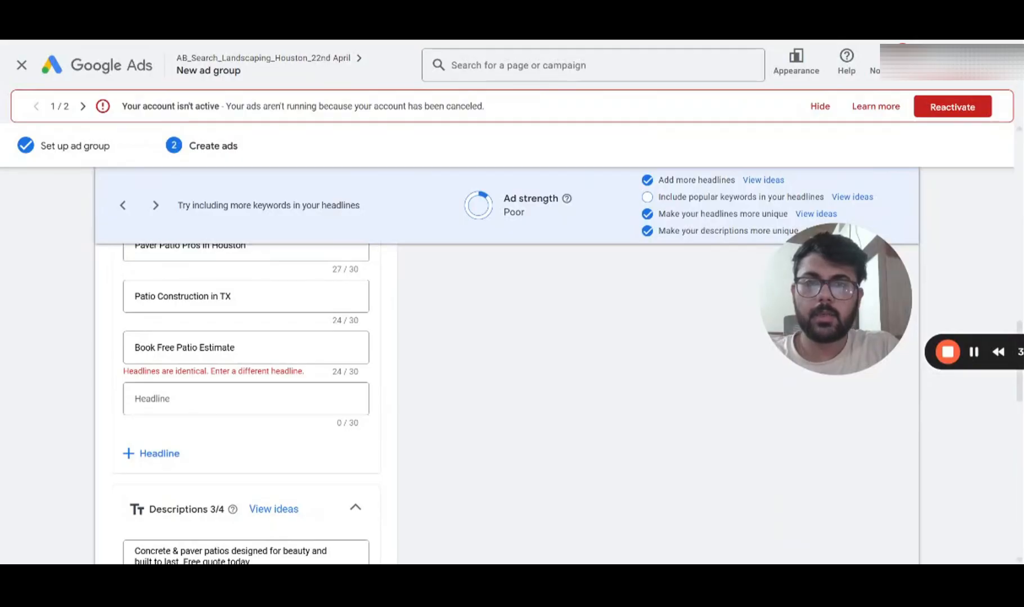
pyautogui.click(226, 348)
pyautogui.hotkey('ctrl', 'a')
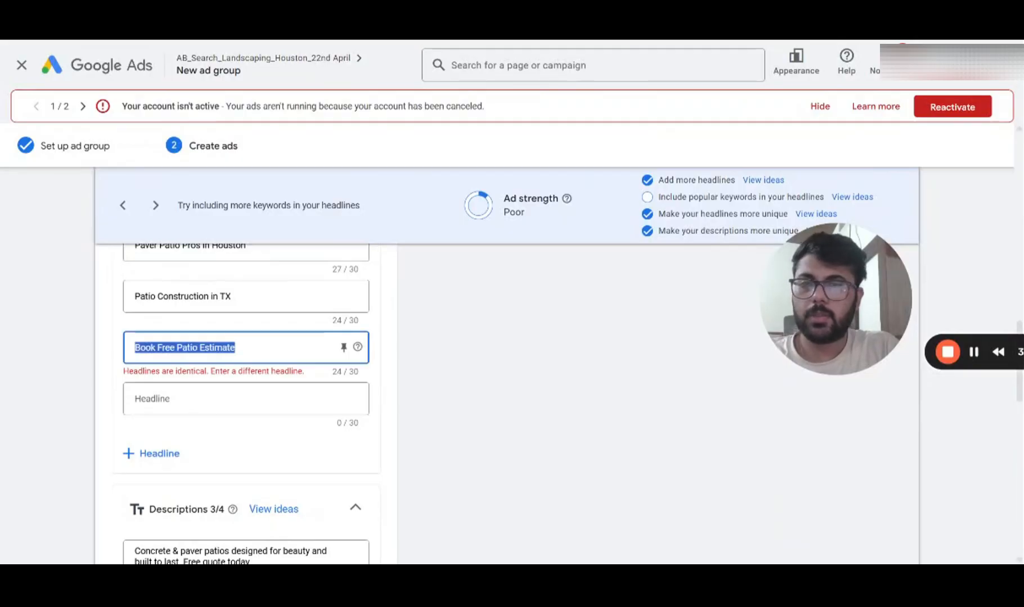
pyautogui.write('Concrete Patios Installed')
pyautogui.click(455, 411)
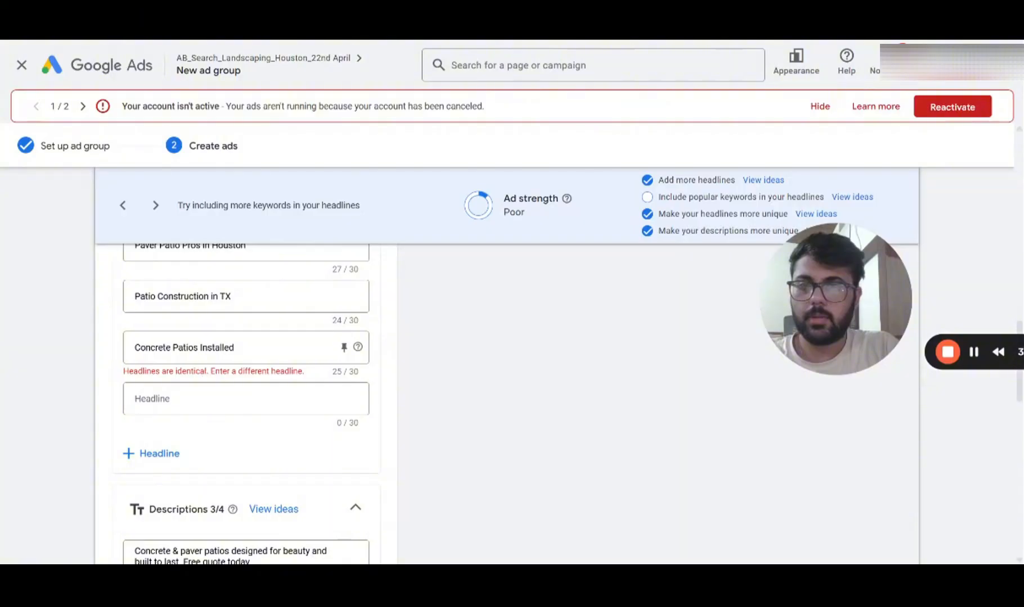
# - Change the last filled headline to "Local Concrete Experts TX"
pyautogui.click(217, 348)
pyautogui.hotkey('ctrl', 'a')
pyautogui.write('Local Concrete Experts TX')
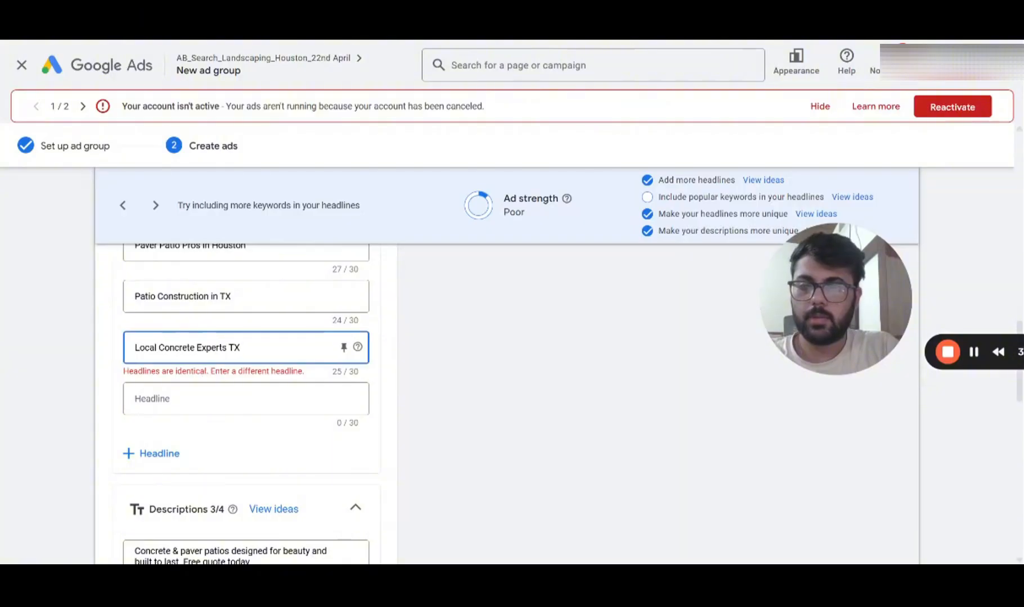
# - Clear the duplicate headline "Local Concrete Experts TX" from the end of the Patio Contractor ad's headline list
pyautogui.click(206, 347)
pyautogui.hotkey('ctrl', 'a')
pyautogui.hotkey('alt', 'Tab')
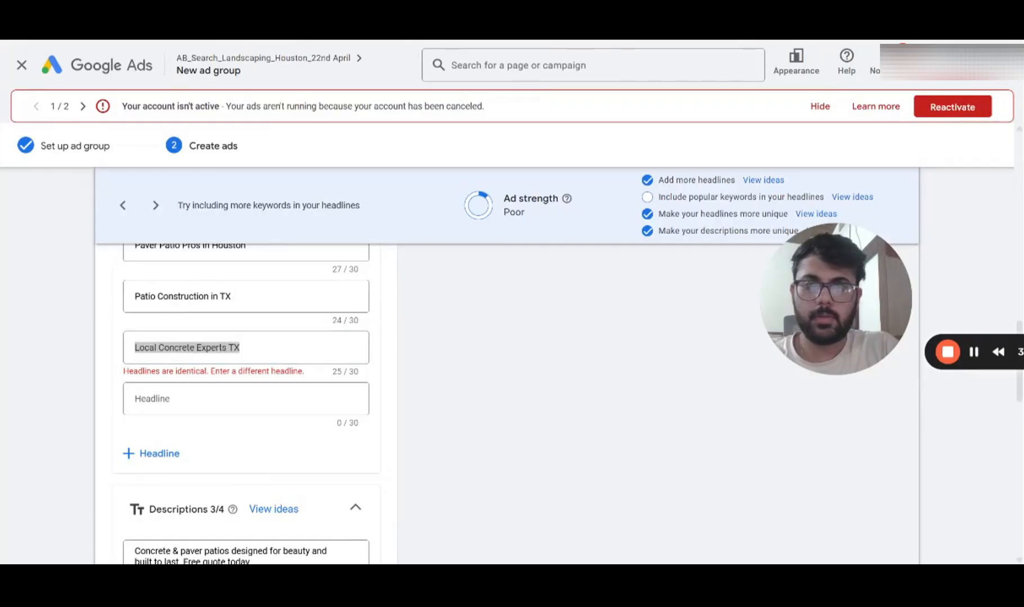
pyautogui.hotkey('alt', 'Tab')
pyautogui.press('BackSpace')
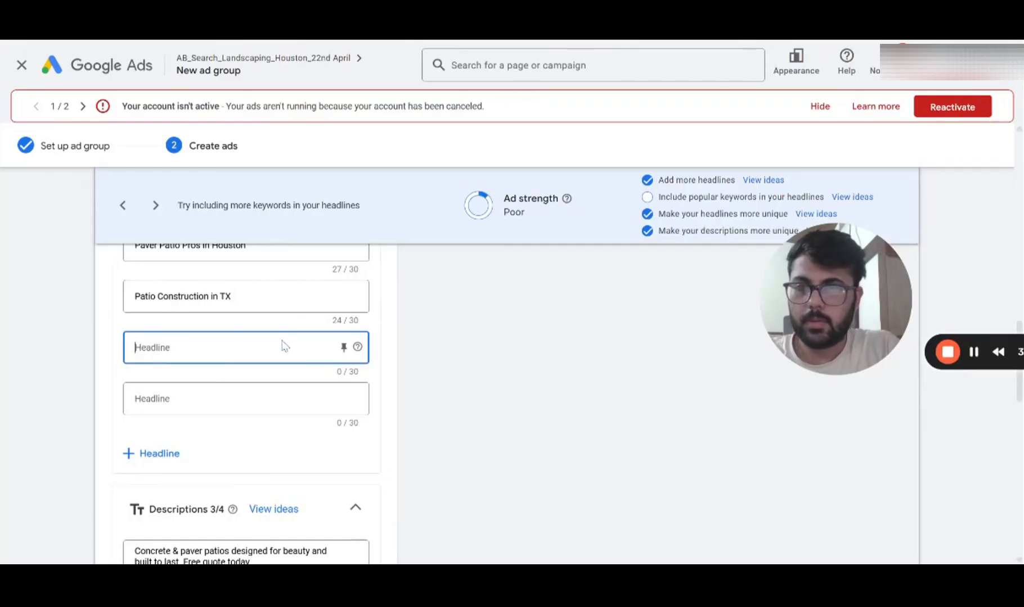
# - Finish the Patio Contractor ad and save the new ad group to the campaign
pyautogui.scroll(-5, 281, 347)
pyautogui.scroll(-8, 284, 346)
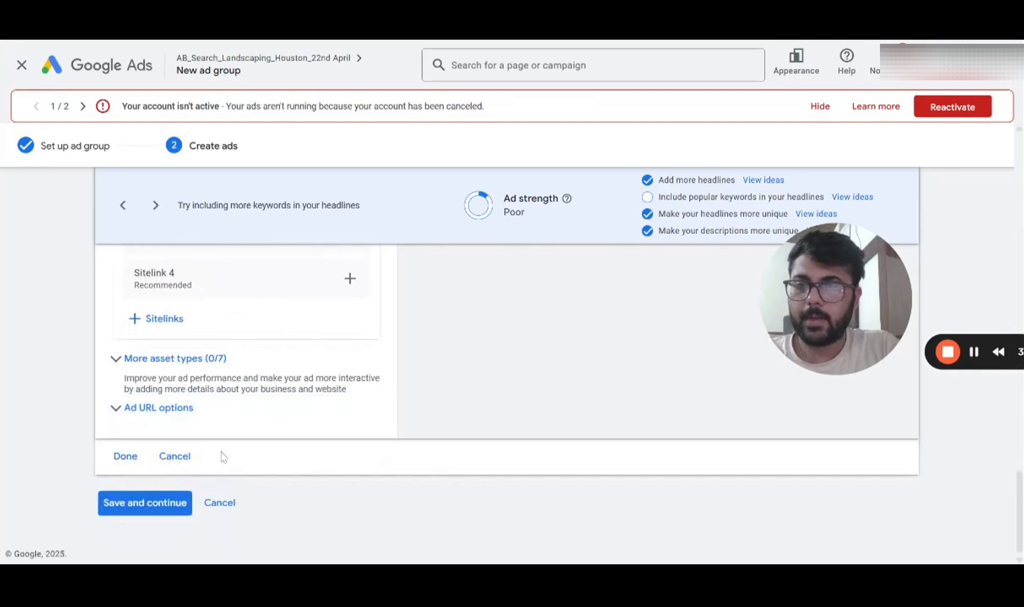
pyautogui.click(125, 456)
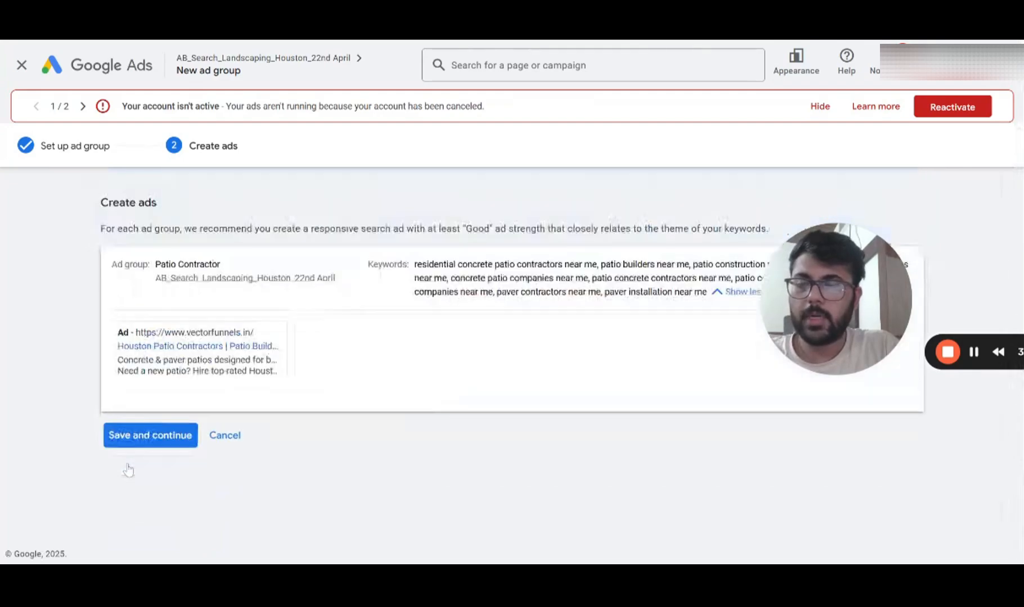
pyautogui.click(159, 444)
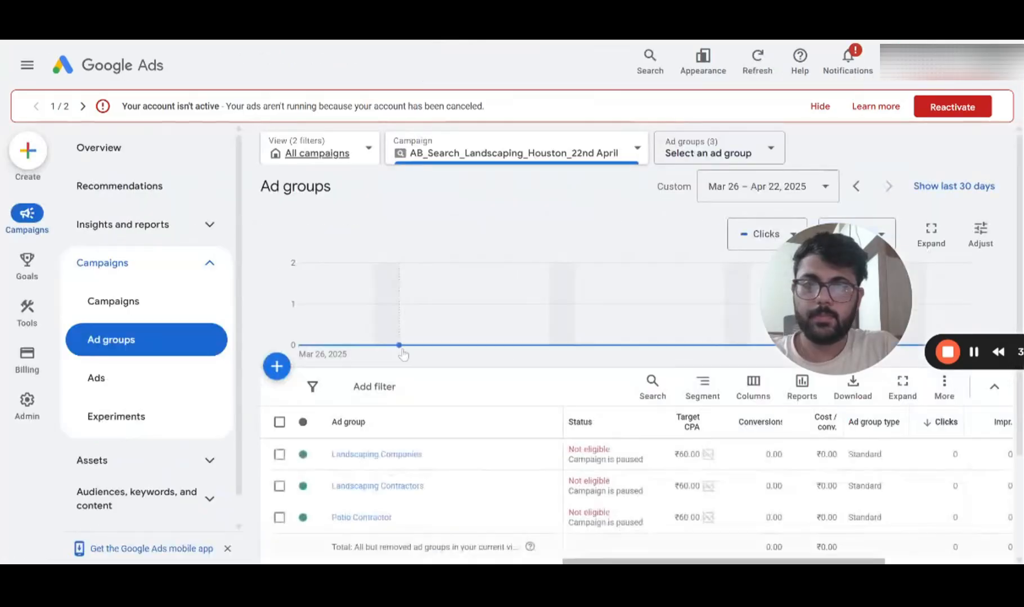
pyautogui.scroll(-1, 404, 354)
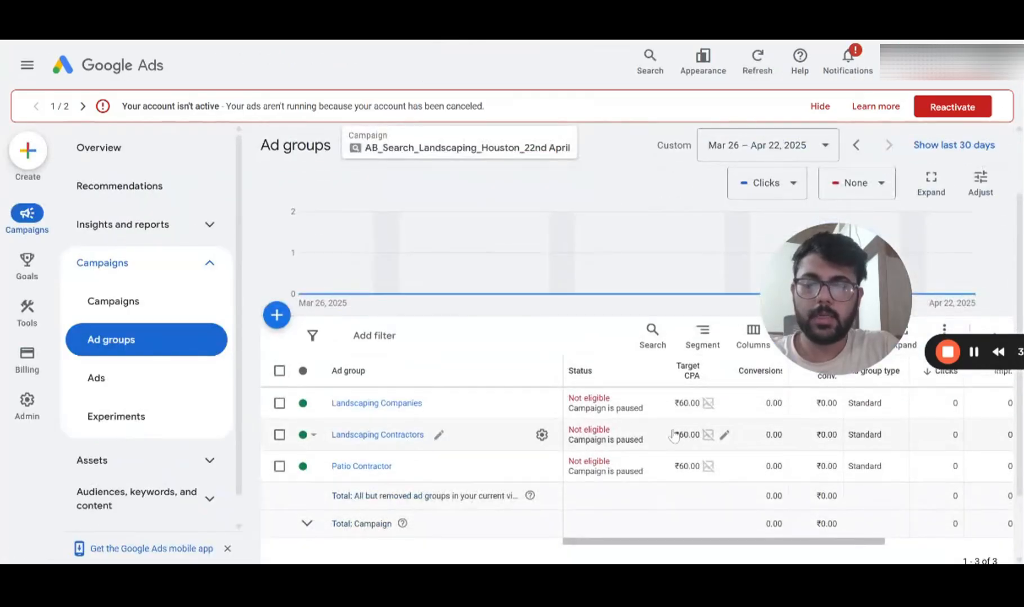
# - Open the negative keywords of the AB_Search_Landscaping_Houston_22nd April campaign
pyautogui.click(133, 306)
pyautogui.scroll(-1, 129, 448)
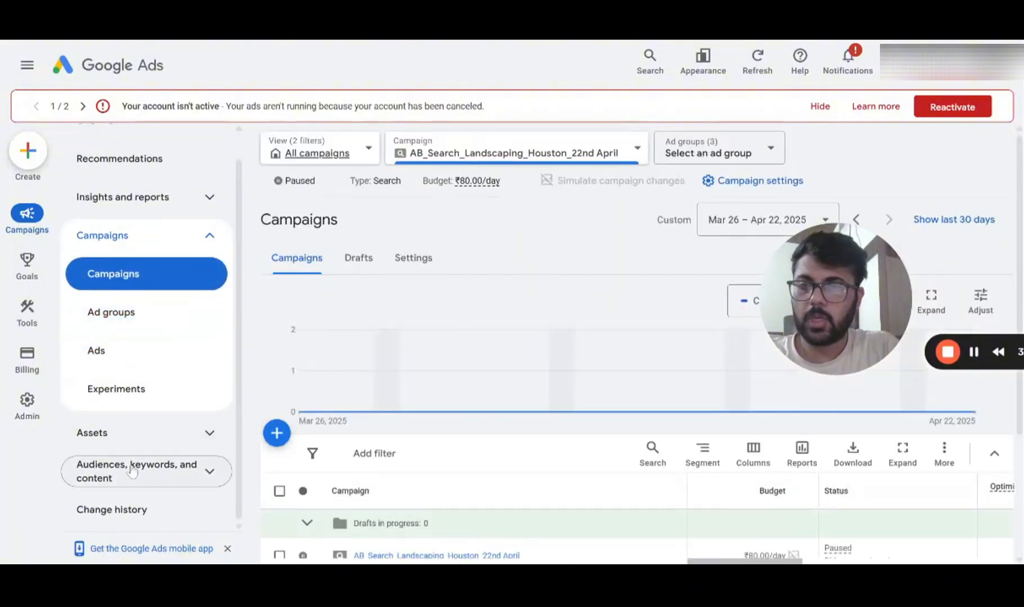
pyautogui.click(135, 474)
pyautogui.scroll(-3, 133, 427)
pyautogui.click(137, 373)
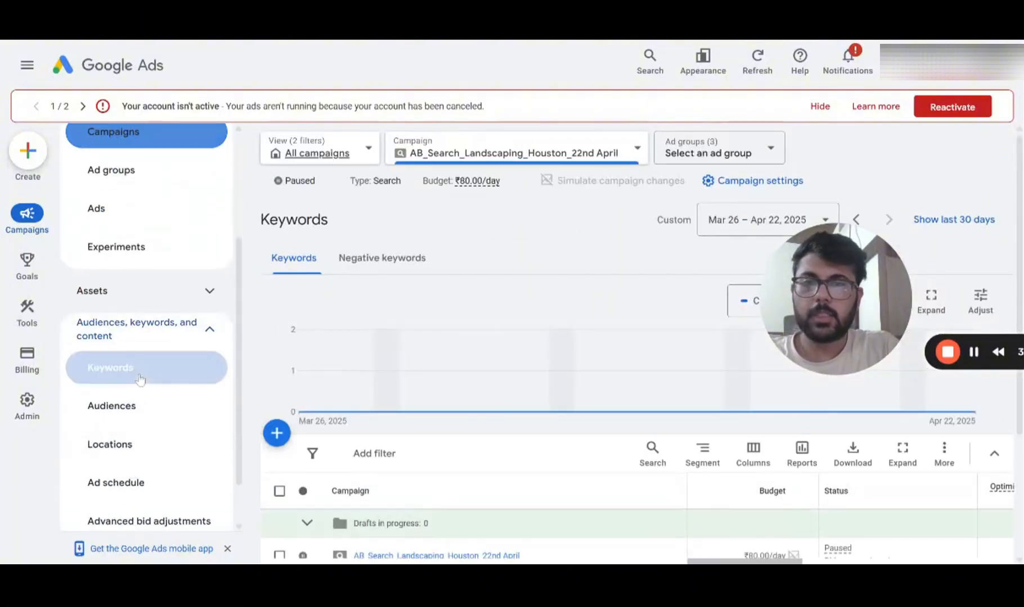
pyautogui.click(373, 262)
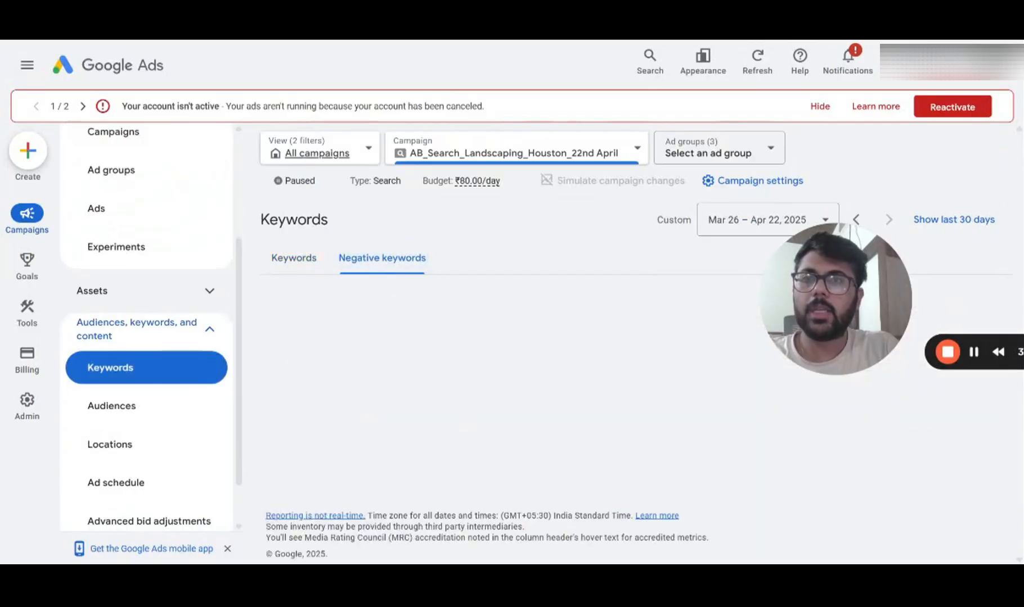
# - Switch to the Google Docs plan and copy the negative keywords "Cost, Ideas, designs, free, budget"
pyautogui.click(225, 25)
pyautogui.scroll(10, 499, 338)
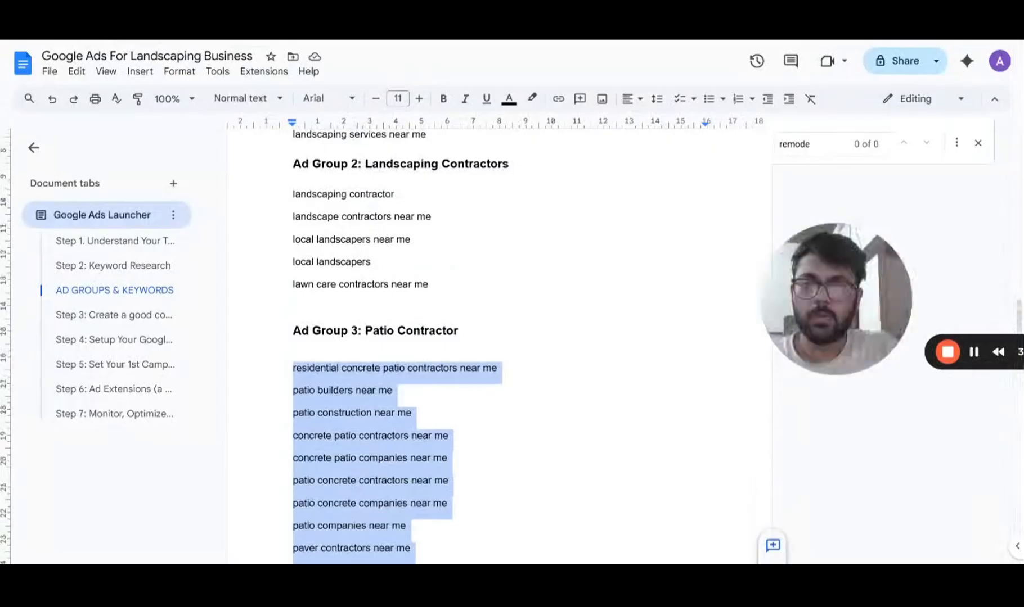
pyautogui.scroll(10, 500, 338)
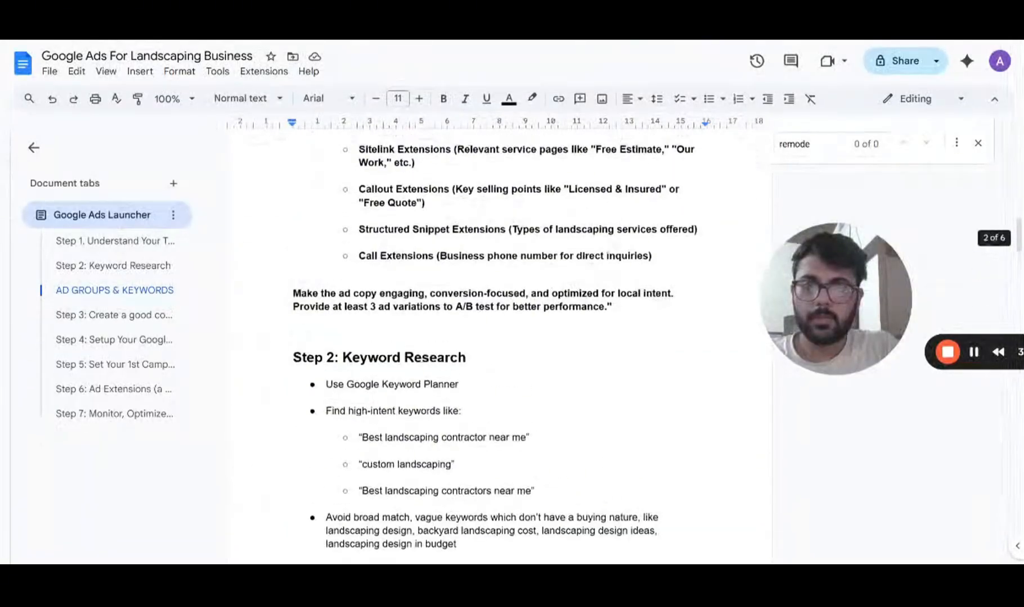
pyautogui.scroll(6, 499, 337)
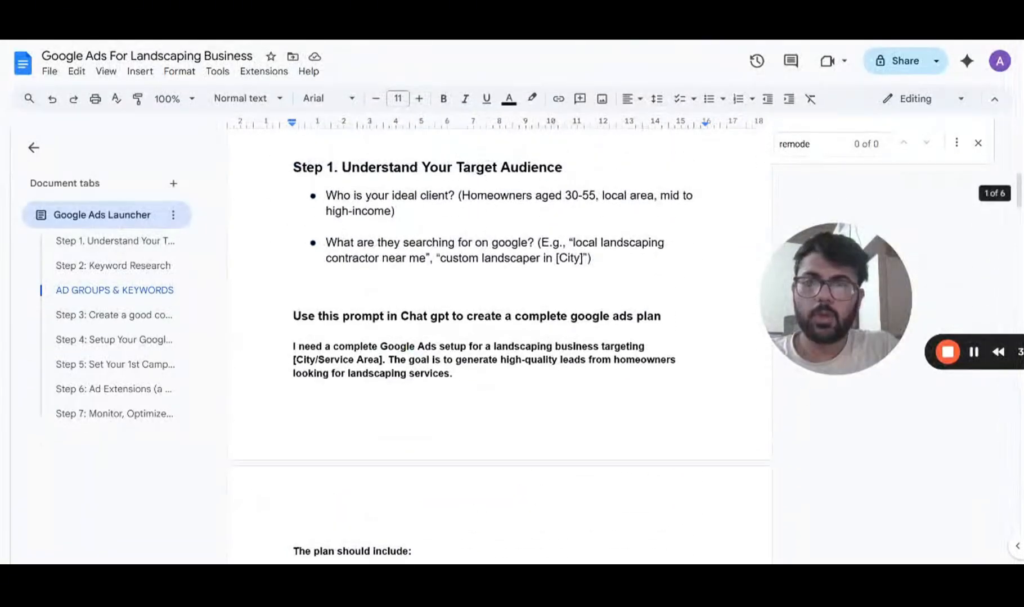
pyautogui.scroll(-7, 499, 338)
pyautogui.scroll(-7, 500, 338)
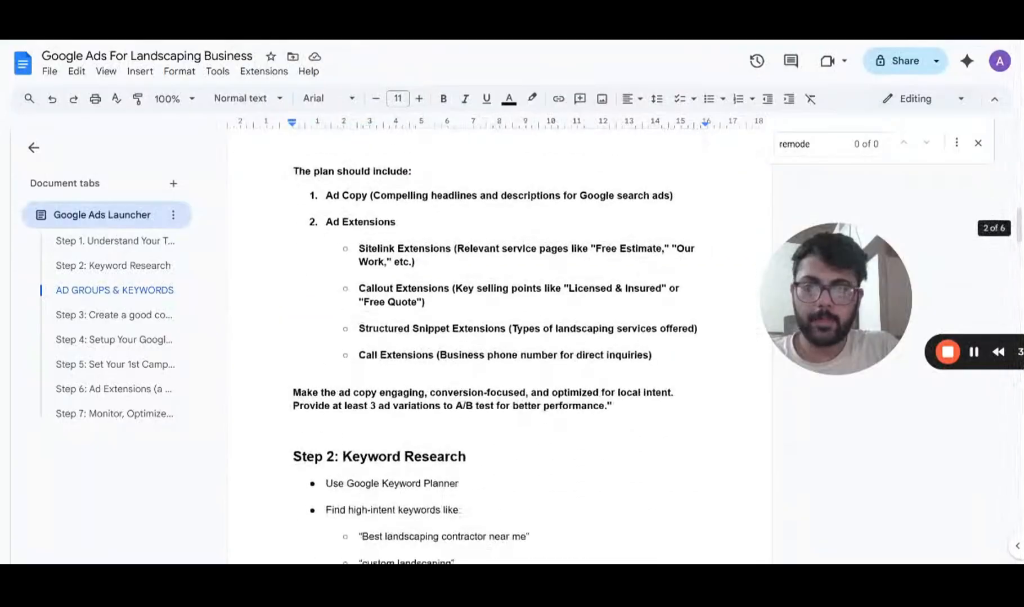
pyautogui.scroll(-2, 499, 338)
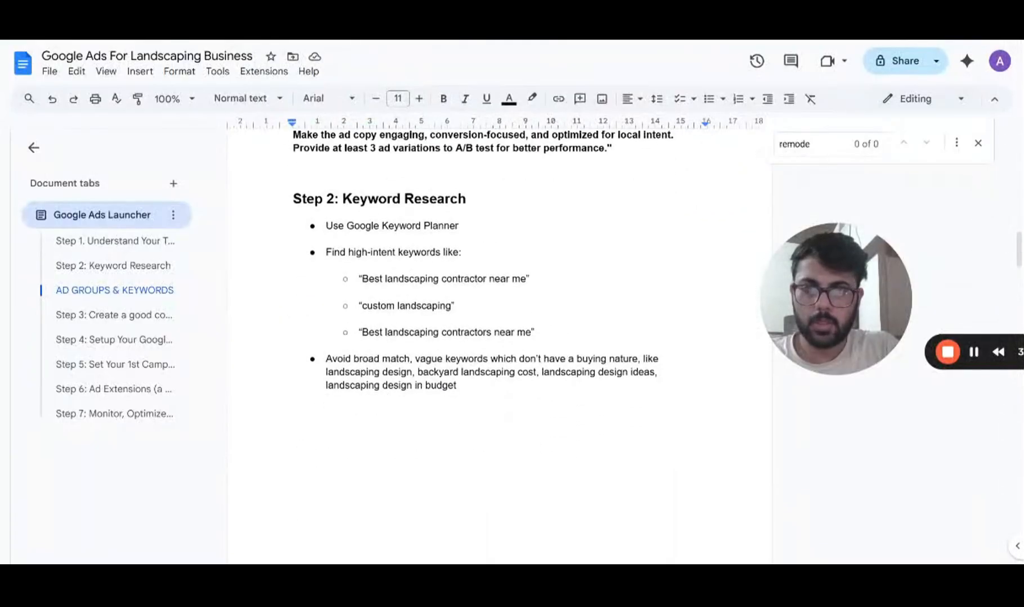
pyautogui.scroll(-3, 499, 338)
pyautogui.scroll(2, 499, 337)
pyautogui.scroll(-12, 500, 338)
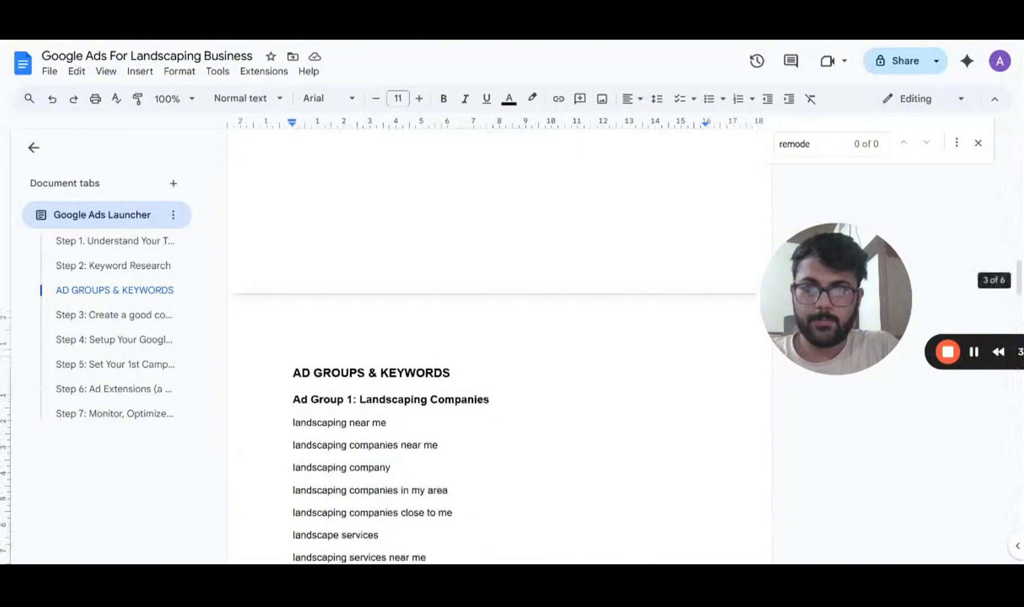
pyautogui.scroll(-10, 500, 338)
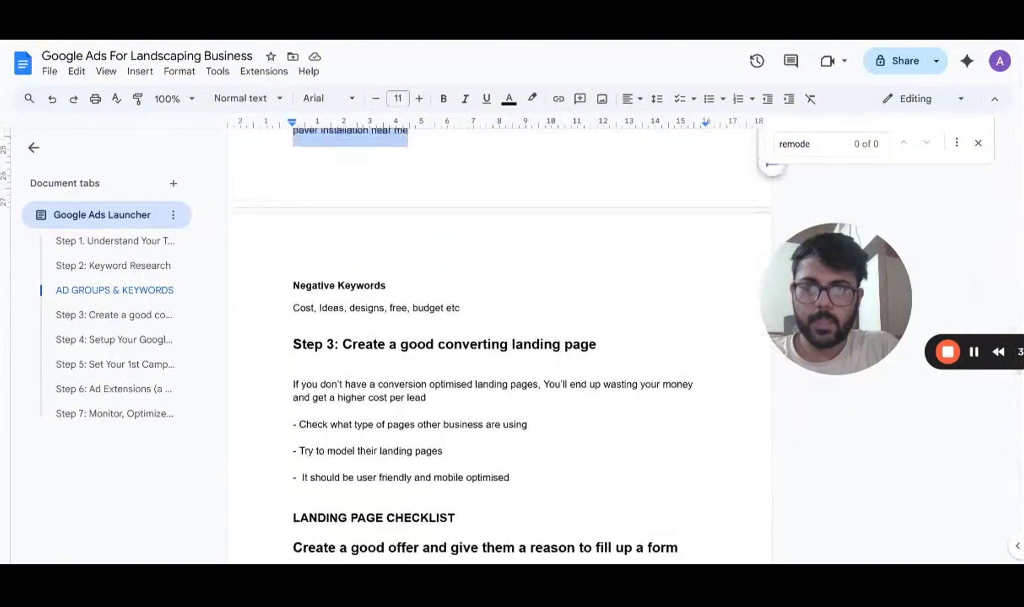
pyautogui.moveTo(443, 311); pyautogui.dragTo(293, 315)
pyautogui.hotkey('ctrl', 'c')
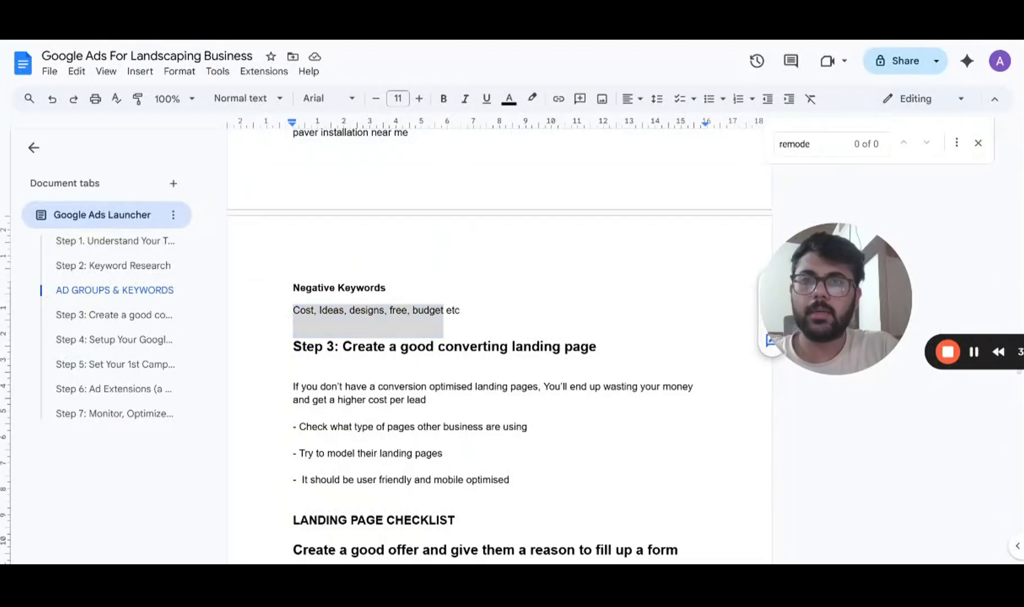
# - Back in Google Ads, start adding new campaign-level negative keywords and paste in the copied list
pyautogui.hotkey('ctrl', 'Tab')
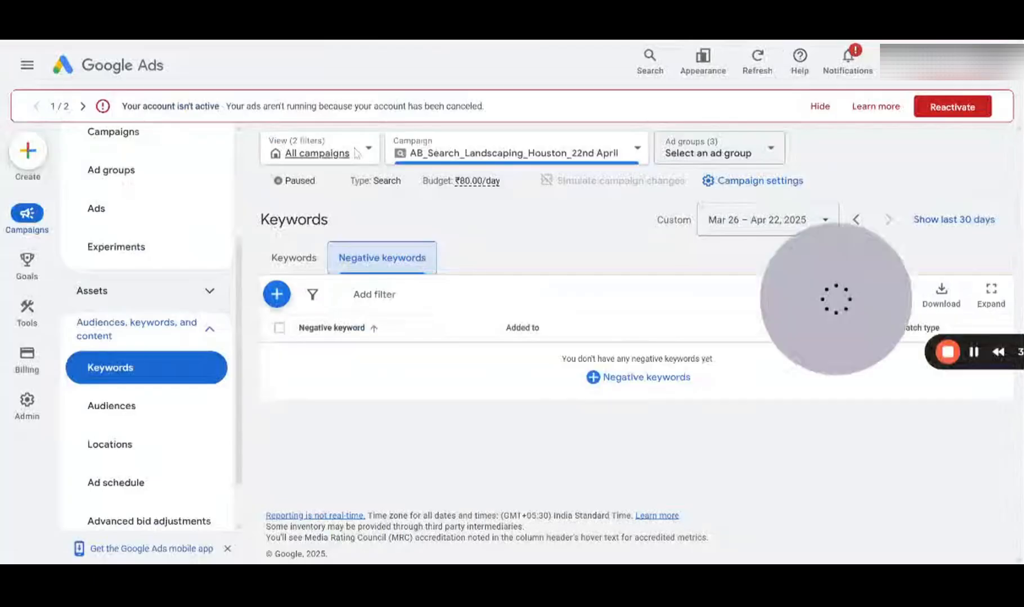
pyautogui.click(608, 377)
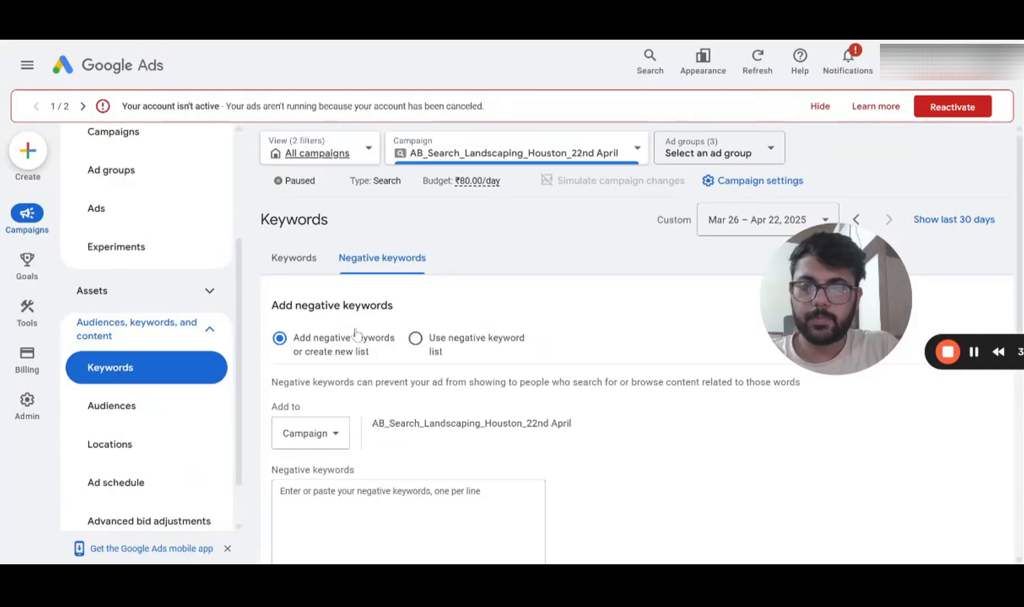
pyautogui.click(461, 343)
pyautogui.click(380, 343)
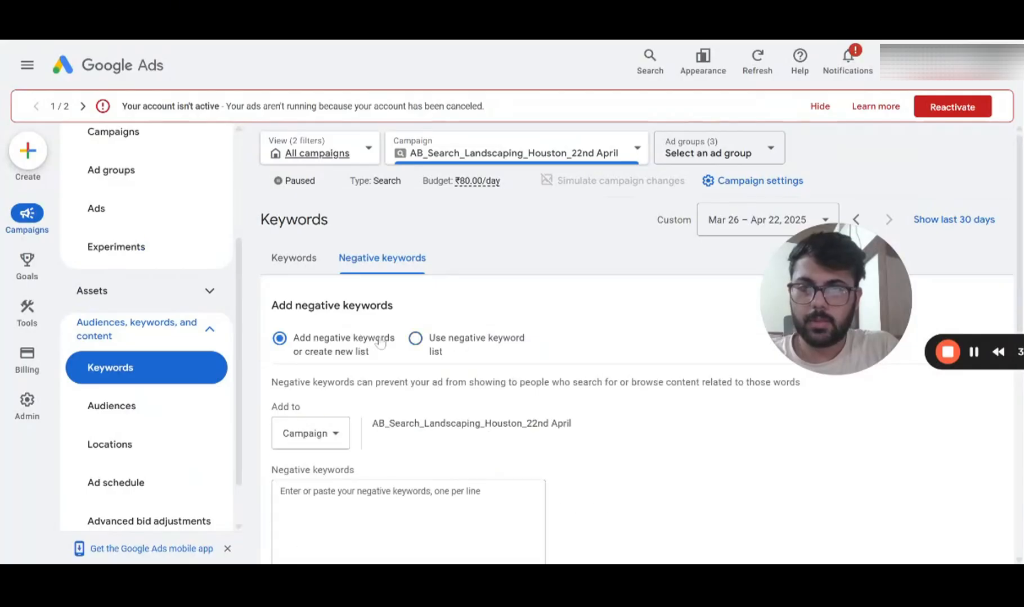
pyautogui.click(319, 433)
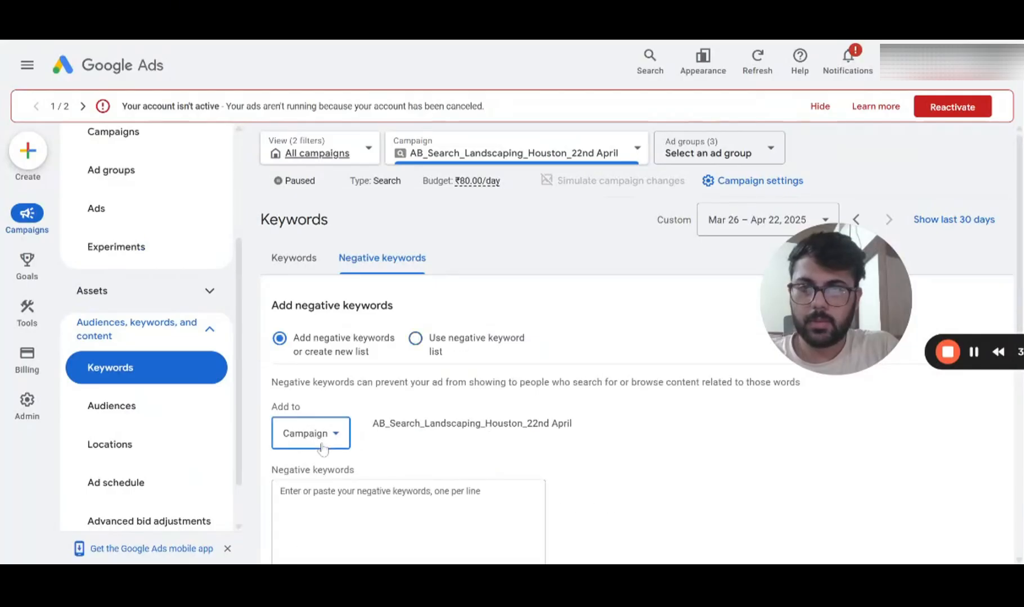
pyautogui.scroll(-3, 410, 444)
pyautogui.click(406, 443)
pyautogui.hotkey('ctrl', 'v')
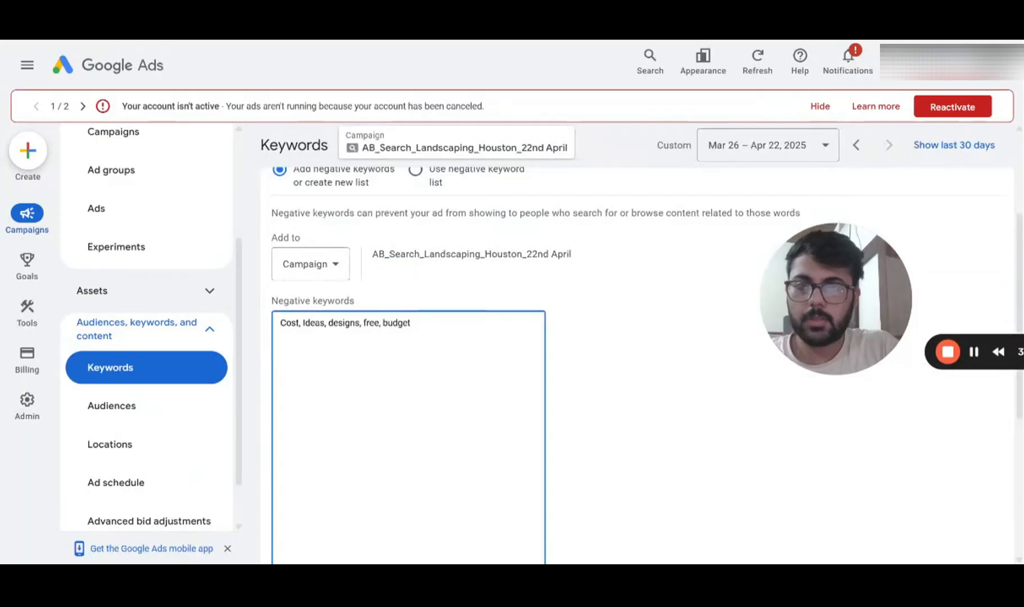
# - Format "Cost" as a quoted phrase-match negative keyword on its own line
pyautogui.click(306, 323)
pyautogui.press('BackSpace')
pyautogui.press('BackSpace')
pyautogui.press('BackSpace')
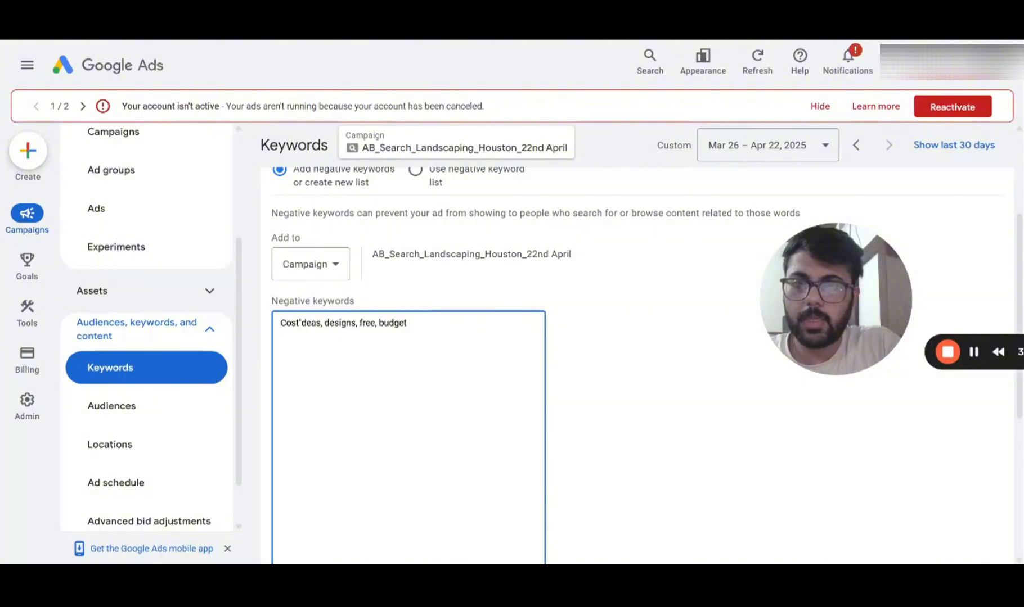
pyautogui.write('"')
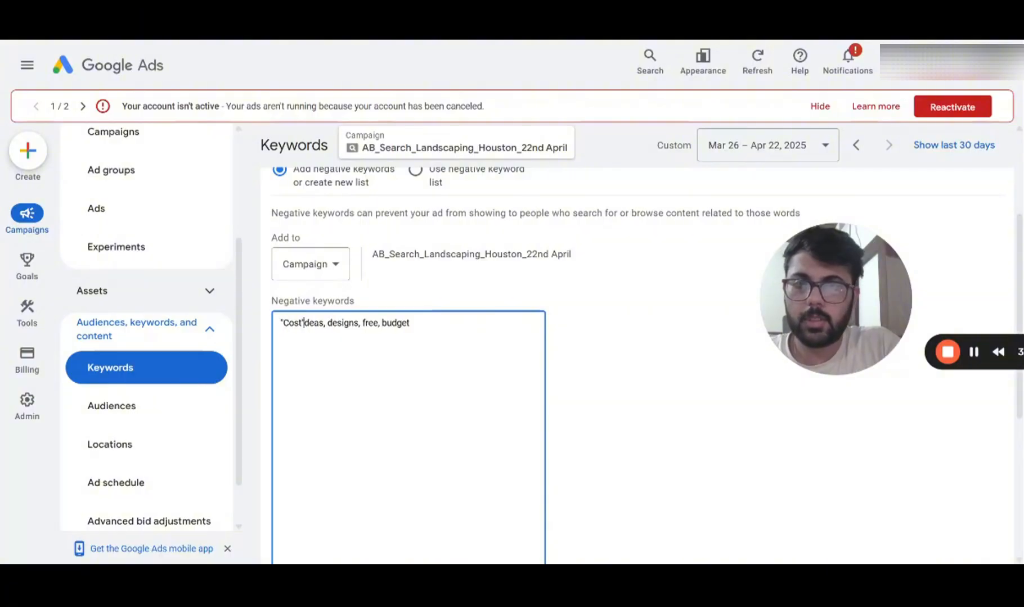
pyautogui.press('Return')
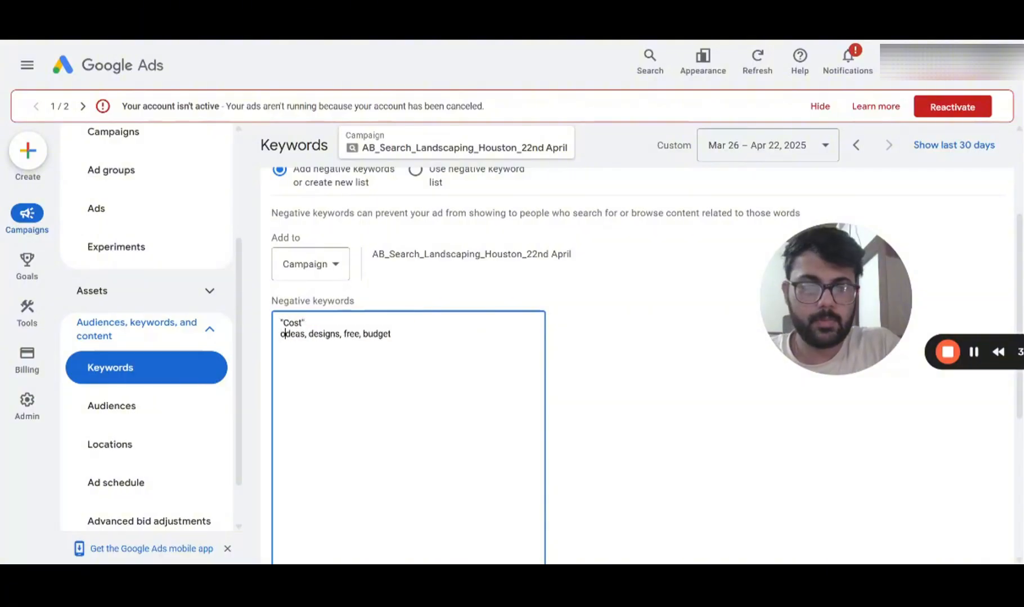
# - Rewrite the second negative keyword as quoted "ideas" on its own line, without the comma
pyautogui.write('i')
pyautogui.write('"')
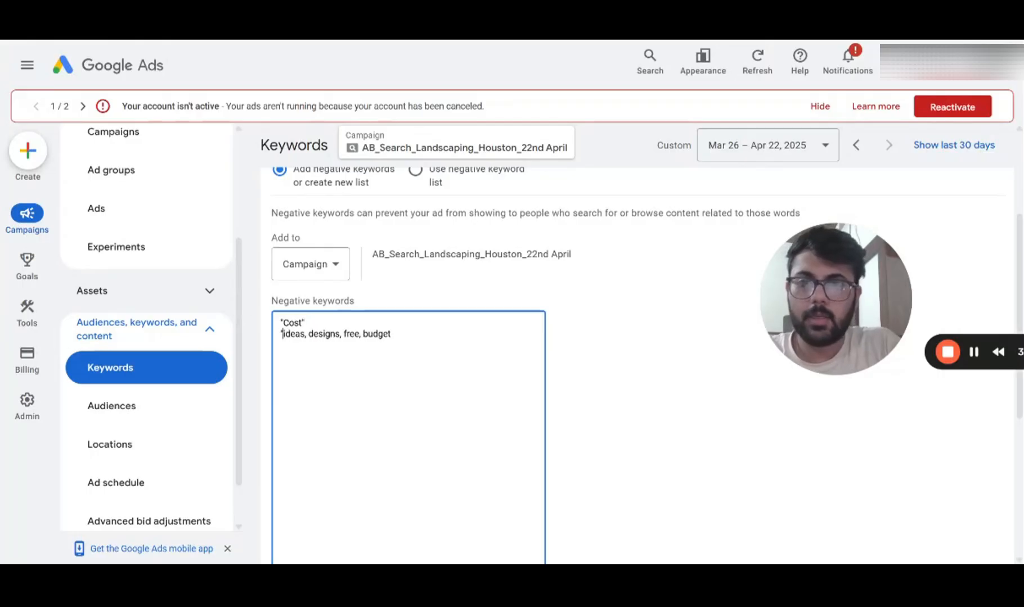
pyautogui.write('"')
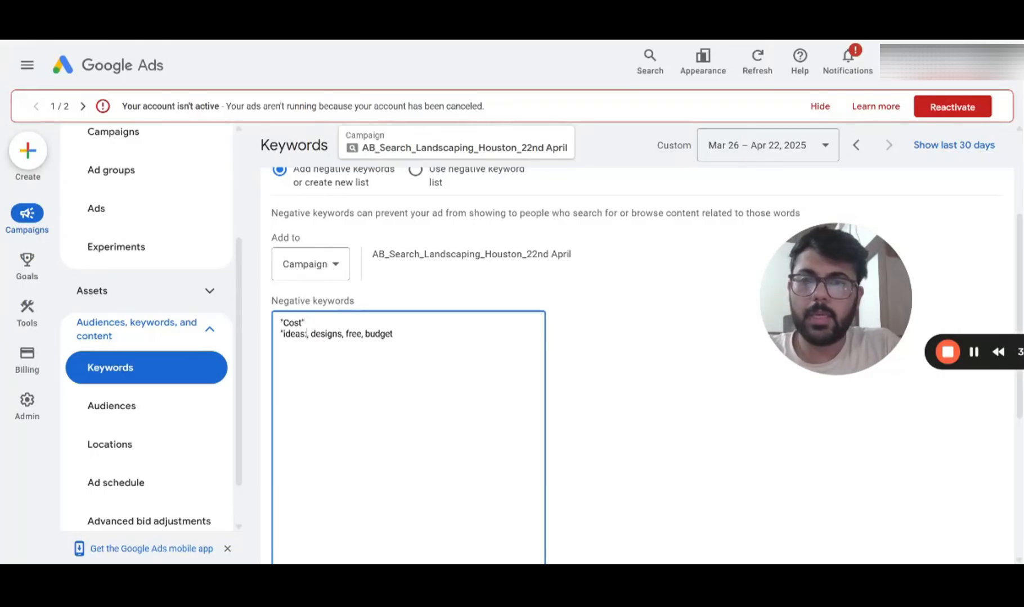
pyautogui.press('Delete')
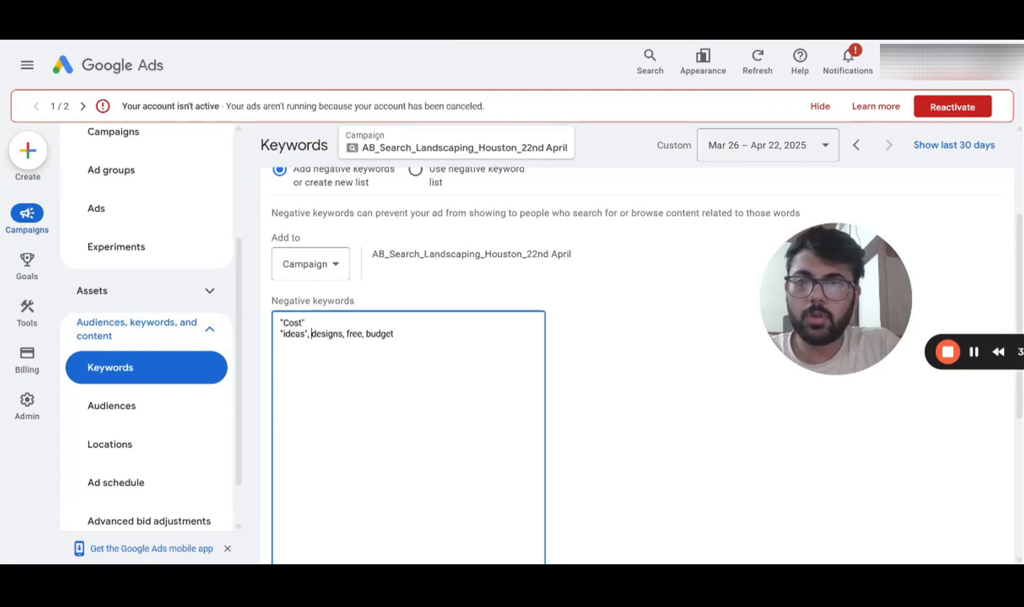
pyautogui.press('BackSpace')
pyautogui.press('Delete')
pyautogui.press('Return')
# - Put "designs", "free" and "budget" in quotes on separate lines and save the negative keywords
pyautogui.write('"')
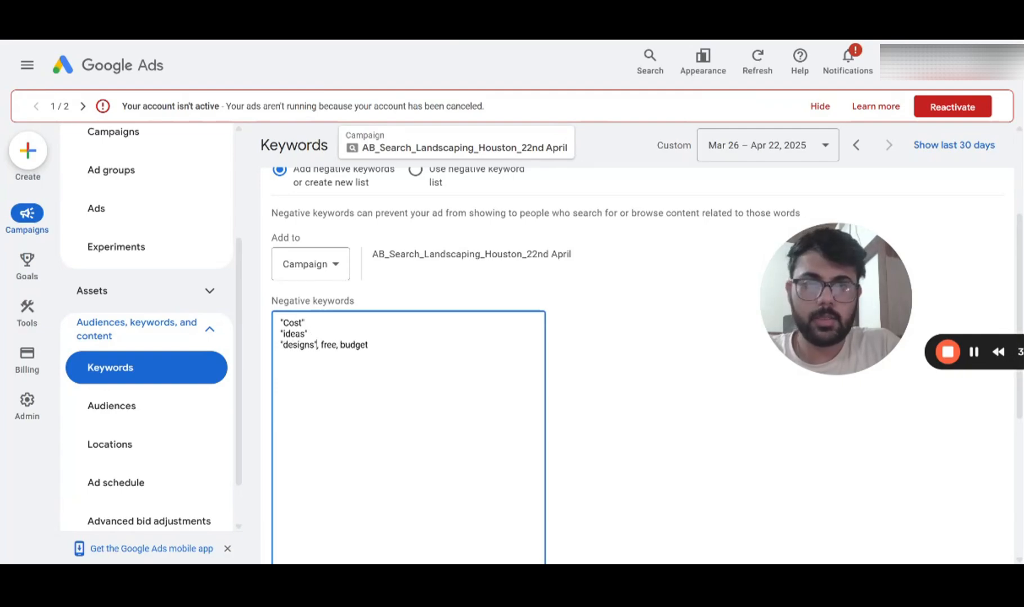
pyautogui.press('Delete')
pyautogui.press('Return')
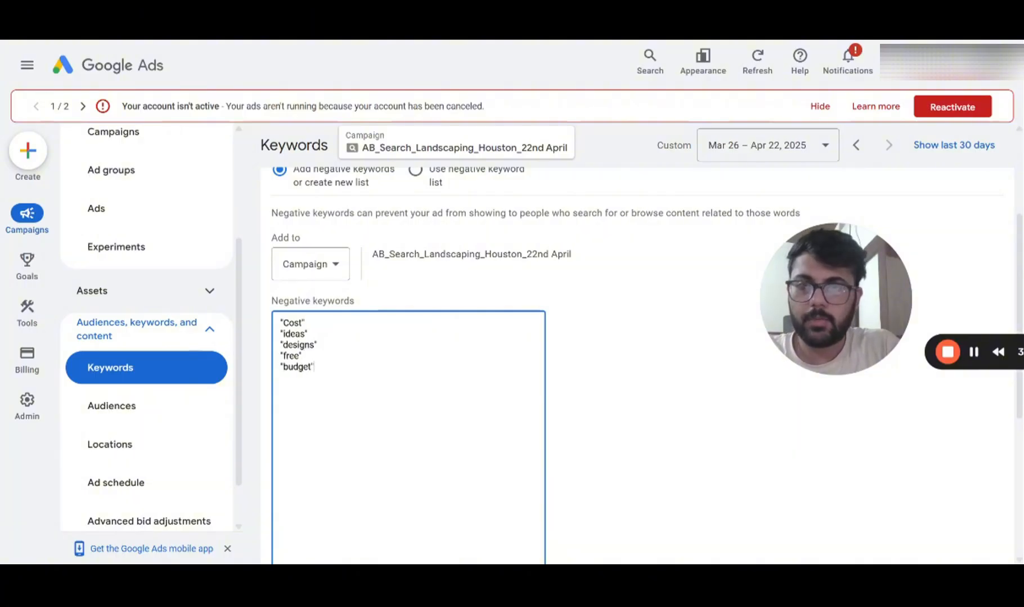
pyautogui.scroll(-5, 408, 438)
pyautogui.click(280, 456)
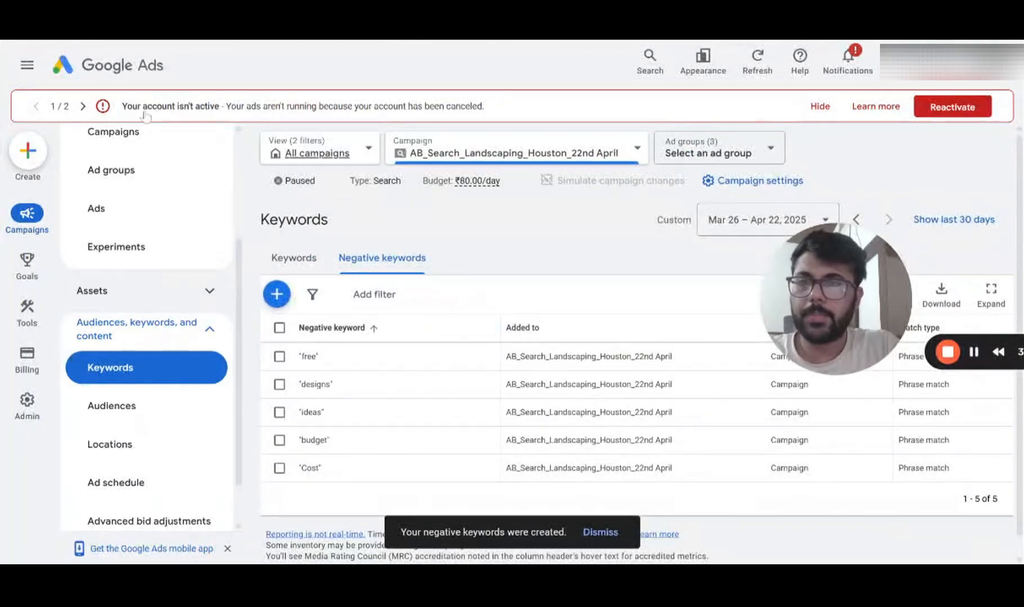
# - Return to the campaign overview, then review the campaign setup and ad extension steps in the Google Docs plan
pyautogui.click(135, 131)
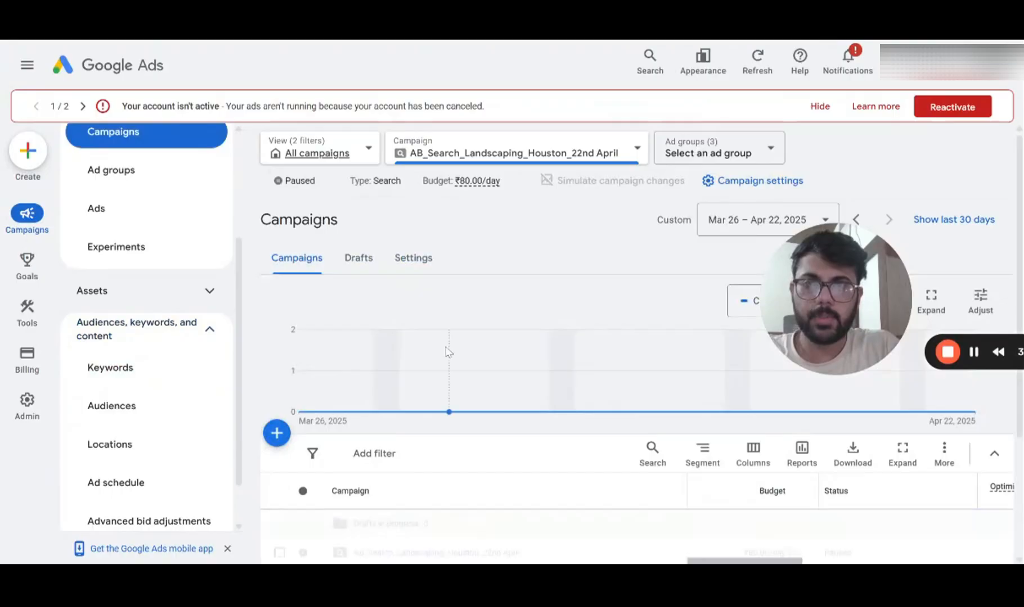
pyautogui.hotkey('ctrl', 'Tab')
pyautogui.scroll(1, 448, 352)
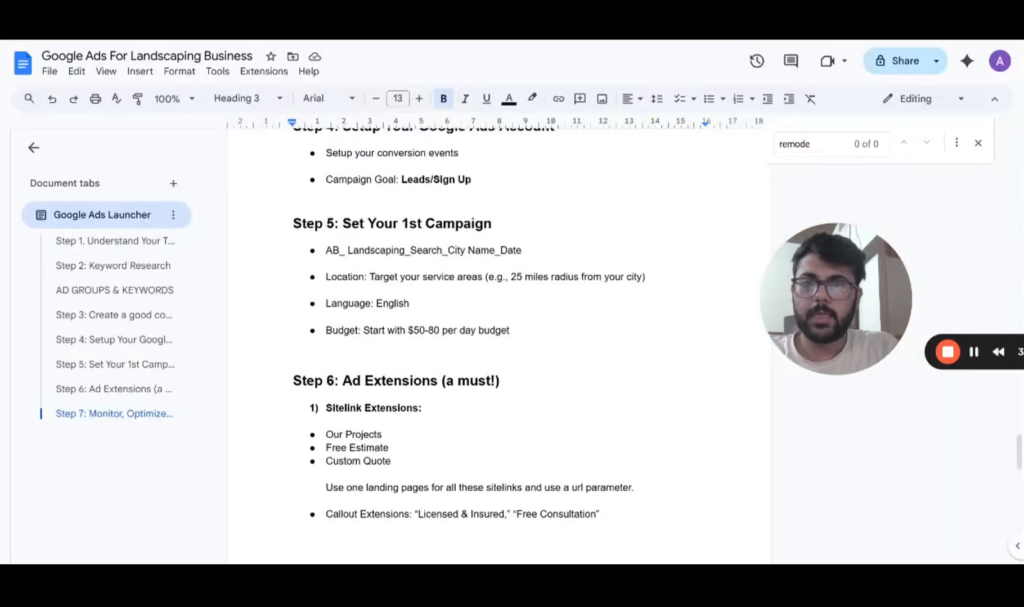
pyautogui.scroll(1, 499, 337)
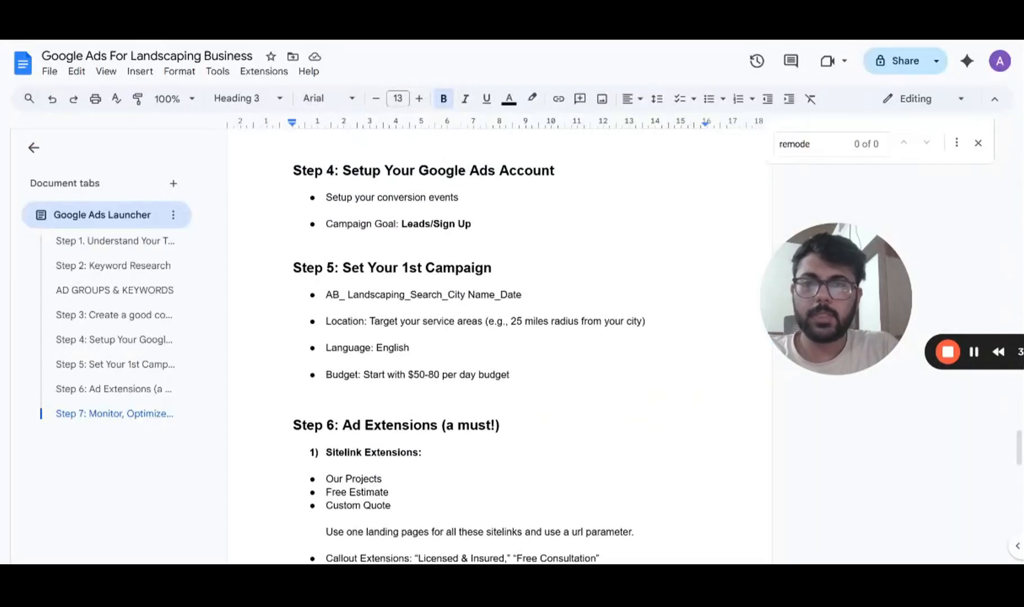
pyautogui.scroll(-1, 500, 337)
pyautogui.scroll(-1, 499, 337)
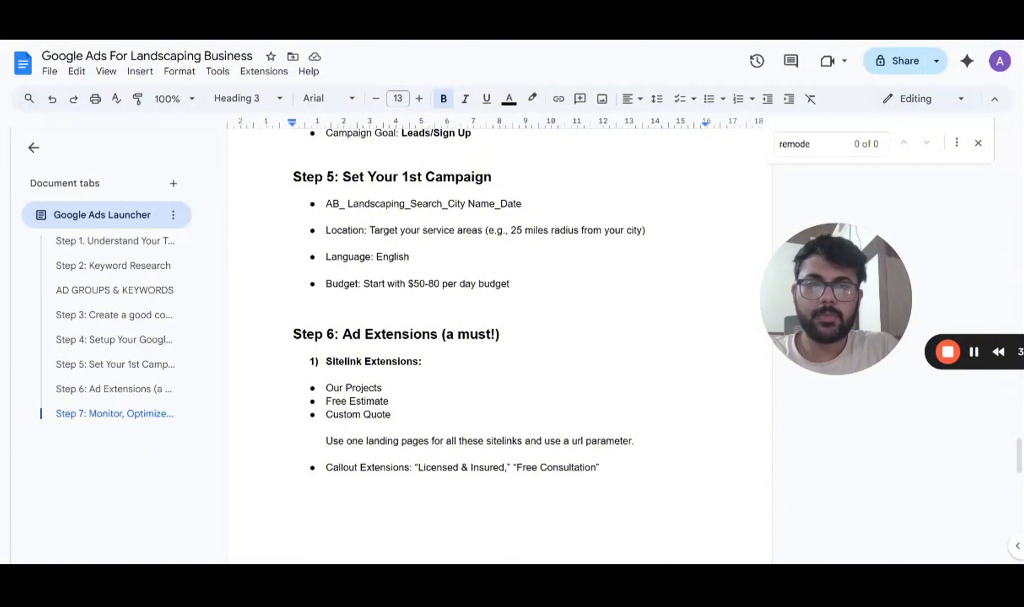
# - Read on in the plan from the Step 6 ad extensions to the Step 7 monitoring and optimization section
pyautogui.scroll(-3, 500, 338)
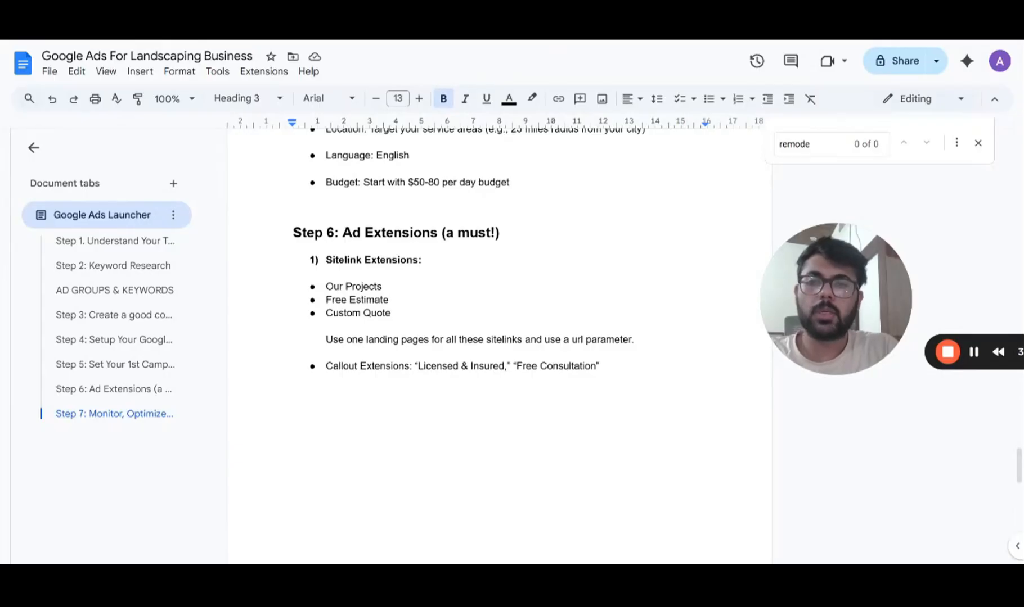
pyautogui.scroll(-7, 499, 347)
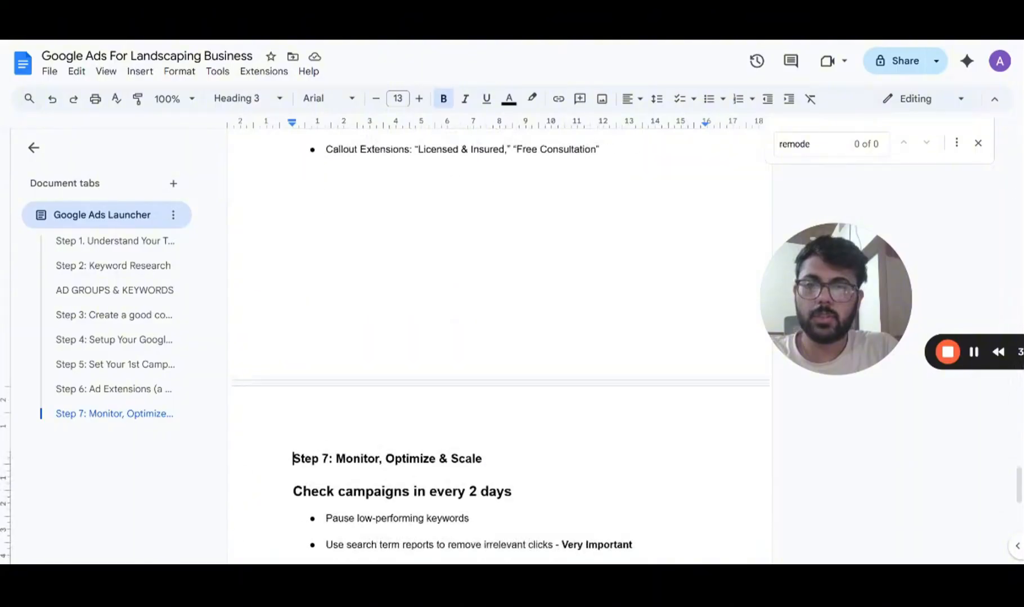
pyautogui.scroll(-1, 499, 346)
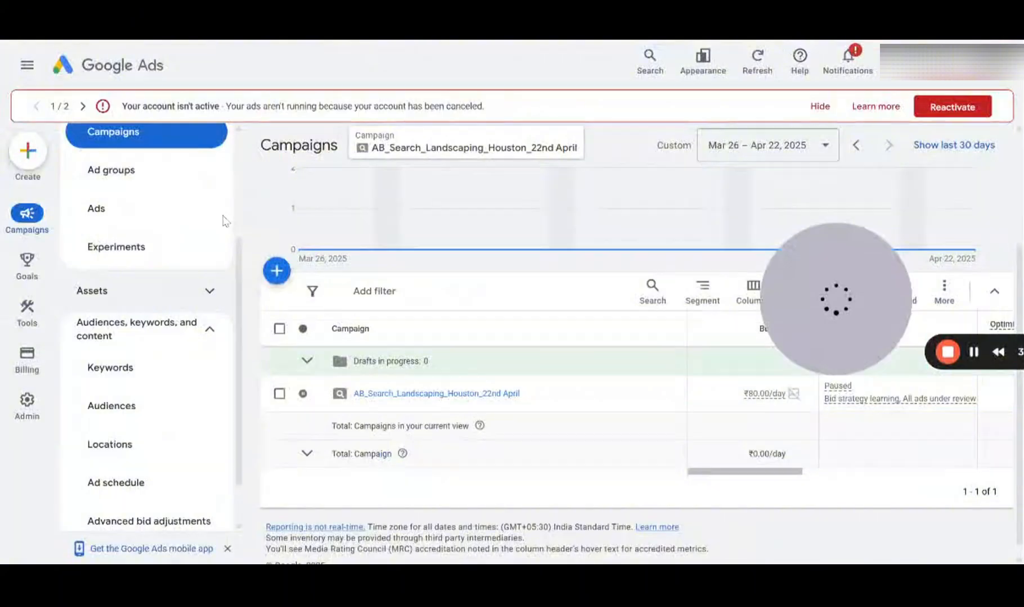
# - Switch to Google Ads and open the search terms report for the AB_Search_Landscaping_Houston_22nd April campaign
pyautogui.scroll(3, 157, 230)
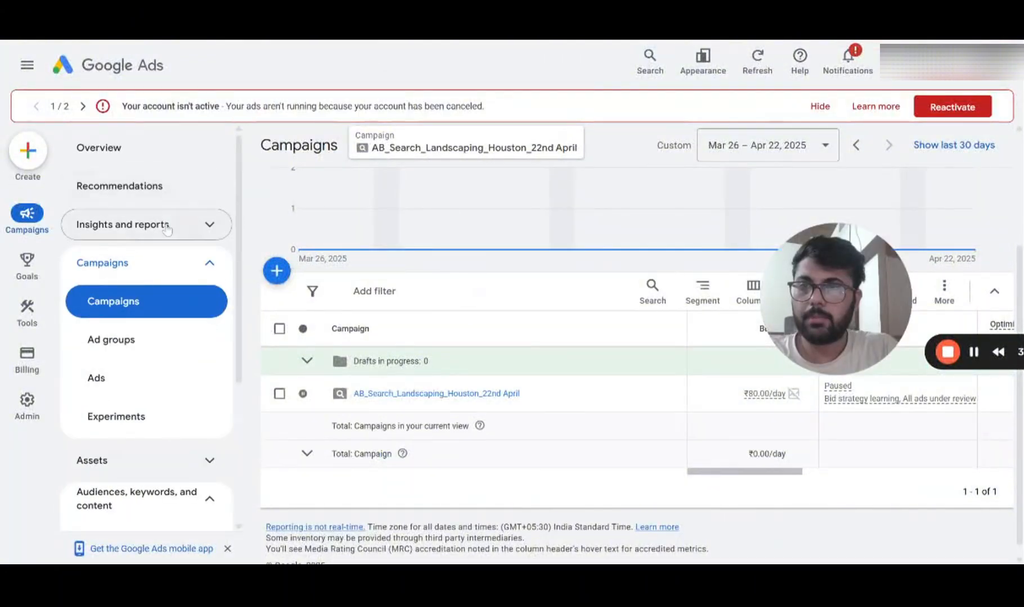
pyautogui.click(134, 224)
pyautogui.click(187, 332)
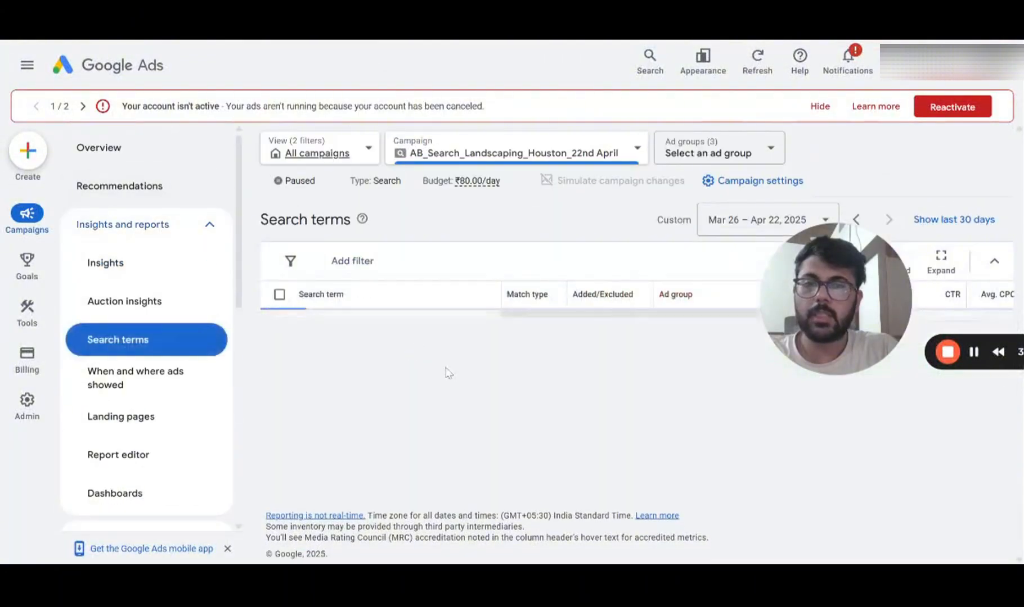
# - Return to the Google Docs plan and review Step 7's budget scaling advice and the closing consultation section
pyautogui.scroll(-1, 472, 413)
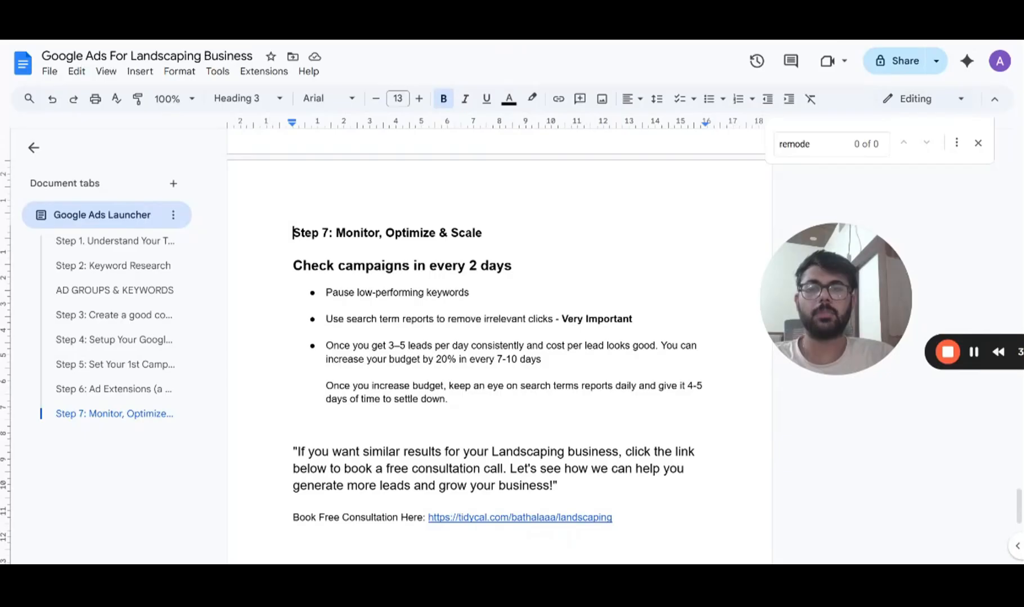
pyautogui.scroll(-1, 494, 348)
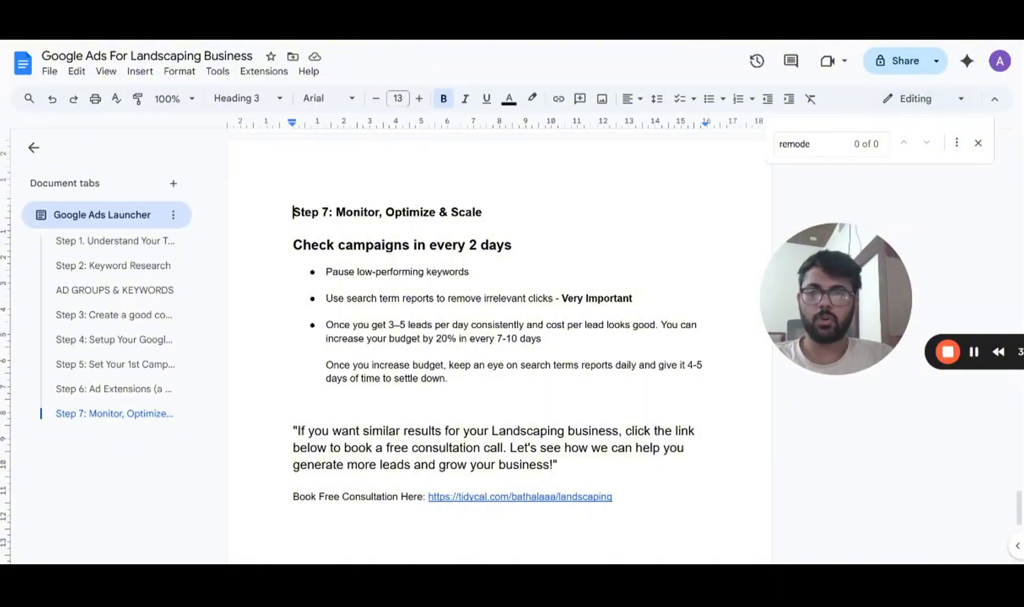
pyautogui.scroll(-1, 498, 349)
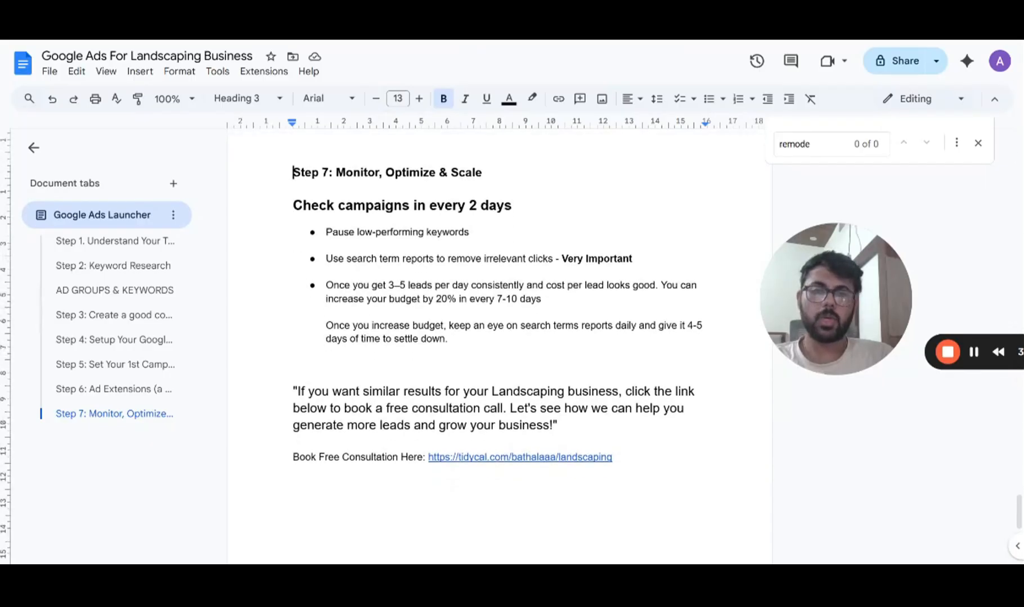